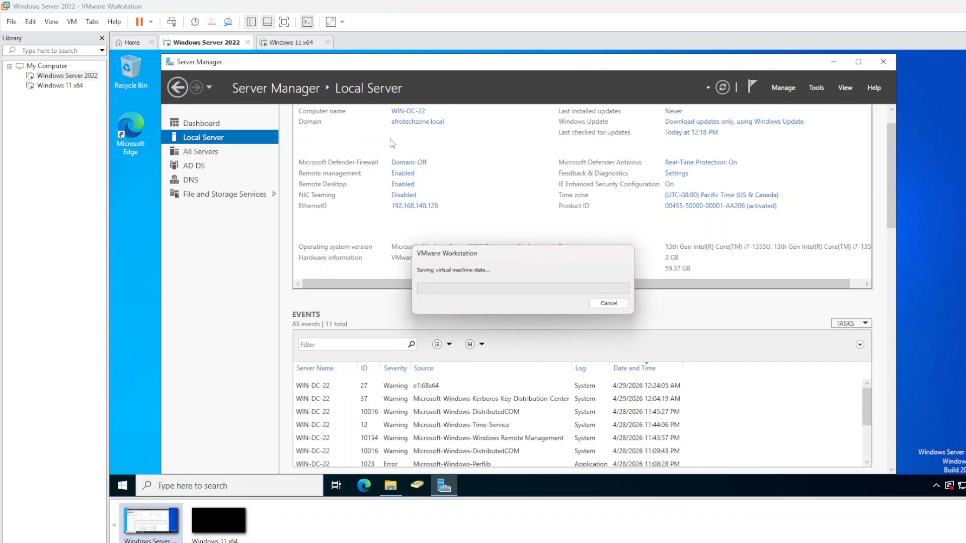
Cancel saving the virtual machine's state and open Server Manager's Tools menu
{"action": "left_click", "coordinate": [597, 305]}
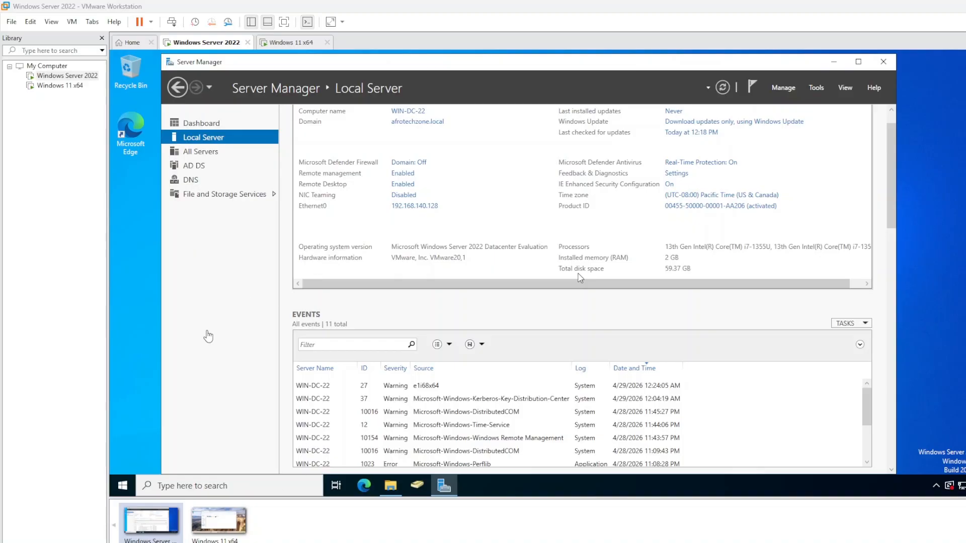
{"action": "left_click", "coordinate": [817, 87]}
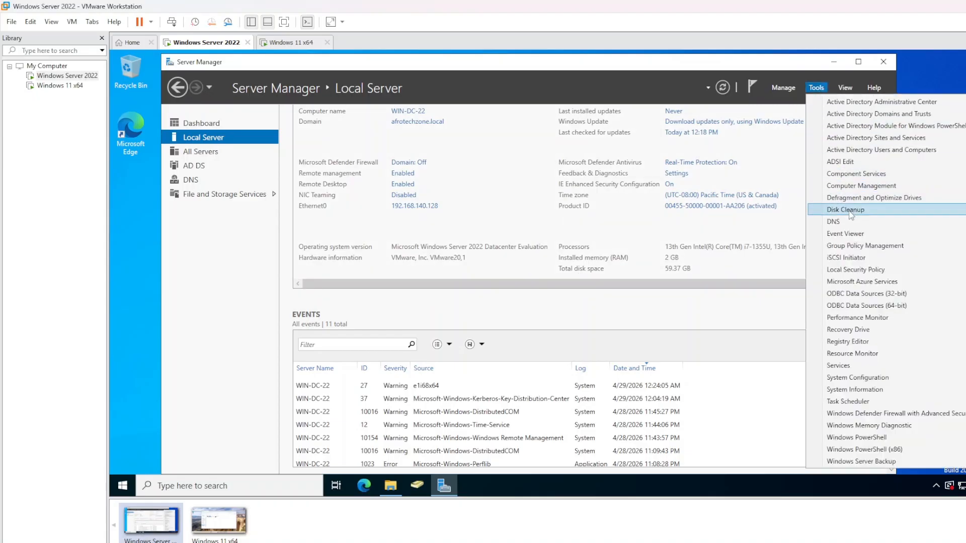
Launch Group Policy Management and create a GPO 'Map drive for Sales Folder' linked to the Sales OU
{"action": "left_click", "coordinate": [853, 246]}
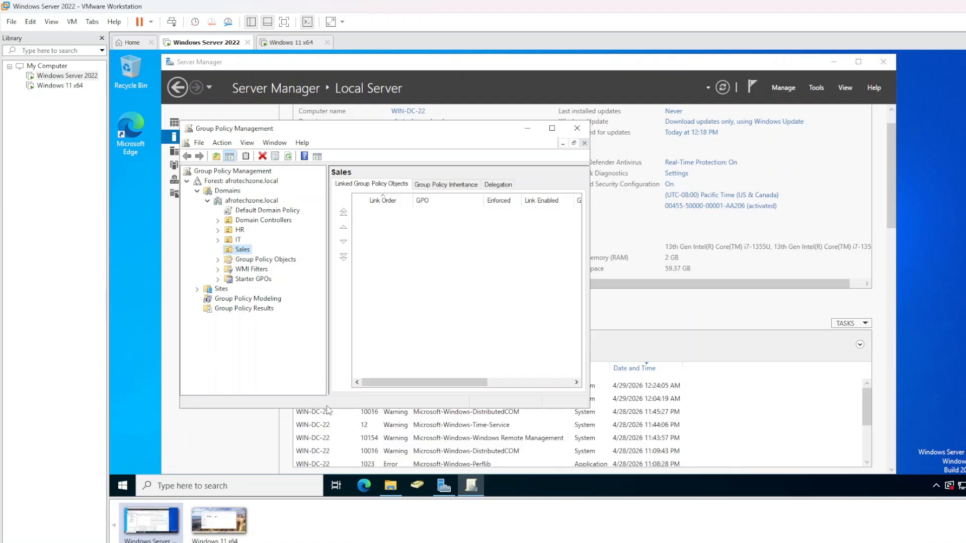
{"action": "right_click", "coordinate": [239, 251]}
{"action": "left_click", "coordinate": [272, 258]}
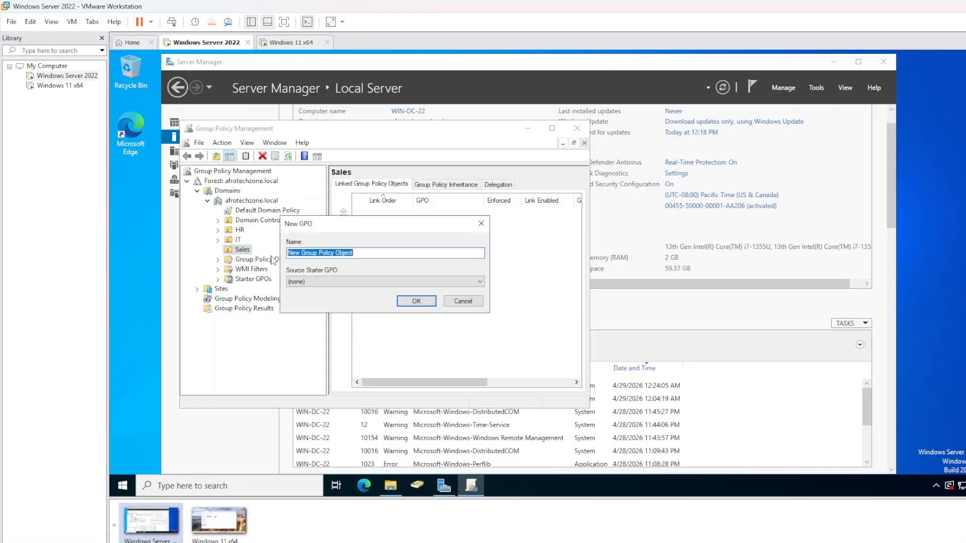
{"action": "double_click", "coordinate": [310, 253]}
{"action": "double_click", "coordinate": [317, 253]}
{"action": "left_click", "coordinate": [317, 253]}
{"action": "left_click_drag", "start_coordinate": [353, 253], "coordinate": [274, 254]}
{"action": "type", "text": "Map drive for Sales Folder"}
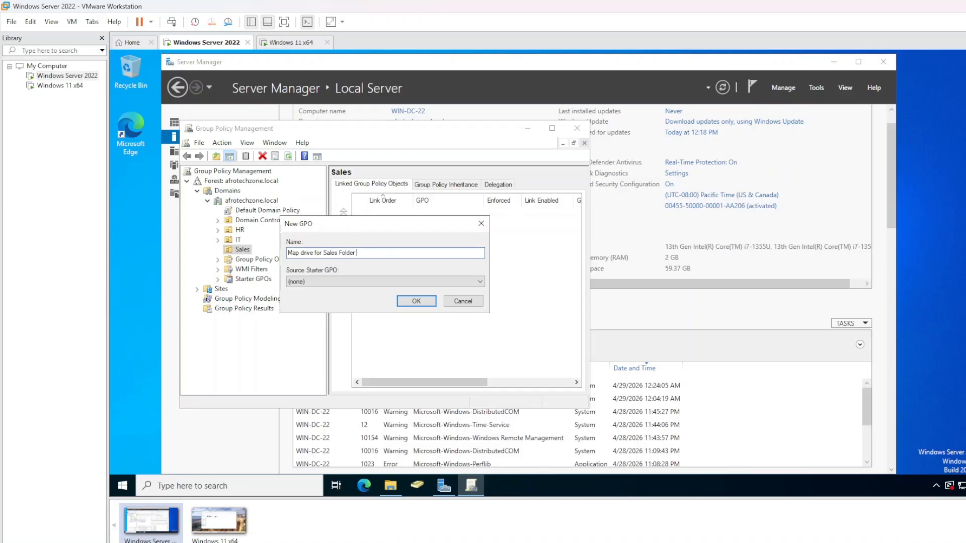
{"action": "left_click", "coordinate": [417, 301]}
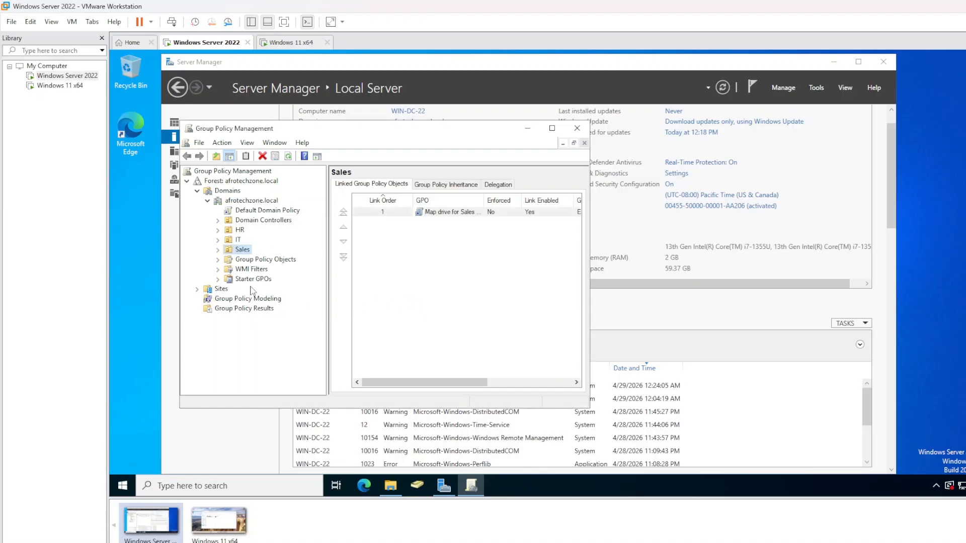
Open the Map drive for Sales Folder GPO in Group Policy Management Editor
{"action": "left_click", "coordinate": [218, 250]}
{"action": "right_click", "coordinate": [254, 259]}
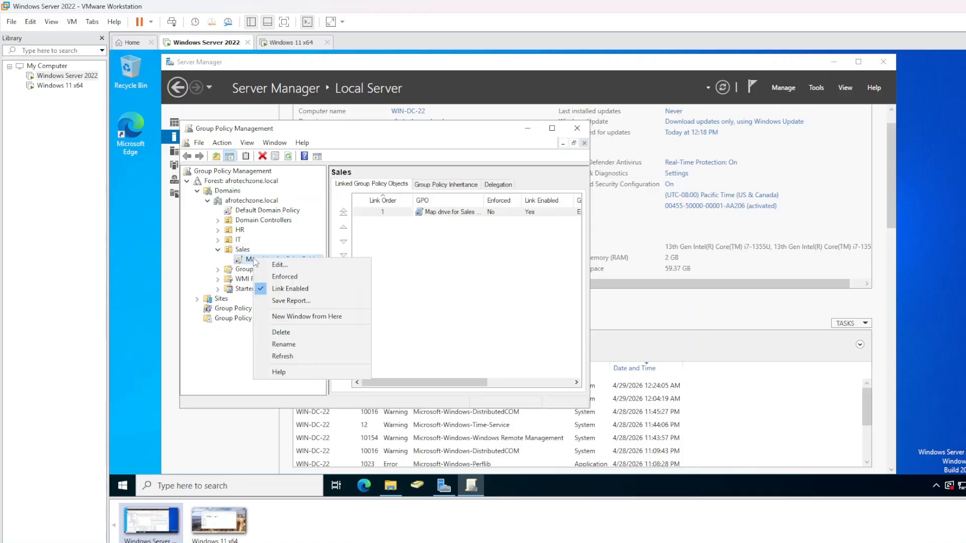
{"action": "left_click", "coordinate": [279, 265]}
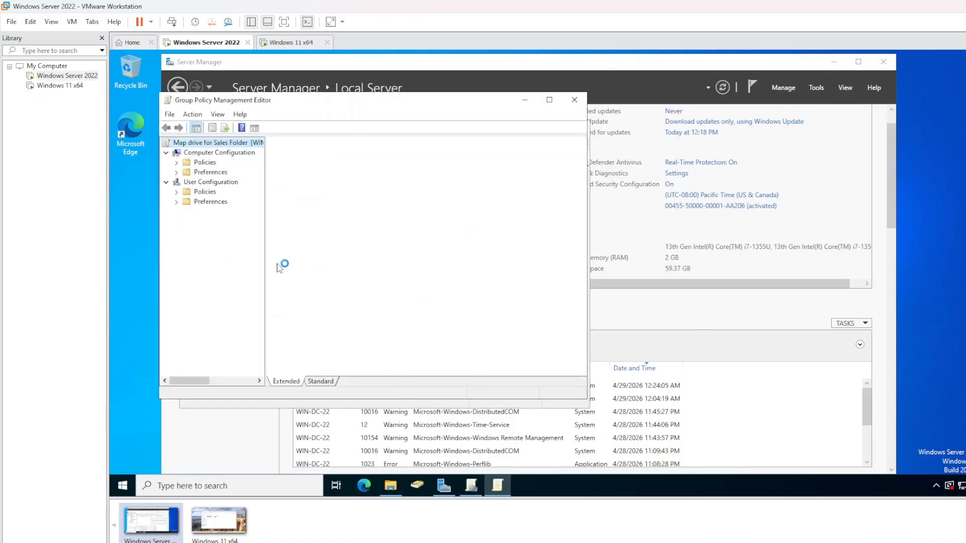
Add a new Mapped Drive under User Configuration > Preferences > Windows Settings > Drive Maps
{"action": "left_click", "coordinate": [201, 202]}
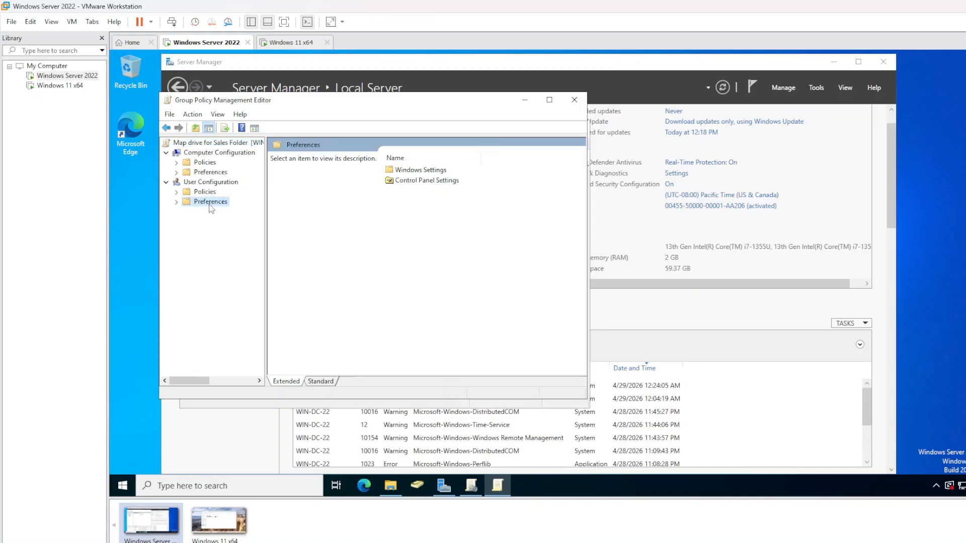
{"action": "double_click", "coordinate": [425, 171]}
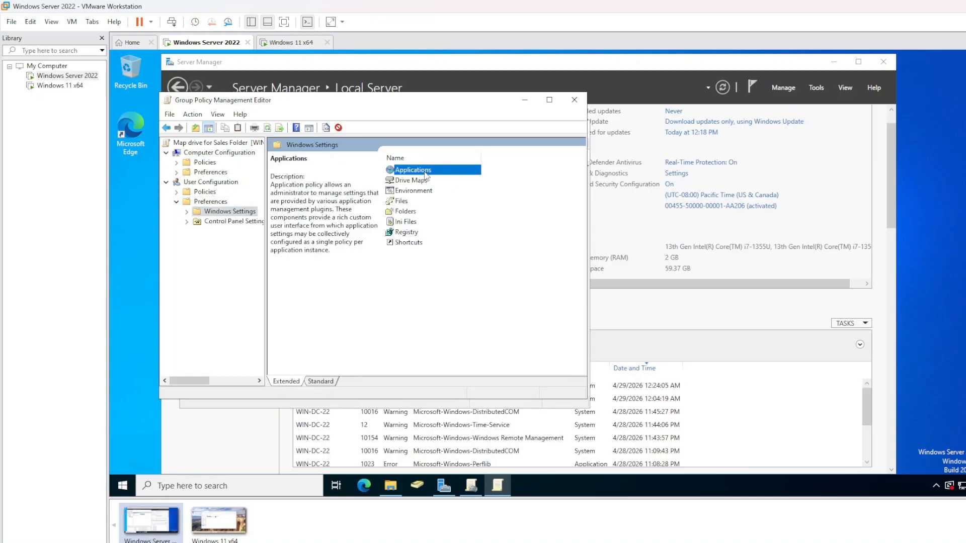
{"action": "left_click", "coordinate": [419, 181]}
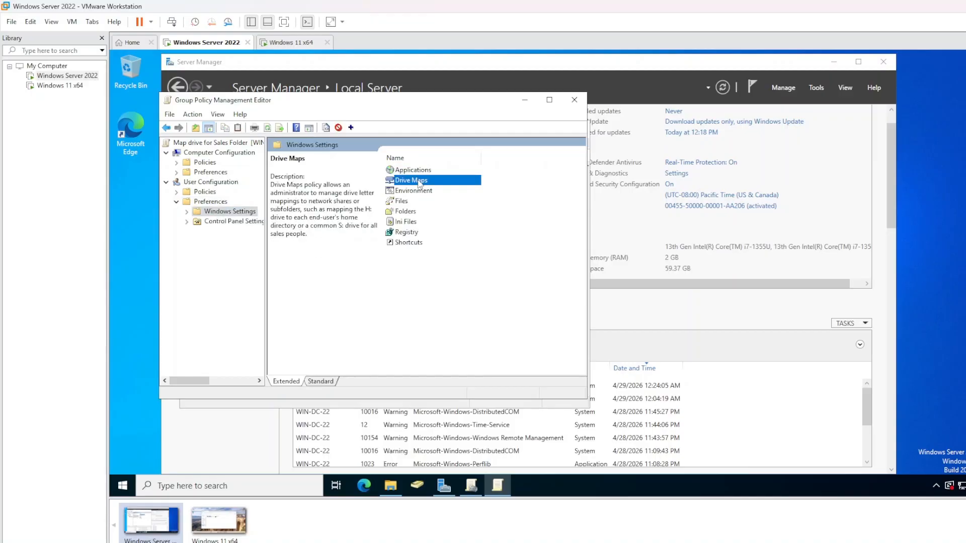
{"action": "right_click", "coordinate": [418, 183]}
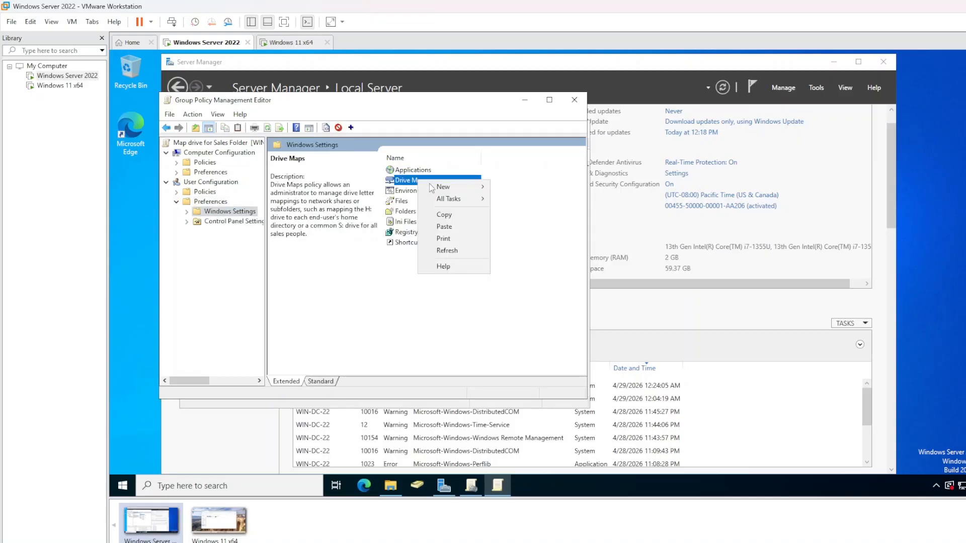
{"action": "mouse_move", "coordinate": [440, 189]}
{"action": "left_click", "coordinate": [514, 189]}
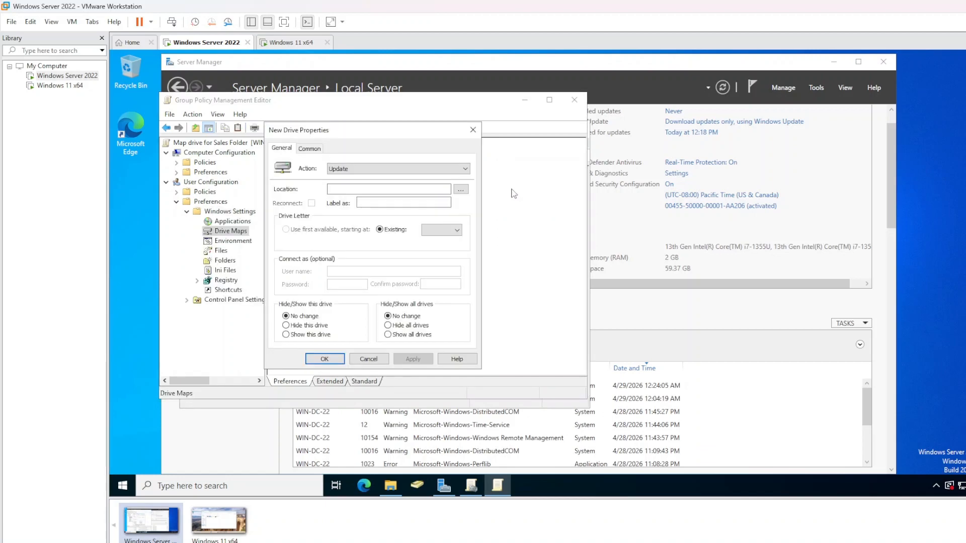
{"action": "left_click_drag", "start_coordinate": [381, 135], "coordinate": [390, 150]}
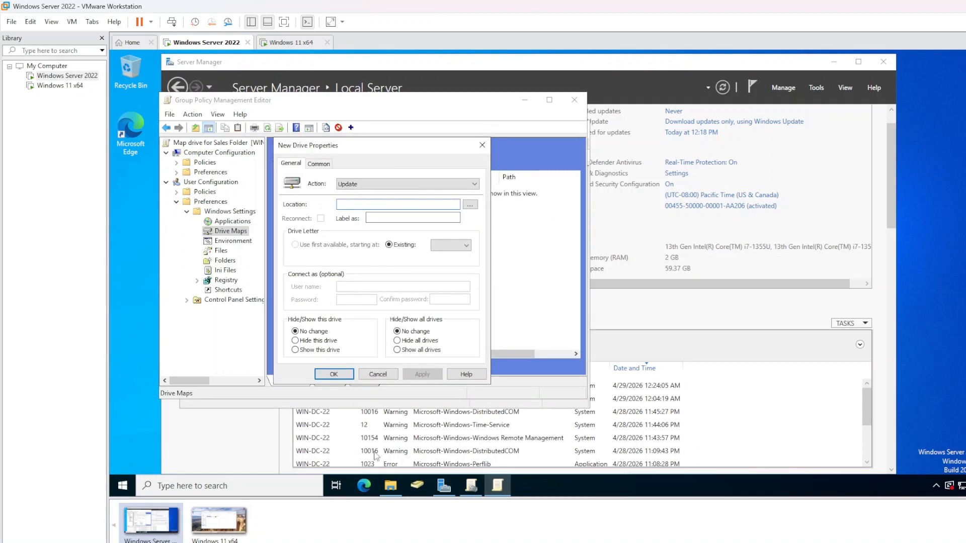
{"action": "left_click", "coordinate": [396, 495]}
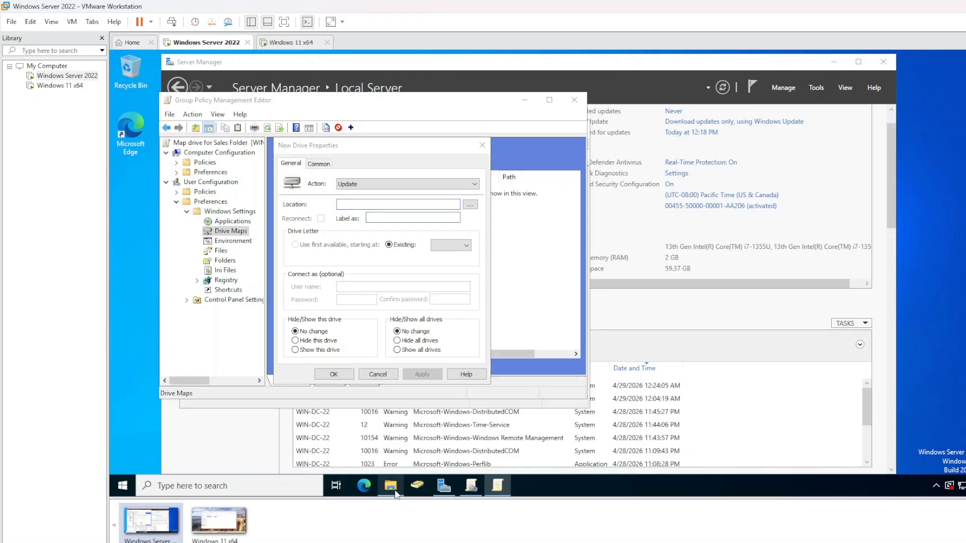
Copy the Sales_Files share's network path \\WIN-DC-22\Sales_Files from its Sharing properties
{"action": "left_click_drag", "start_coordinate": [698, 114], "coordinate": [809, 141]}
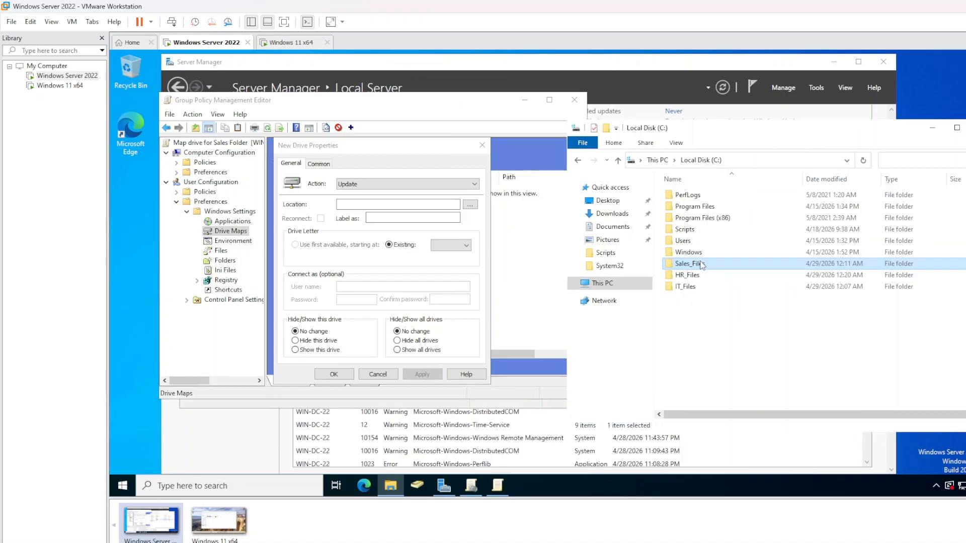
{"action": "right_click", "coordinate": [702, 265]}
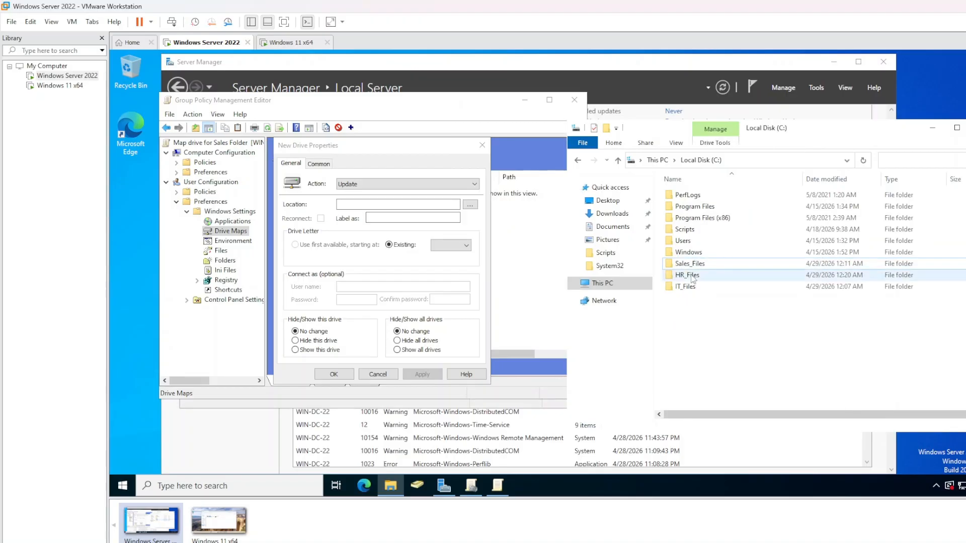
{"action": "left_click", "coordinate": [674, 329]}
{"action": "left_click", "coordinate": [708, 263]}
{"action": "right_click", "coordinate": [708, 262]}
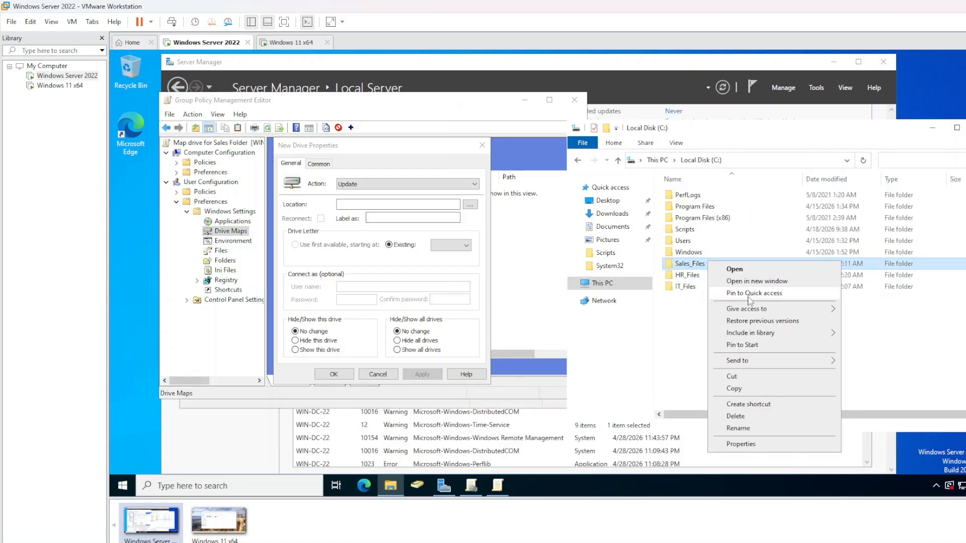
{"action": "left_click", "coordinate": [749, 443]}
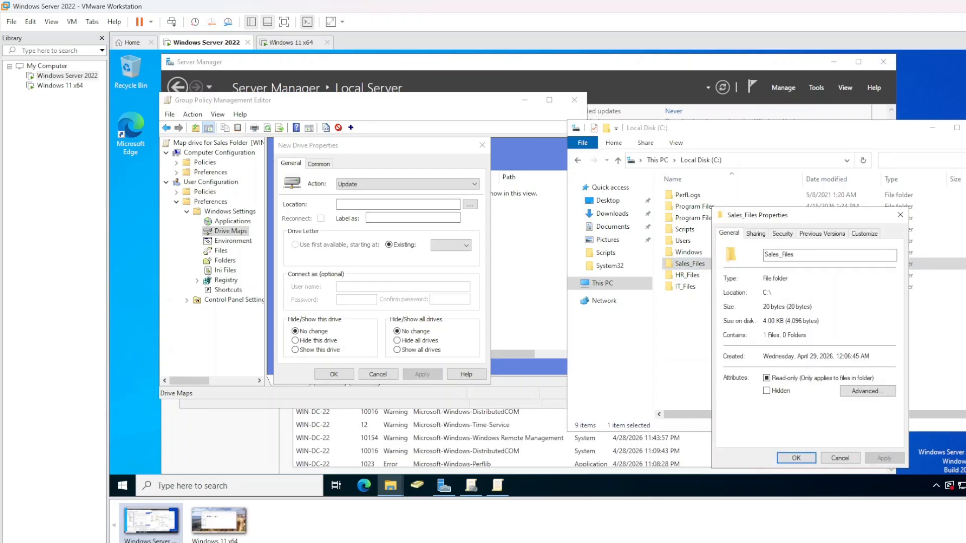
{"action": "left_click", "coordinate": [756, 233]}
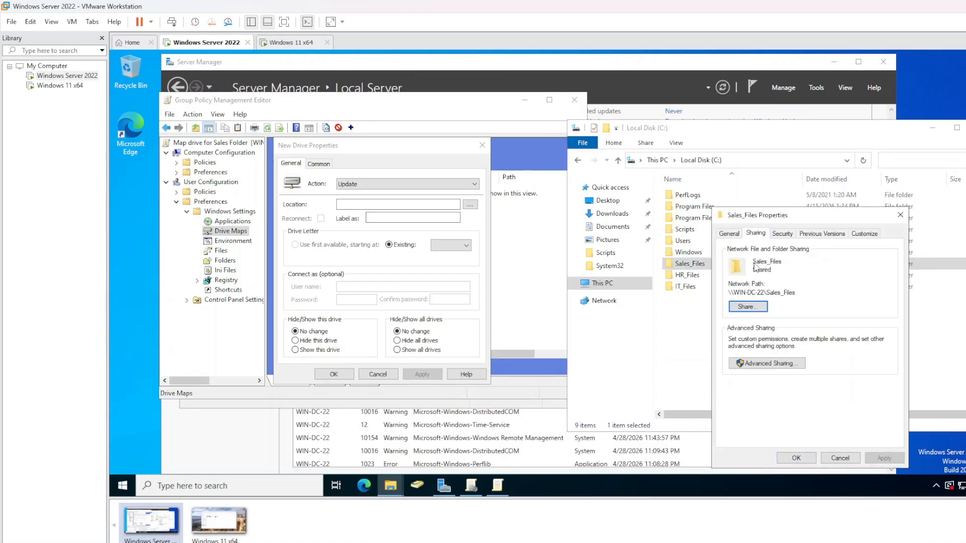
{"action": "left_click_drag", "start_coordinate": [796, 292], "coordinate": [728, 293]}
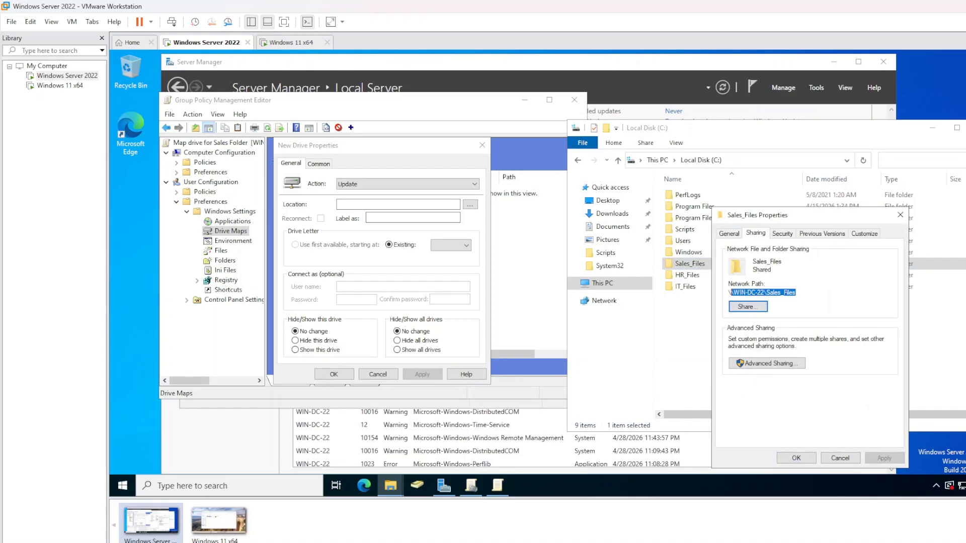
{"action": "right_click", "coordinate": [732, 293]}
{"action": "left_click", "coordinate": [769, 330]}
Paste \\WIN-DC-22\Sales_Files into the new drive's Location field
{"action": "left_click", "coordinate": [394, 204]}
{"action": "right_click", "coordinate": [394, 206]}
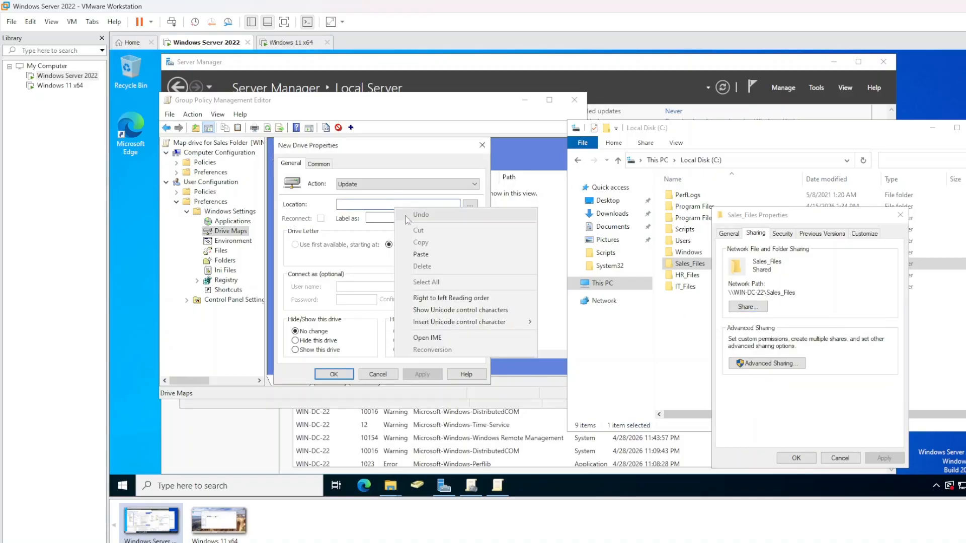
{"action": "left_click", "coordinate": [419, 255]}
Give the mapping the label 'Sa' and drive letter S
{"action": "left_click", "coordinate": [369, 218]}
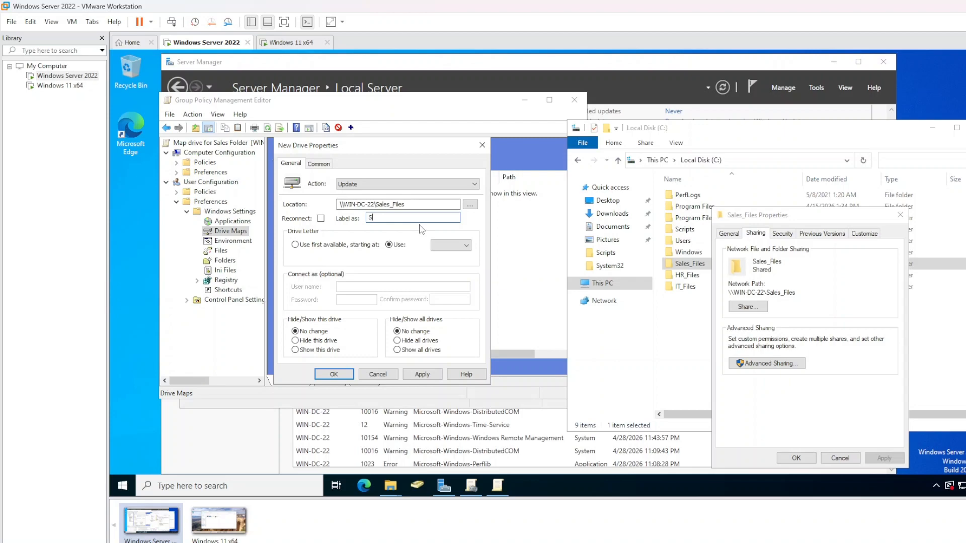
{"action": "type", "text": "Sales Files"}
{"action": "left_click", "coordinate": [451, 245]}
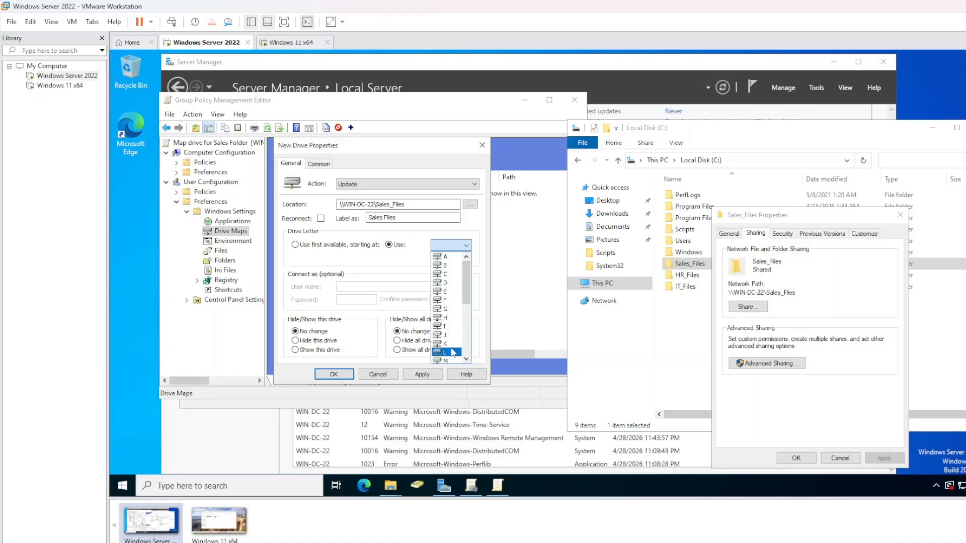
{"action": "scroll", "coordinate": [452, 352], "scroll_direction": "down", "scroll_amount": 1}
{"action": "scroll", "coordinate": [452, 353], "scroll_direction": "down", "scroll_amount": 2}
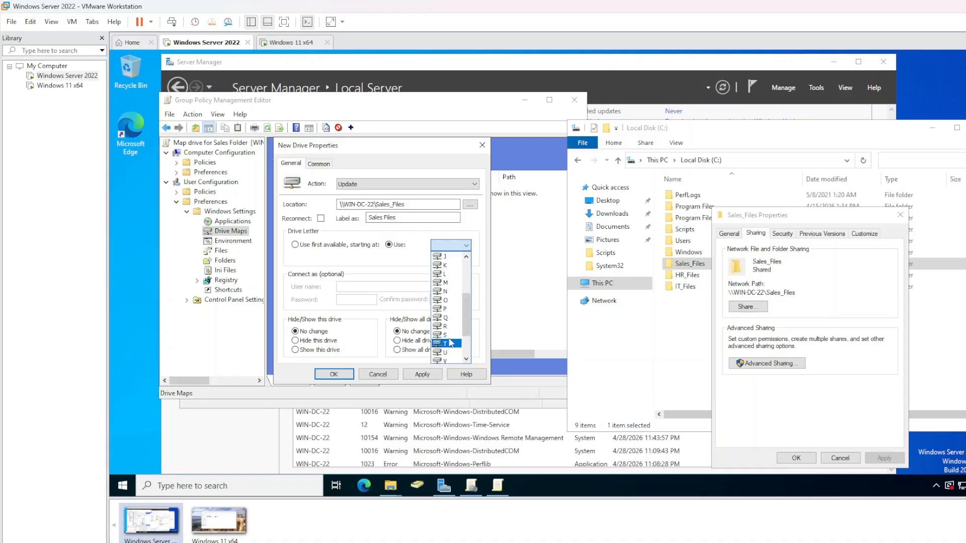
{"action": "left_click", "coordinate": [451, 335]}
{"action": "left_click", "coordinate": [454, 245]}
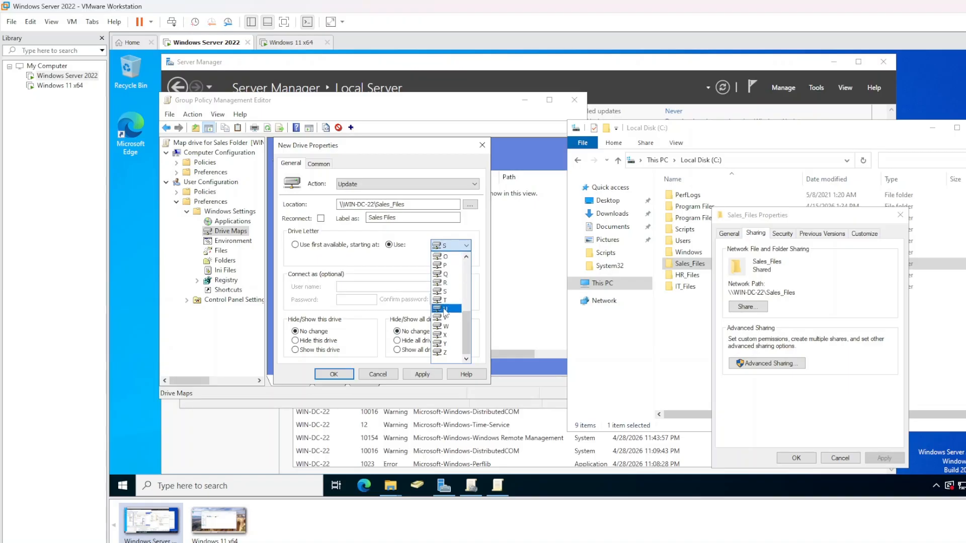
{"action": "left_click", "coordinate": [417, 235]}
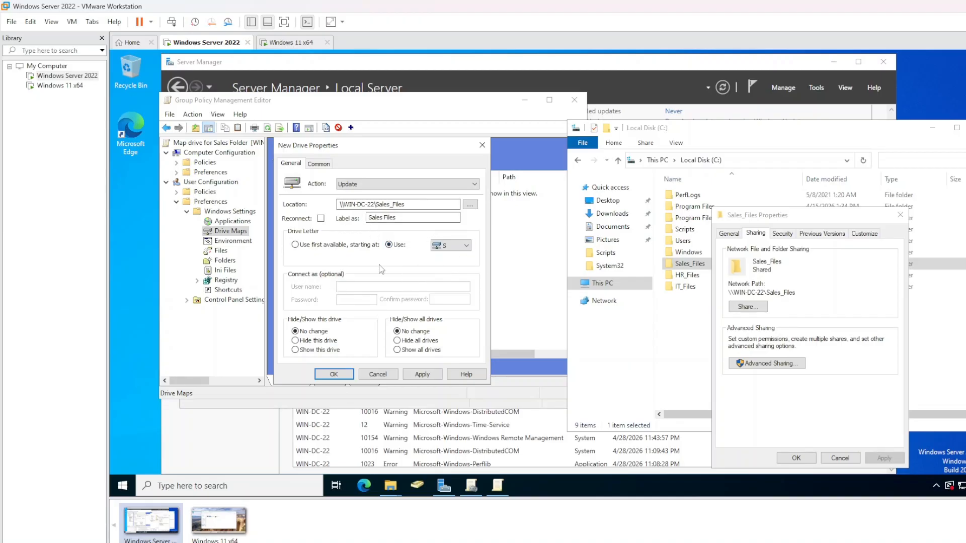
Set the mapped drive's action to Create
{"action": "left_click", "coordinate": [367, 182]}
{"action": "left_click", "coordinate": [367, 182]}
{"action": "left_click", "coordinate": [414, 185]}
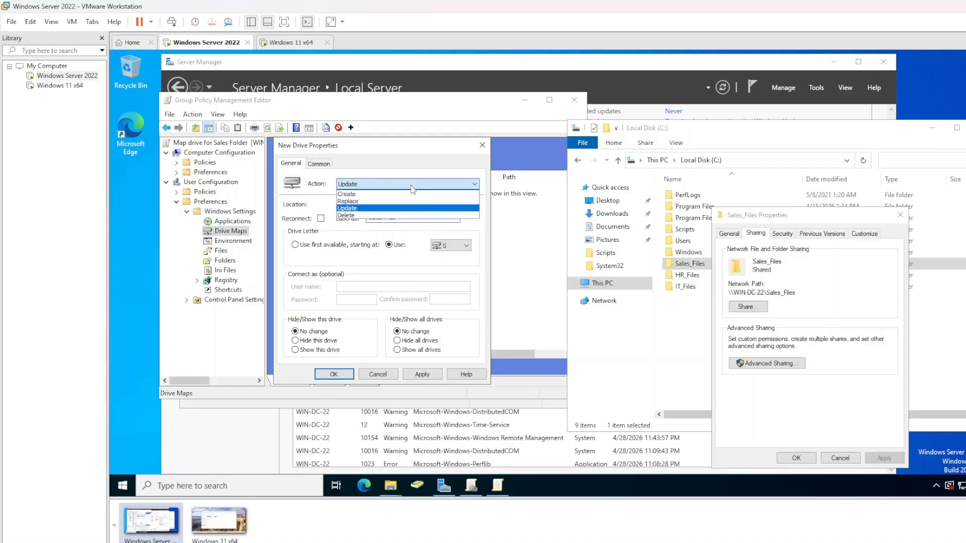
{"action": "left_click", "coordinate": [409, 194]}
{"action": "left_click", "coordinate": [361, 183]}
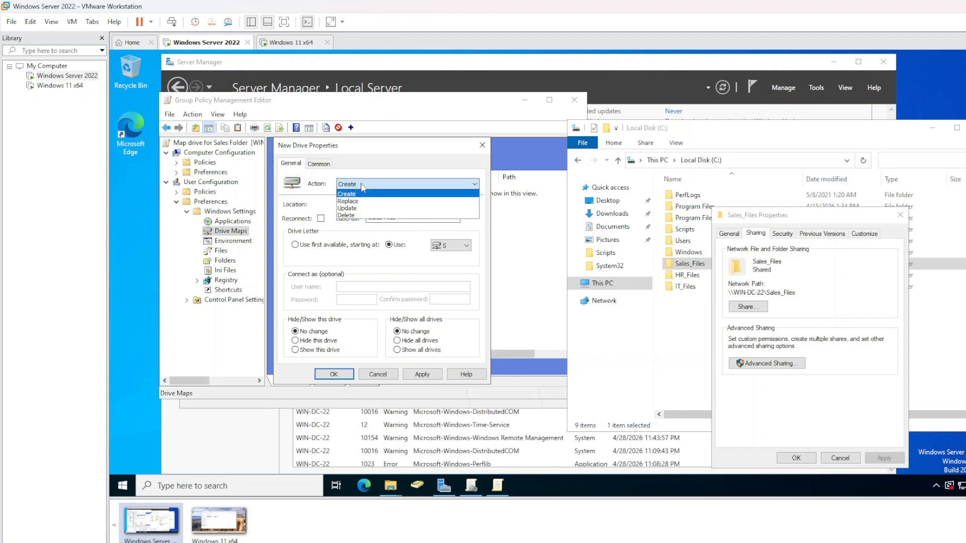
{"action": "left_click", "coordinate": [360, 195]}
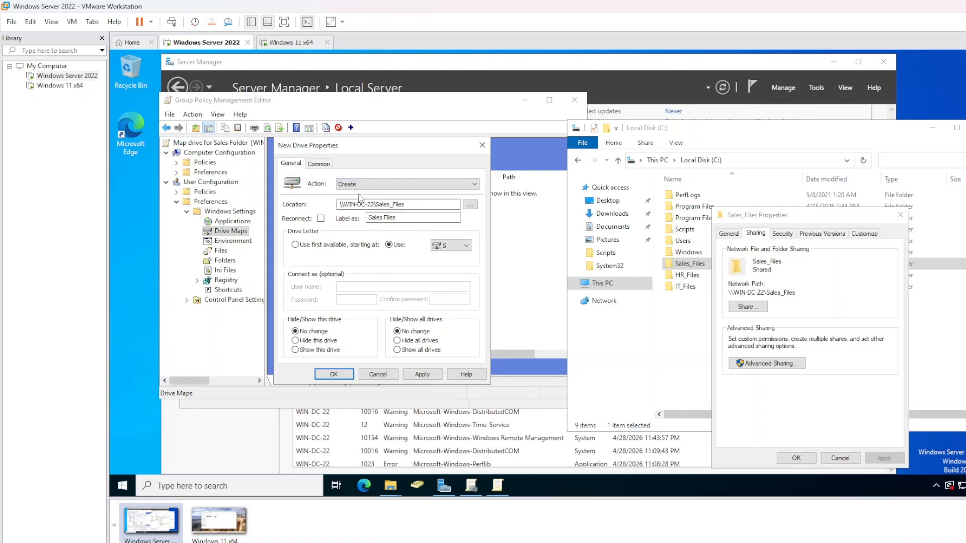
Save the S: mapping to \\WIN-DC-22\Sales_Files and switch to the Windows 11 client
{"action": "left_click", "coordinate": [423, 374]}
{"action": "left_click", "coordinate": [342, 376]}
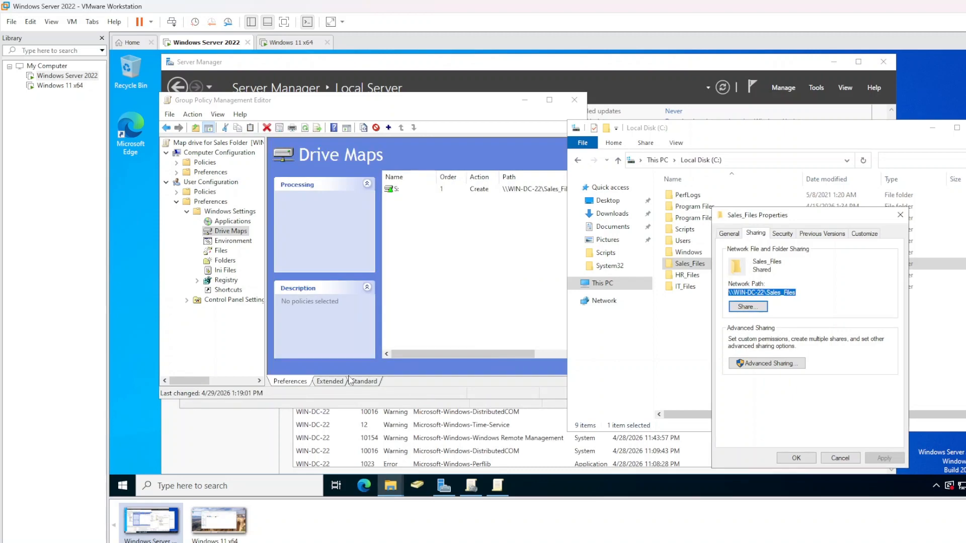
{"action": "left_click", "coordinate": [436, 287]}
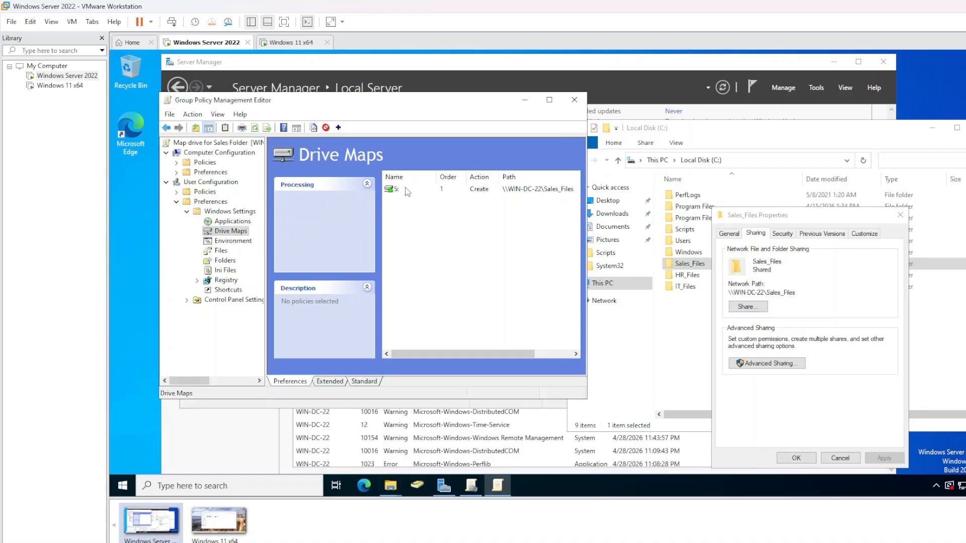
{"action": "left_click", "coordinate": [285, 42]}
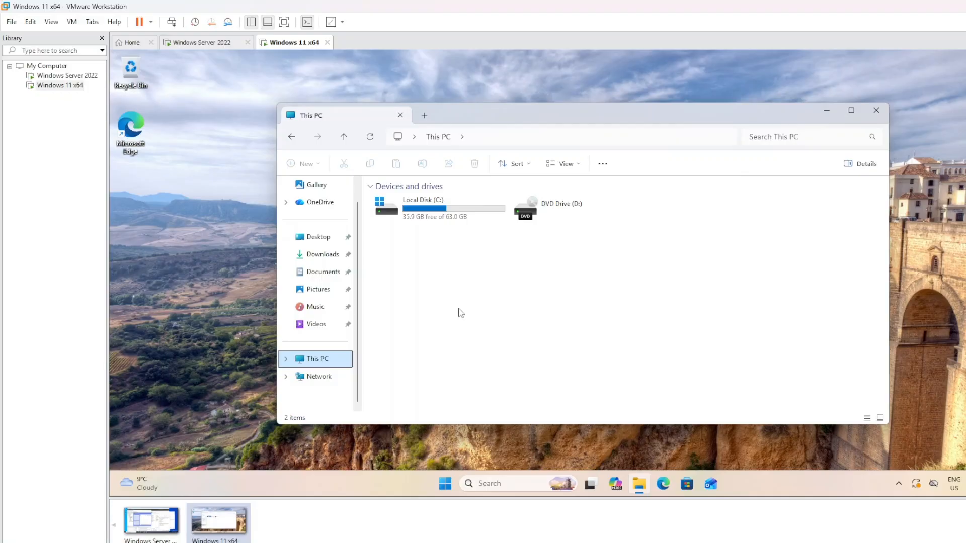
Refresh This PC and launch Command Prompt by searching for 'cmd'
{"action": "left_click", "coordinate": [371, 141]}
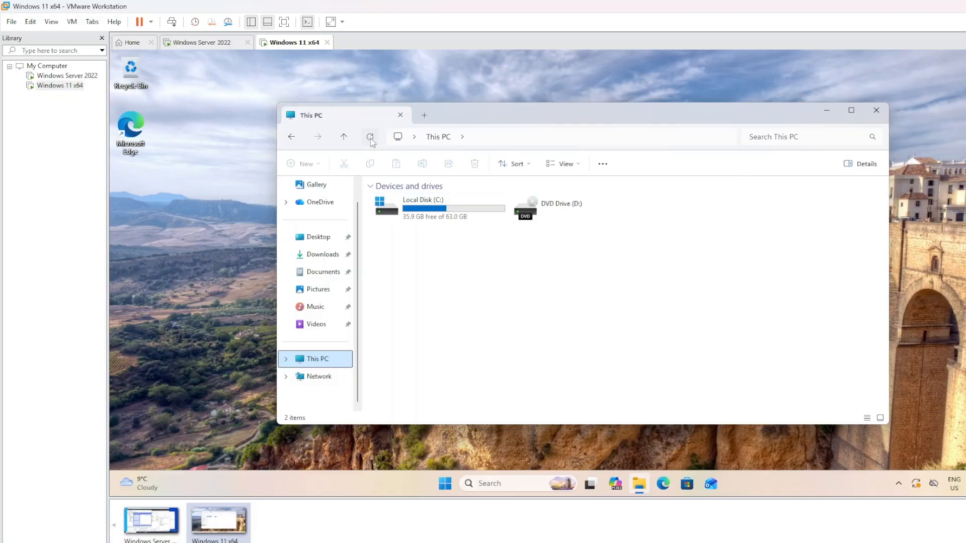
{"action": "left_click", "coordinate": [492, 483]}
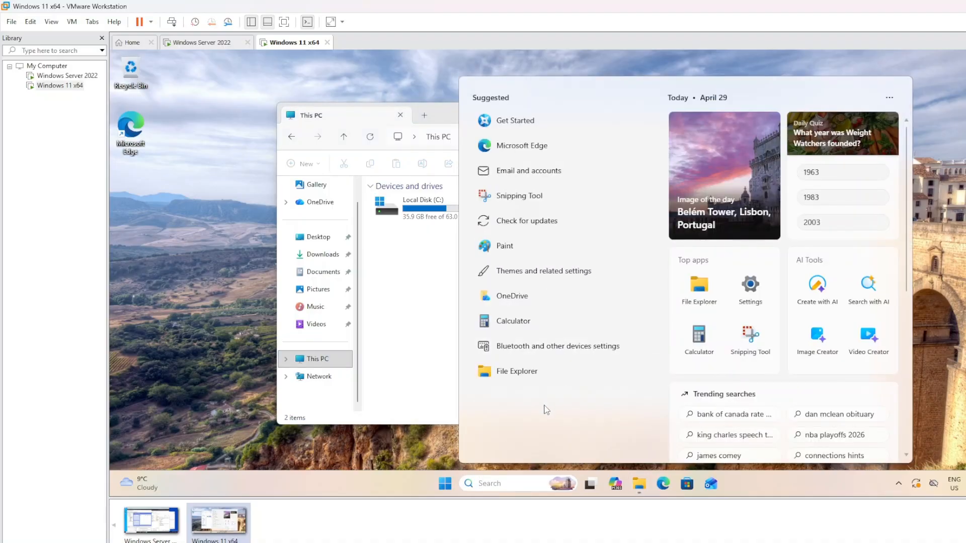
{"action": "type", "text": "cmd"}
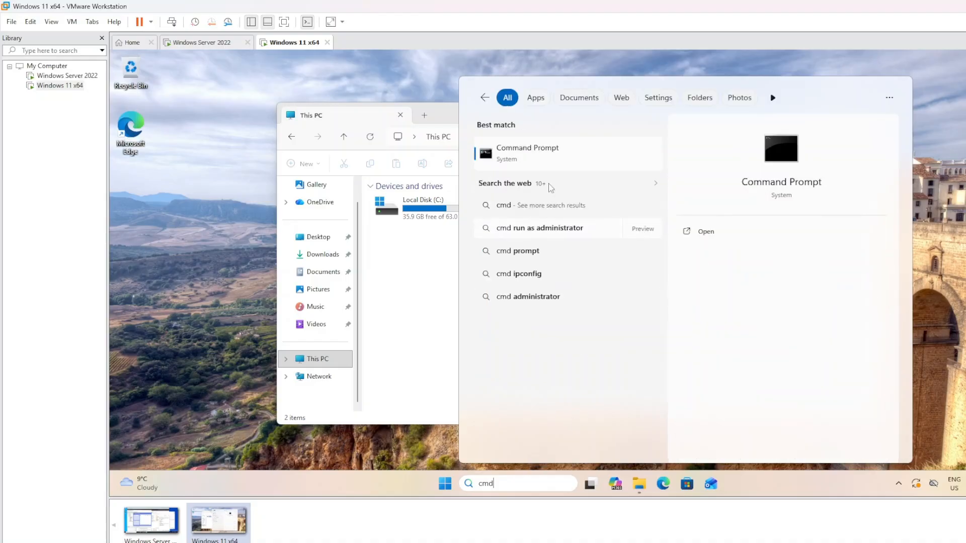
{"action": "left_click", "coordinate": [717, 231]}
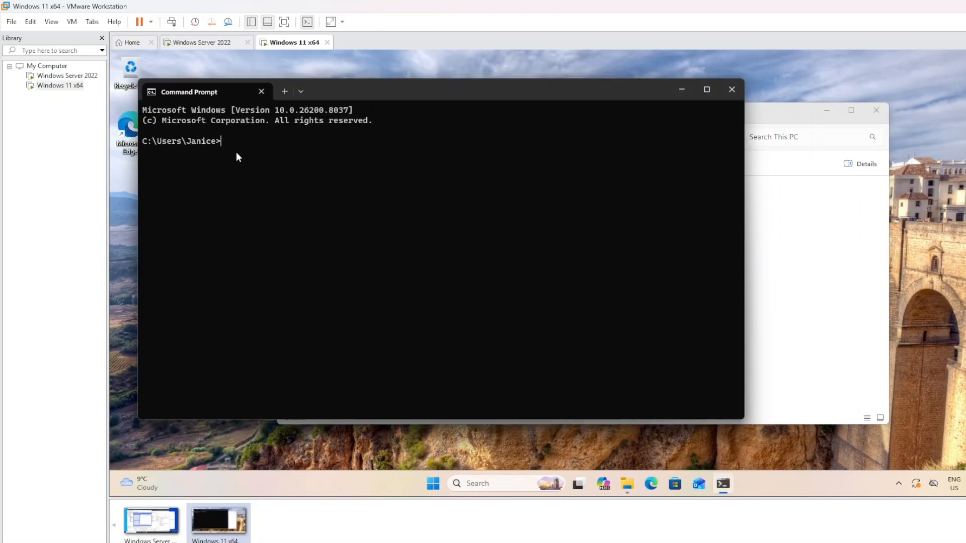
Run gpupdate /force in Command Prompt, then reposition the Command Prompt and This PC windows
{"action": "triple_click", "coordinate": [241, 141]}
{"action": "left_click", "coordinate": [240, 143]}
{"action": "type", "text": "gpupdaye"}
{"action": "key", "text": "BackSpace"}
{"action": "key", "text": "BackSpace"}
{"action": "key", "text": "BackSpace"}
{"action": "type", "text": "date /force"}
{"action": "key", "text": "Return"}
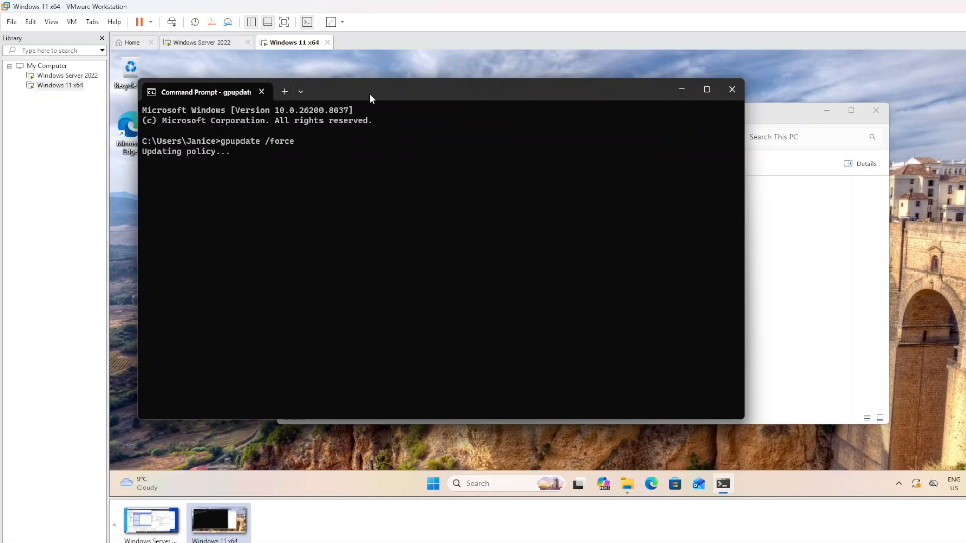
{"action": "left_click_drag", "start_coordinate": [370, 98], "coordinate": [390, 120]}
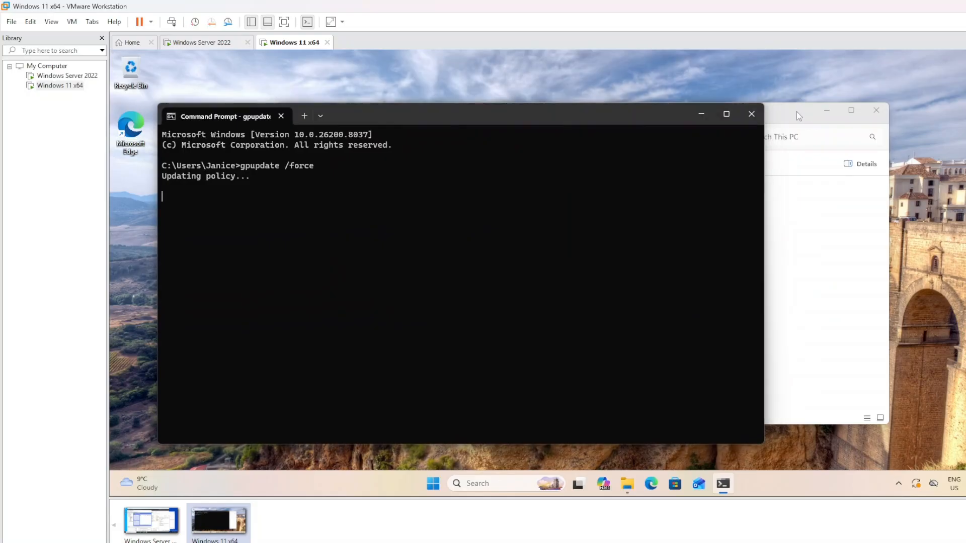
{"action": "left_click_drag", "start_coordinate": [785, 119], "coordinate": [869, 129]}
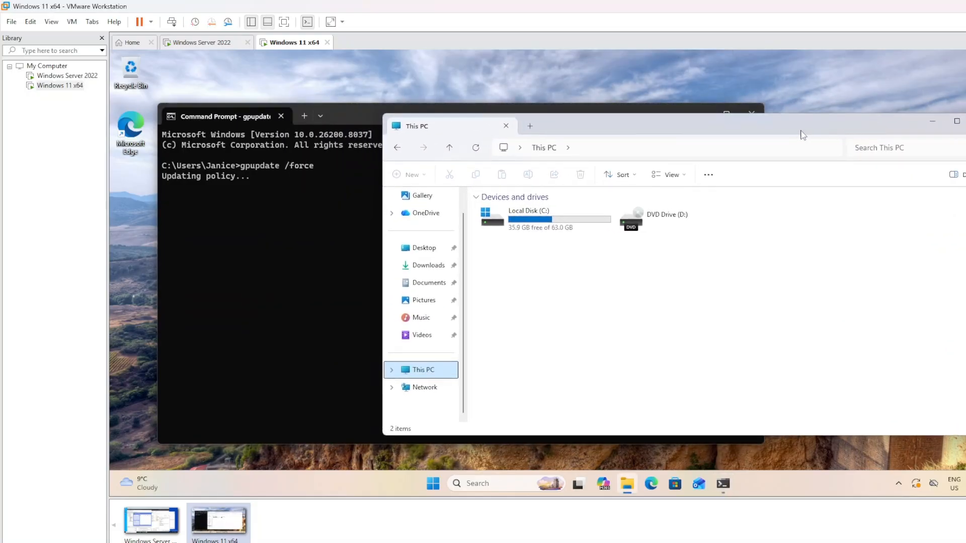
Reposition the This PC window and return to the Windows Server 2022 machine
{"action": "mouse_move", "coordinate": [768, 129]}
{"action": "left_mouse_down"}
{"action": "mouse_move", "coordinate": [785, 112]}
{"action": "mouse_move", "coordinate": [769, 139]}
{"action": "left_mouse_up"}
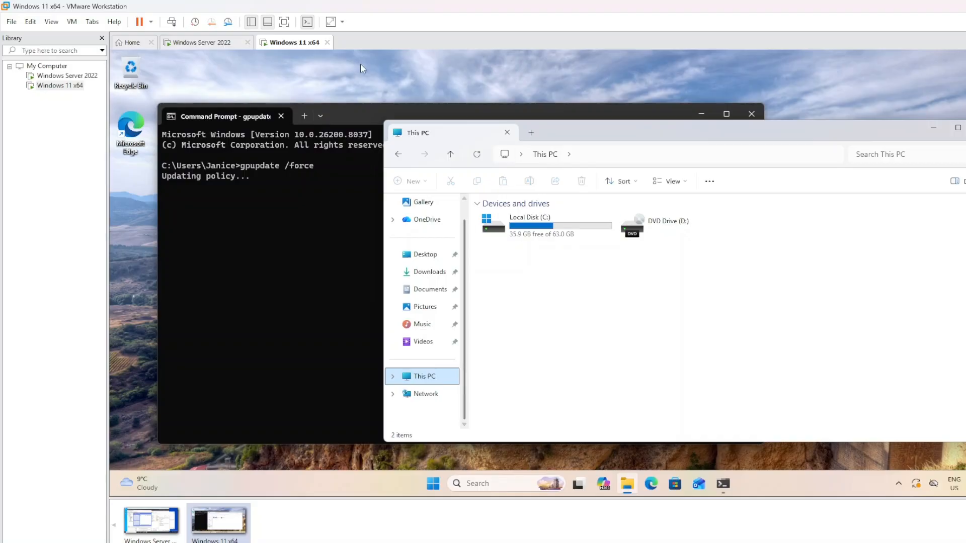
{"action": "left_click", "coordinate": [186, 44]}
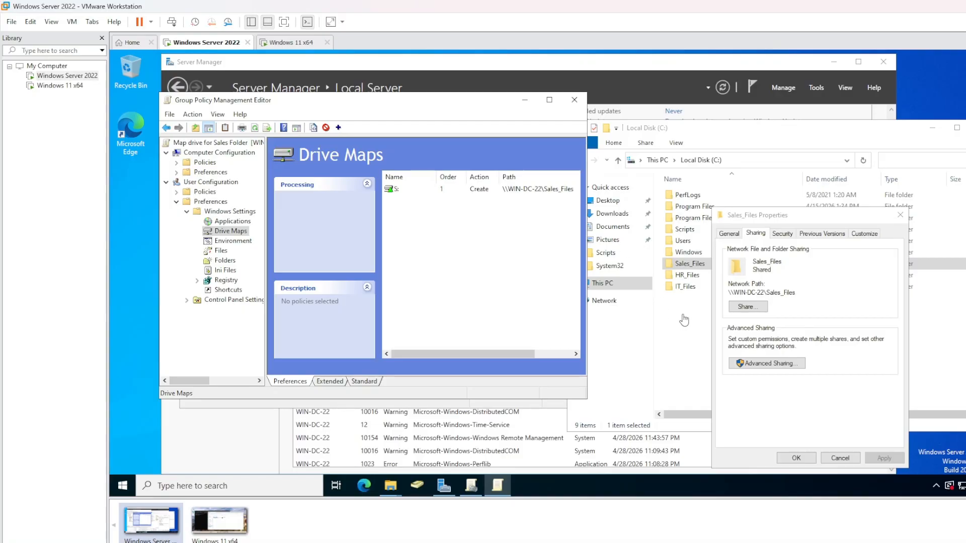
Close the Sales_Files properties and view the Sales OU members in Active Directory Users and Computers
{"action": "left_click", "coordinate": [410, 494]}
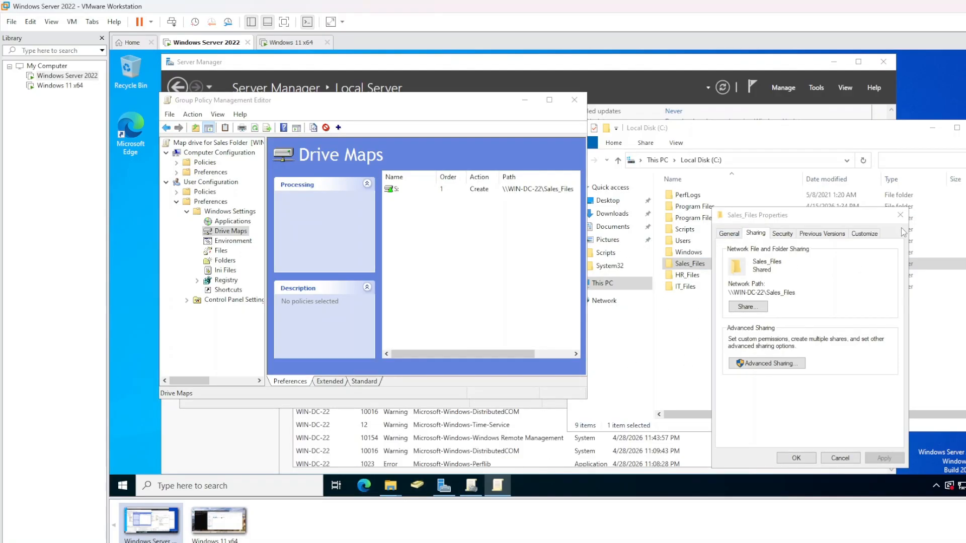
{"action": "left_click", "coordinate": [900, 214]}
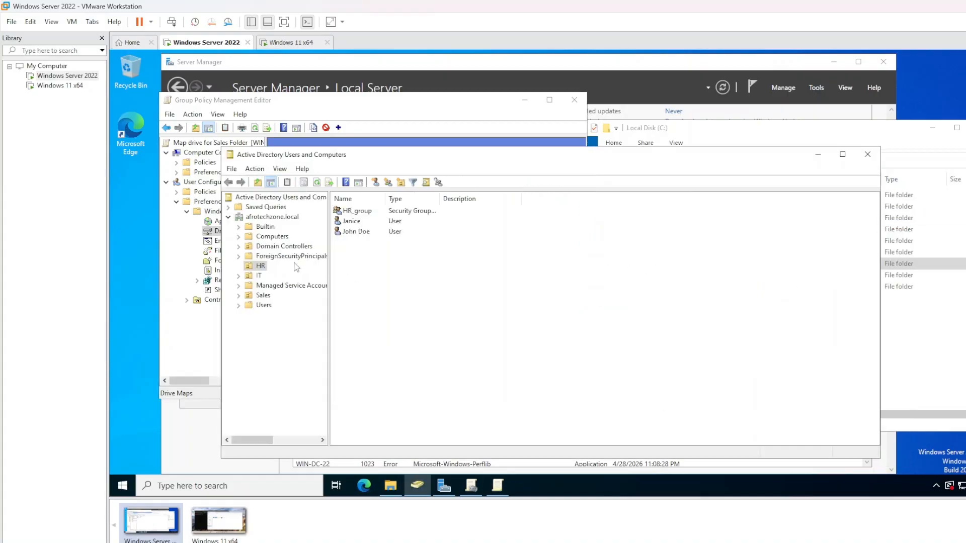
{"action": "left_click", "coordinate": [263, 295]}
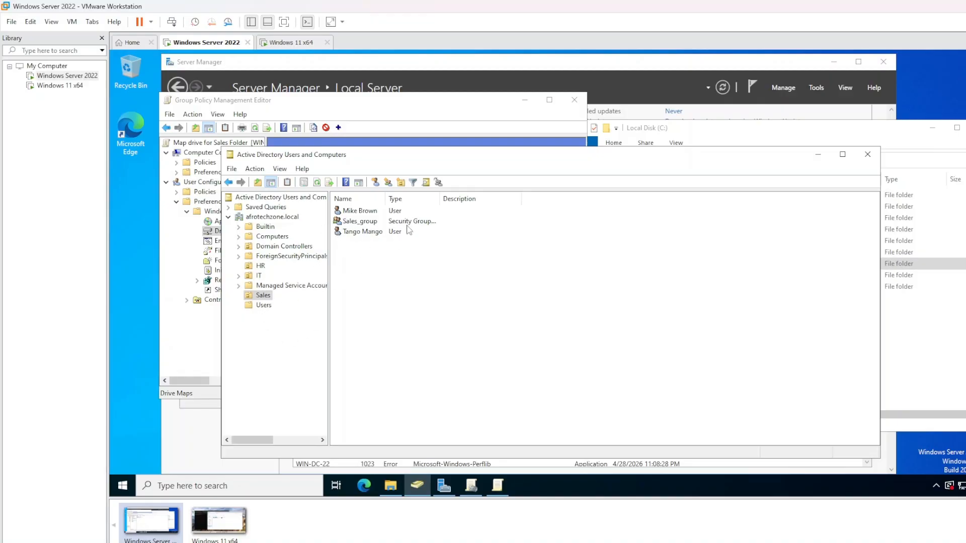
Minimize Active Directory Users and Computers and the policy editor to reveal Group Policy Management
{"action": "left_click", "coordinate": [818, 155]}
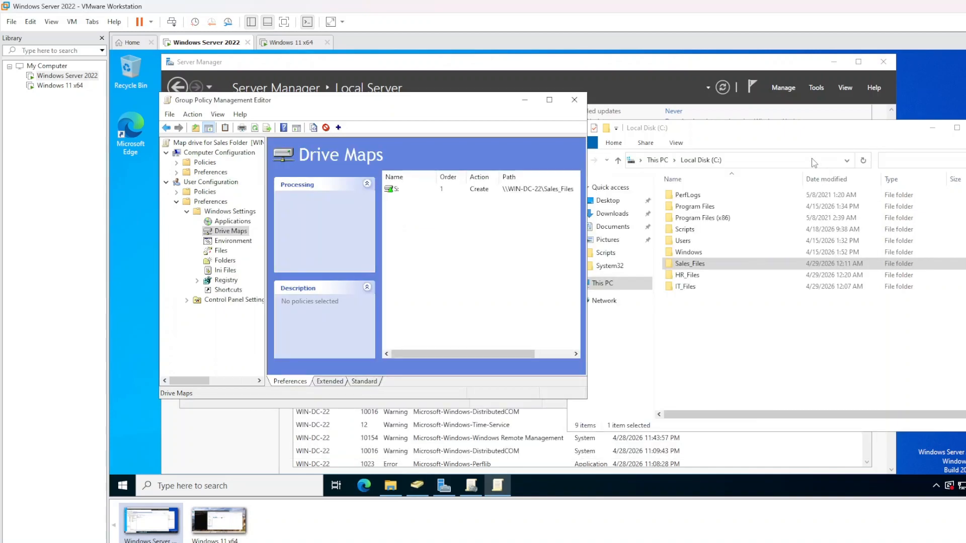
{"action": "left_click_drag", "start_coordinate": [294, 104], "coordinate": [434, 125]}
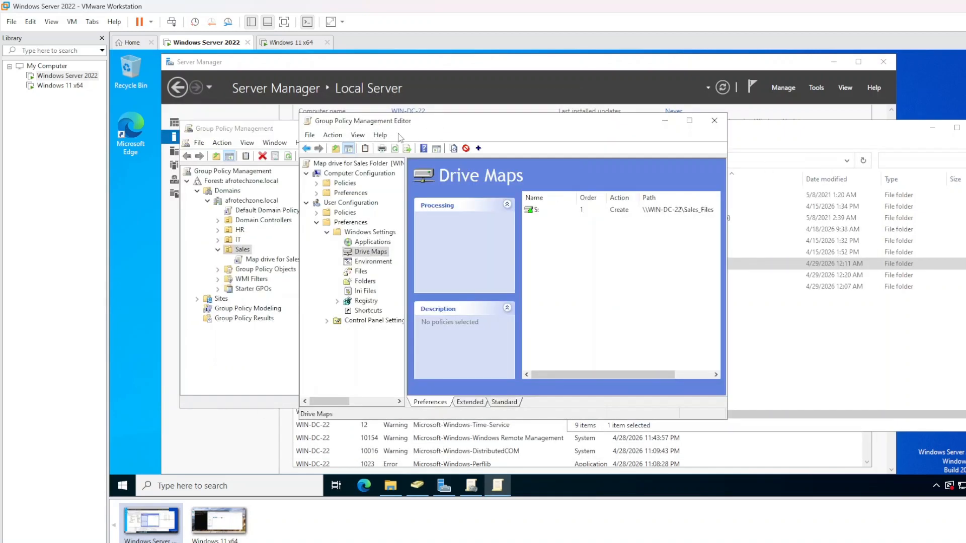
{"action": "left_click", "coordinate": [664, 121]}
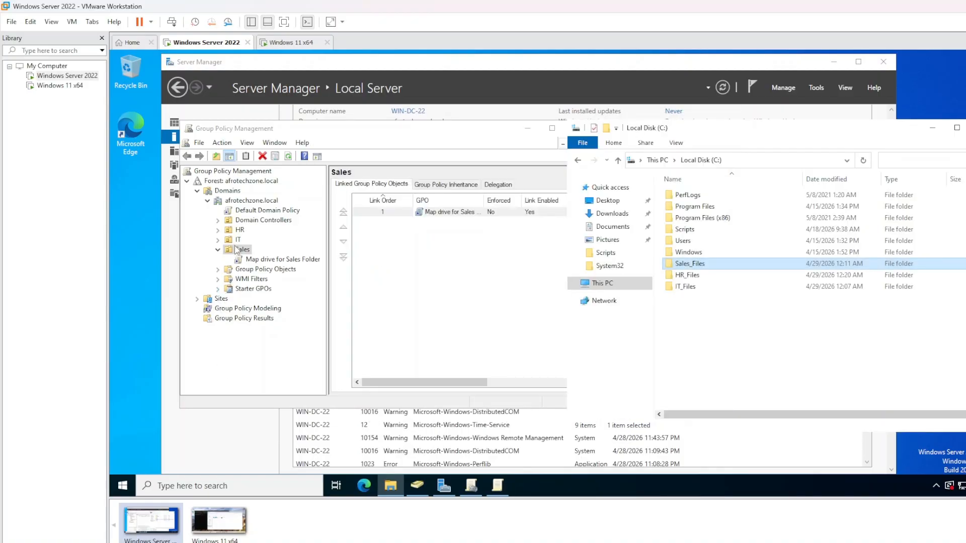
Create the 'Map drive for HR Files' GPO linked to the HR OU and expand HR to show it
{"action": "left_click", "coordinate": [238, 229]}
{"action": "right_click", "coordinate": [238, 230]}
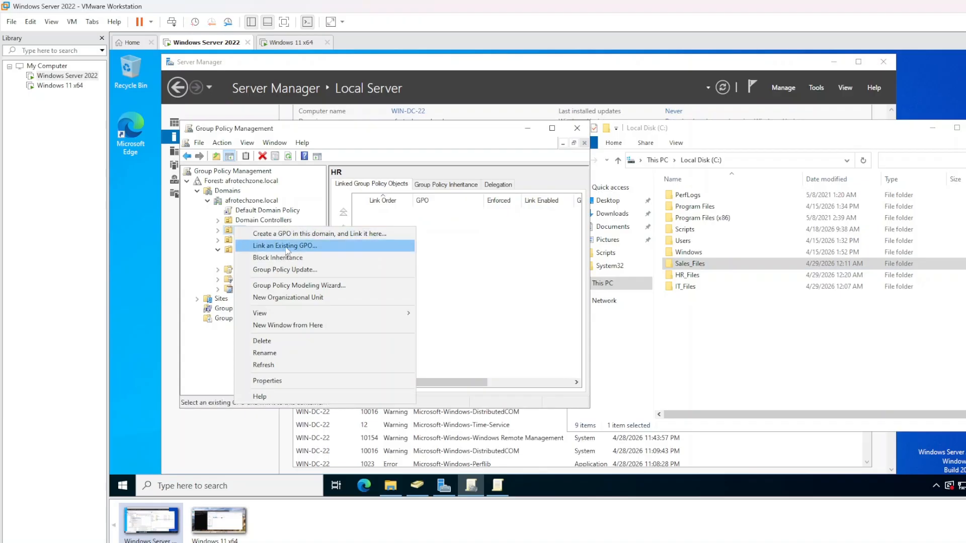
{"action": "left_click", "coordinate": [293, 234]}
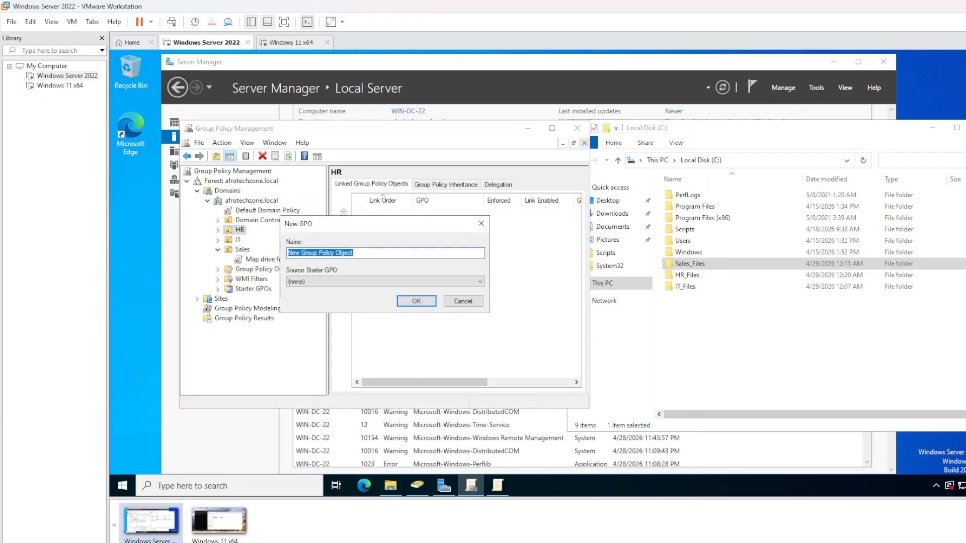
{"action": "type", "text": "Map drive for H"}
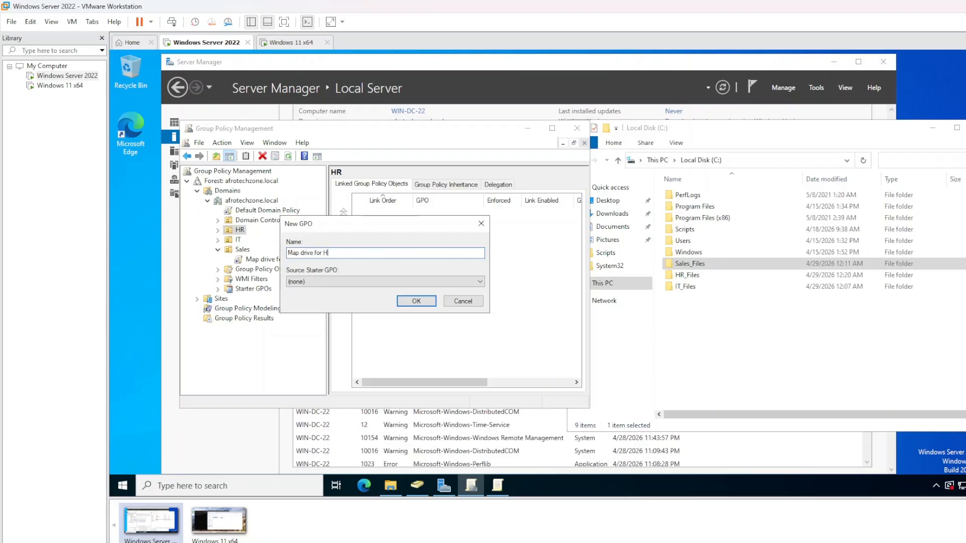
{"action": "type", "text": "R Files"}
{"action": "left_click", "coordinate": [416, 301]}
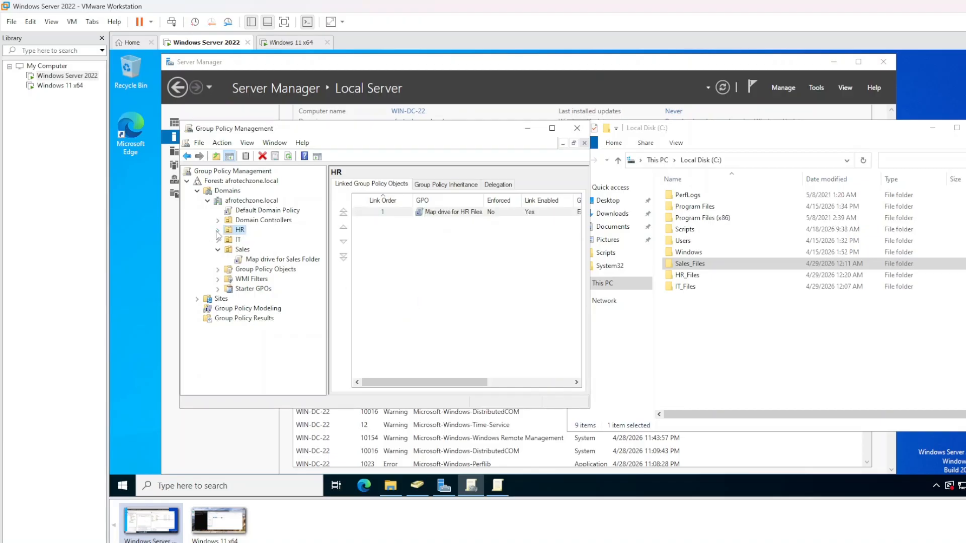
{"action": "left_click", "coordinate": [218, 230]}
Edit the HR drive-map GPO and start a new mapped drive under User Preferences > Windows Settings > Drive Maps
{"action": "right_click", "coordinate": [257, 239]}
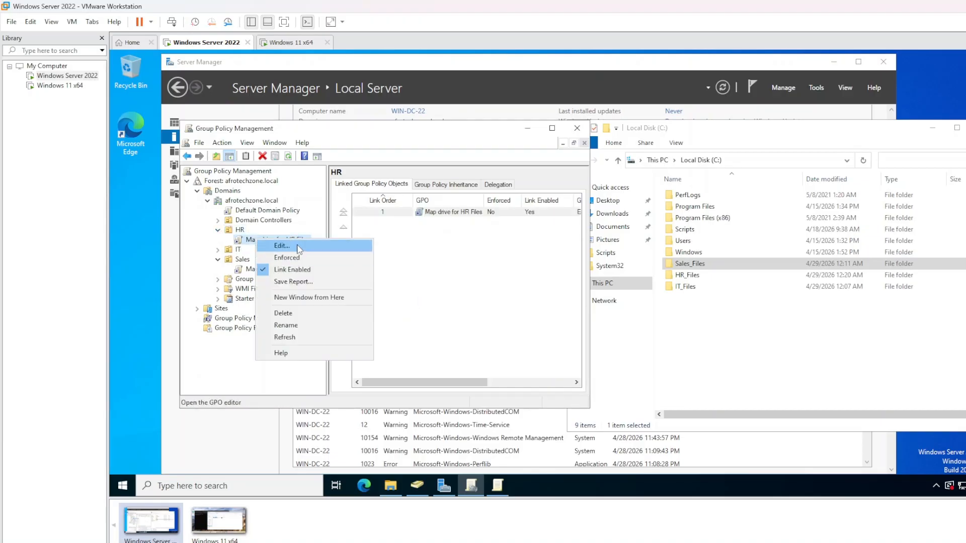
{"action": "left_click", "coordinate": [298, 246]}
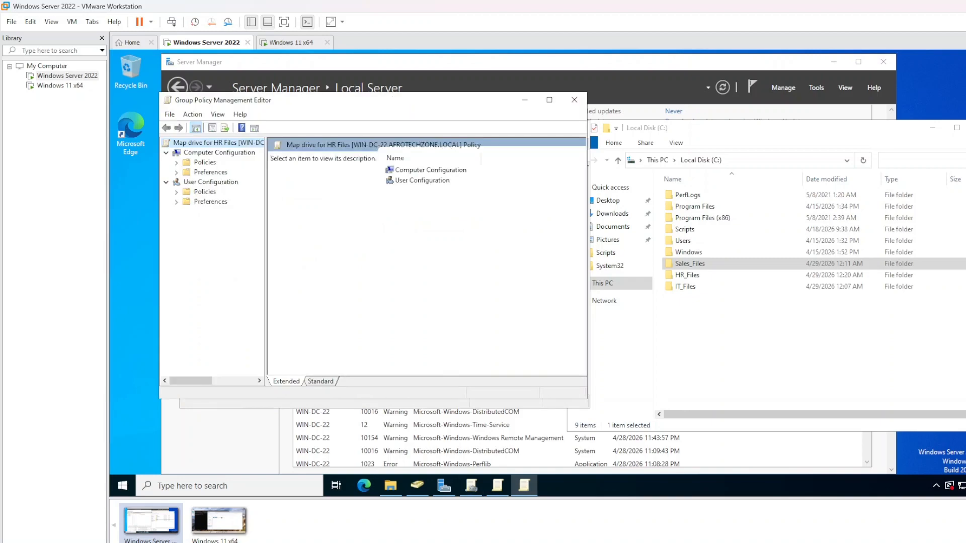
{"action": "left_click", "coordinate": [205, 202]}
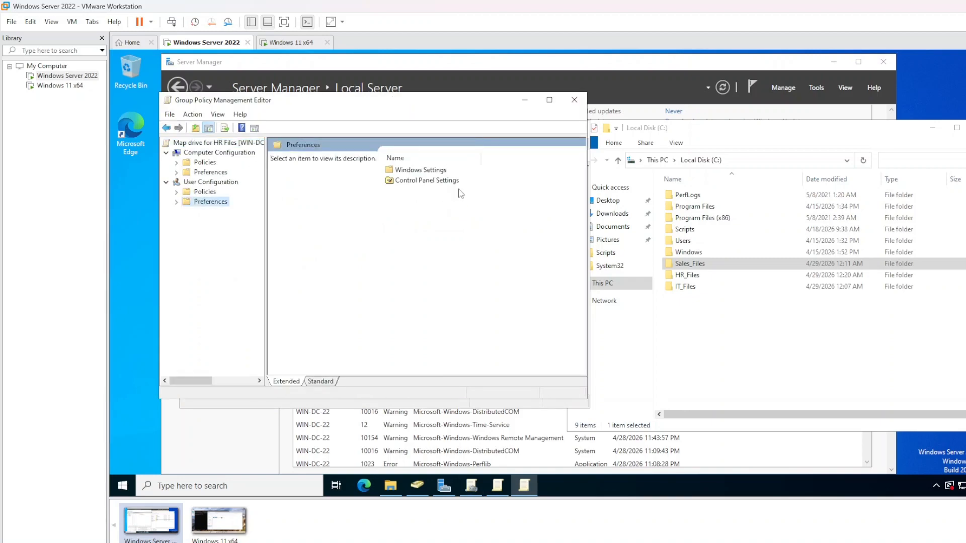
{"action": "double_click", "coordinate": [425, 171]}
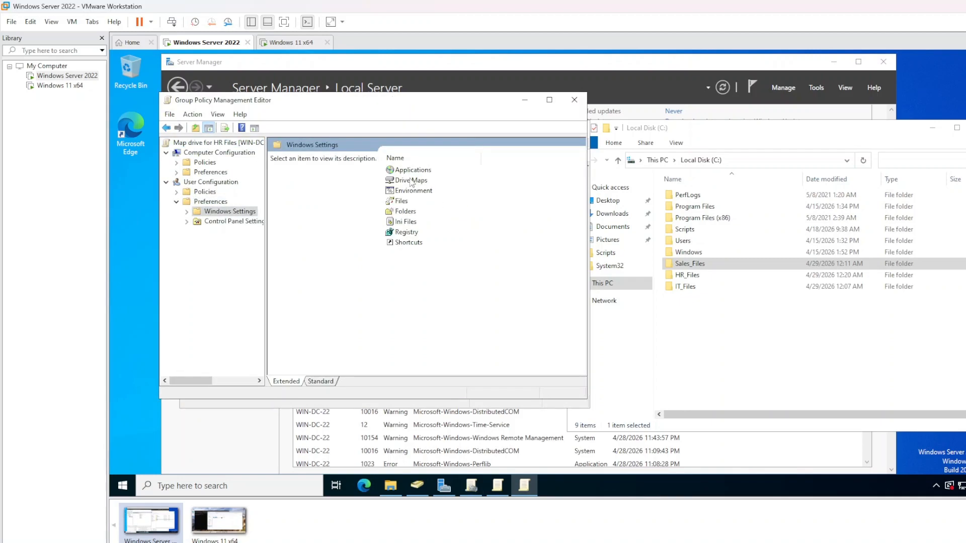
{"action": "left_click", "coordinate": [411, 181]}
{"action": "right_click", "coordinate": [411, 181]}
{"action": "mouse_move", "coordinate": [432, 183]}
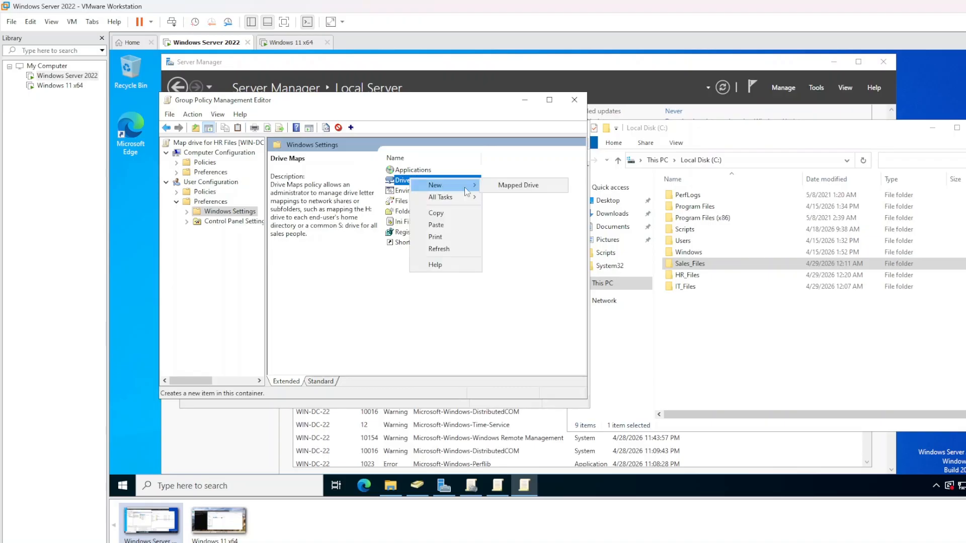
{"action": "left_click", "coordinate": [518, 184]}
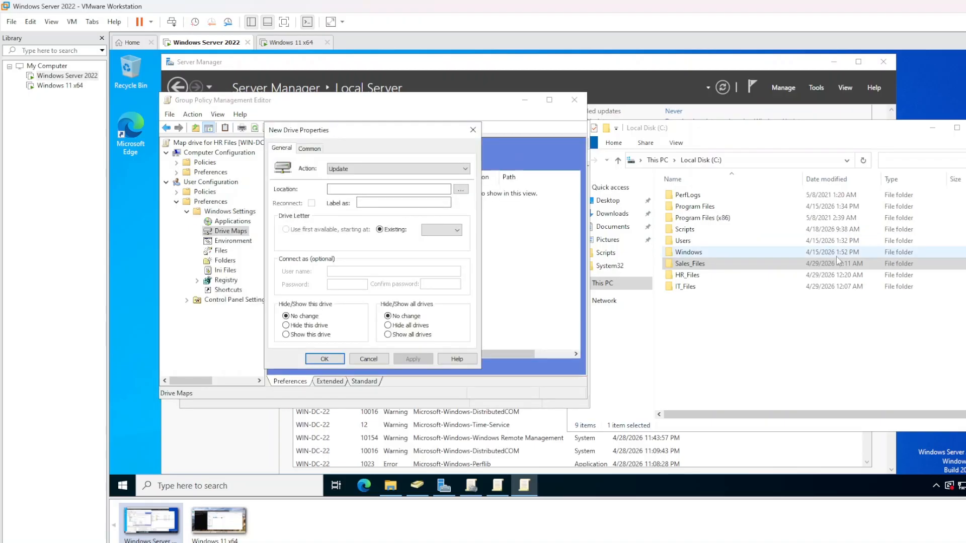
Open the HR_Files folder's Properties to its Sharing tab showing the network path
{"action": "left_click", "coordinate": [730, 281]}
{"action": "right_click", "coordinate": [731, 283]}
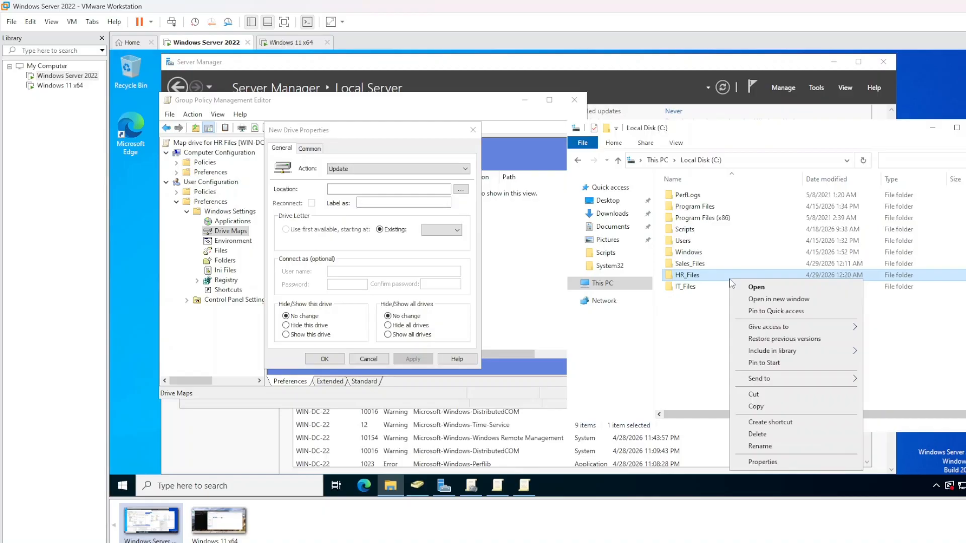
{"action": "left_click", "coordinate": [776, 461]}
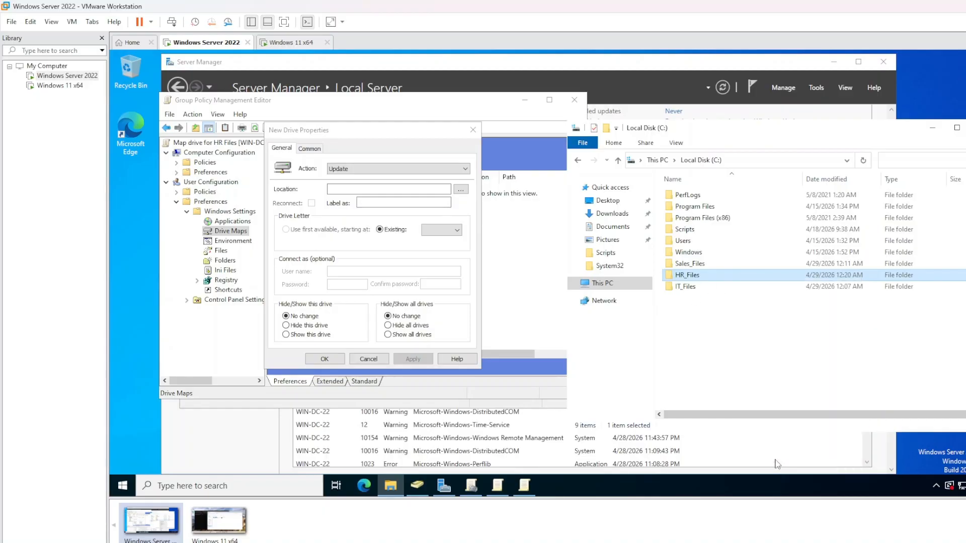
{"action": "left_click", "coordinate": [777, 233]}
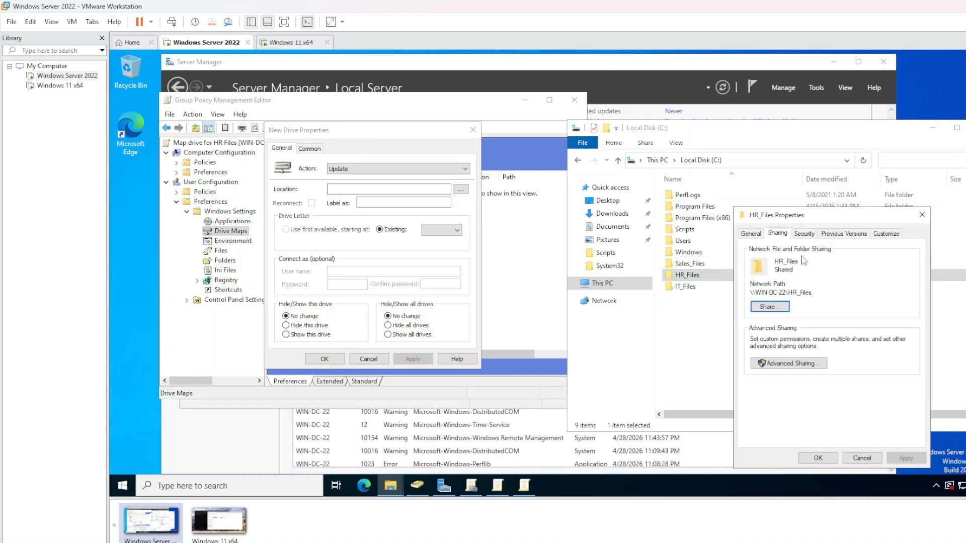
{"action": "left_click", "coordinate": [804, 233]}
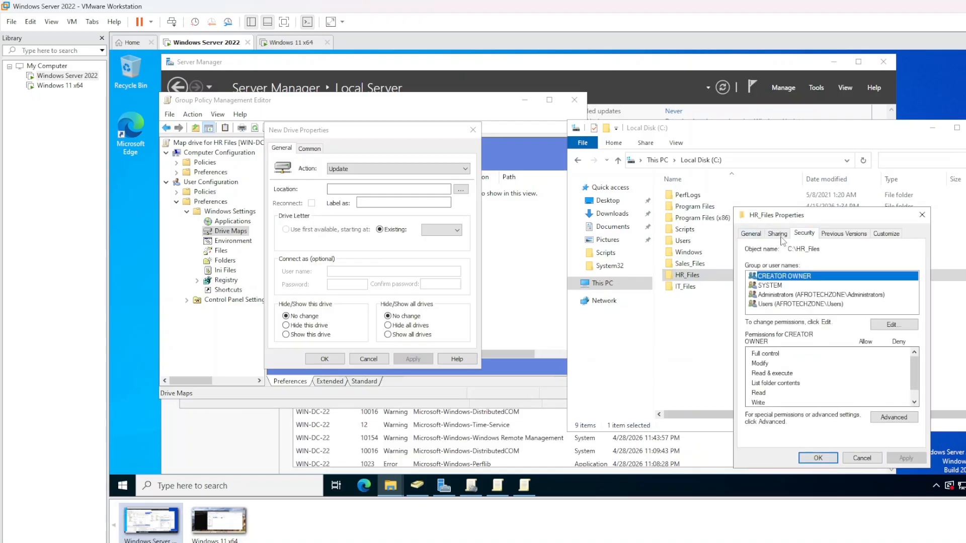
{"action": "left_click", "coordinate": [755, 235]}
{"action": "left_click", "coordinate": [778, 234]}
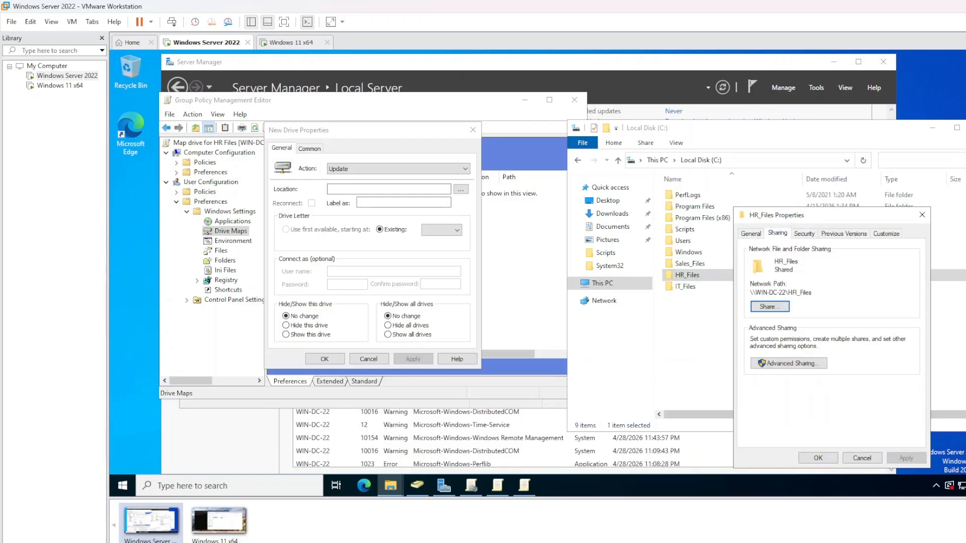
{"action": "left_click", "coordinate": [751, 235]}
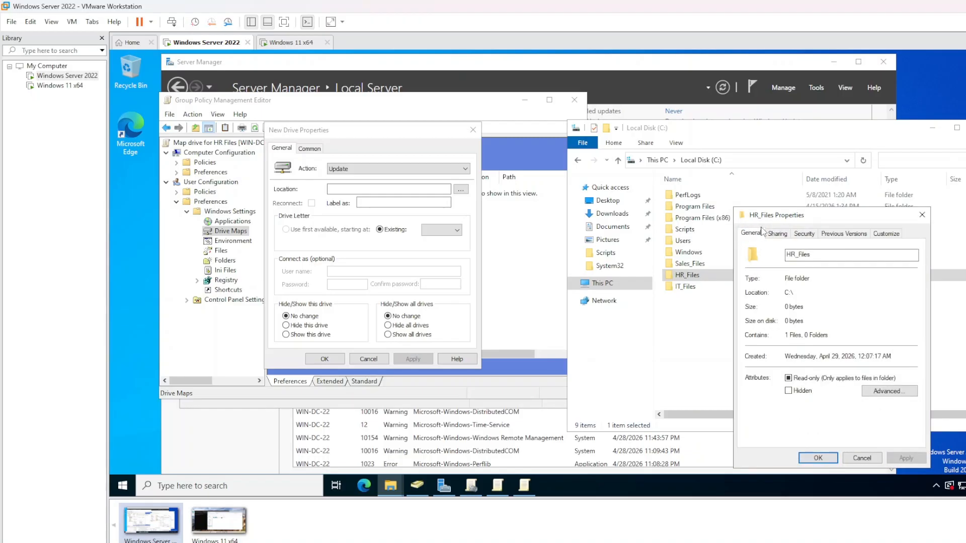
{"action": "left_click", "coordinate": [776, 234]}
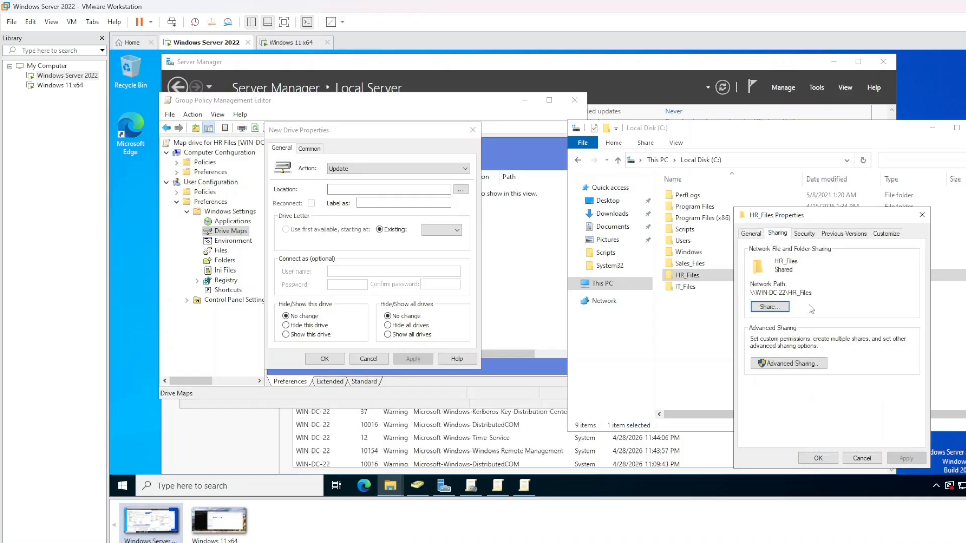
Copy the \\WIN-DC-22\HR_Files network path and paste it into the new drive's Location
{"action": "left_click_drag", "start_coordinate": [813, 292], "coordinate": [750, 292]}
{"action": "right_click", "coordinate": [765, 291]}
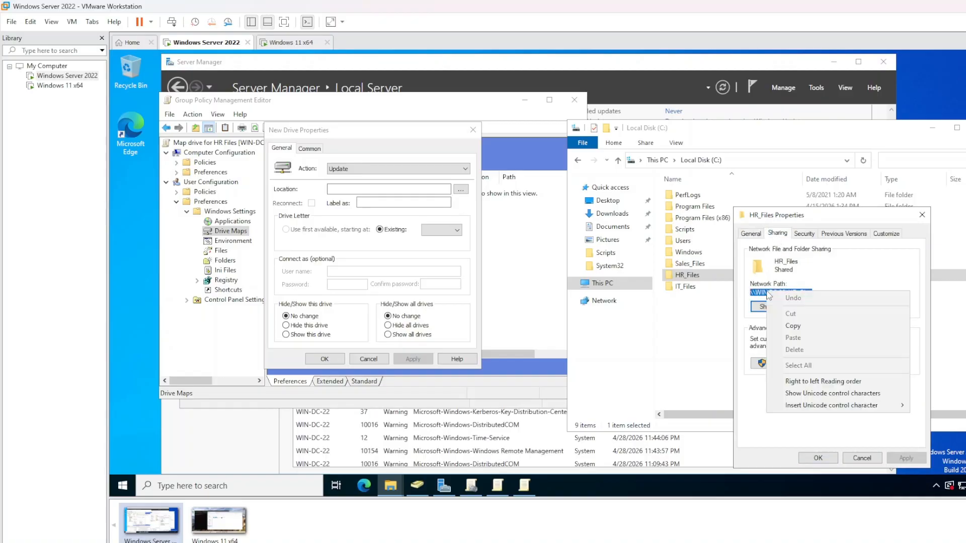
{"action": "left_click", "coordinate": [792, 326]}
{"action": "left_click", "coordinate": [363, 189]}
{"action": "right_click", "coordinate": [361, 189]}
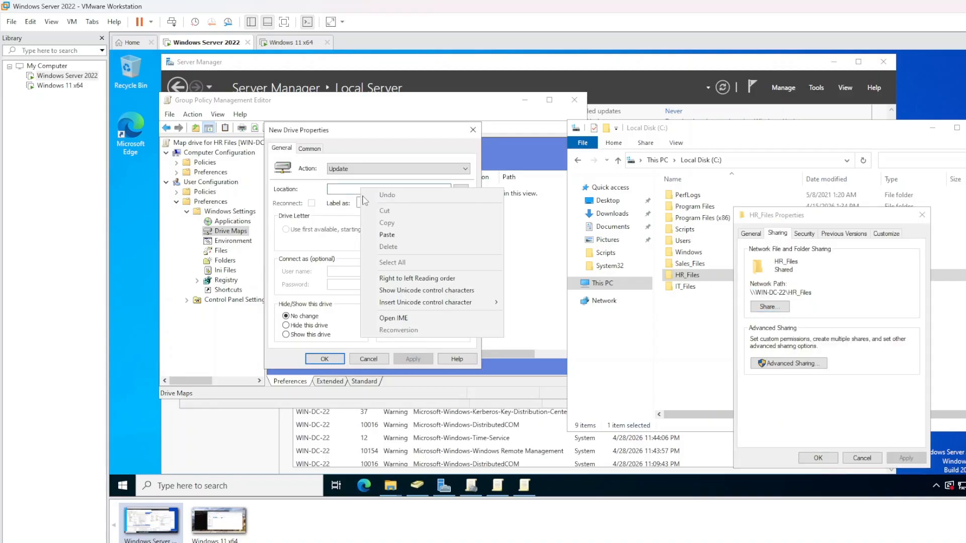
{"action": "left_click", "coordinate": [387, 237]}
Label the drive HR_Files, set action Create and letter H, then apply and confirm
{"action": "left_click", "coordinate": [367, 203]}
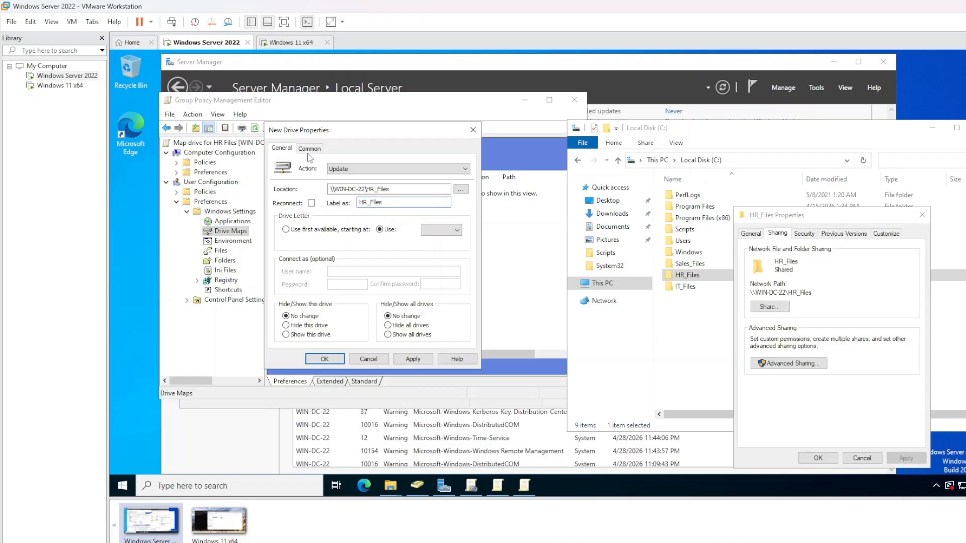
{"action": "left_click", "coordinate": [427, 169]}
{"action": "left_click", "coordinate": [407, 180]}
{"action": "left_click", "coordinate": [437, 231]}
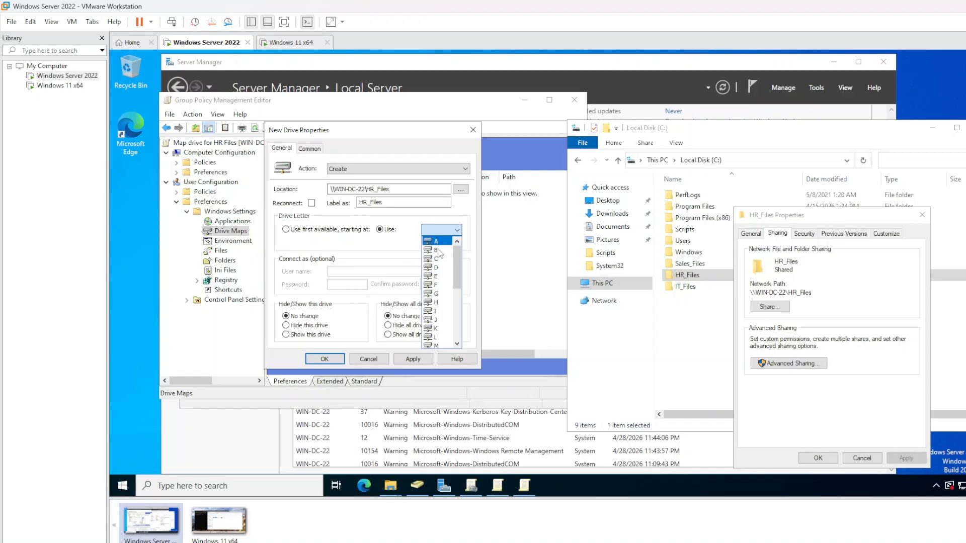
{"action": "left_click", "coordinate": [436, 302]}
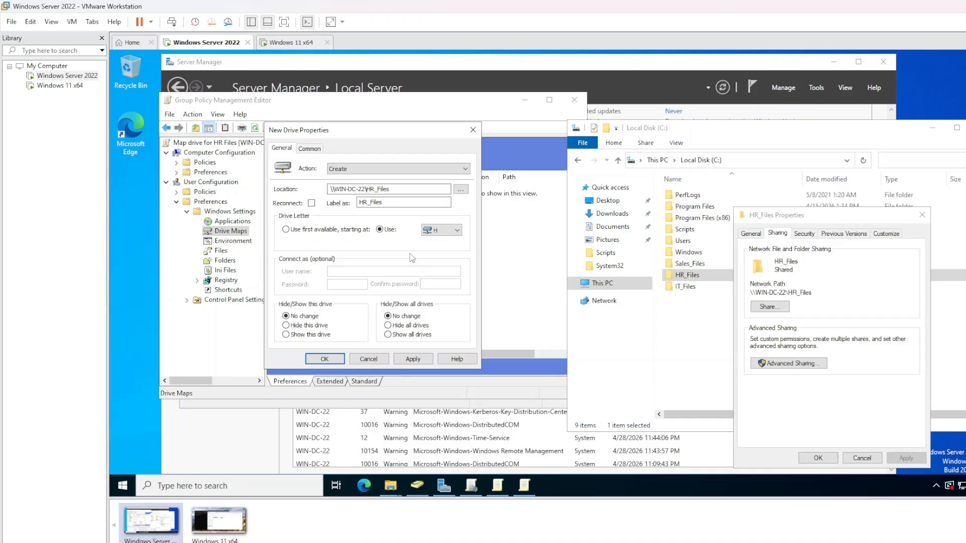
{"action": "left_click", "coordinate": [413, 359]}
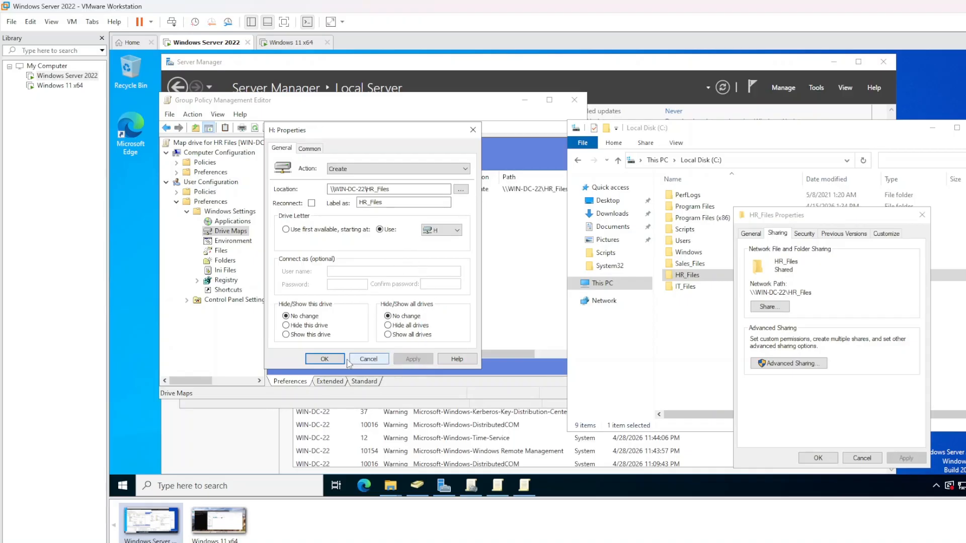
{"action": "left_click", "coordinate": [332, 360]}
Close the HR_Files folder Properties and the HR GPO's Group Policy Management Editor
{"action": "left_click", "coordinate": [466, 267]}
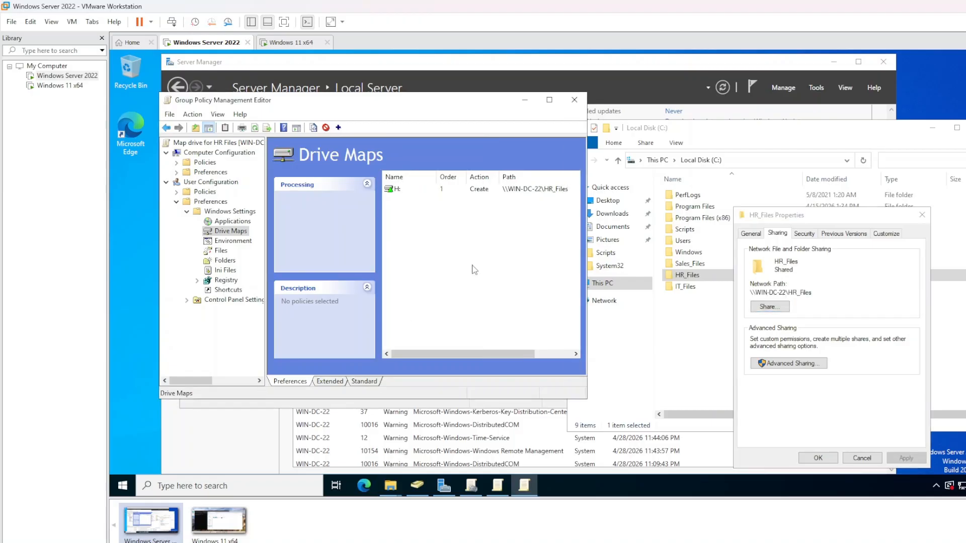
{"action": "left_click", "coordinate": [921, 215]}
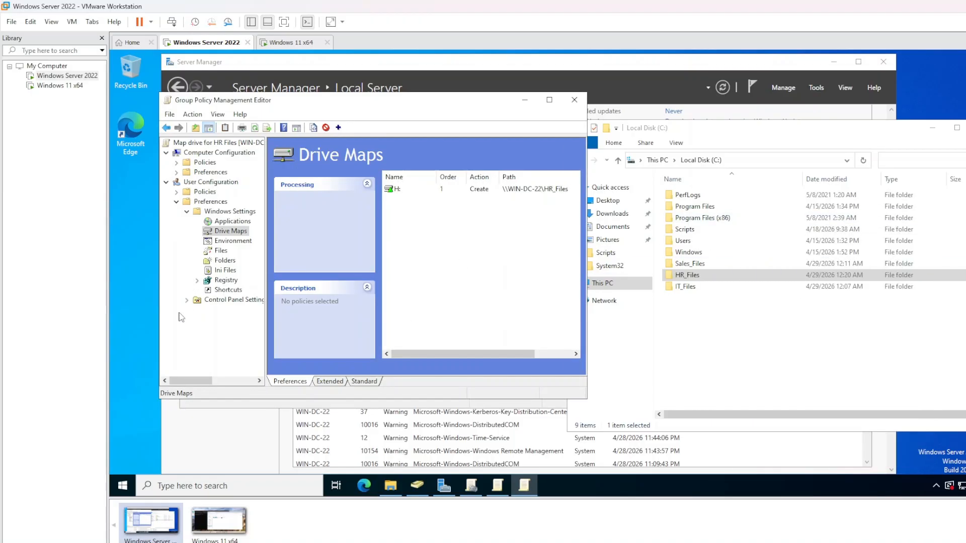
{"action": "left_click_drag", "start_coordinate": [508, 101], "coordinate": [546, 102]}
{"action": "left_click", "coordinate": [611, 105]}
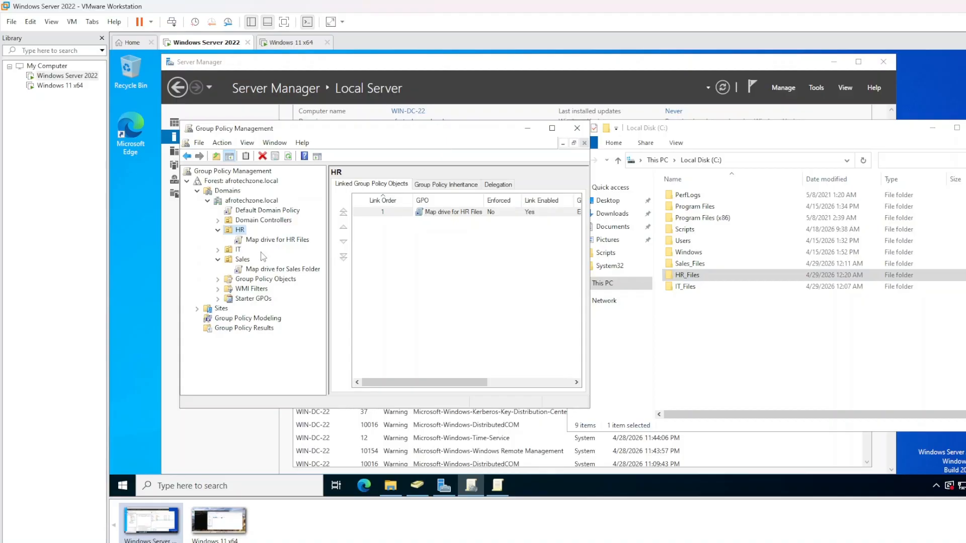
Create a GPO 'Map Drive For IT Files' linked to the IT OU and open it for editing
{"action": "left_click", "coordinate": [218, 249]}
{"action": "right_click", "coordinate": [239, 250]}
{"action": "left_click", "coordinate": [292, 255]}
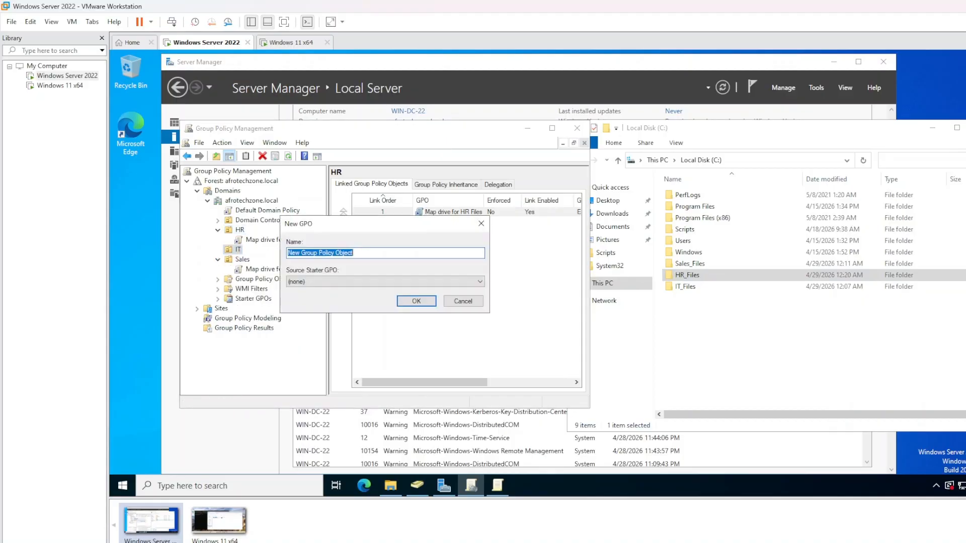
{"action": "type", "text": "Map"}
{"action": "type", "text": "iles"}
{"action": "left_click", "coordinate": [417, 301]}
{"action": "right_click", "coordinate": [268, 263]}
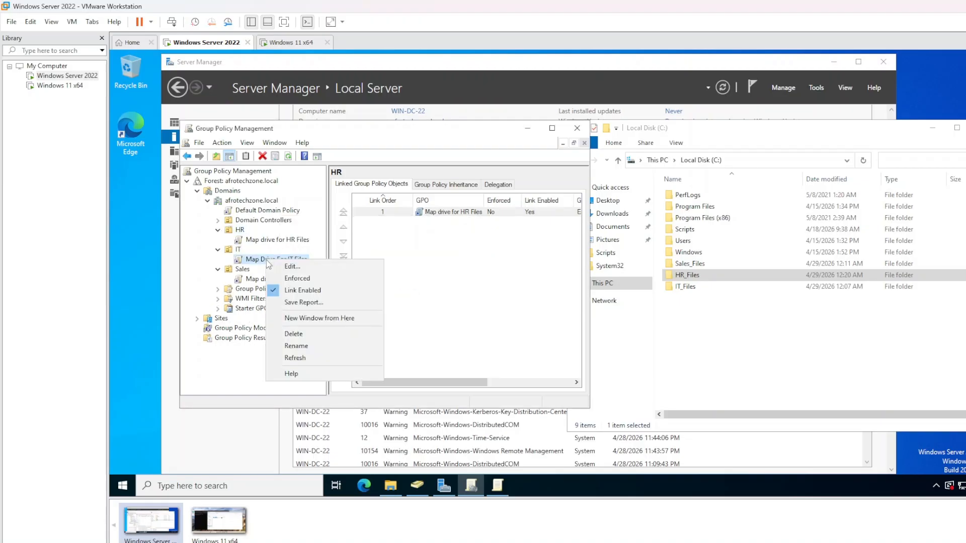
{"action": "left_click", "coordinate": [294, 266]}
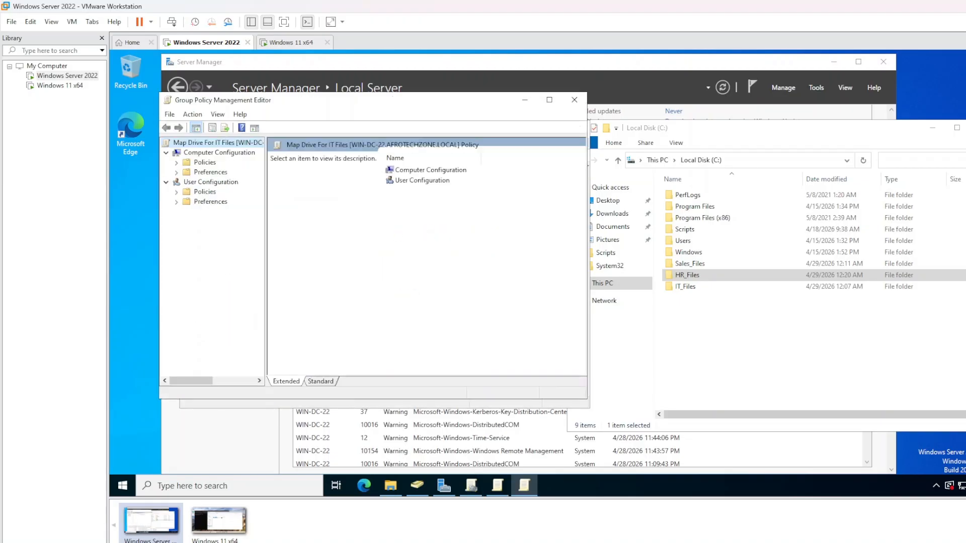
Start a new mapped drive under User Preferences > Windows Settings > Drive Maps
{"action": "left_click", "coordinate": [209, 202]}
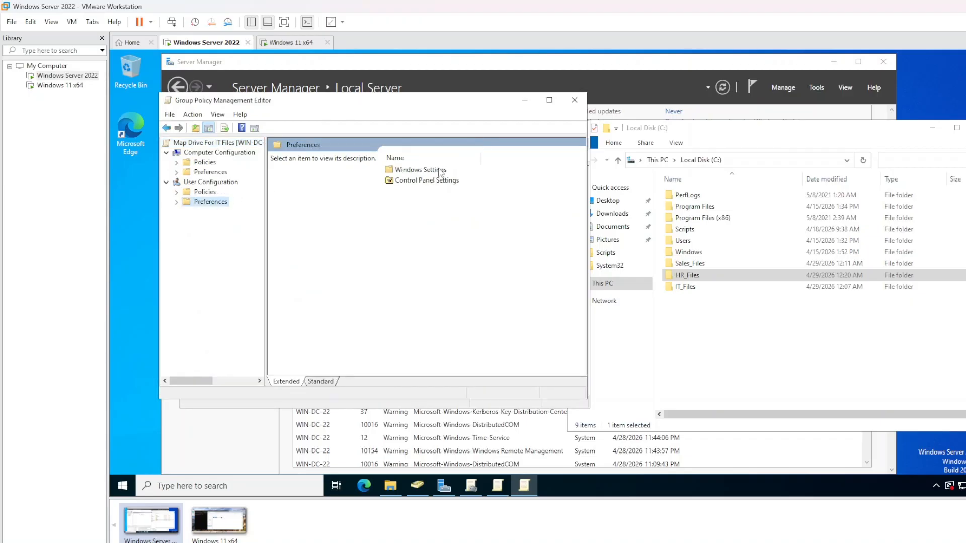
{"action": "double_click", "coordinate": [422, 171]}
{"action": "double_click", "coordinate": [428, 184]}
{"action": "right_click", "coordinate": [427, 184]}
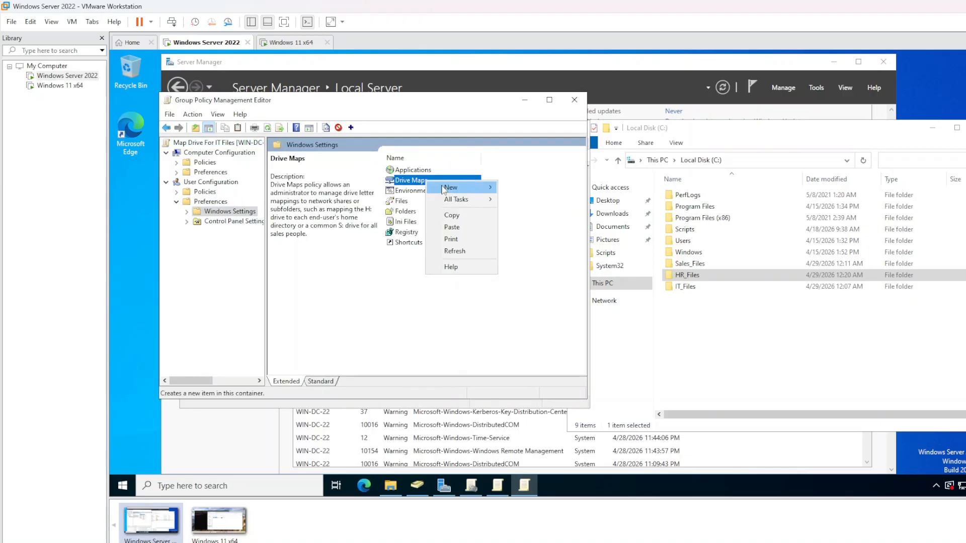
{"action": "mouse_move", "coordinate": [445, 187]}
{"action": "left_click", "coordinate": [532, 187]}
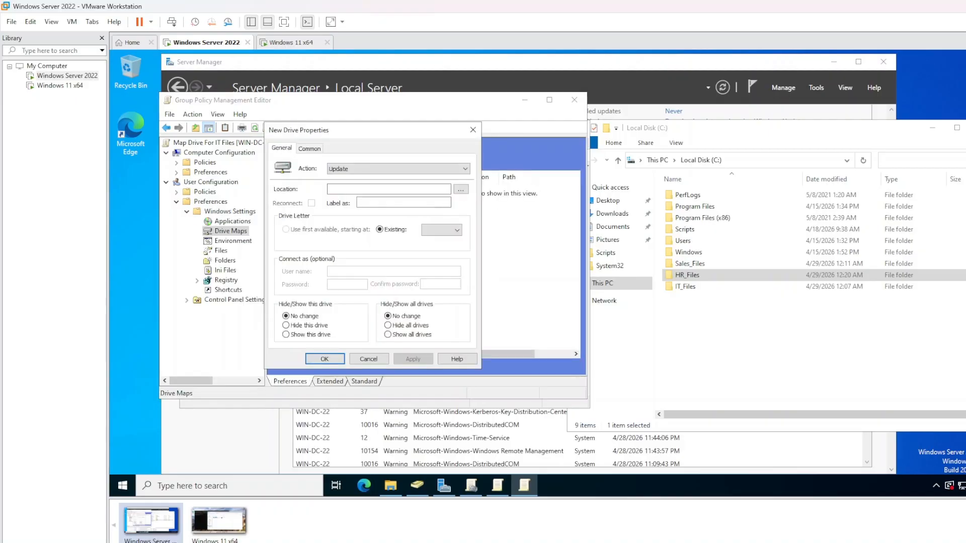
Open the IT_Files folder's Properties on the Sharing tab
{"action": "left_click", "coordinate": [685, 289]}
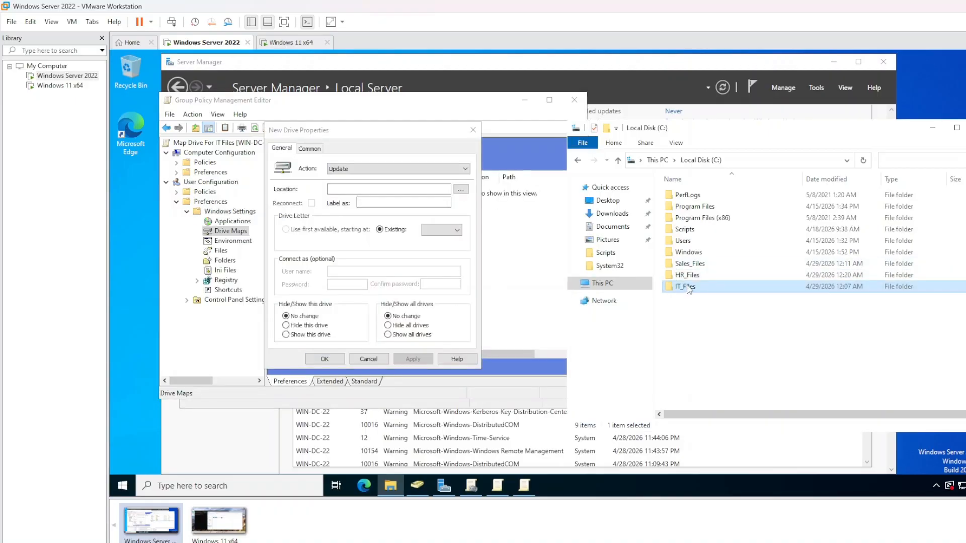
{"action": "right_click", "coordinate": [686, 290]}
{"action": "left_click", "coordinate": [736, 275]}
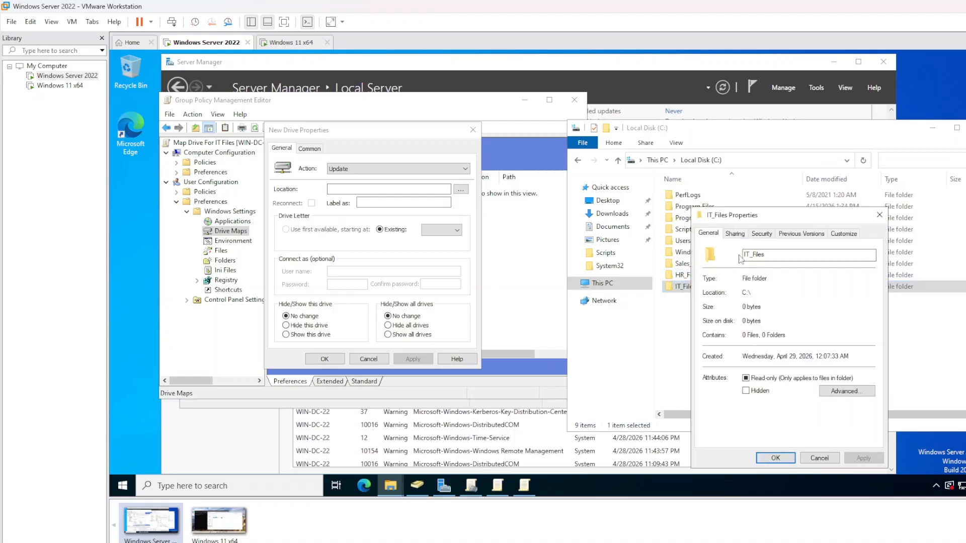
{"action": "left_click", "coordinate": [735, 234]}
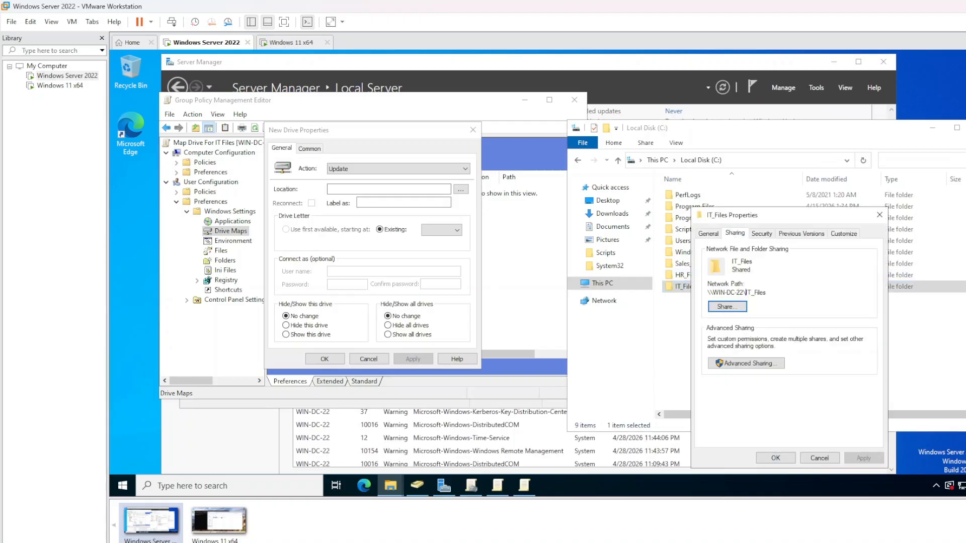
Copy the \\WIN-DC-22\IT_Files network path and paste it into the new drive's Location
{"action": "left_click_drag", "start_coordinate": [713, 293], "coordinate": [766, 293]}
{"action": "right_click", "coordinate": [729, 297]}
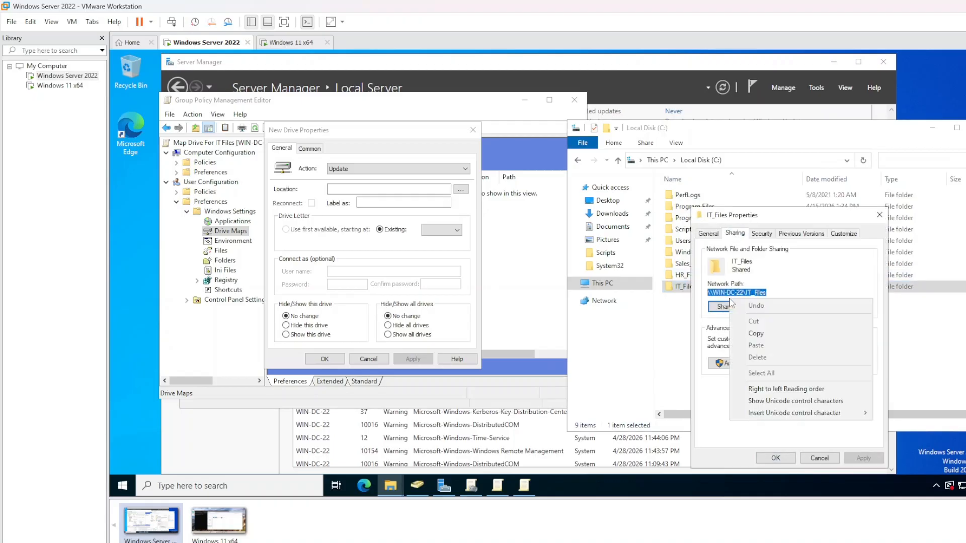
{"action": "left_click", "coordinate": [771, 330]}
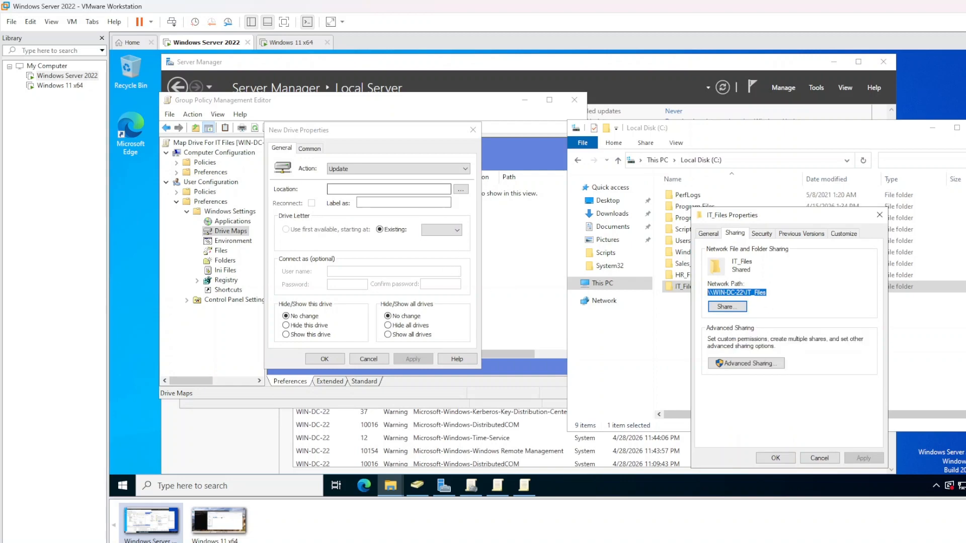
{"action": "left_click", "coordinate": [401, 190]}
{"action": "right_click", "coordinate": [402, 190]}
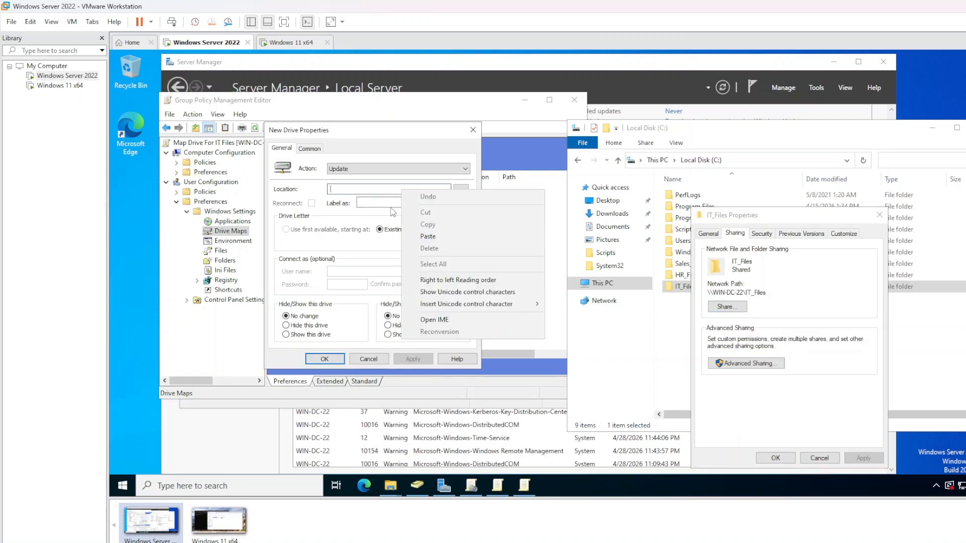
{"action": "left_click", "coordinate": [428, 236]}
Save the mapping with action Create, label 'IT Files' and letter I, then go to Windows 11
{"action": "left_click", "coordinate": [382, 169]}
{"action": "left_click", "coordinate": [376, 179]}
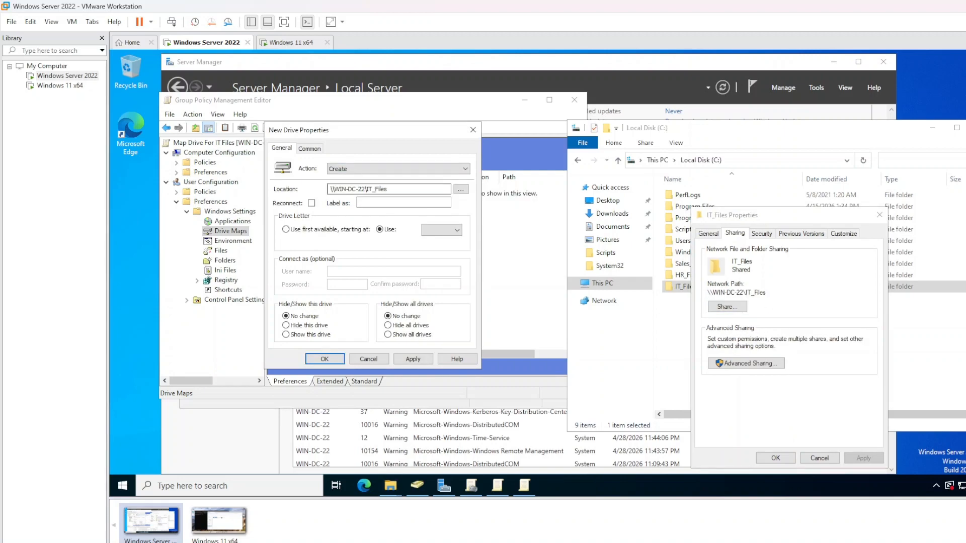
{"action": "left_click", "coordinate": [360, 202]}
{"action": "type", "text": "IT Files"}
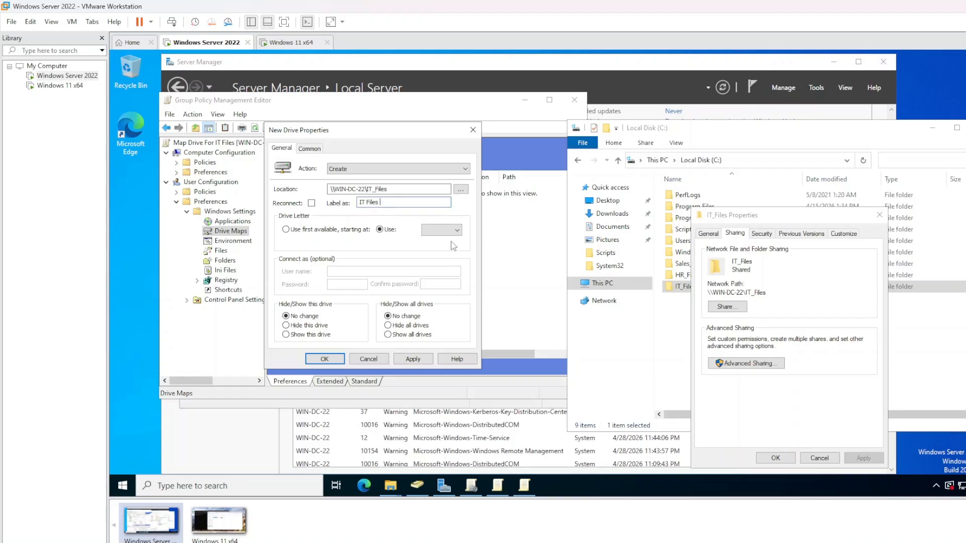
{"action": "left_click", "coordinate": [441, 229]}
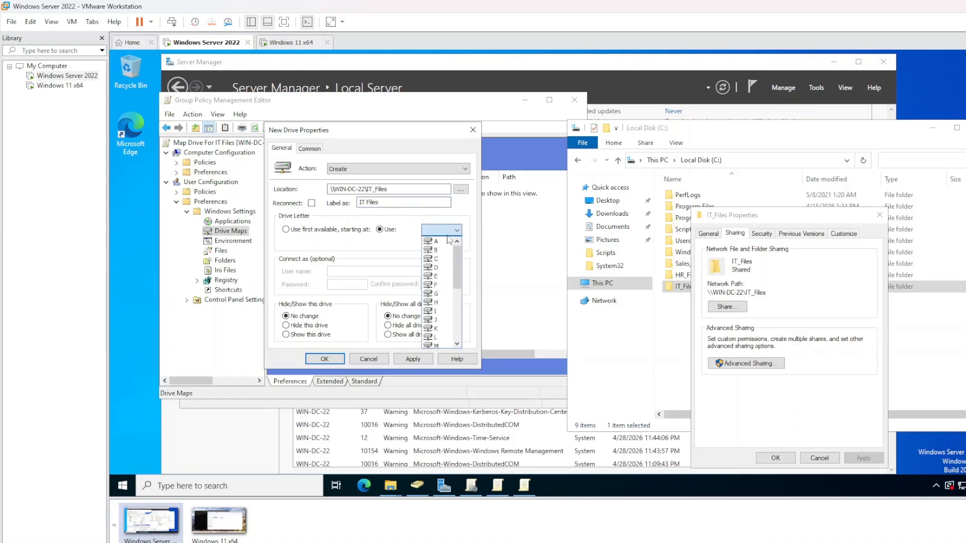
{"action": "left_click", "coordinate": [447, 311]}
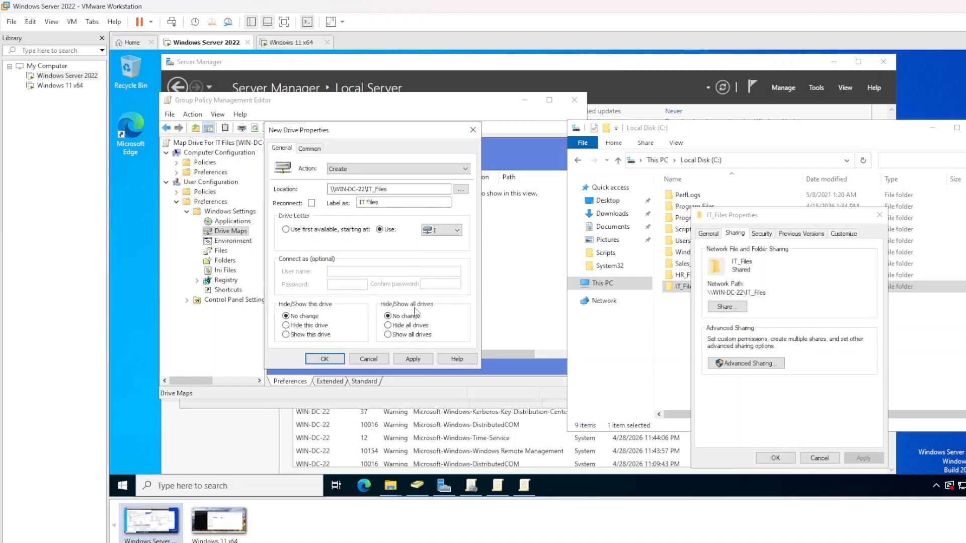
{"action": "left_click", "coordinate": [412, 359]}
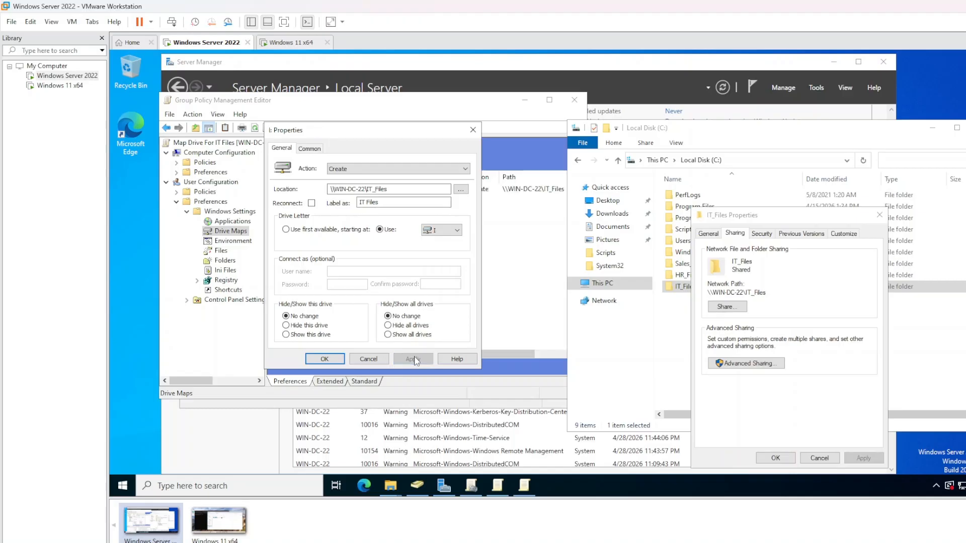
{"action": "left_click", "coordinate": [325, 358]}
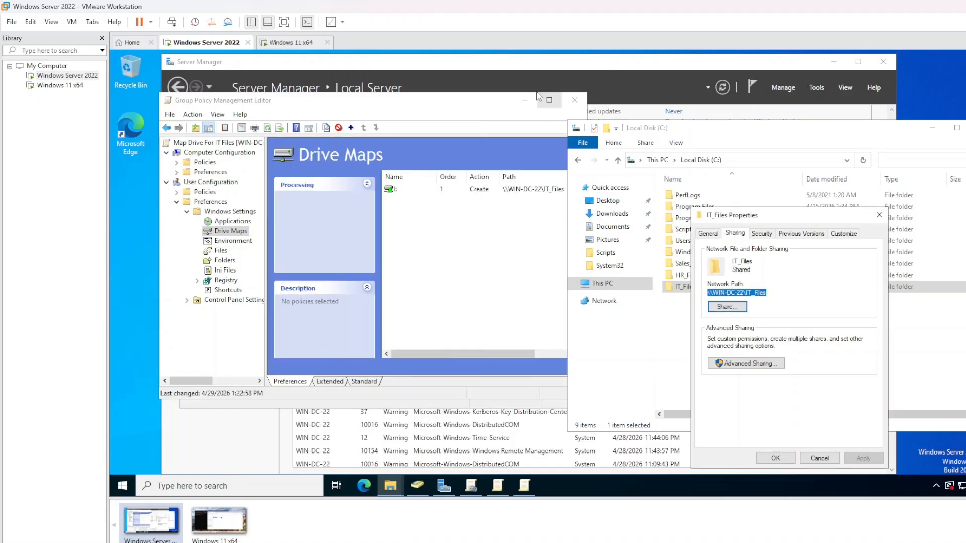
{"action": "left_click", "coordinate": [775, 458]}
{"action": "left_click", "coordinate": [274, 43]}
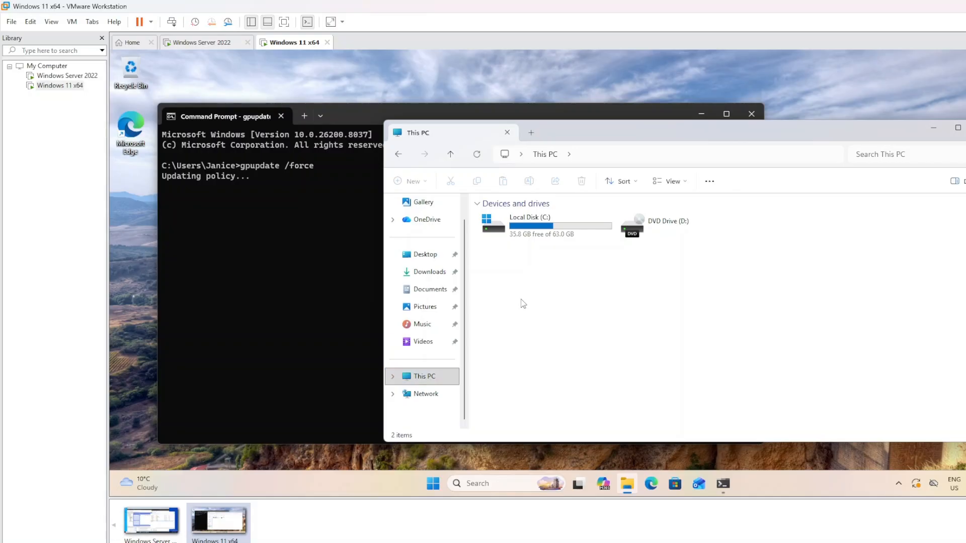
Bring the Command Prompt running gpupdate /force in front of File Explorer and nudge it up-left
{"action": "left_click", "coordinate": [294, 283]}
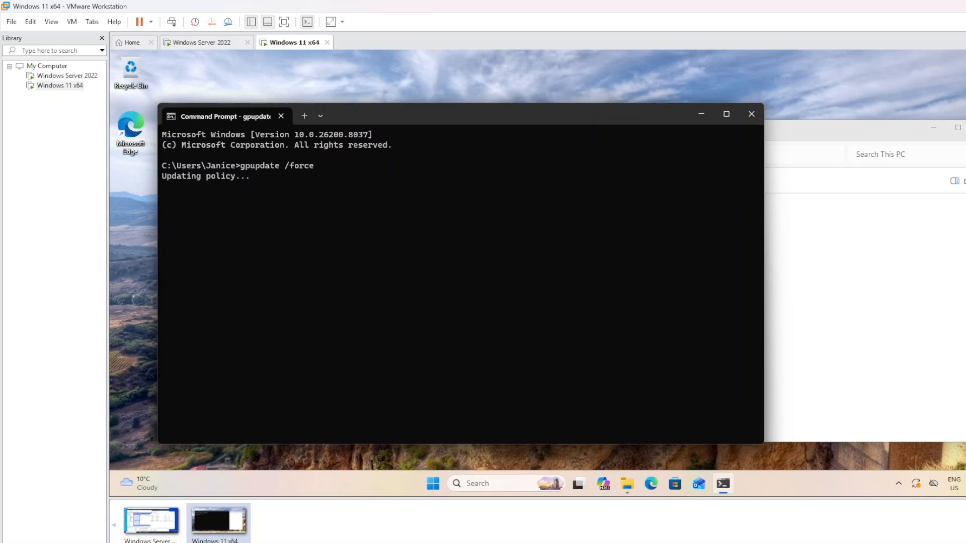
{"action": "mouse_move", "coordinate": [520, 125]}
{"action": "left_mouse_down"}
{"action": "mouse_move", "coordinate": [593, 122]}
{"action": "mouse_move", "coordinate": [503, 121]}
{"action": "left_mouse_up"}
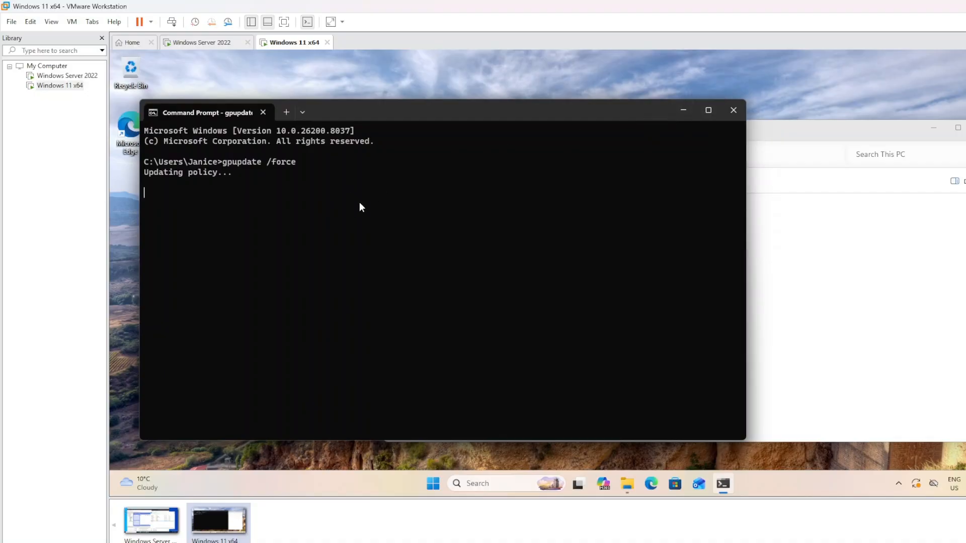
On the server, look over the Sales OU users in Active Directory, then return to Windows 11
{"action": "left_click", "coordinate": [207, 43]}
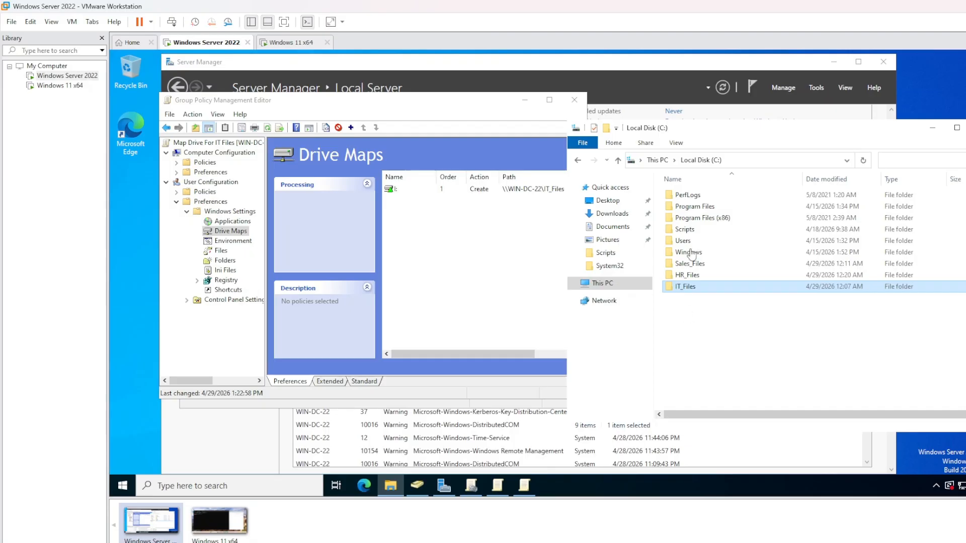
{"action": "left_click", "coordinate": [416, 487]}
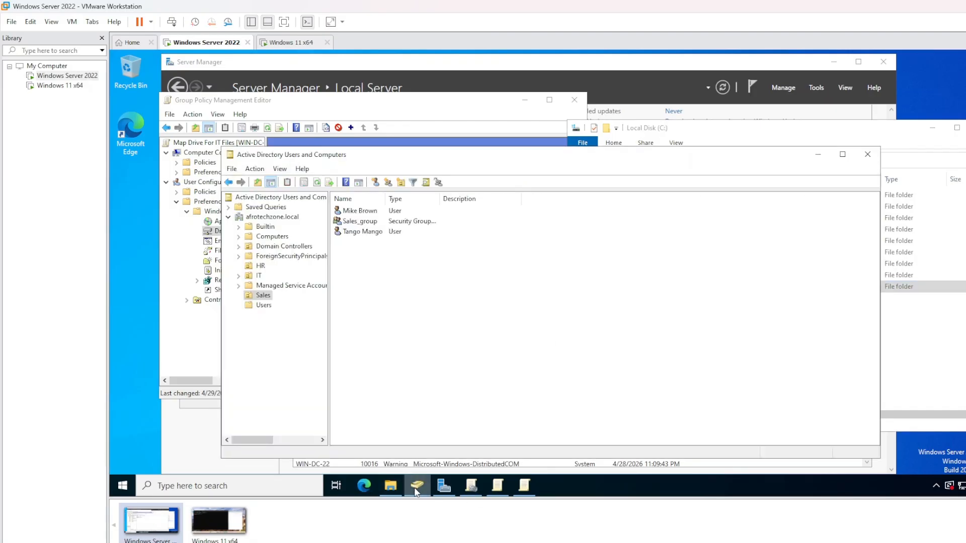
{"action": "left_click", "coordinate": [377, 213]}
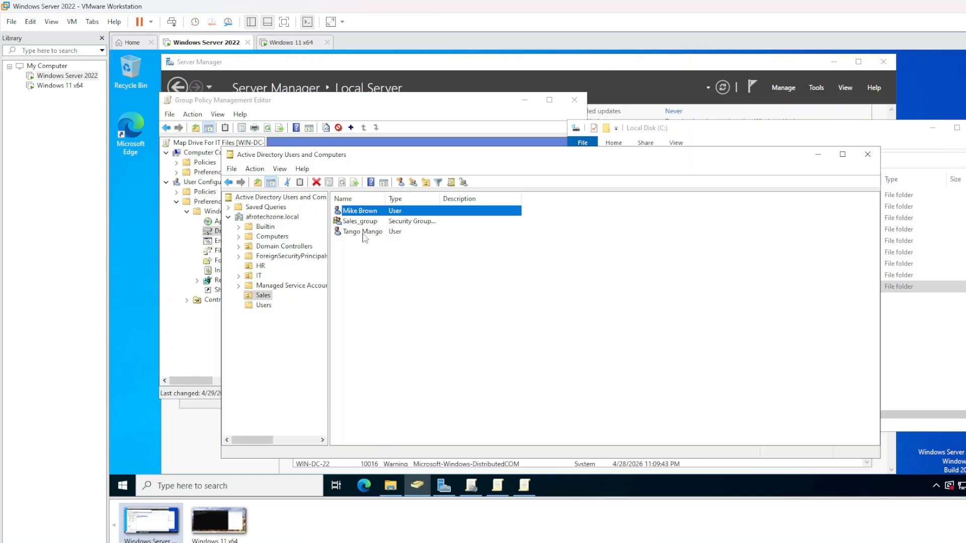
{"action": "left_click", "coordinate": [365, 236]}
{"action": "left_click", "coordinate": [370, 256]}
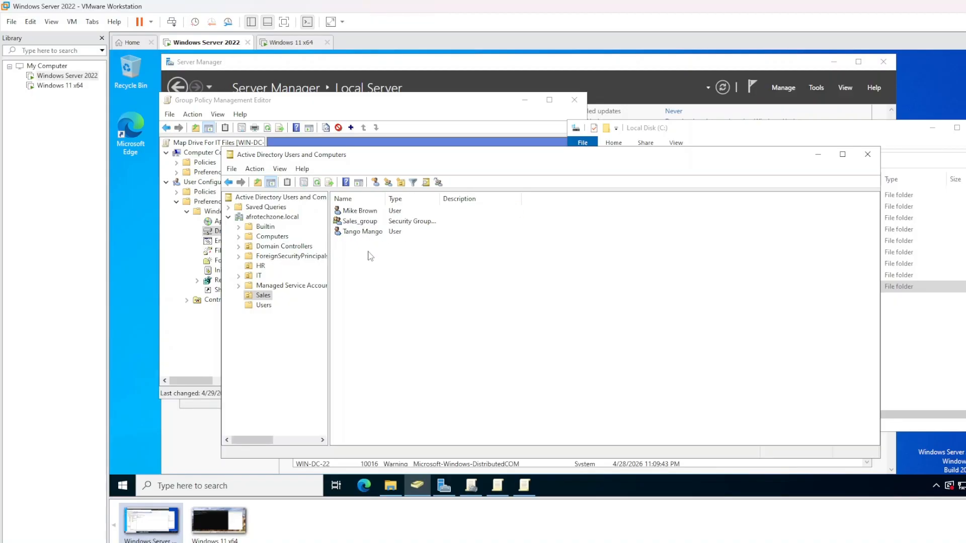
{"action": "left_click", "coordinate": [370, 234]}
{"action": "left_click", "coordinate": [284, 45]}
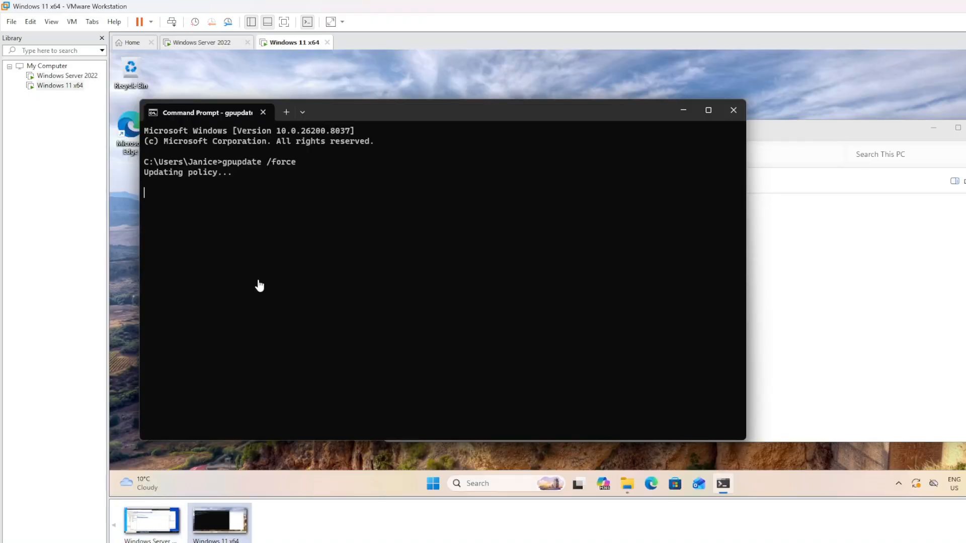
Sign out of the current account on the Windows 11 client from the Start menu
{"action": "left_click", "coordinate": [433, 486]}
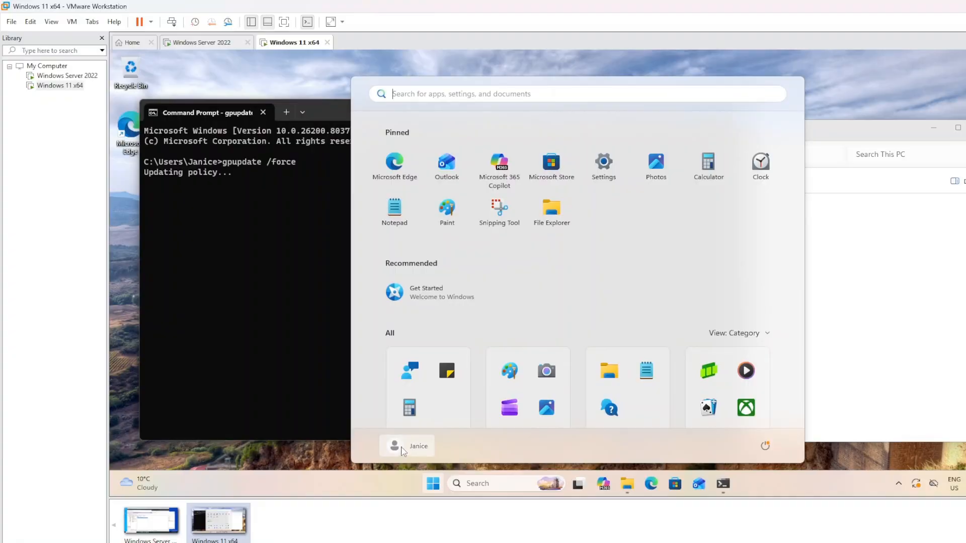
{"action": "left_click", "coordinate": [415, 453]}
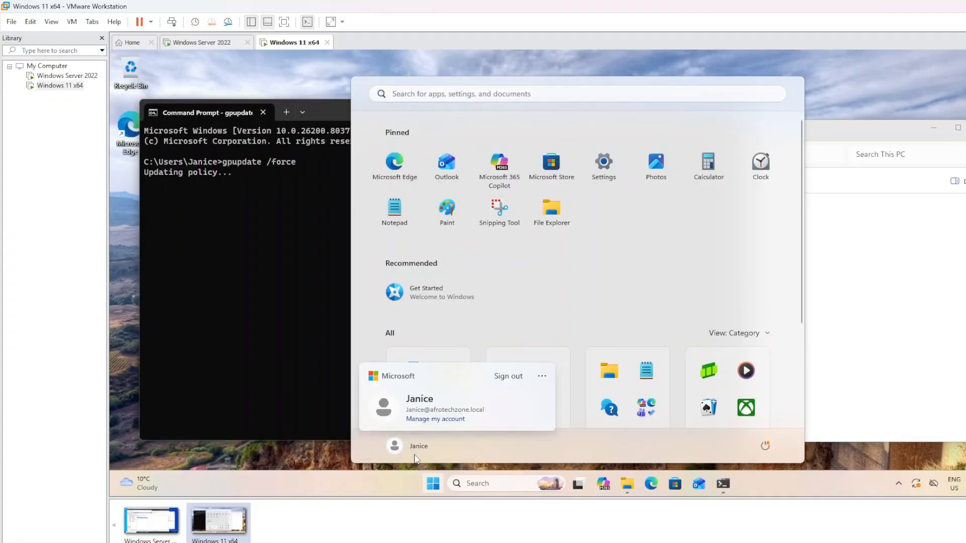
{"action": "left_click", "coordinate": [504, 383]}
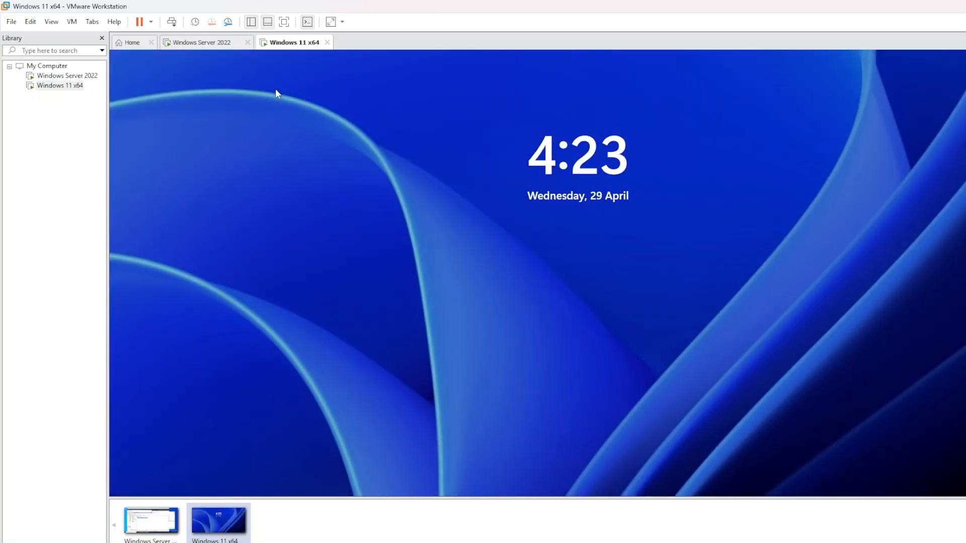
Sign in via Other user with the Sales user's name and password
{"action": "left_click", "coordinate": [170, 23]}
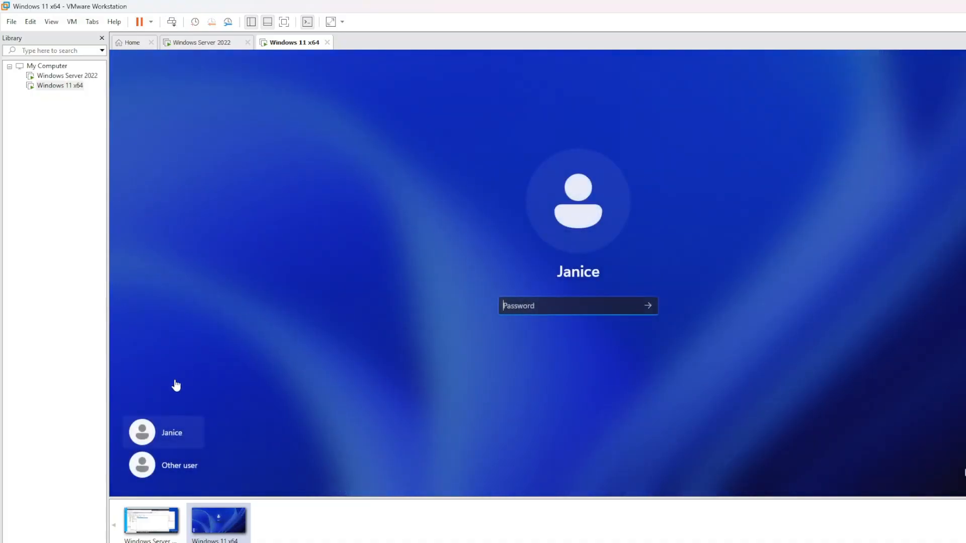
{"action": "left_click", "coordinate": [180, 460]}
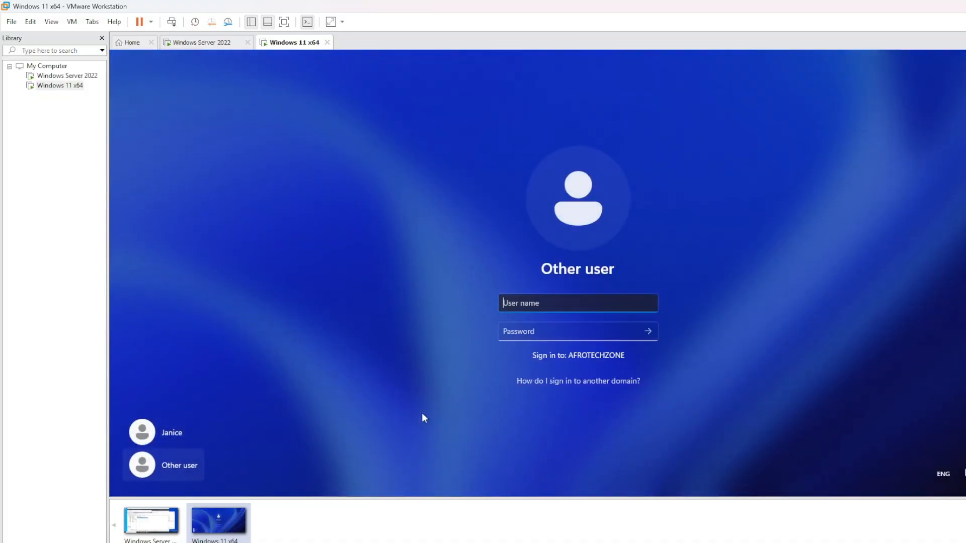
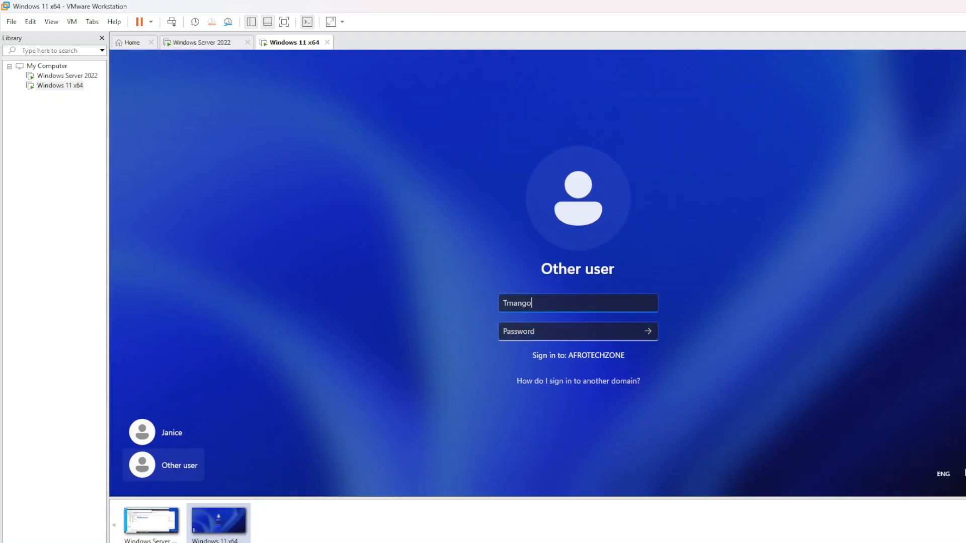
{"action": "key", "text": "Tab"}
{"action": "type", "text": "P@ssw0rd1"}
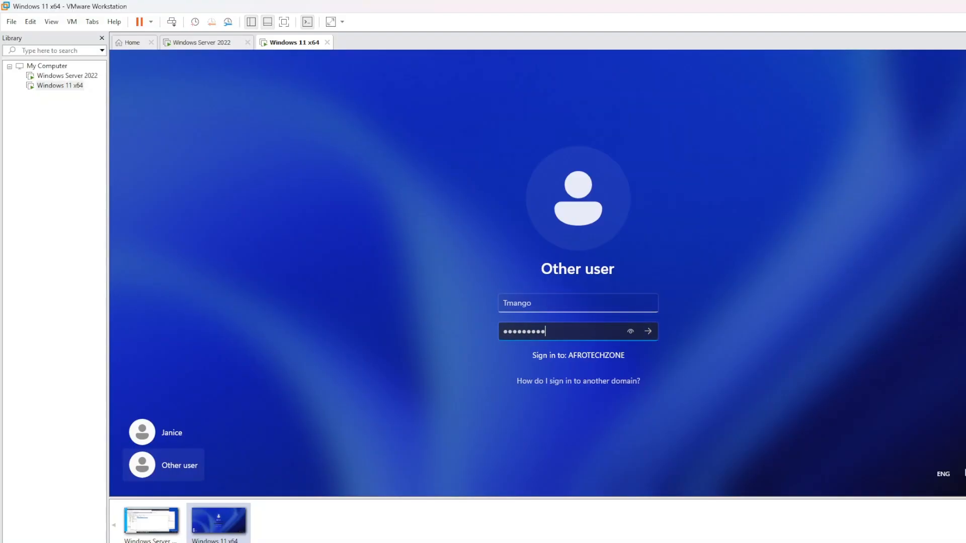
{"action": "key", "text": "Return"}
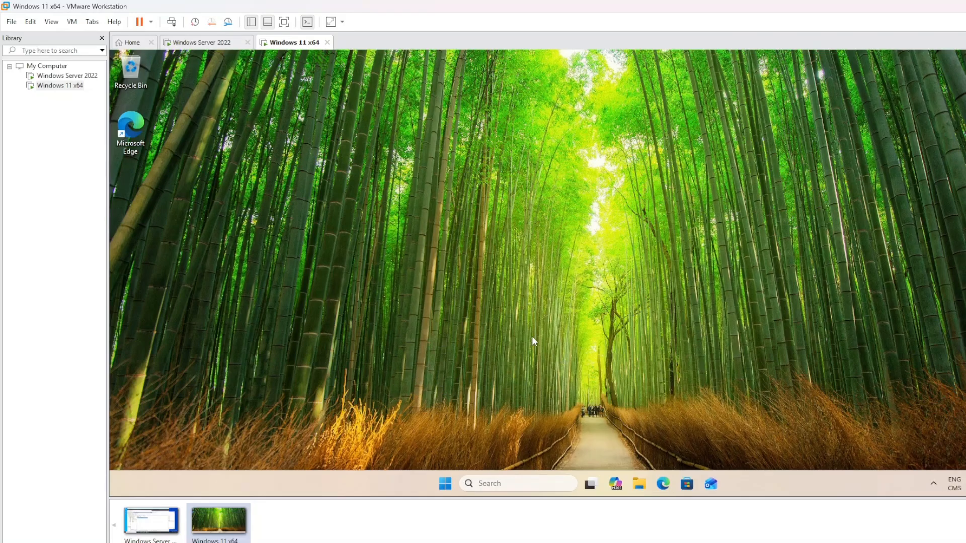
Refresh the desktop and open File Explorer to This PC
{"action": "right_click", "coordinate": [244, 267]}
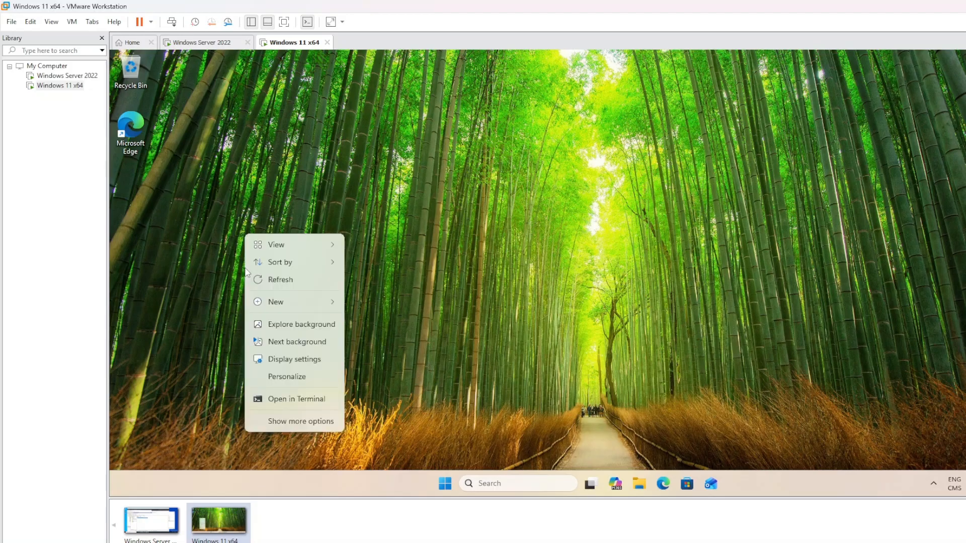
{"action": "left_click", "coordinate": [259, 281]}
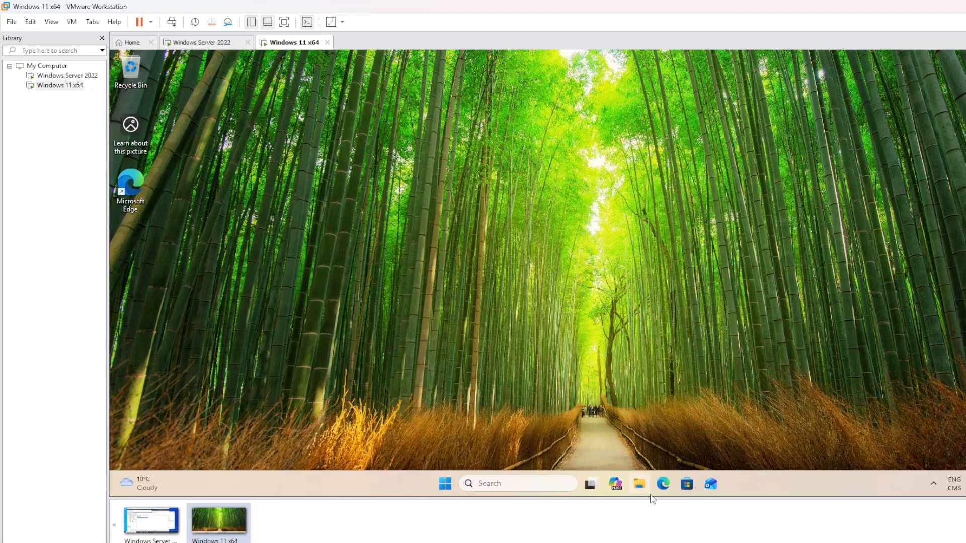
{"action": "left_click", "coordinate": [639, 484]}
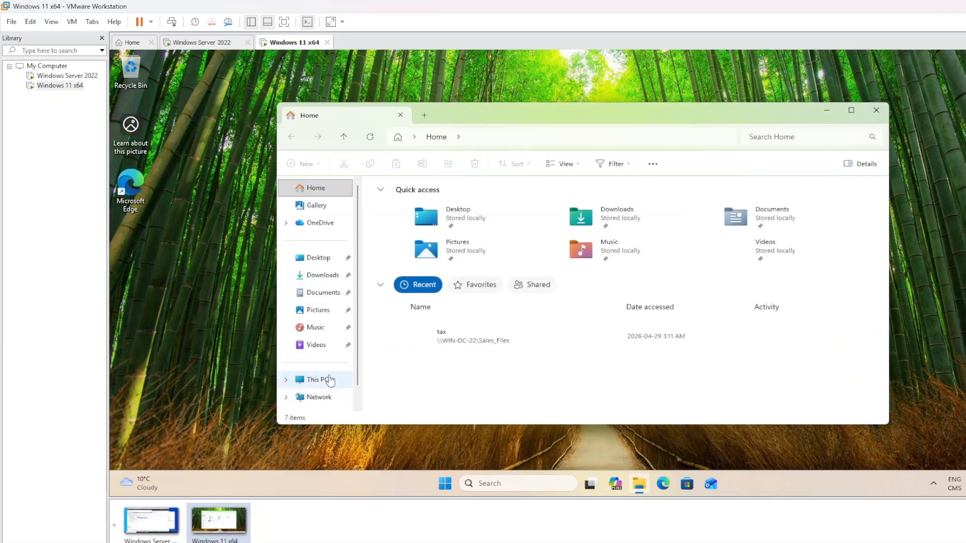
{"action": "left_click", "coordinate": [330, 380]}
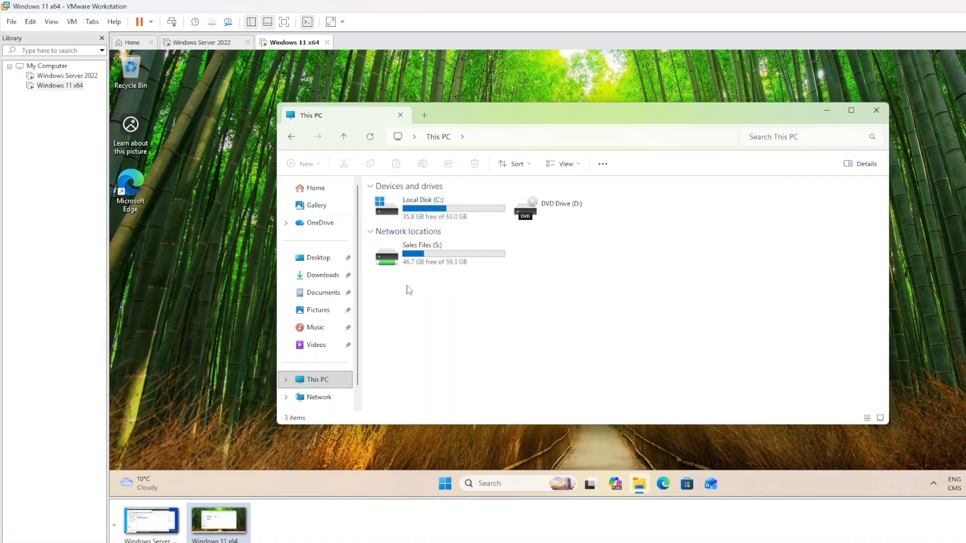
Open the Sales Files (S:) drive, view the tax text file, and close it
{"action": "left_click_drag", "start_coordinate": [406, 285], "coordinate": [532, 247]}
{"action": "left_click", "coordinate": [440, 287]}
{"action": "left_click", "coordinate": [429, 254]}
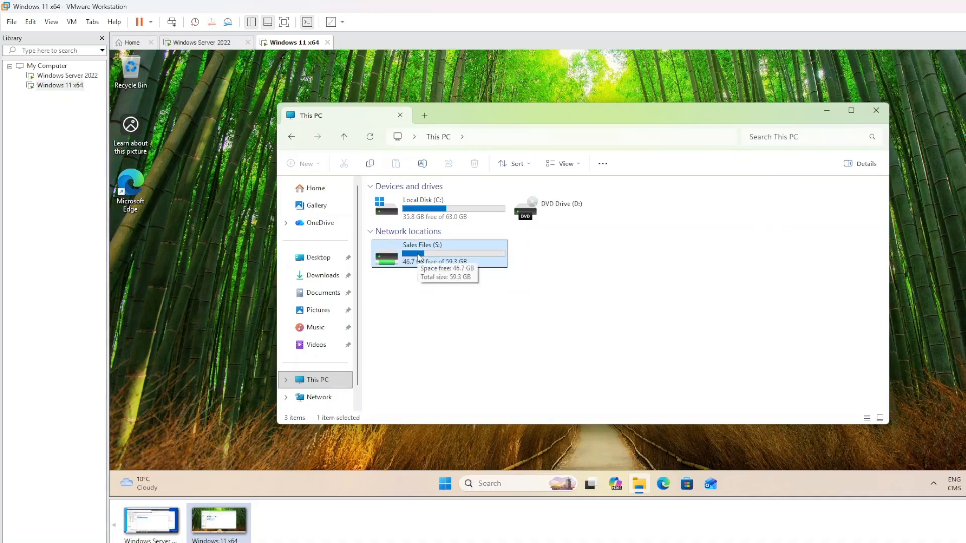
{"action": "double_click", "coordinate": [428, 256]}
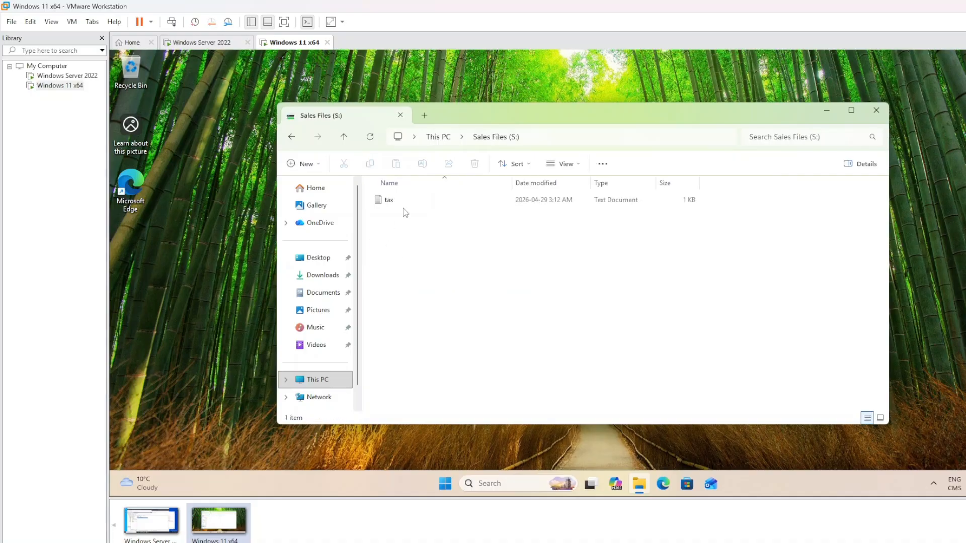
{"action": "double_click", "coordinate": [404, 203]}
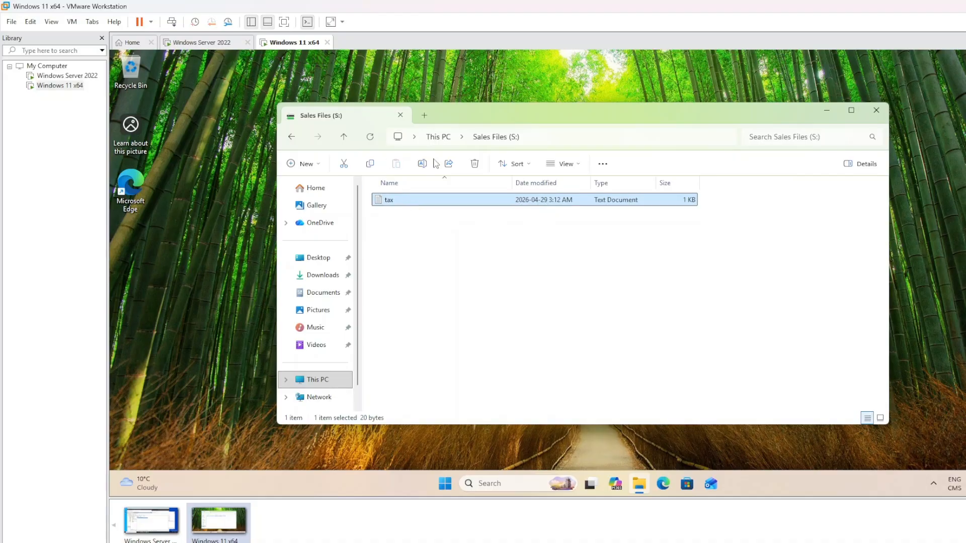
{"action": "left_click", "coordinate": [852, 115]}
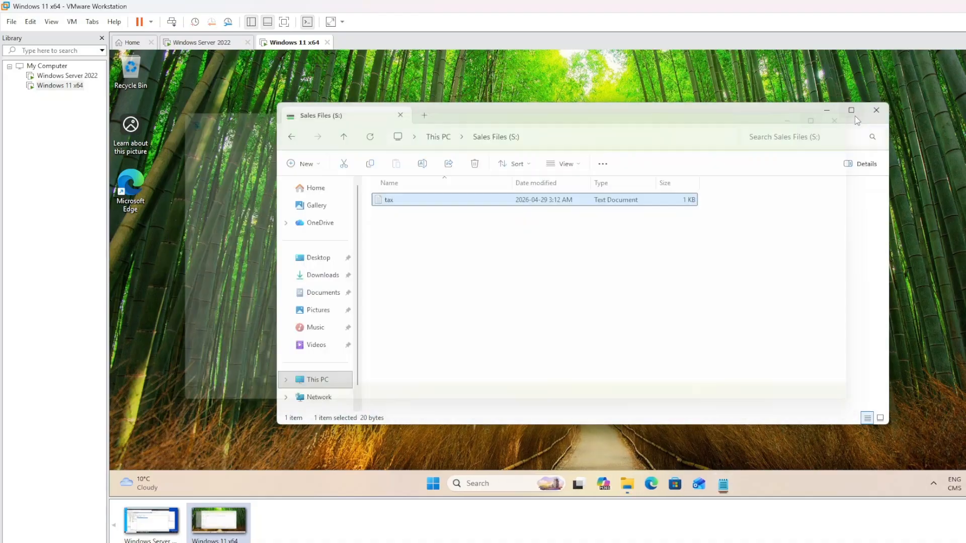
Maximise File Explorer and go back to This PC listing the Sales Files (S:) drive
{"action": "left_click", "coordinate": [854, 116]}
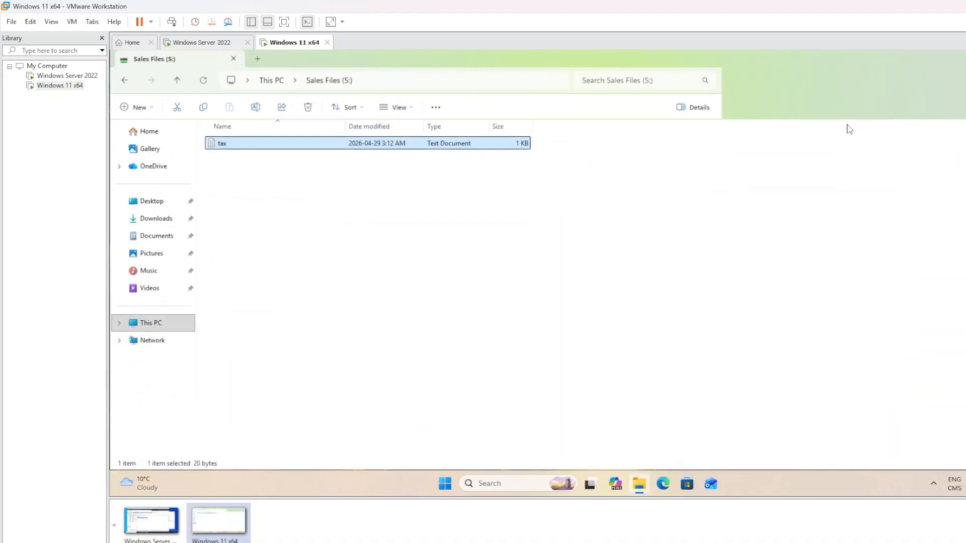
{"action": "left_click", "coordinate": [124, 80]}
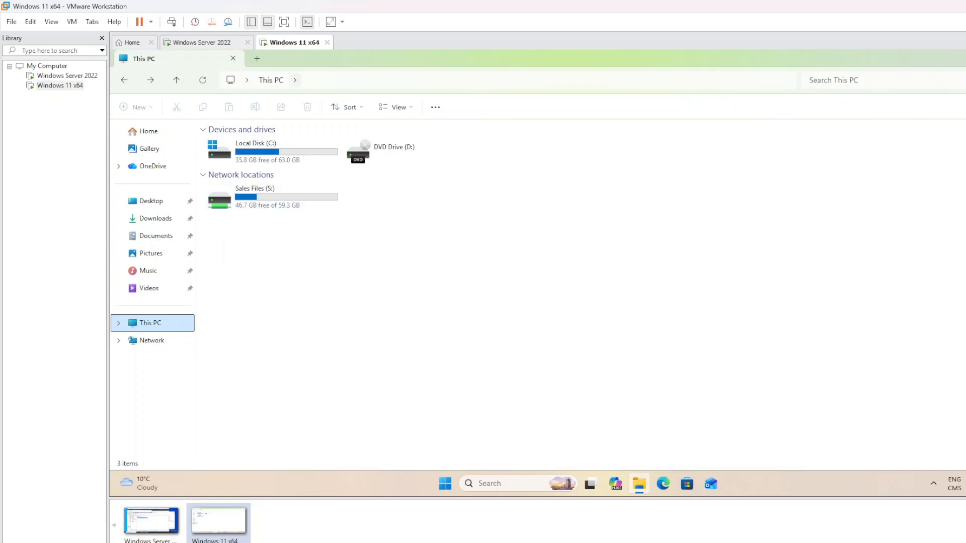
{"action": "left_click", "coordinate": [316, 81]}
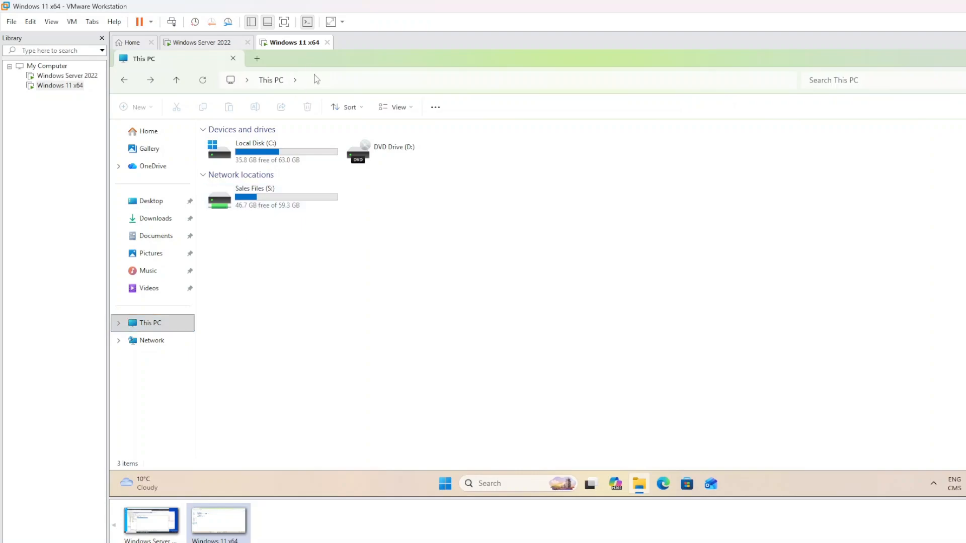
{"action": "left_click", "coordinate": [304, 261]}
{"action": "left_click", "coordinate": [739, 378]}
{"action": "left_click", "coordinate": [445, 484]}
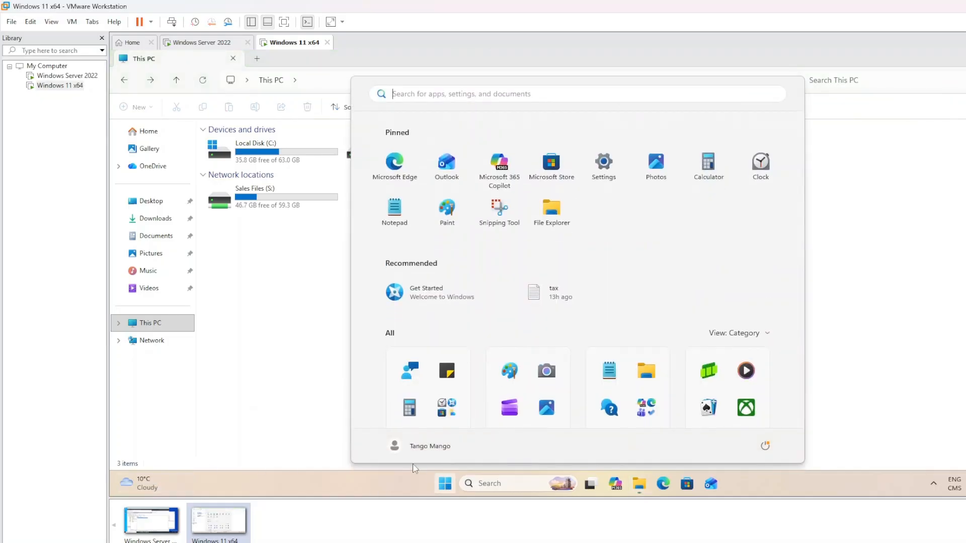
Sign out of the Sales user's session and choose Other user on the sign-in screen
{"action": "left_click", "coordinate": [446, 448]}
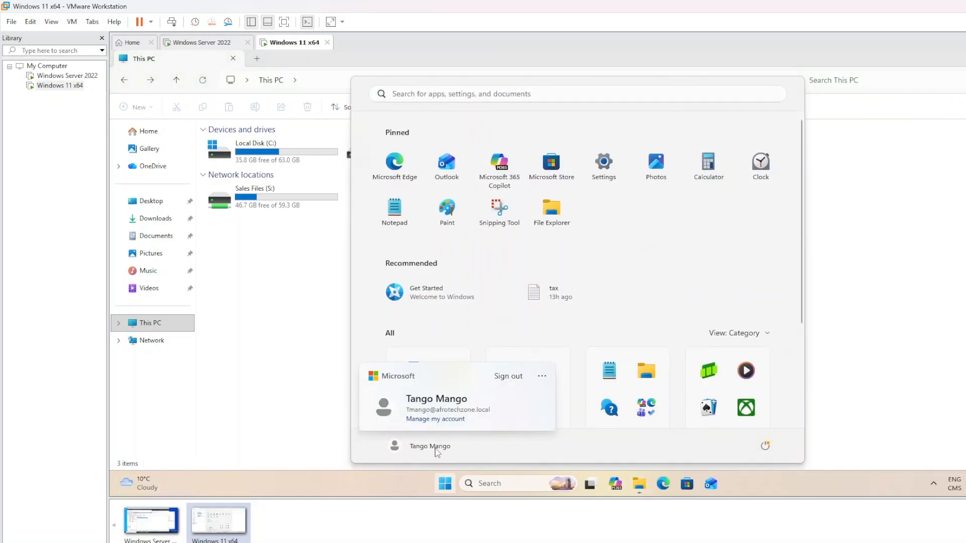
{"action": "left_click", "coordinate": [512, 379]}
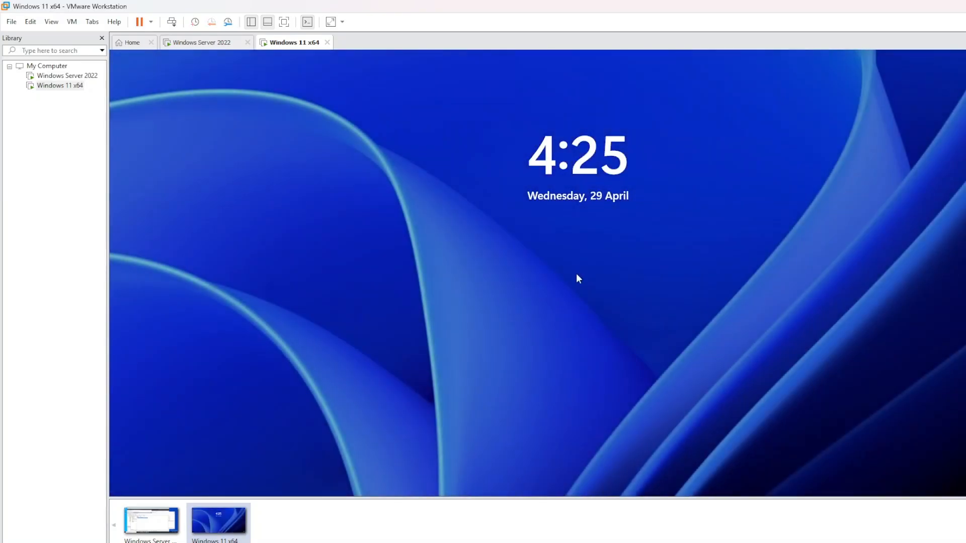
{"action": "left_click", "coordinate": [171, 23]}
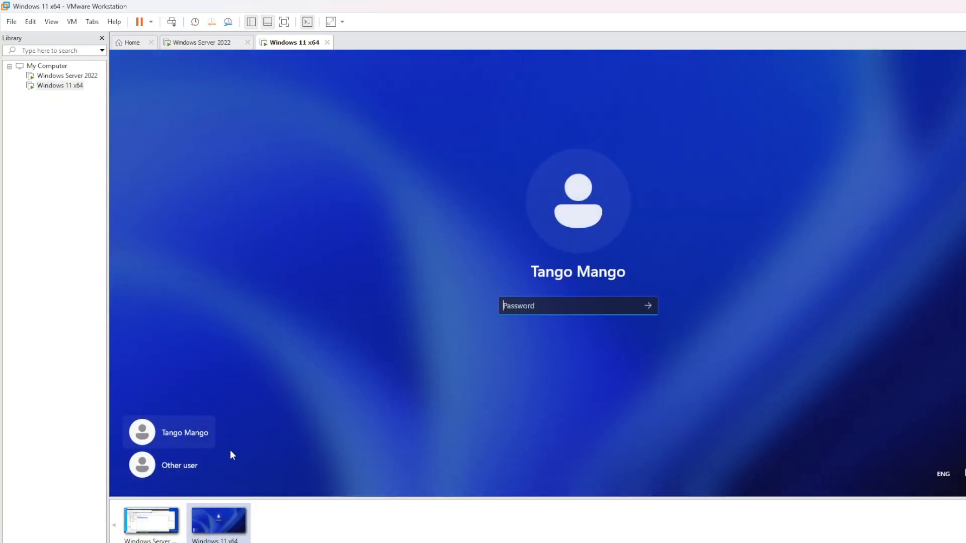
{"action": "left_click", "coordinate": [168, 467]}
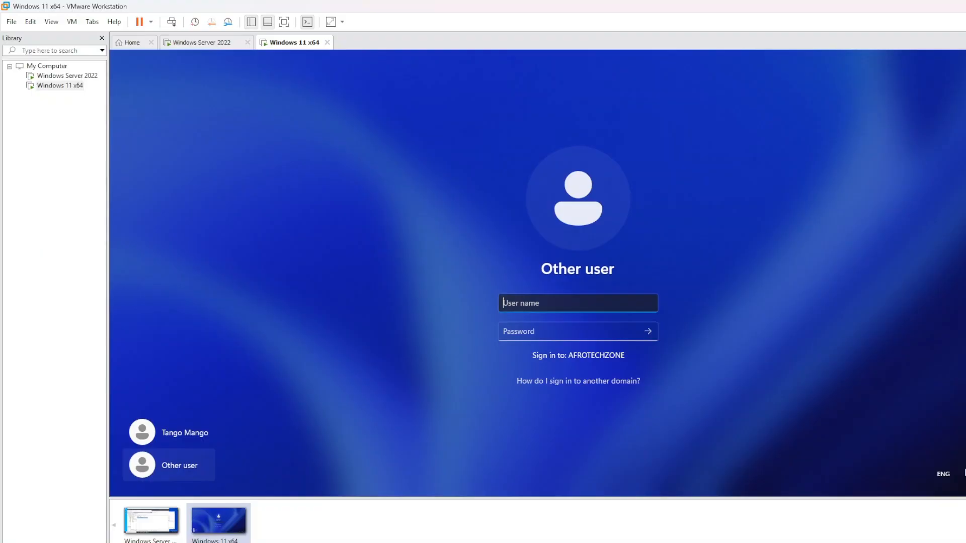
Sign in with the original domain user's name and password, correcting typos along the way
{"action": "type", "text": "Ja"}
{"action": "key", "text": "BackSpace"}
{"action": "type", "text": "Janice"}
{"action": "key", "text": "Tab"}
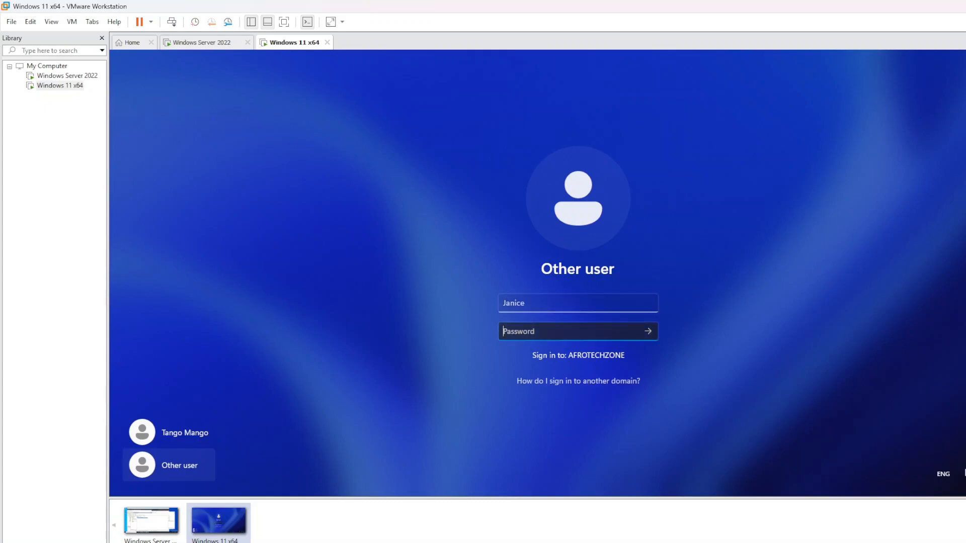
{"action": "type", "text": "*****"}
{"action": "key", "text": "BackSpace"}
{"action": "key", "text": "BackSpace"}
{"action": "type", "text": "**************"}
{"action": "key", "text": "Return"}
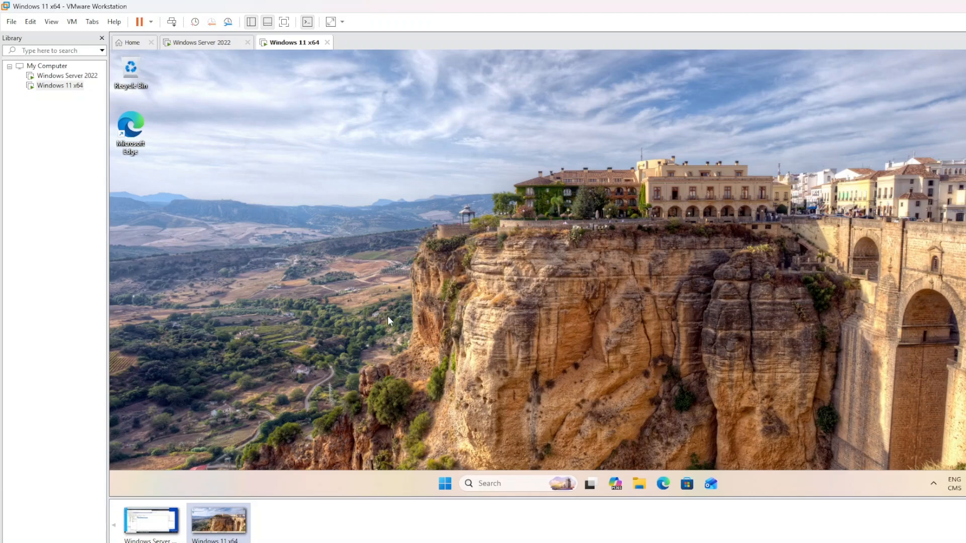
Refresh the Windows 11 desktop and show This PC's drives in File Explorer
{"action": "right_click", "coordinate": [372, 316]}
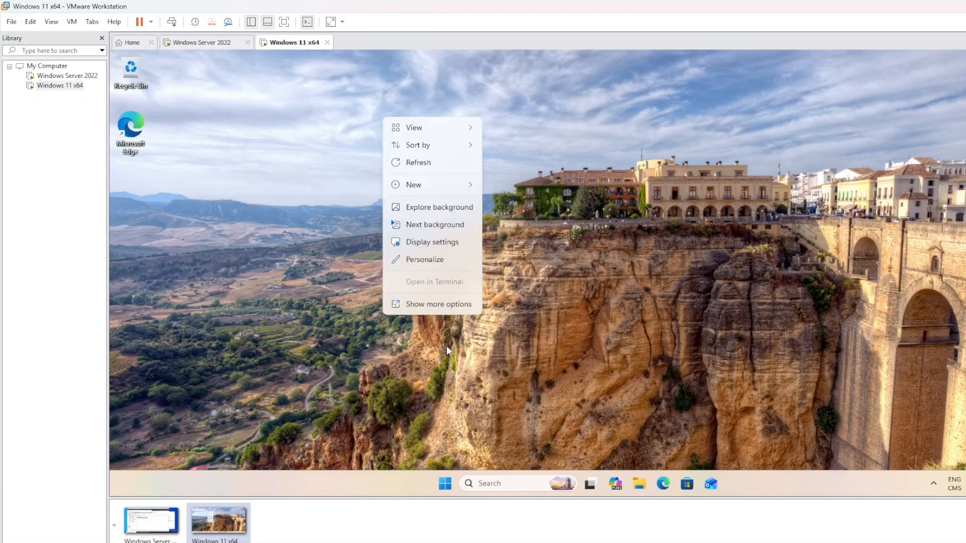
{"action": "left_click", "coordinate": [413, 169]}
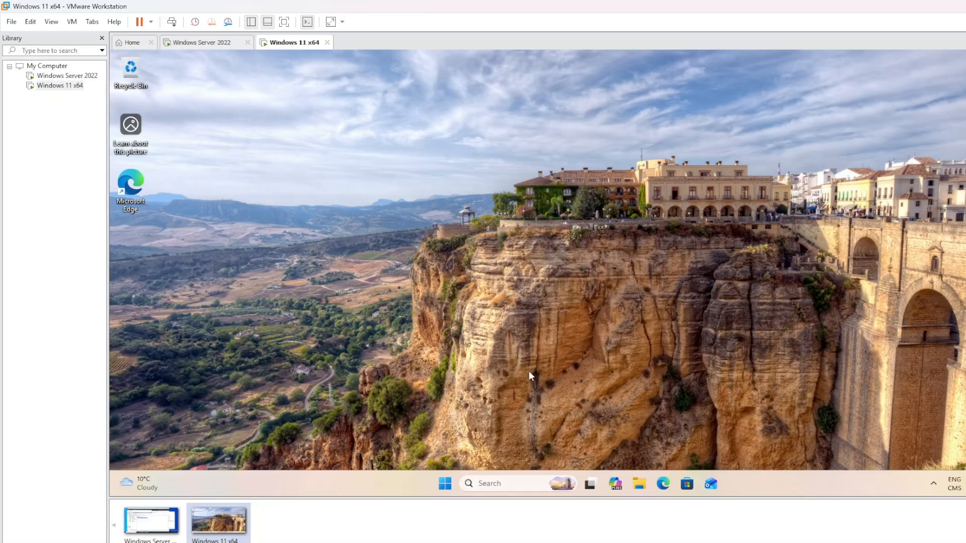
{"action": "left_click", "coordinate": [638, 486]}
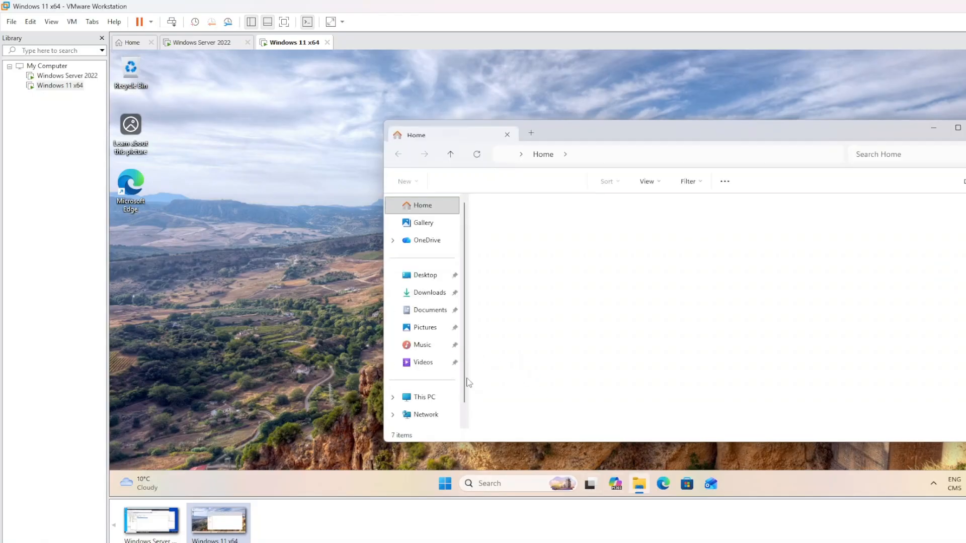
{"action": "left_click", "coordinate": [425, 398]}
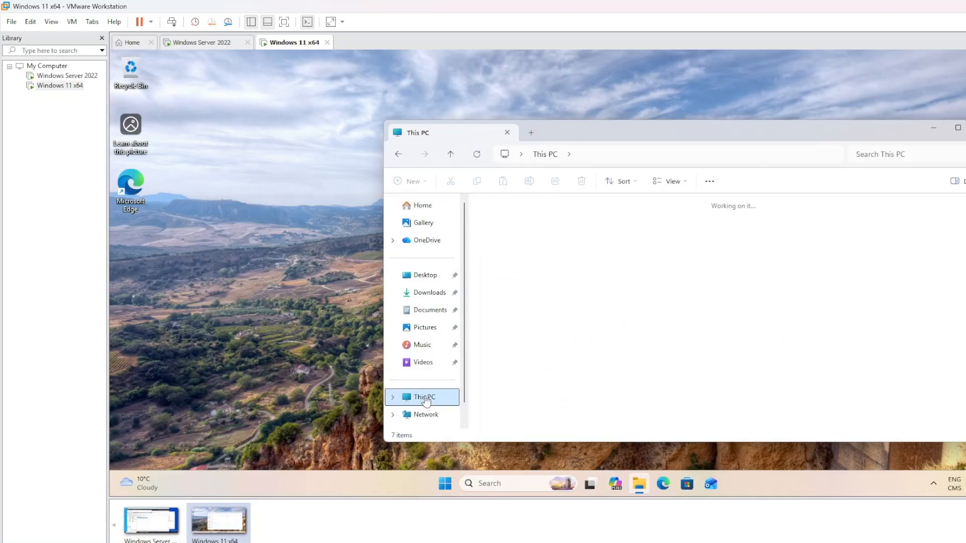
Open the mapped HR_Files (H:) drive, minimize it, and return to the Windows Server 2022 VM
{"action": "left_click_drag", "start_coordinate": [496, 308], "coordinate": [613, 263]}
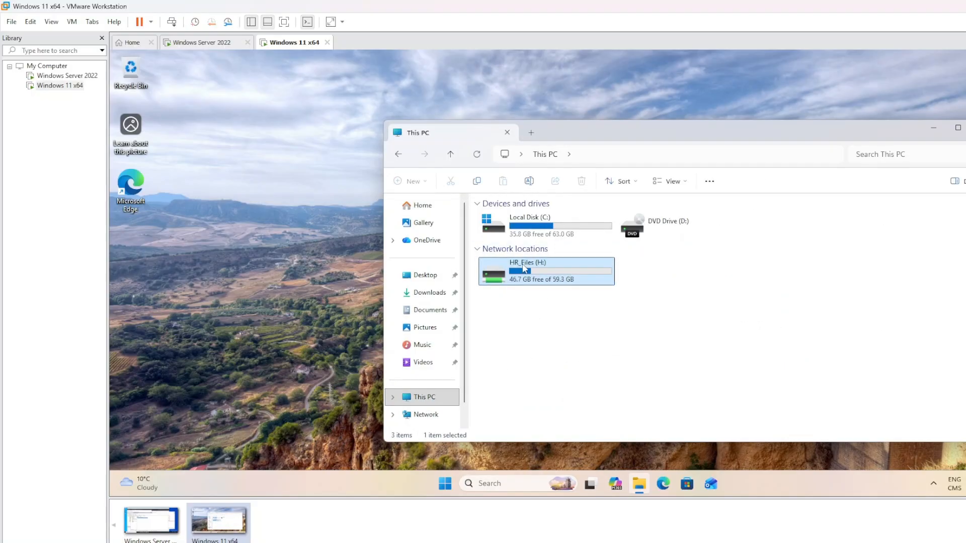
{"action": "left_click", "coordinate": [513, 315]}
{"action": "double_click", "coordinate": [550, 281]}
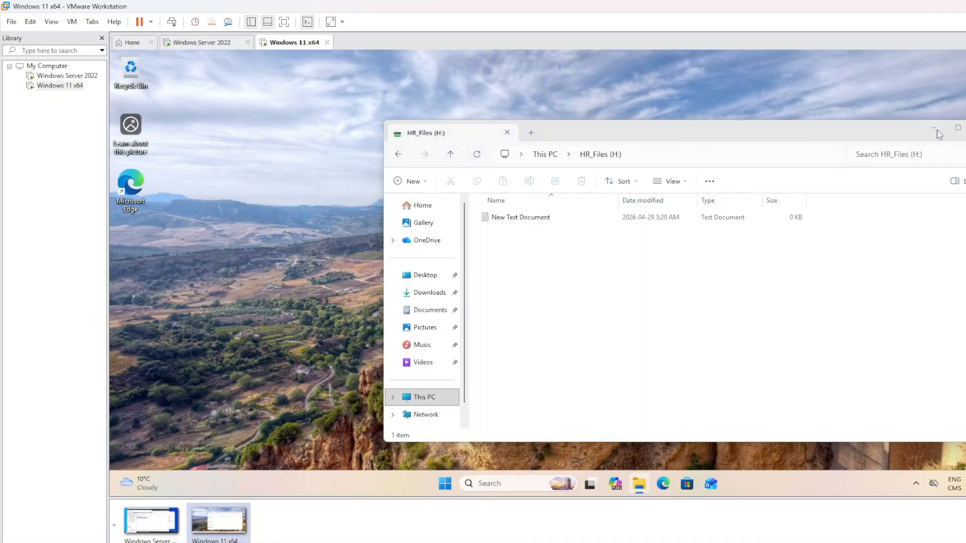
{"action": "left_click", "coordinate": [934, 129]}
{"action": "left_click", "coordinate": [214, 46]}
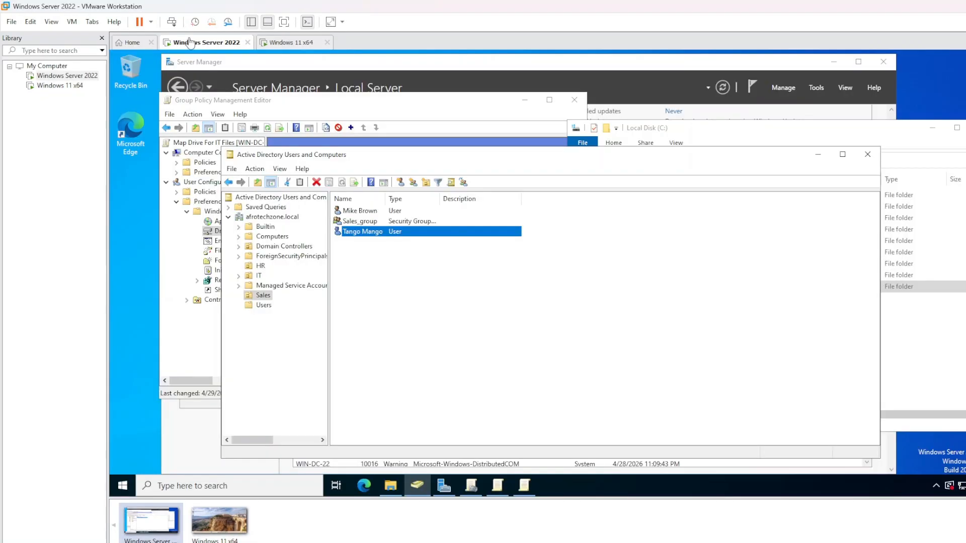
Minimize Active Directory Users and Computers and close the Group Policy editor, Explorer and GPMC windows
{"action": "left_click", "coordinate": [819, 155]}
{"action": "left_click", "coordinate": [436, 260]}
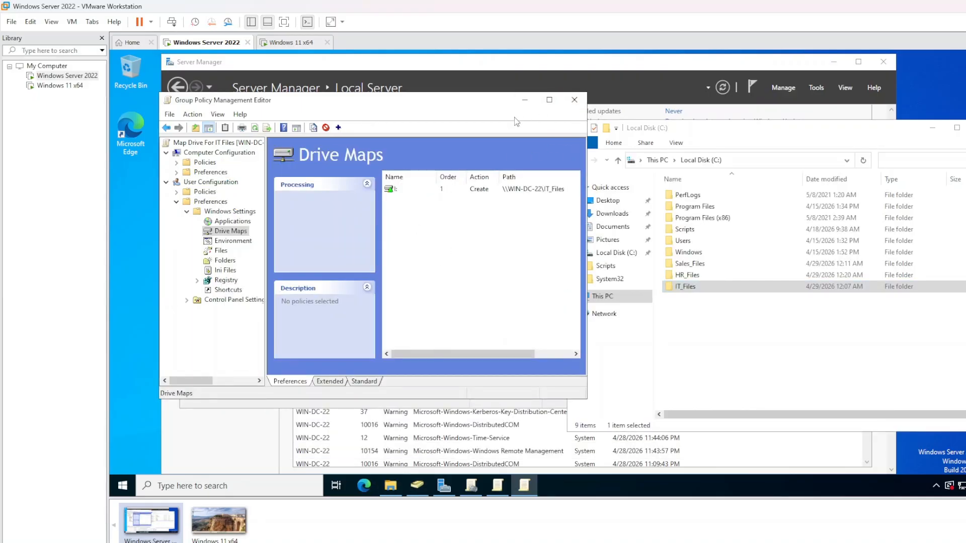
{"action": "left_click", "coordinate": [574, 100]}
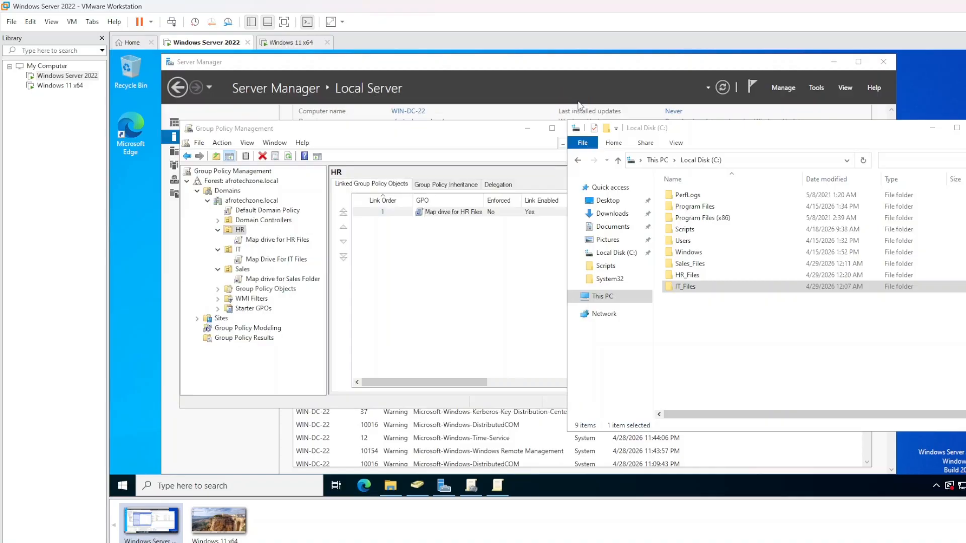
{"action": "left_click", "coordinate": [965, 128]}
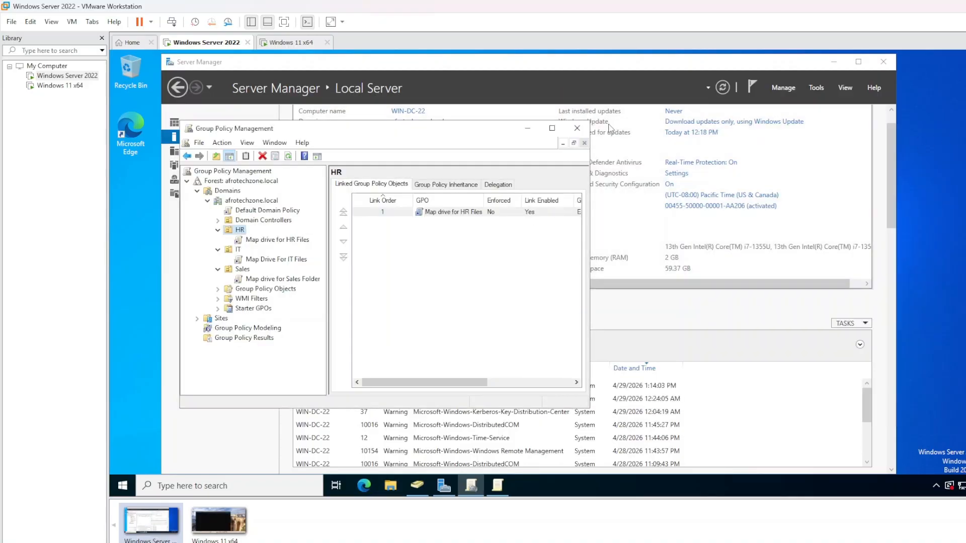
{"action": "left_click", "coordinate": [582, 128]}
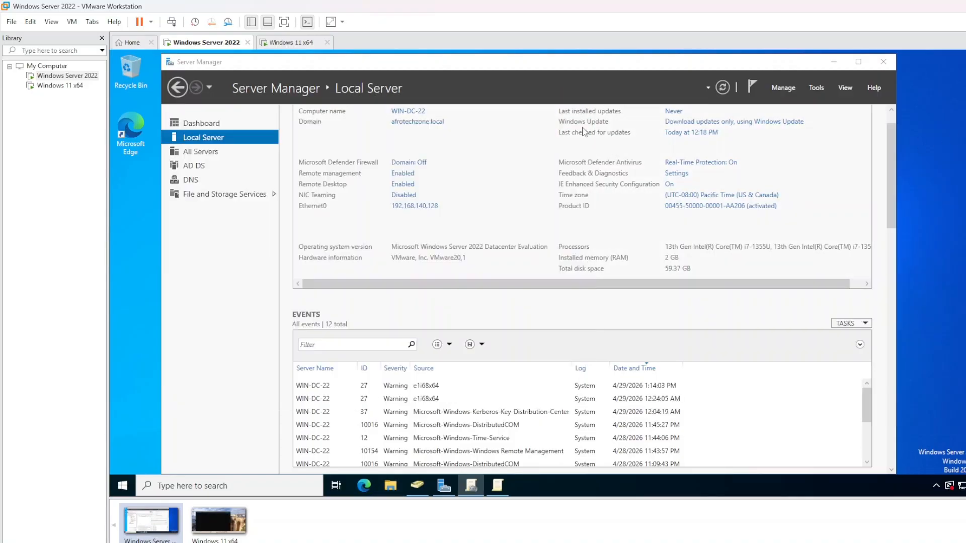
Relaunch Group Policy Management from Server Manager Tools and close the extra window
{"action": "left_click", "coordinate": [816, 88]}
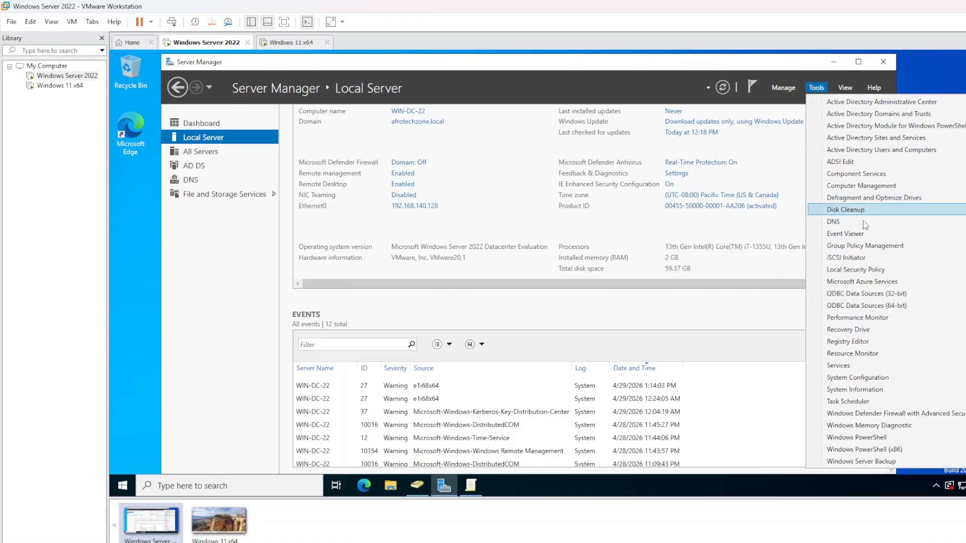
{"action": "left_click", "coordinate": [850, 245]}
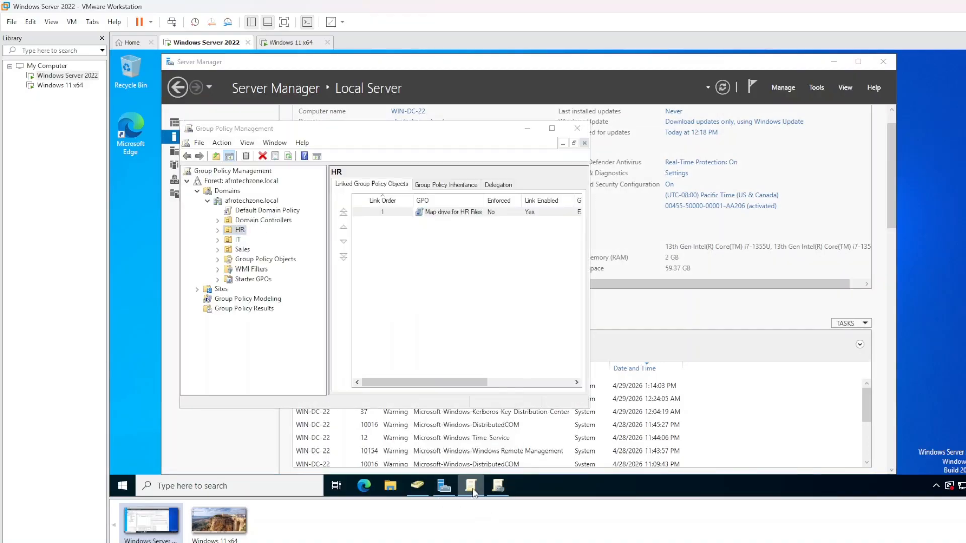
{"action": "right_click", "coordinate": [472, 485]}
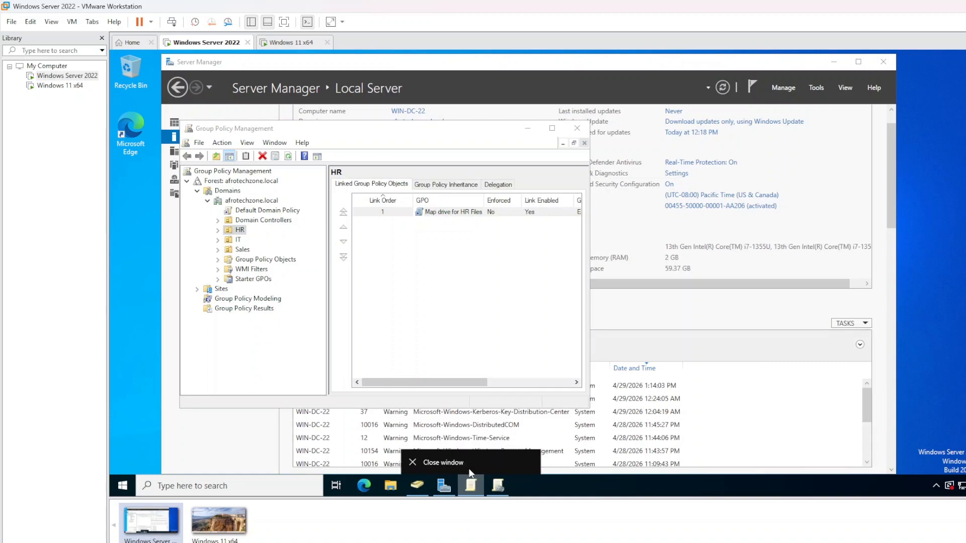
{"action": "left_click", "coordinate": [469, 468]}
{"action": "right_click", "coordinate": [470, 486]}
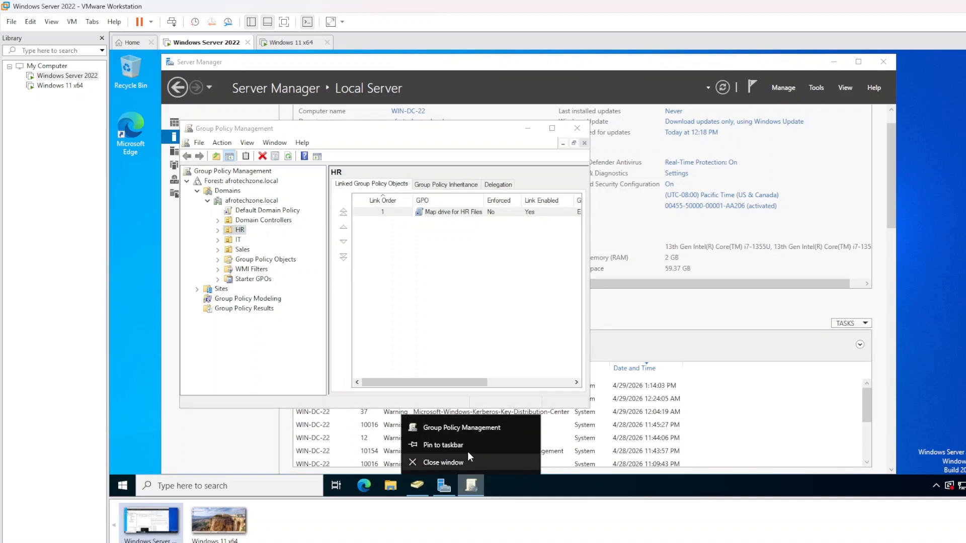
{"action": "left_click", "coordinate": [444, 445]}
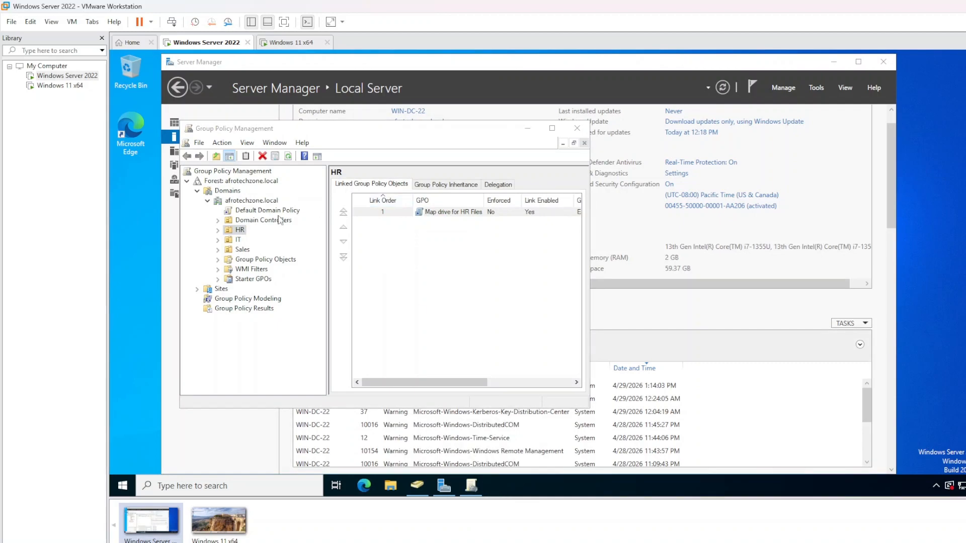
{"action": "left_click", "coordinate": [238, 354]}
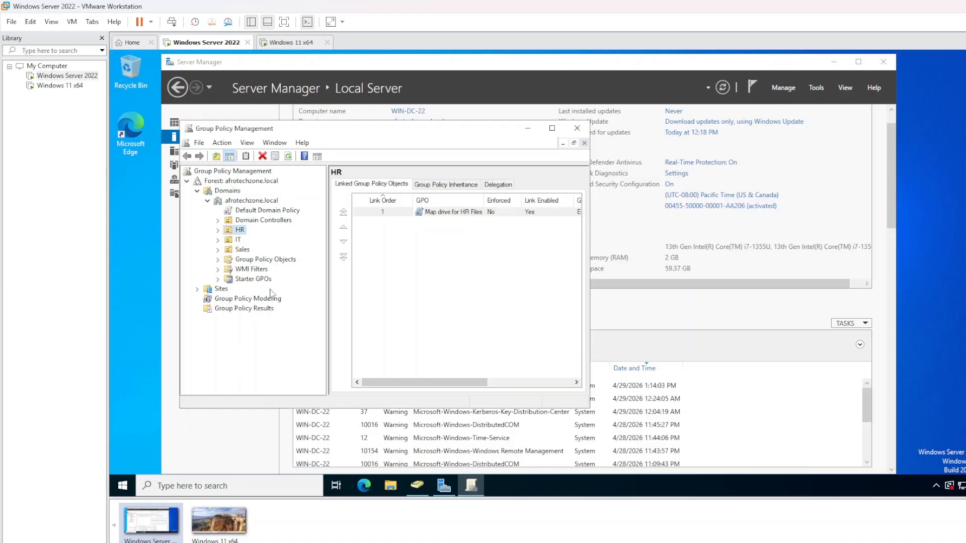
Select Default Domain Policy under afrotechzone.local, acknowledge the link warning, and choose Edit
{"action": "left_click", "coordinate": [206, 205]}
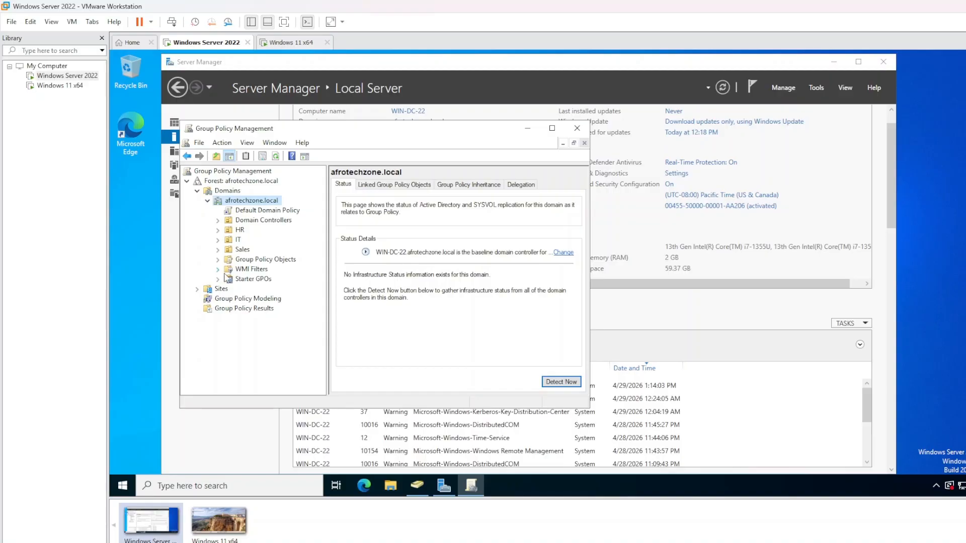
{"action": "left_click", "coordinate": [247, 211]}
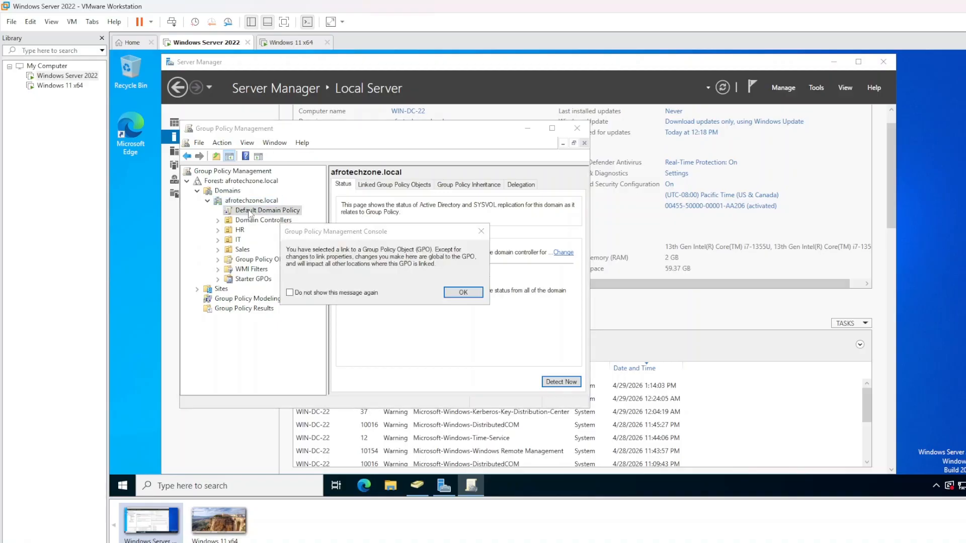
{"action": "left_click", "coordinate": [463, 293]}
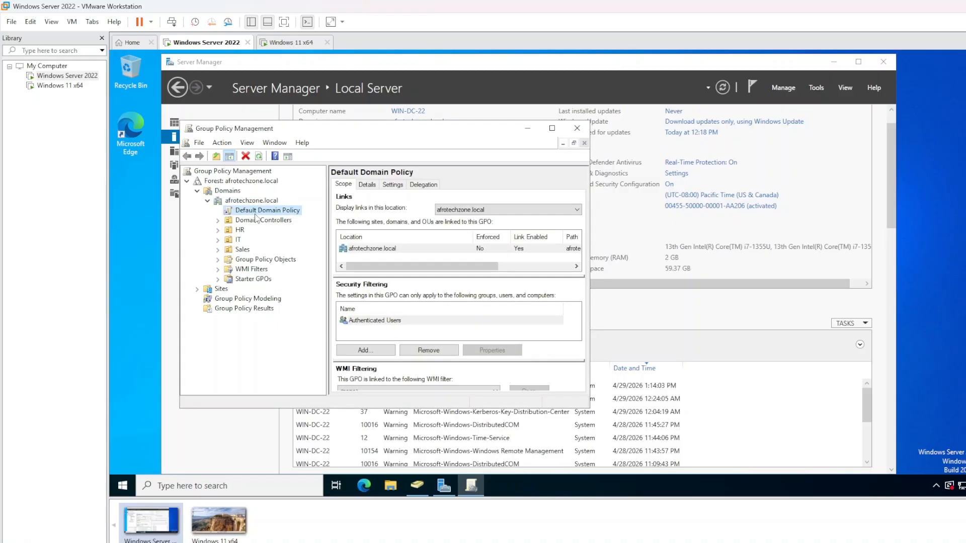
{"action": "right_click", "coordinate": [278, 214]}
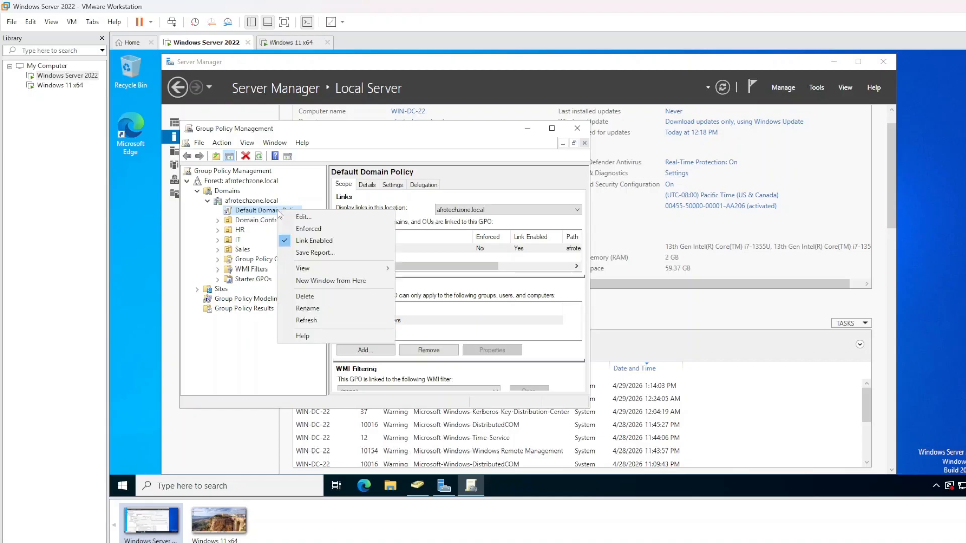
{"action": "left_click", "coordinate": [238, 214]}
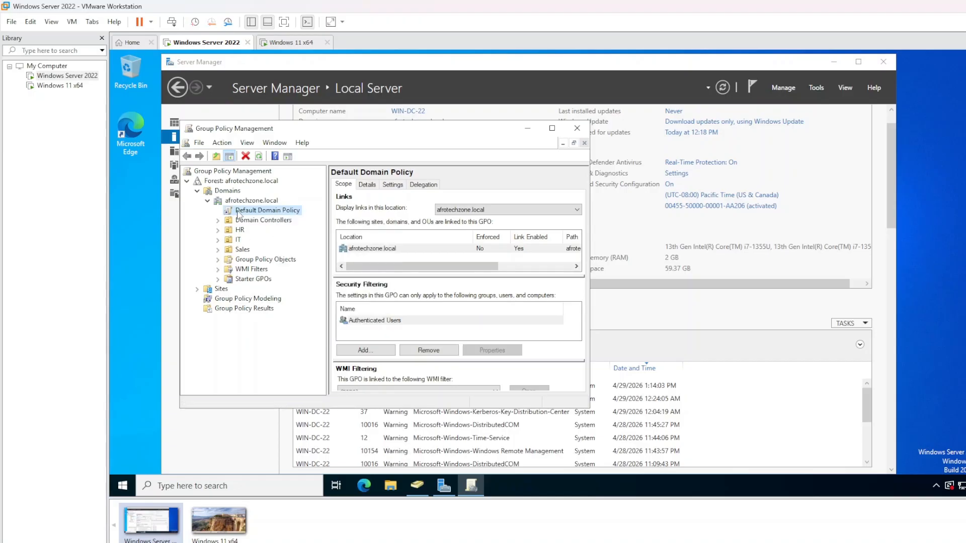
{"action": "right_click", "coordinate": [267, 212]}
{"action": "left_click", "coordinate": [293, 221]}
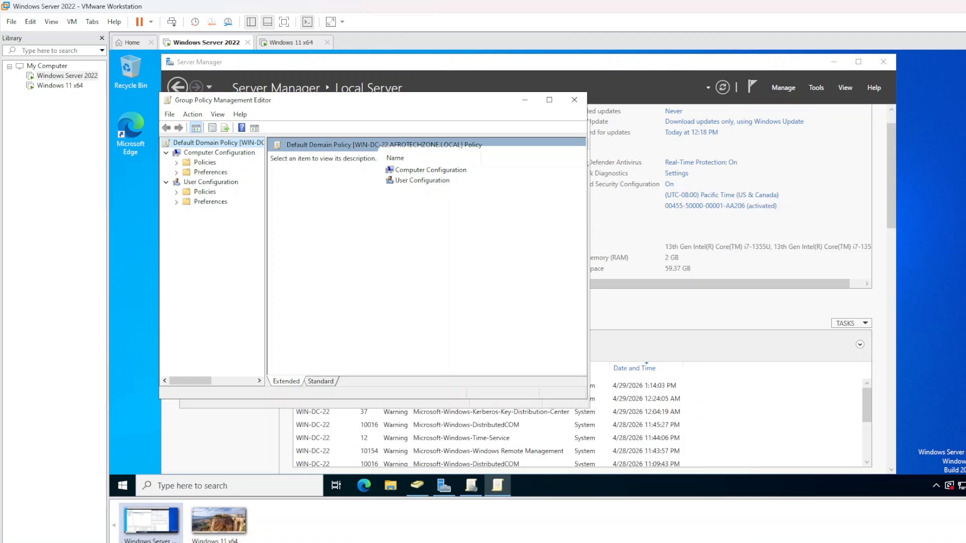
Expand Computer Configuration > Policies > Windows Settings > Security Settings > Account Policies and select Password Policy
{"action": "left_click", "coordinate": [217, 153]}
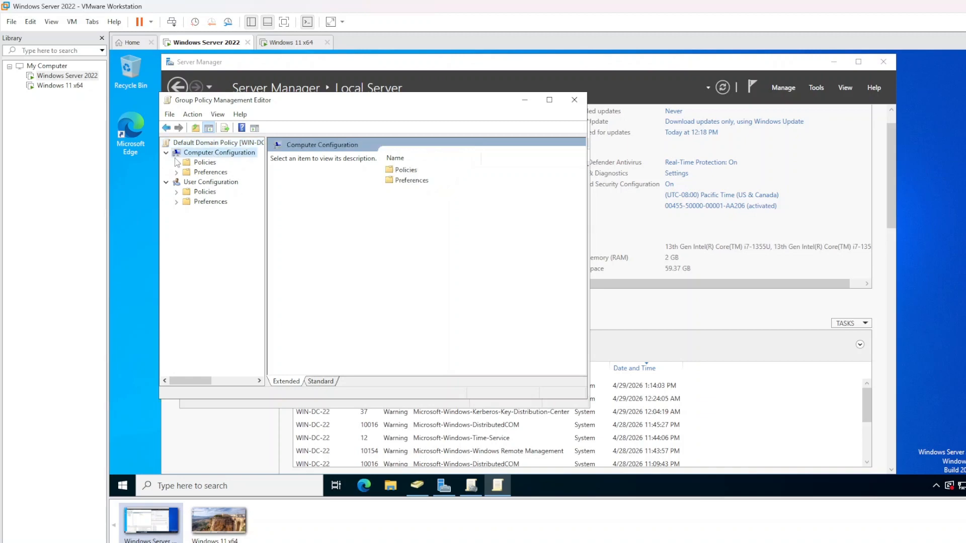
{"action": "left_click", "coordinate": [175, 162]}
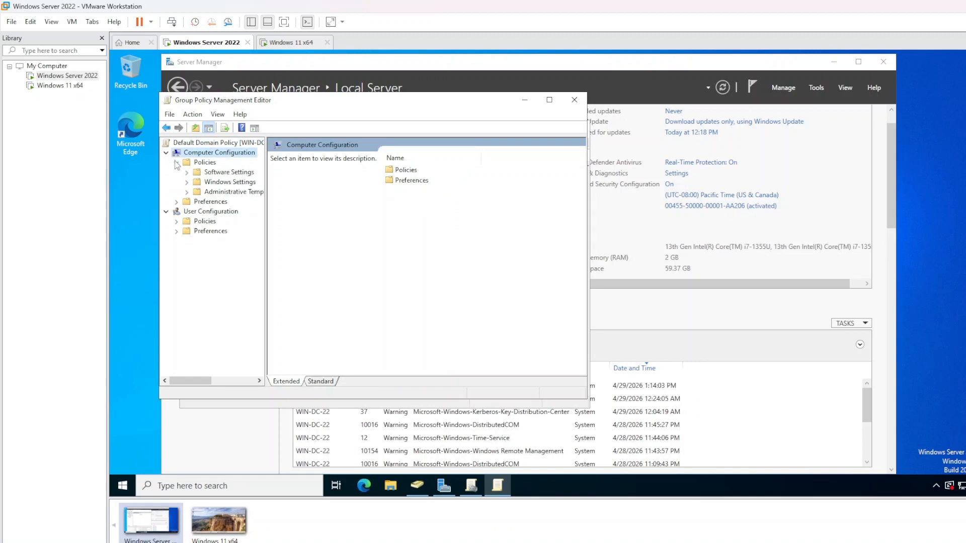
{"action": "left_click", "coordinate": [187, 182]}
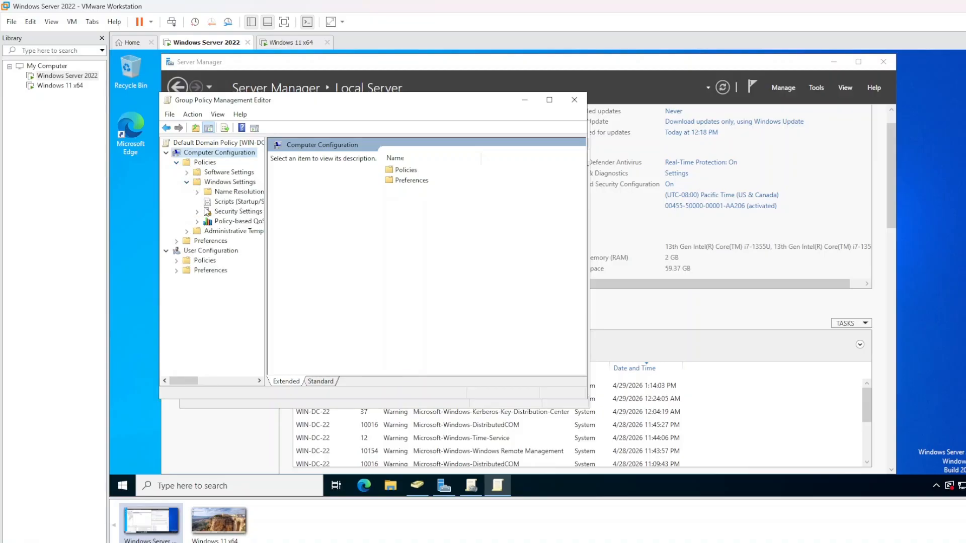
{"action": "left_click", "coordinate": [198, 212]}
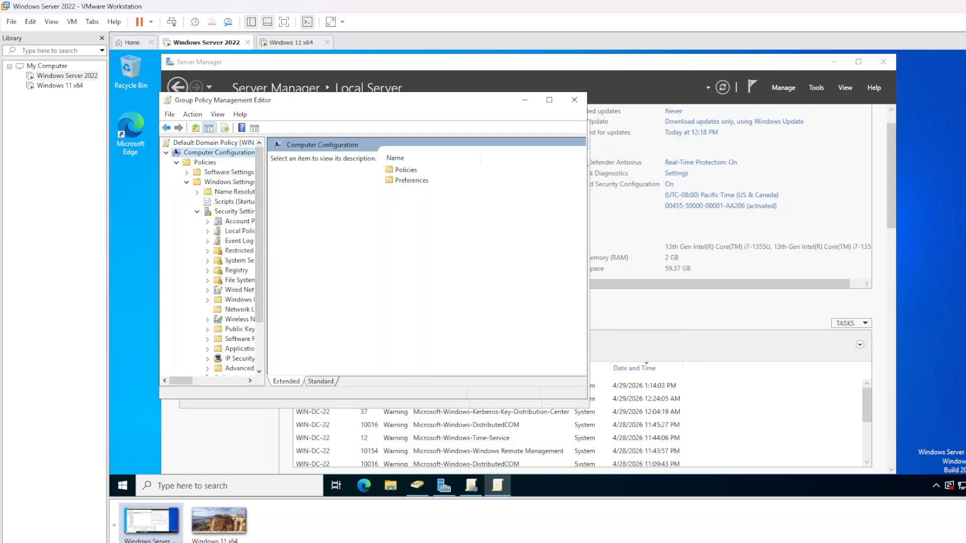
{"action": "left_click_drag", "start_coordinate": [270, 254], "coordinate": [270, 254]}
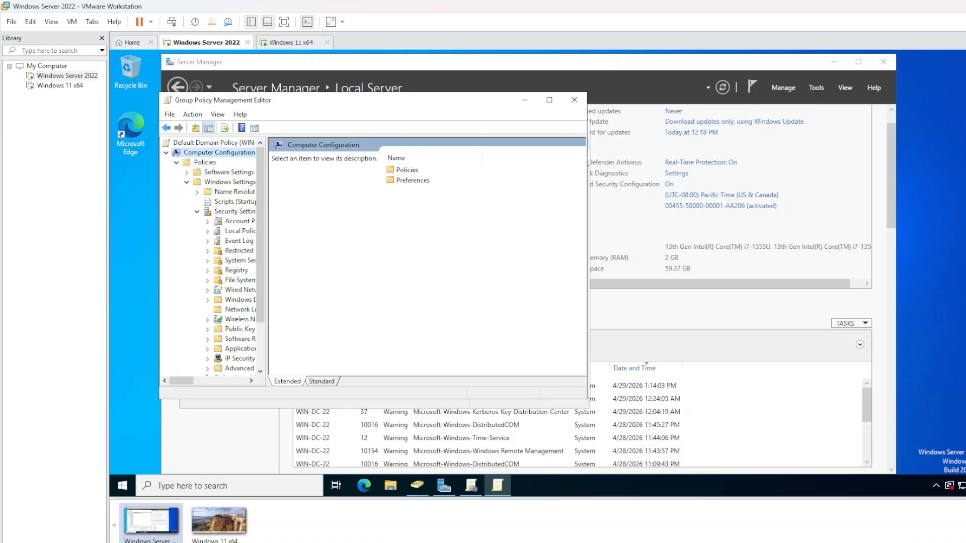
{"action": "left_click_drag", "start_coordinate": [267, 243], "coordinate": [320, 243]}
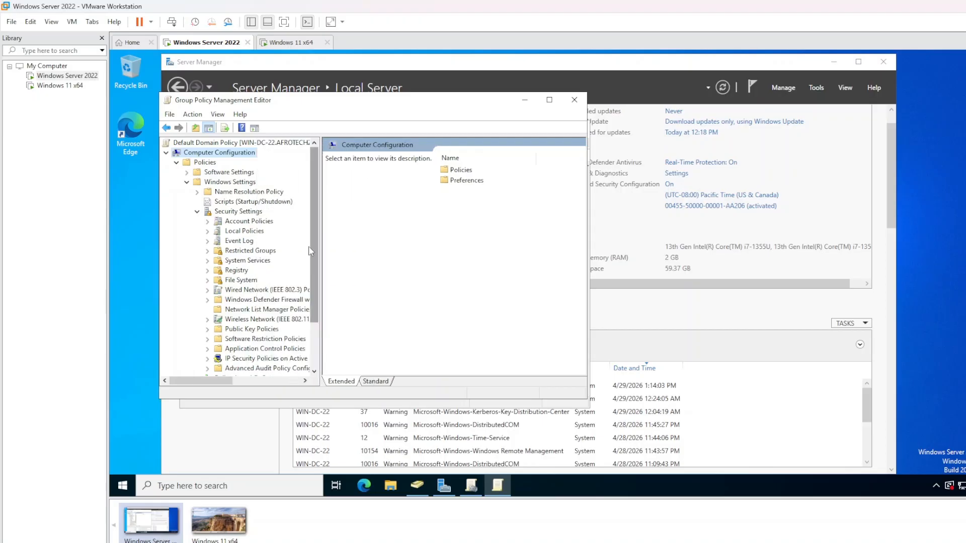
{"action": "left_click", "coordinate": [207, 221]}
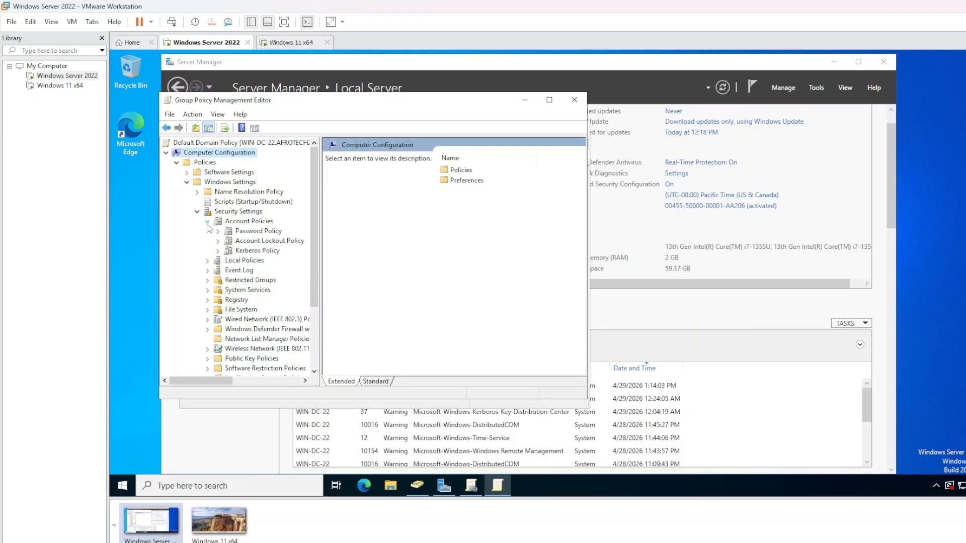
{"action": "left_click", "coordinate": [246, 231]}
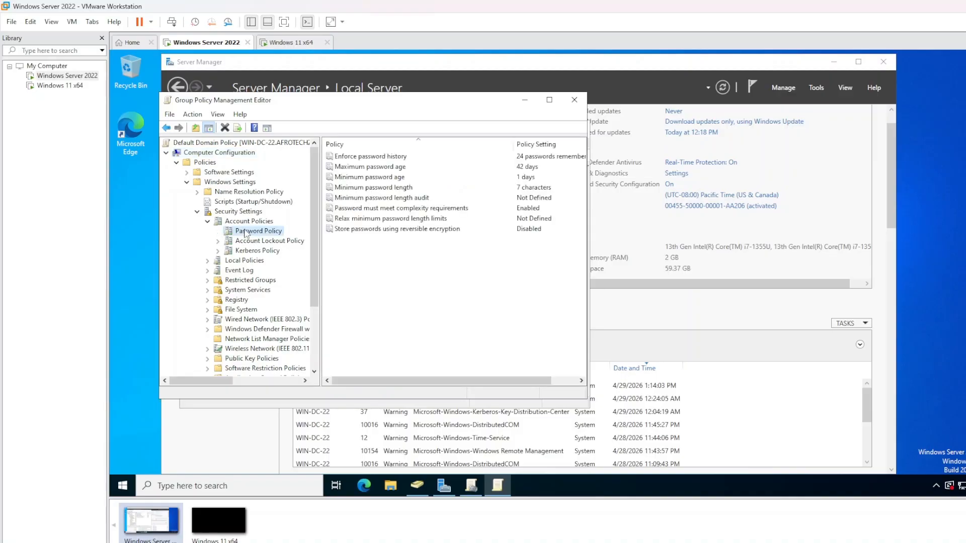
{"action": "left_click", "coordinate": [348, 211]}
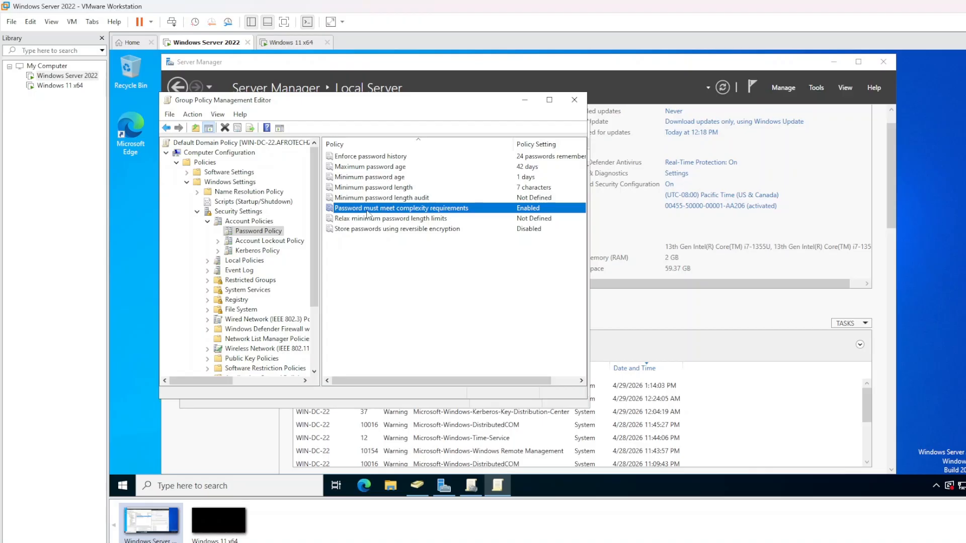
{"action": "double_click", "coordinate": [367, 211]}
{"action": "left_click_drag", "start_coordinate": [371, 113], "coordinate": [659, 142]}
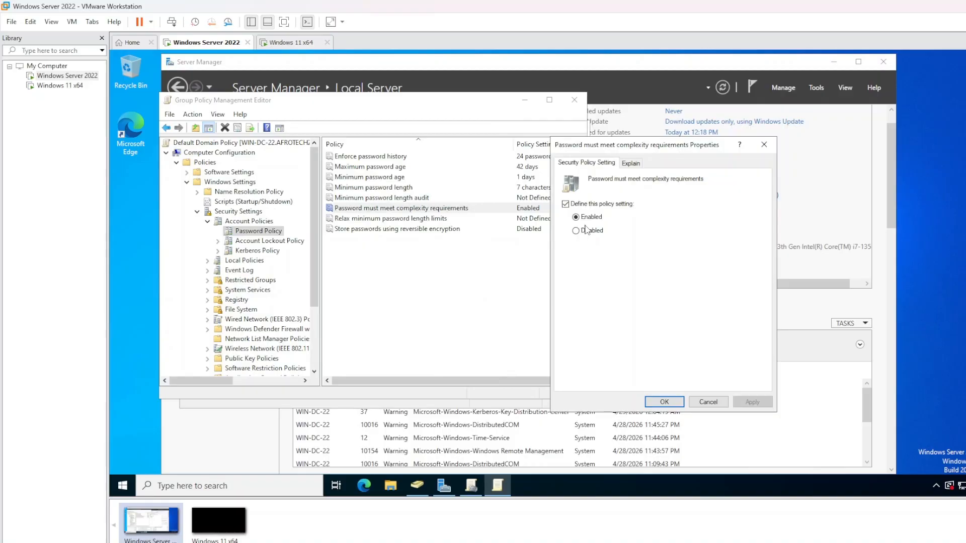
{"action": "left_click", "coordinate": [633, 166]}
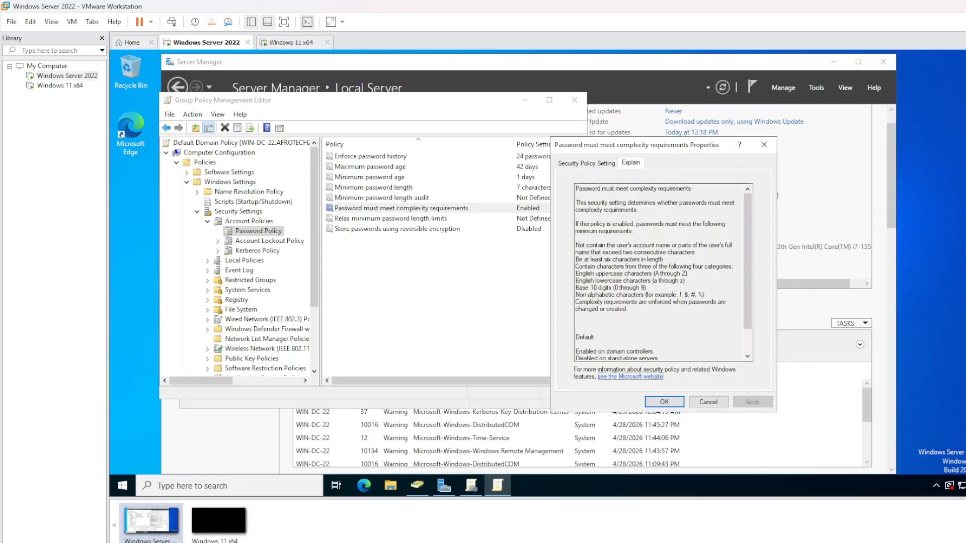
{"action": "left_click_drag", "start_coordinate": [628, 309], "coordinate": [575, 210]}
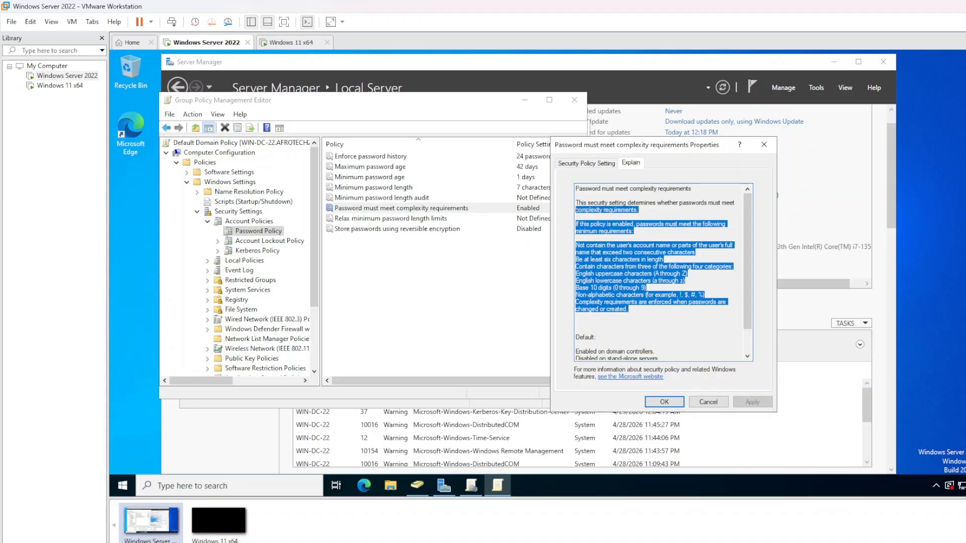
{"action": "left_click", "coordinate": [710, 402]}
{"action": "left_click", "coordinate": [479, 280]}
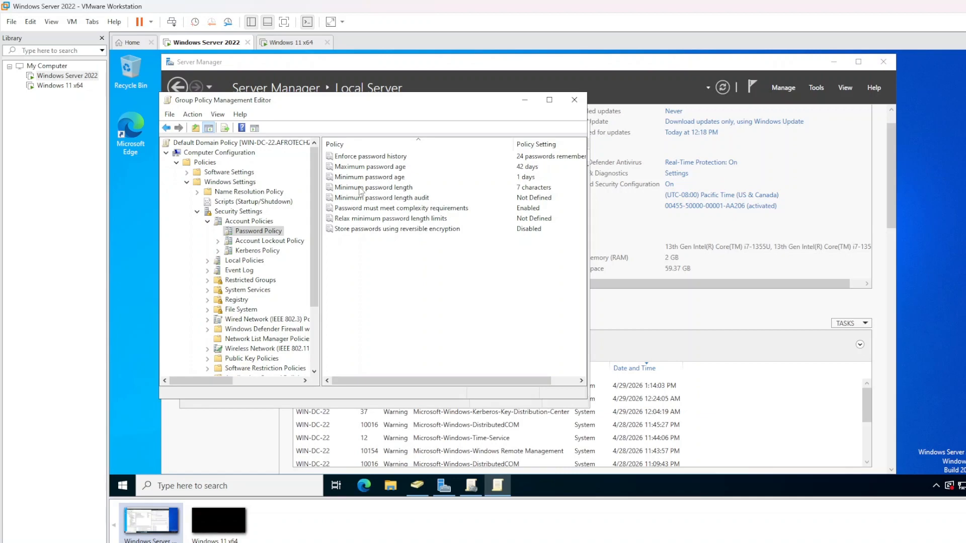
Set Minimum password length to 8 characters and apply it
{"action": "double_click", "coordinate": [378, 189]}
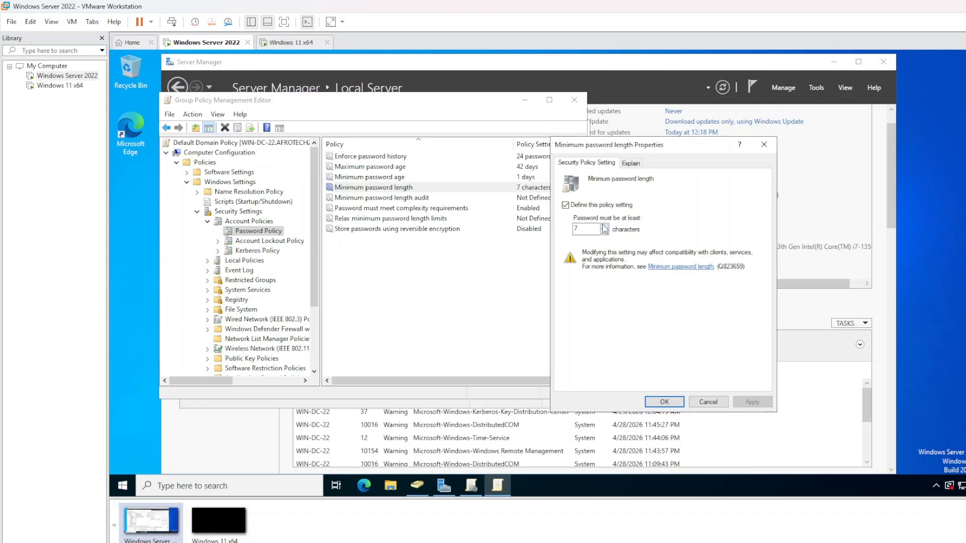
{"action": "left_click", "coordinate": [604, 227]}
{"action": "left_click", "coordinate": [750, 402]}
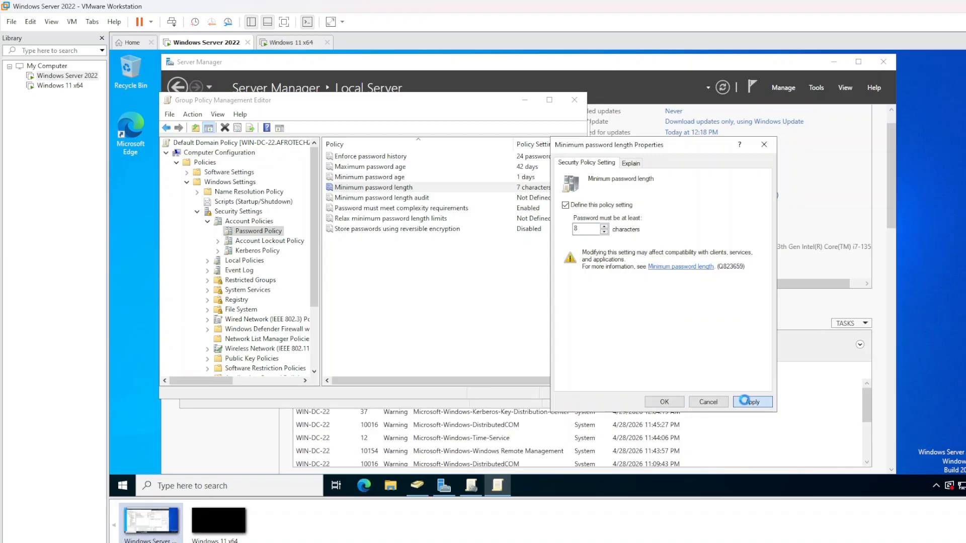
{"action": "left_click", "coordinate": [664, 402]}
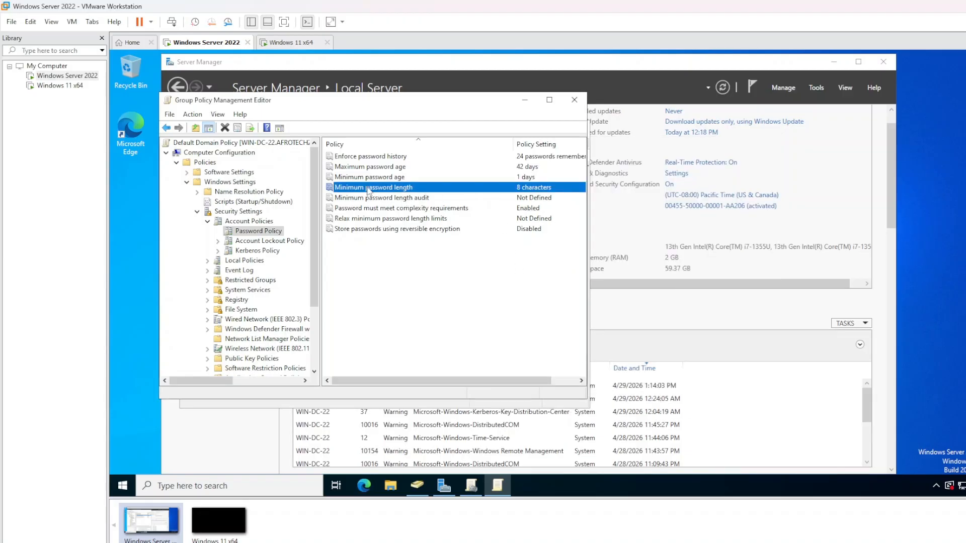
Review Enforce password history without changes, then select Maximum password age
{"action": "double_click", "coordinate": [364, 157]}
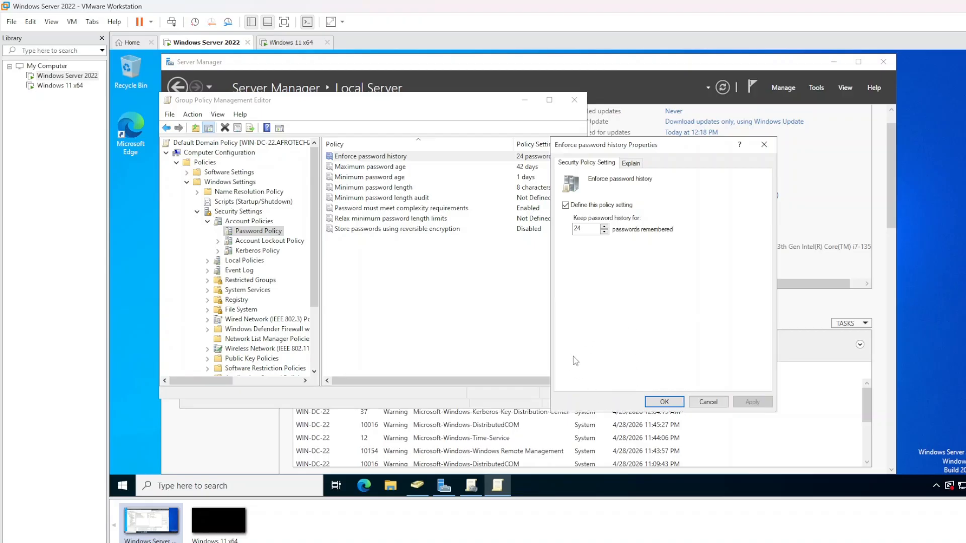
{"action": "left_click", "coordinate": [710, 402]}
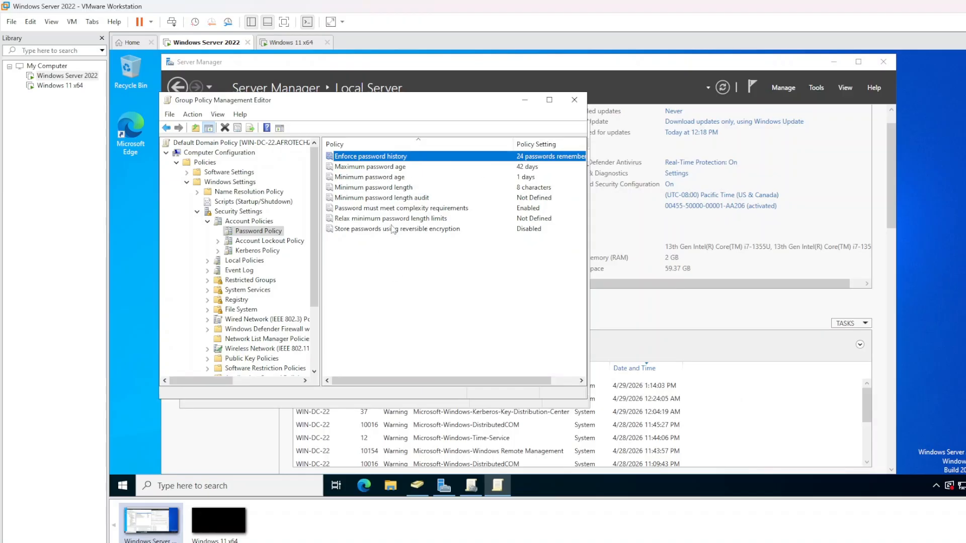
{"action": "left_click", "coordinate": [385, 166]}
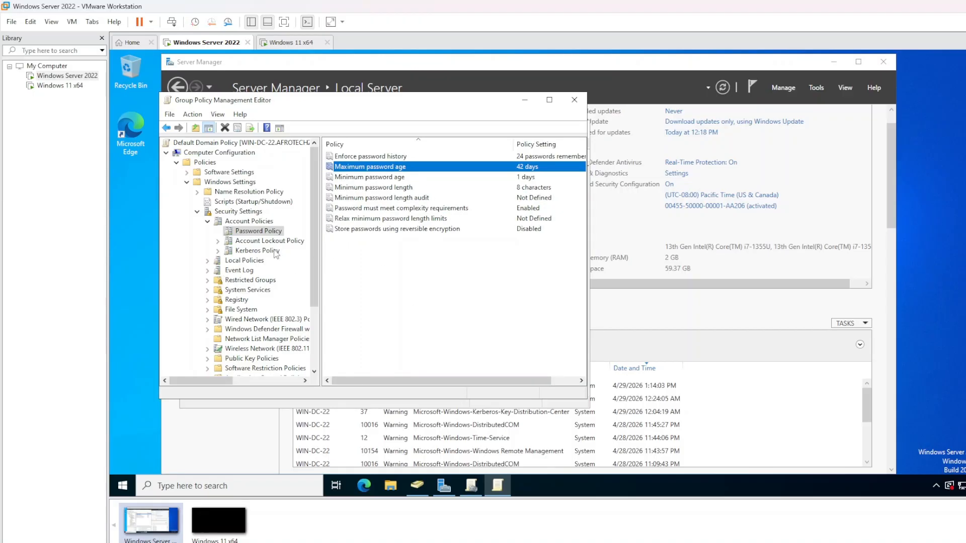
Set Account lockout threshold to 4 invalid attempts, accepting the suggested 30-minute duration and reset values
{"action": "left_click", "coordinate": [236, 241]}
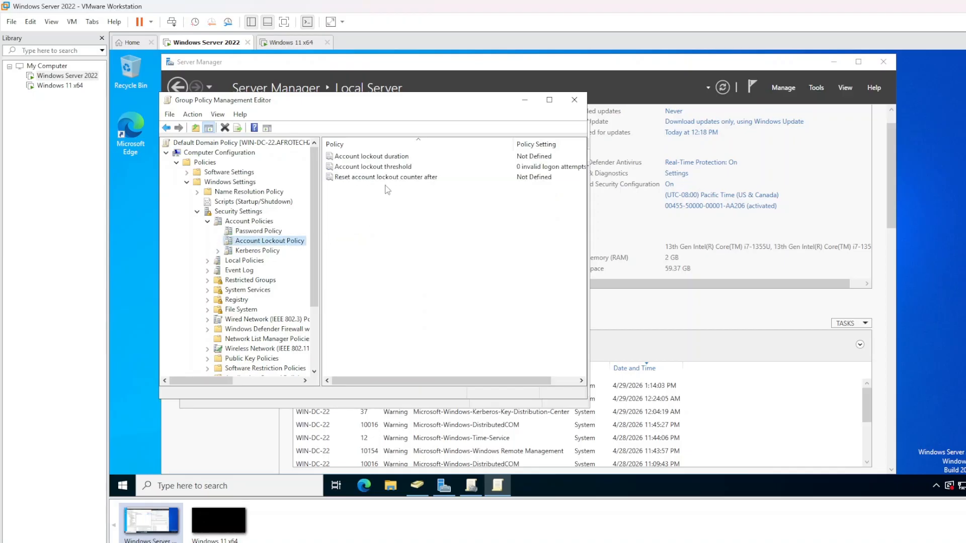
{"action": "double_click", "coordinate": [387, 168]}
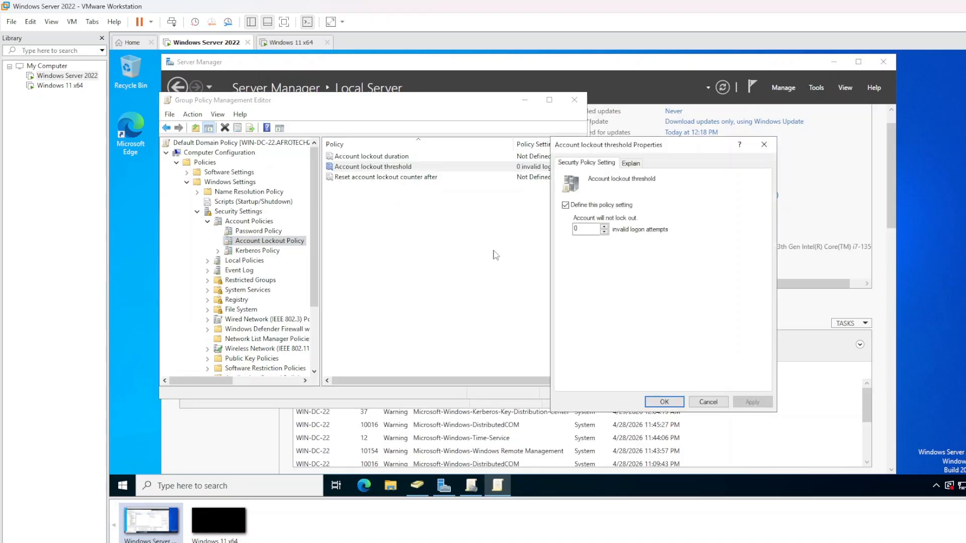
{"action": "left_click", "coordinate": [604, 226]}
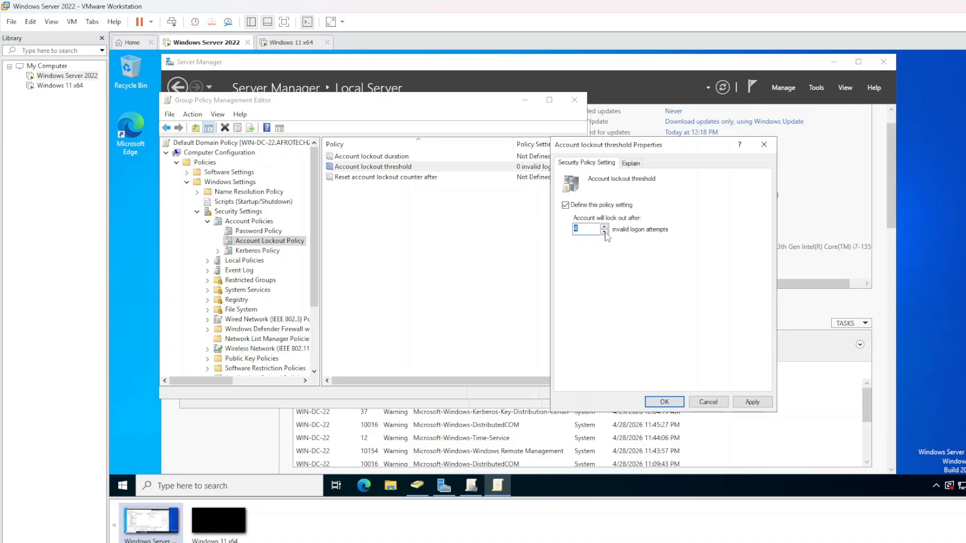
{"action": "left_click", "coordinate": [604, 226]}
{"action": "left_click", "coordinate": [735, 401]}
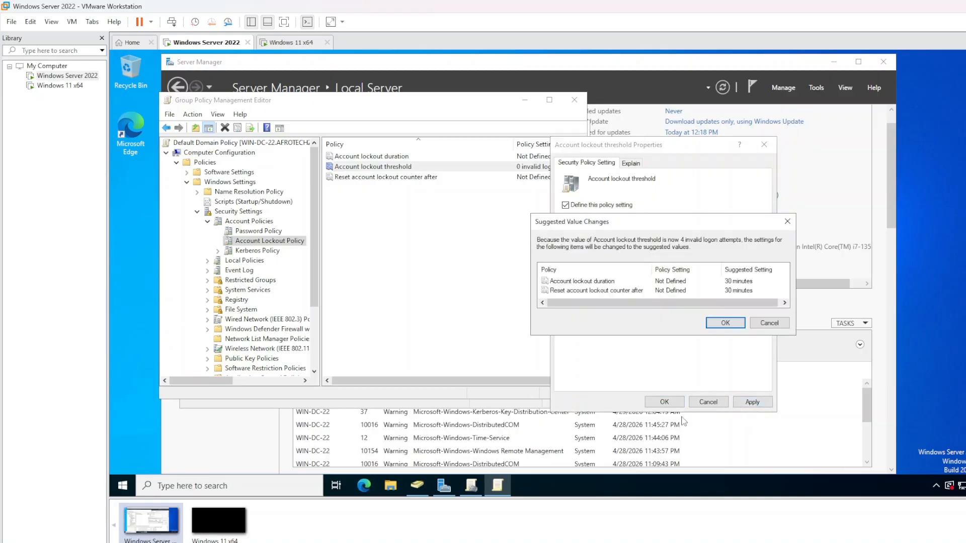
{"action": "left_click", "coordinate": [724, 323]}
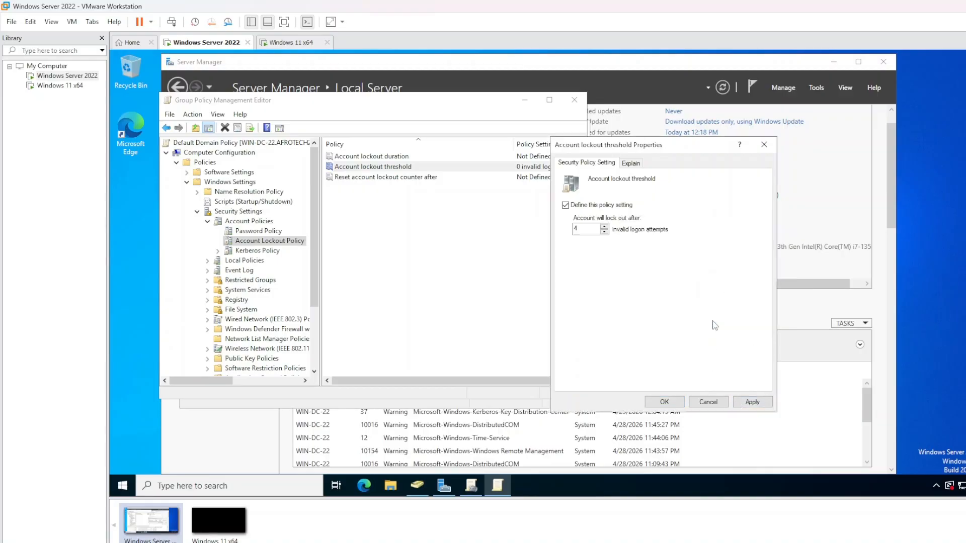
{"action": "left_click", "coordinate": [664, 401]}
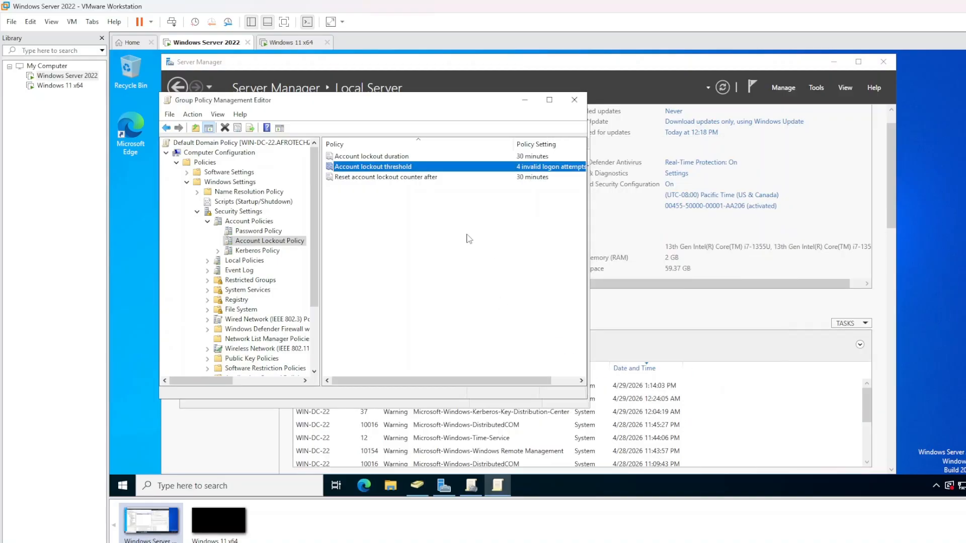
{"action": "left_click_drag", "start_coordinate": [312, 102], "coordinate": [312, 107]}
Switch to the Windows 11 VM and wake it to the sign-in screen
{"action": "double_click", "coordinate": [309, 107]}
{"action": "left_click", "coordinate": [291, 42]}
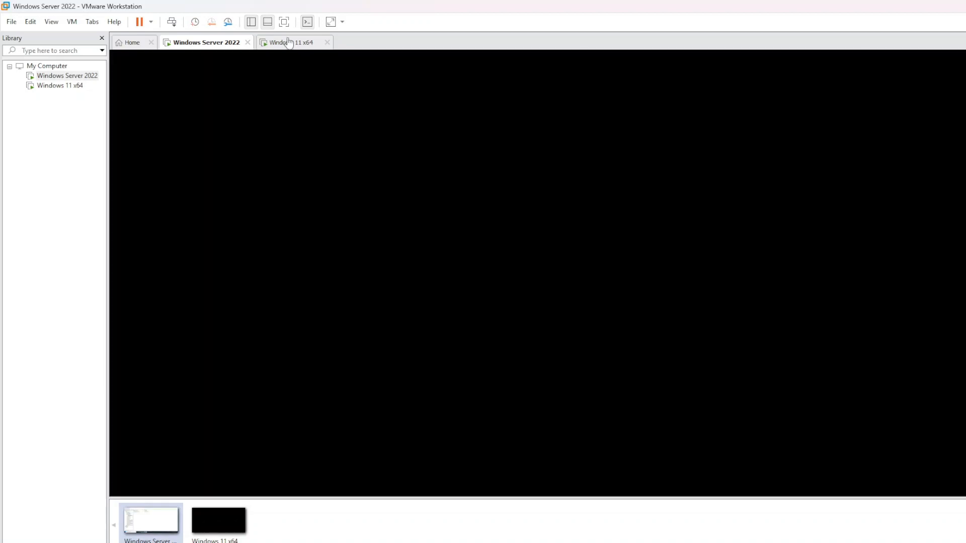
{"action": "left_click", "coordinate": [239, 42]}
{"action": "left_click", "coordinate": [307, 44]}
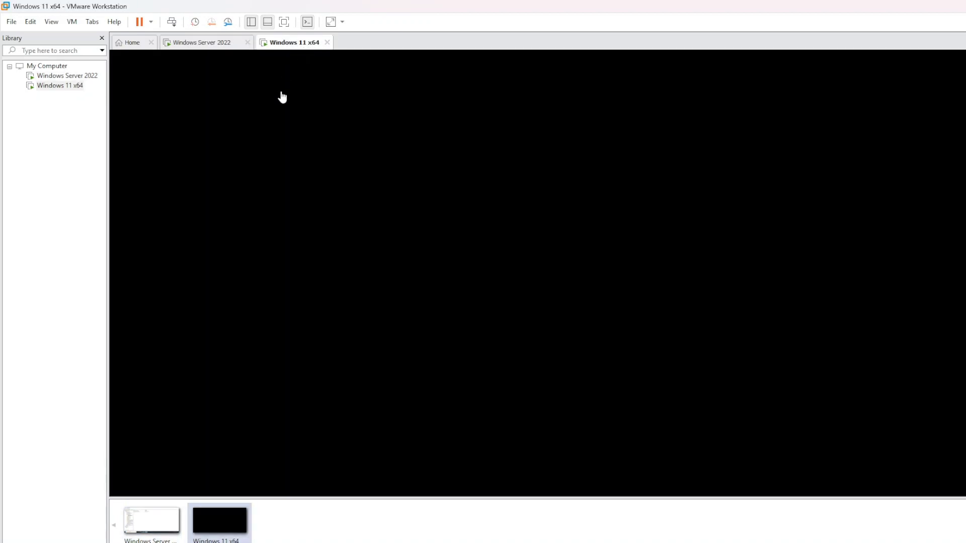
{"action": "left_click", "coordinate": [171, 21]}
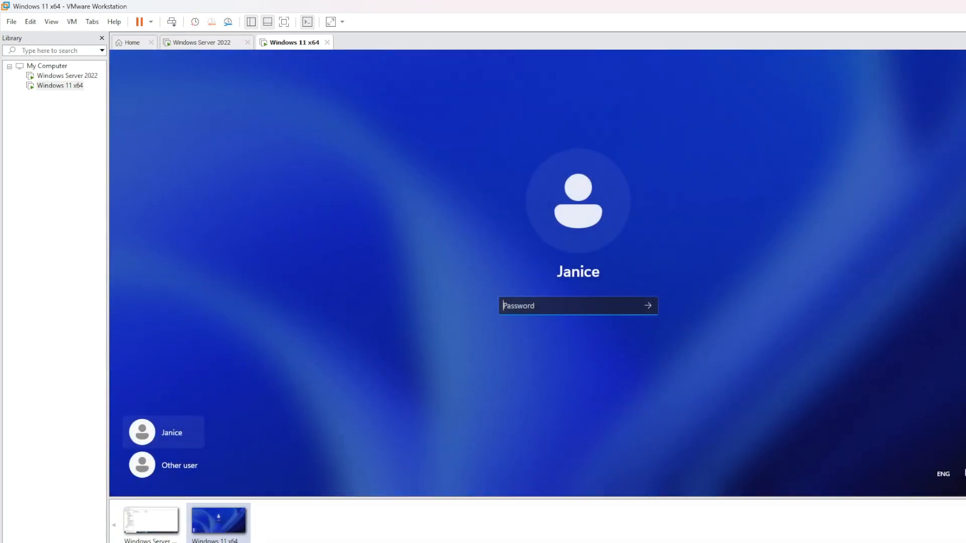
Submit three wrong passwords, dismissing each incorrect-password message
{"action": "type", "text": "•••••••"}
{"action": "key", "text": "Return"}
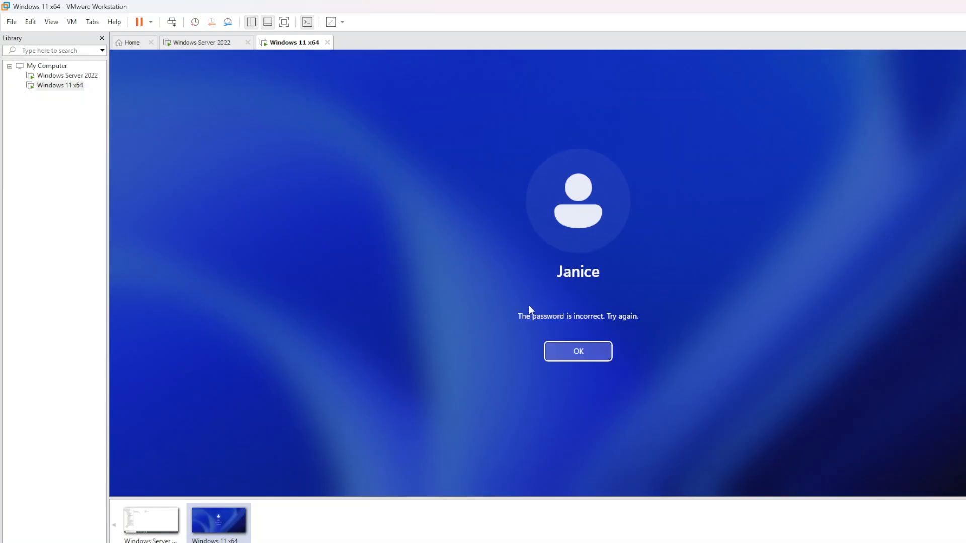
{"action": "left_click", "coordinate": [571, 350]}
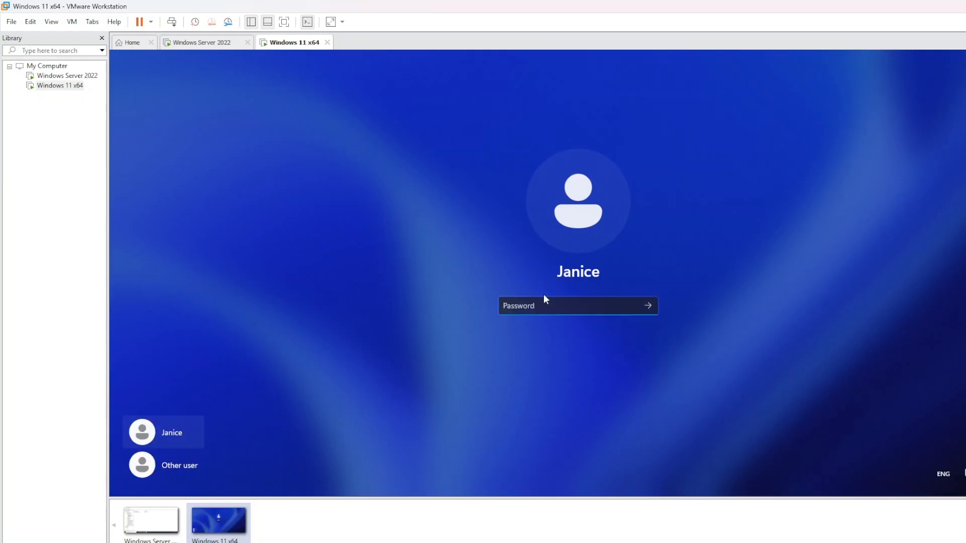
{"action": "type", "text": "•••••"}
{"action": "key", "text": "Return"}
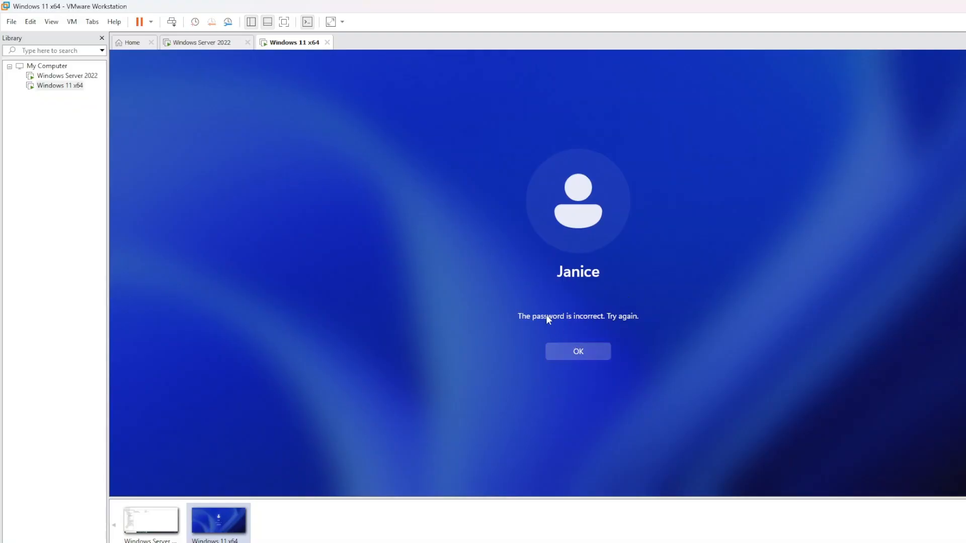
{"action": "left_click", "coordinate": [578, 352]}
{"action": "type", "text": "••"}
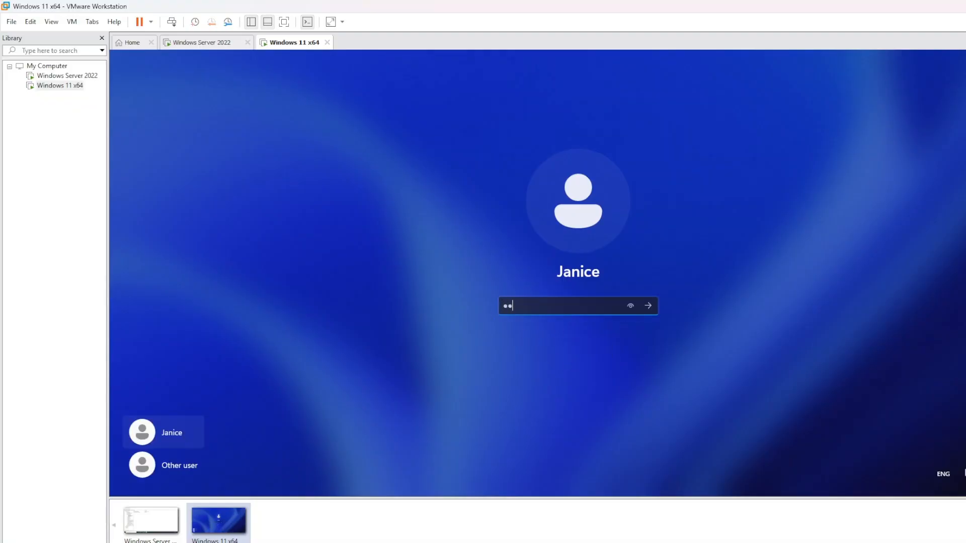
{"action": "type", "text": "•••••••"}
{"action": "key", "text": "Return"}
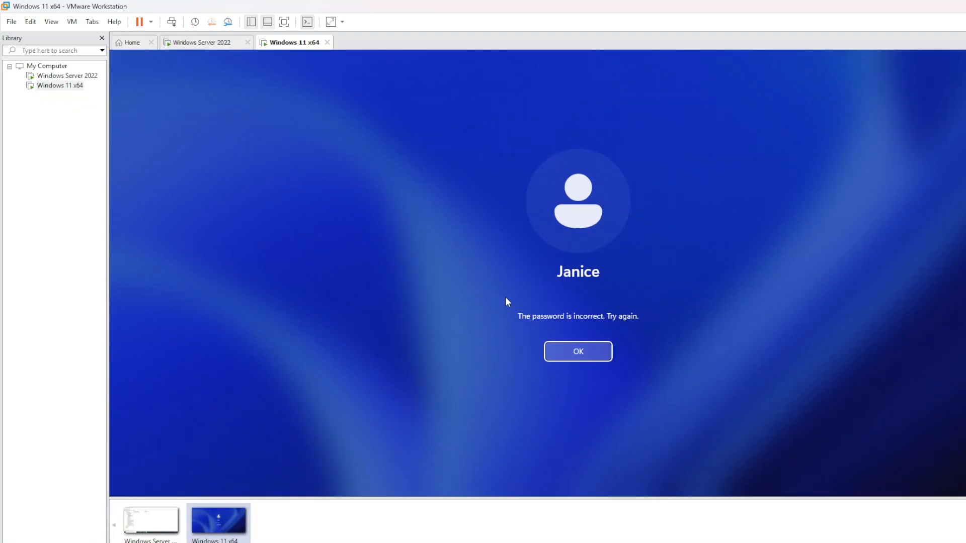
{"action": "key", "text": "Return"}
Submit two more wrong passwords and type yet another attempt
{"action": "type", "text": "••••••"}
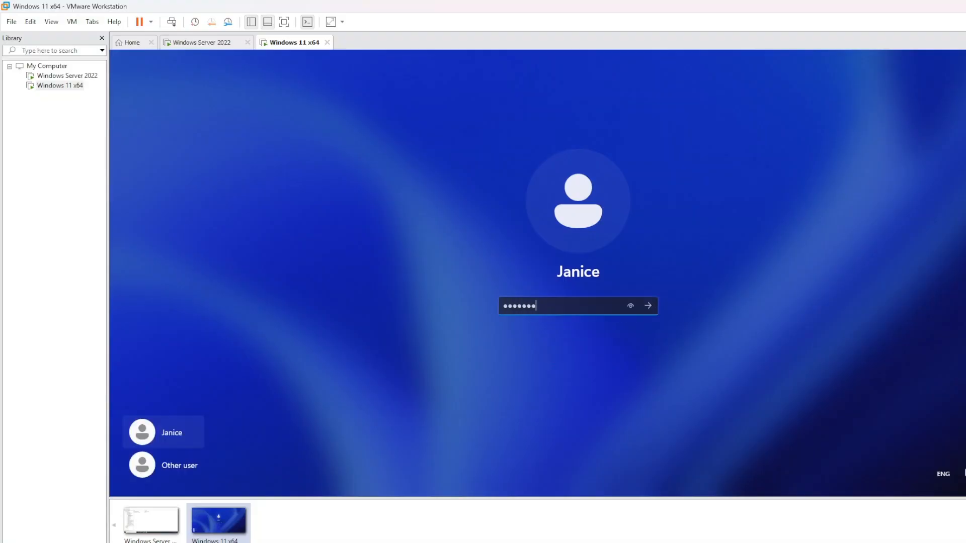
{"action": "key", "text": "Return"}
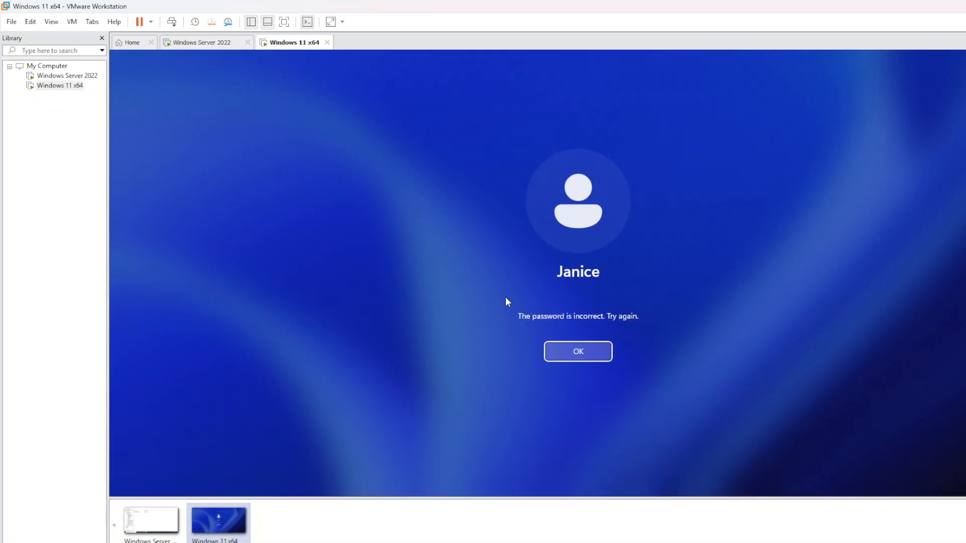
{"action": "key", "text": "Return"}
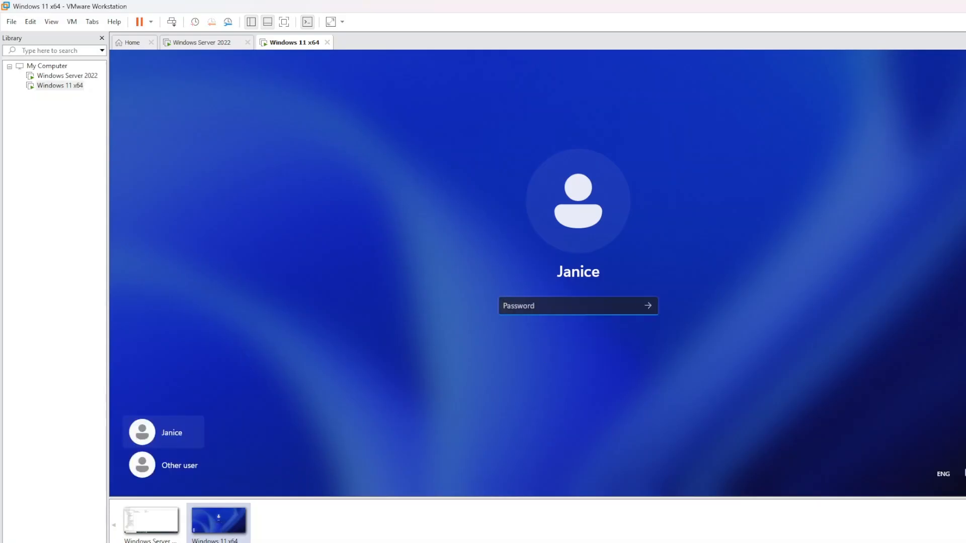
{"action": "type", "text": "•••••••"}
{"action": "key", "text": "Return"}
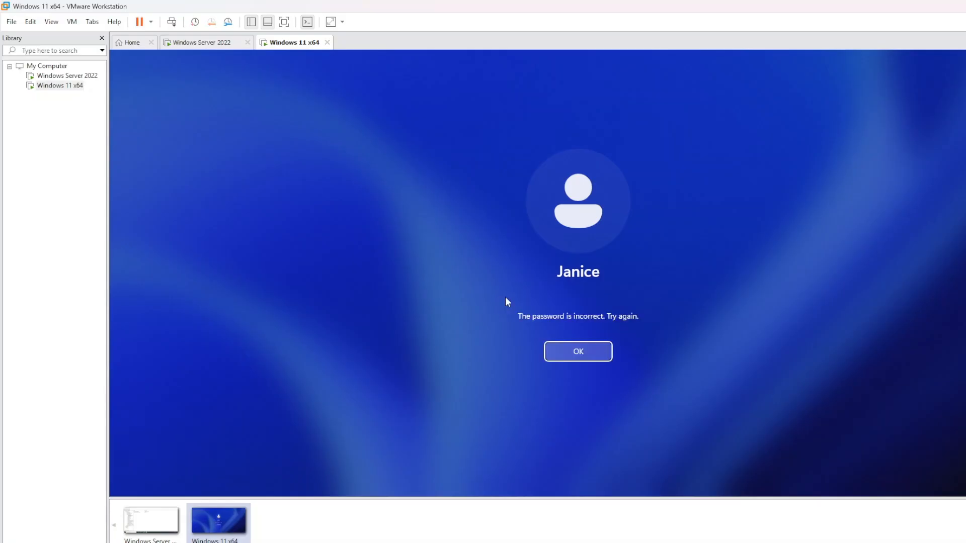
{"action": "key", "text": "Return"}
{"action": "type", "text": "•••••"}
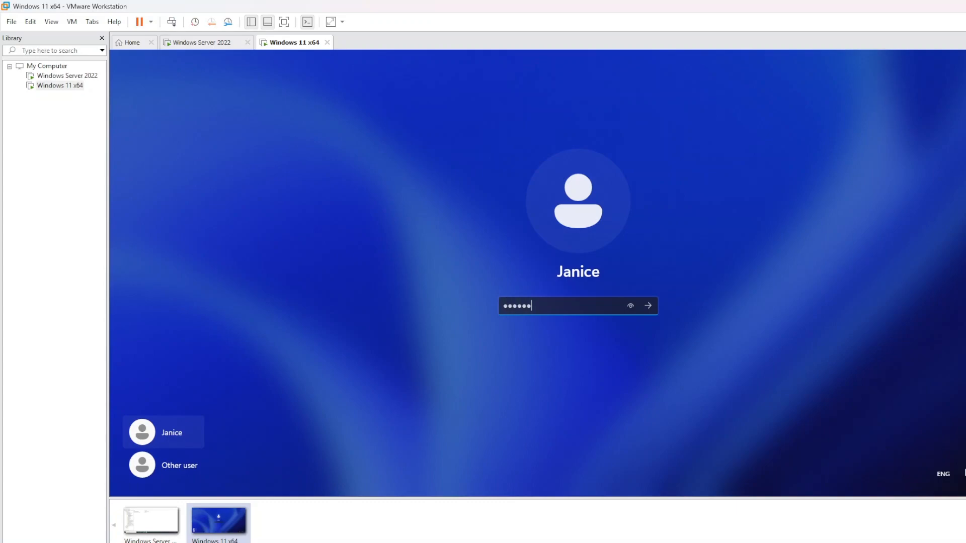
{"action": "key", "text": "BackSpace"}
{"action": "key", "text": "BackSpace"}
{"action": "type", "text": "••••••"}
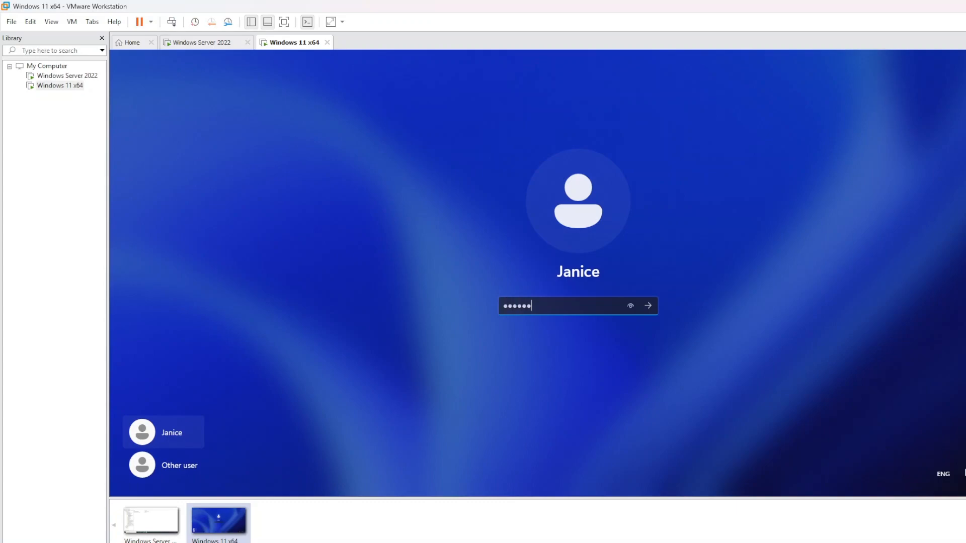
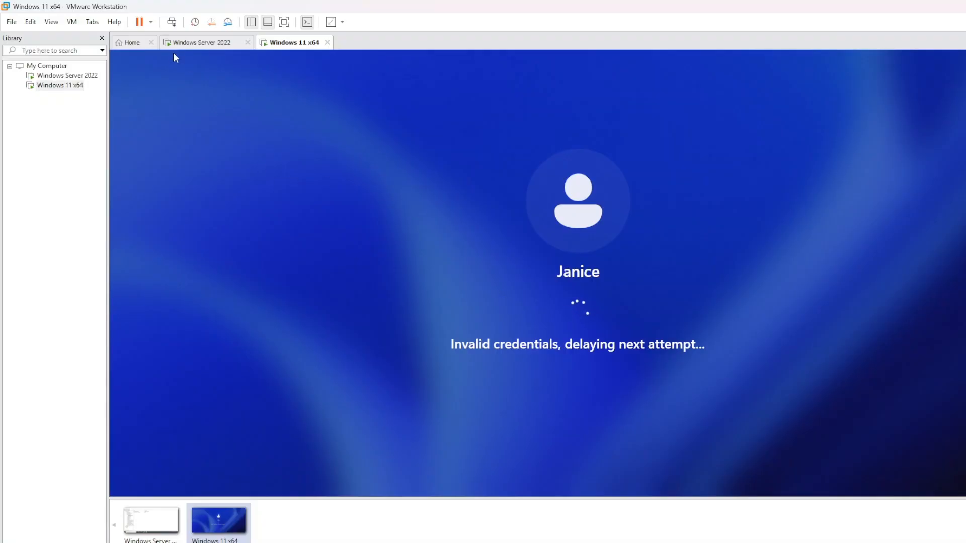
Compare the server's account lockout policy against the Windows 11 sign-in screen several times
{"action": "left_click", "coordinate": [194, 44]}
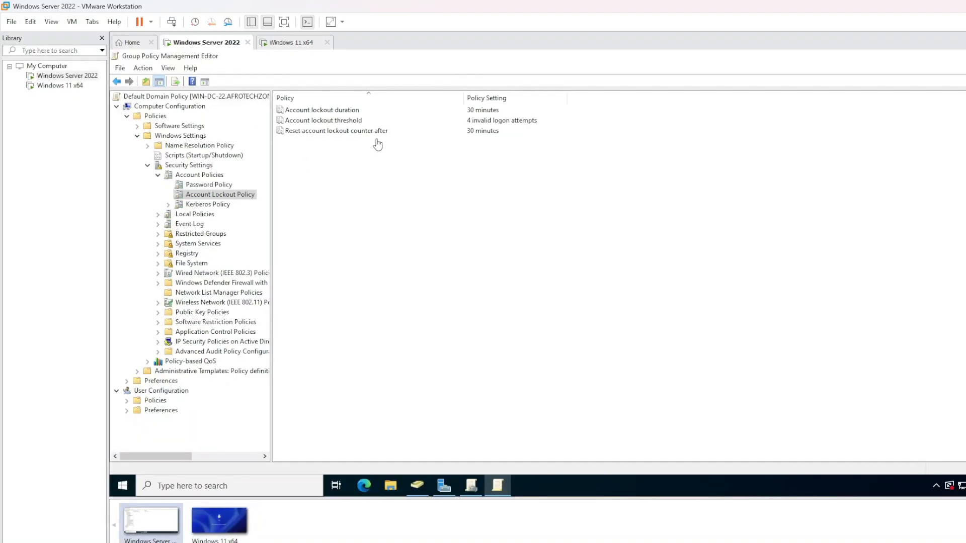
{"action": "left_click", "coordinate": [288, 45]}
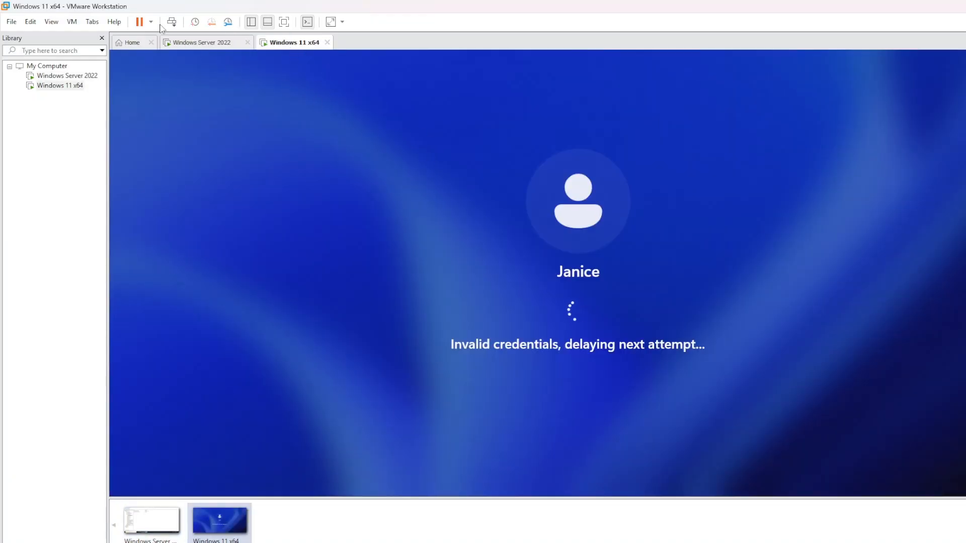
{"action": "left_click", "coordinate": [195, 44]}
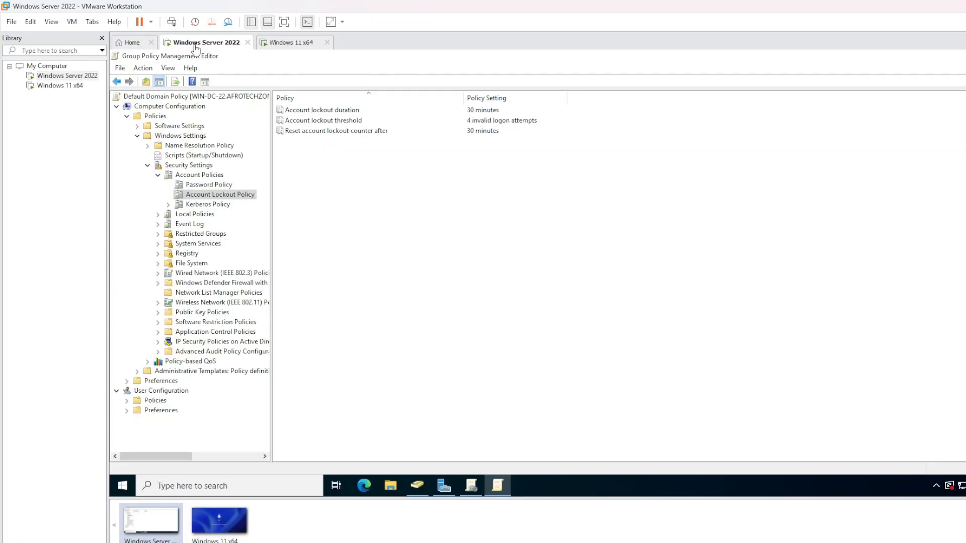
{"action": "left_click", "coordinate": [289, 44]}
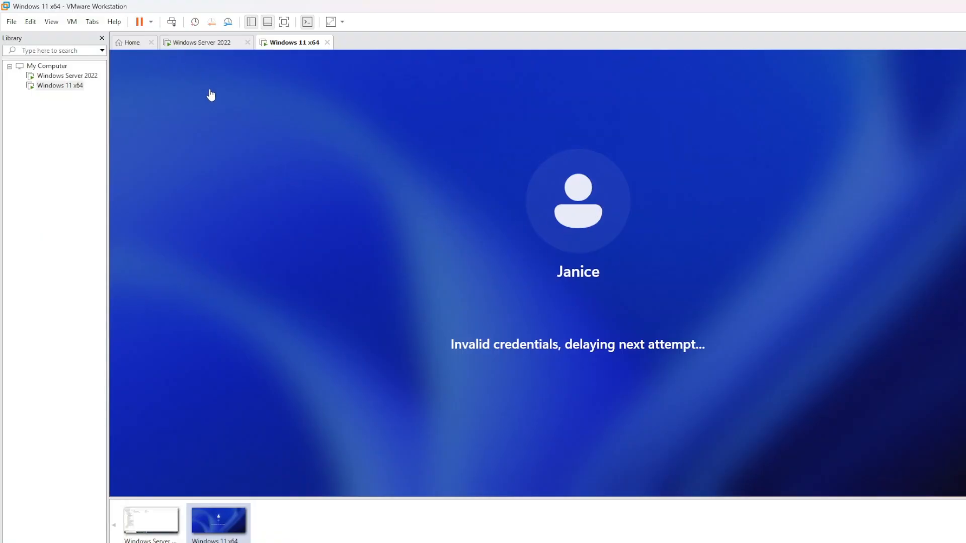
{"action": "left_click", "coordinate": [203, 43]}
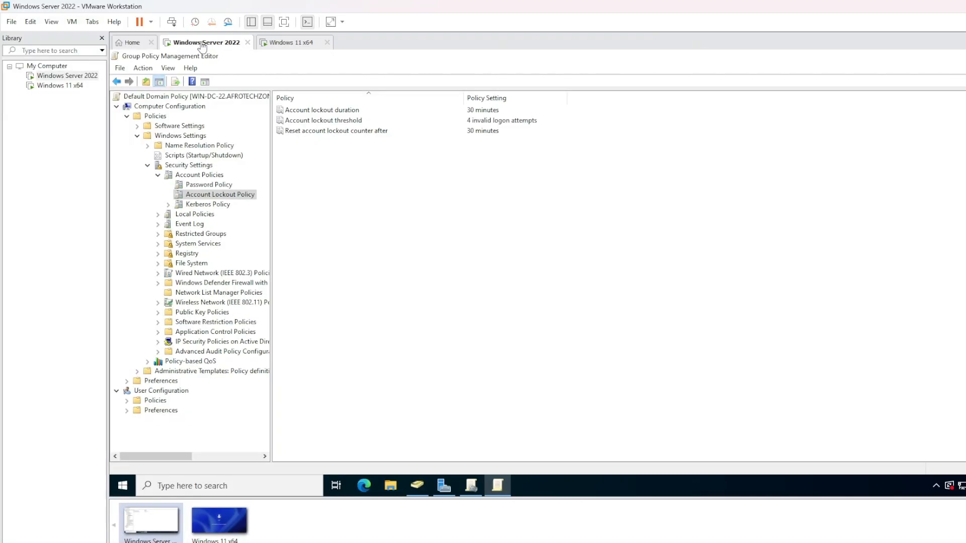
{"action": "left_click", "coordinate": [290, 45]}
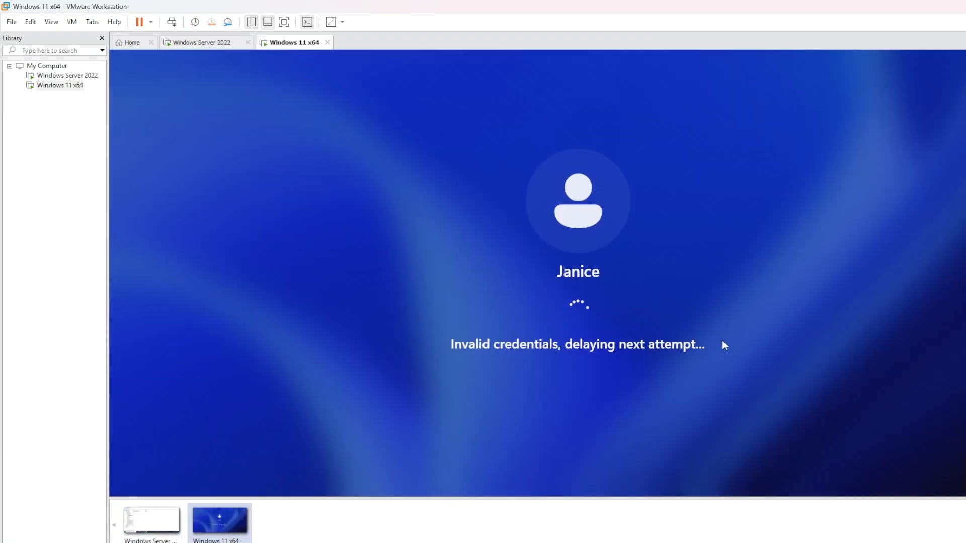
Restart the Windows 11 guest using Restart Guest from the power menu
{"action": "left_click", "coordinate": [150, 22]}
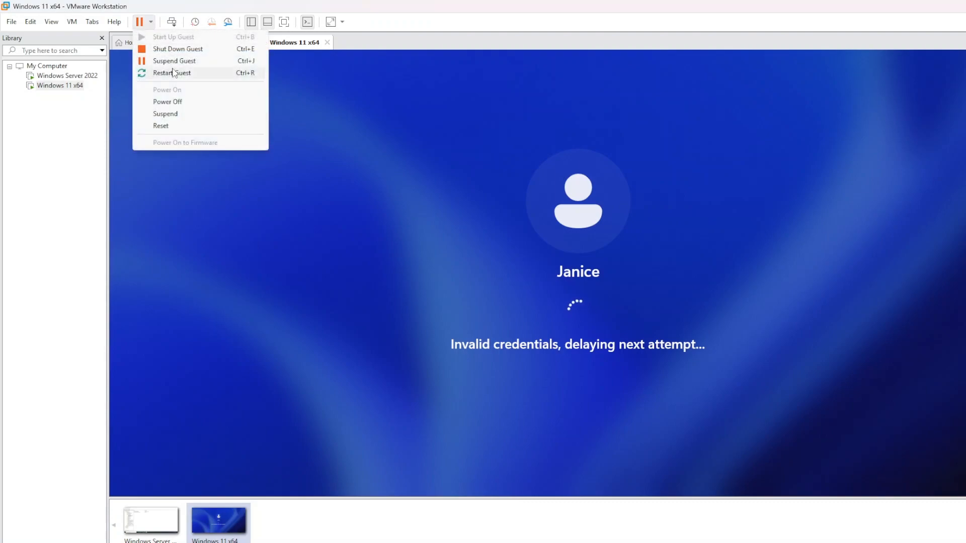
{"action": "left_click", "coordinate": [463, 396]}
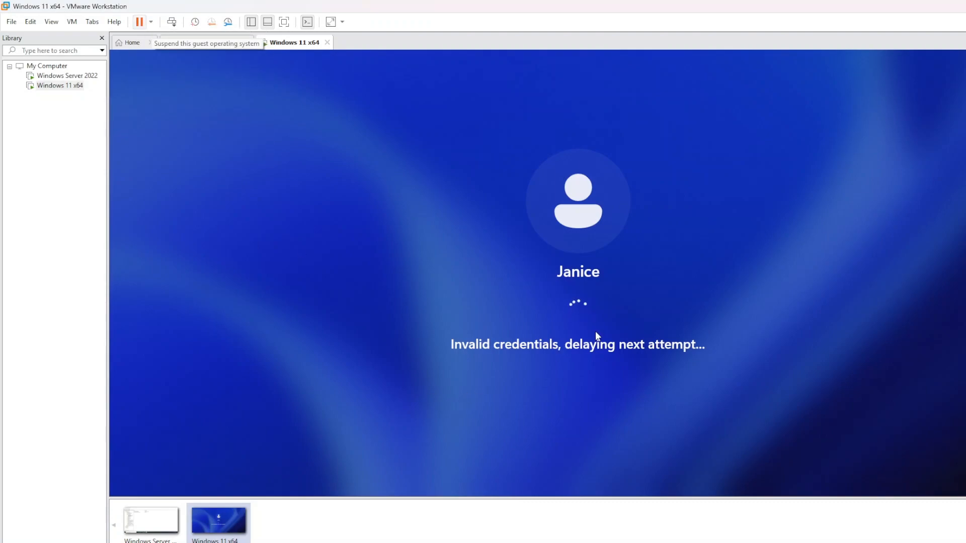
{"action": "left_click", "coordinate": [151, 22]}
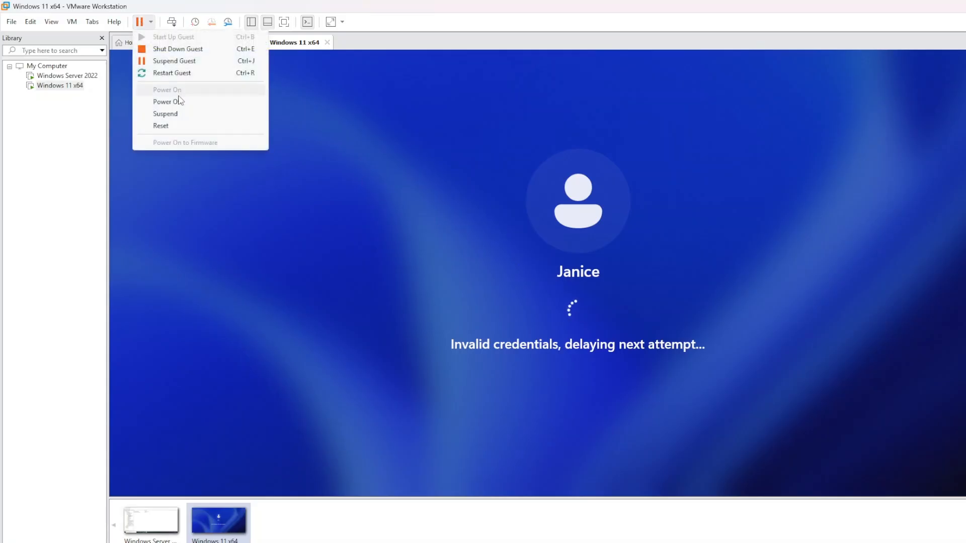
{"action": "left_click", "coordinate": [180, 73]}
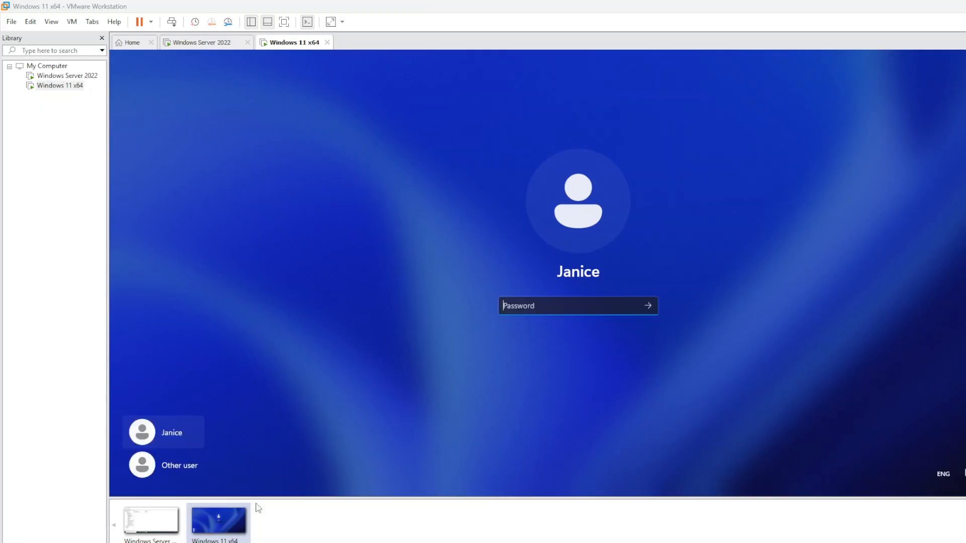
After the restart, submit another wrong password at the Windows 11 sign-in screen
{"action": "left_click", "coordinate": [591, 310]}
{"action": "type", "text": "•••••••"}
{"action": "key", "text": "Return"}
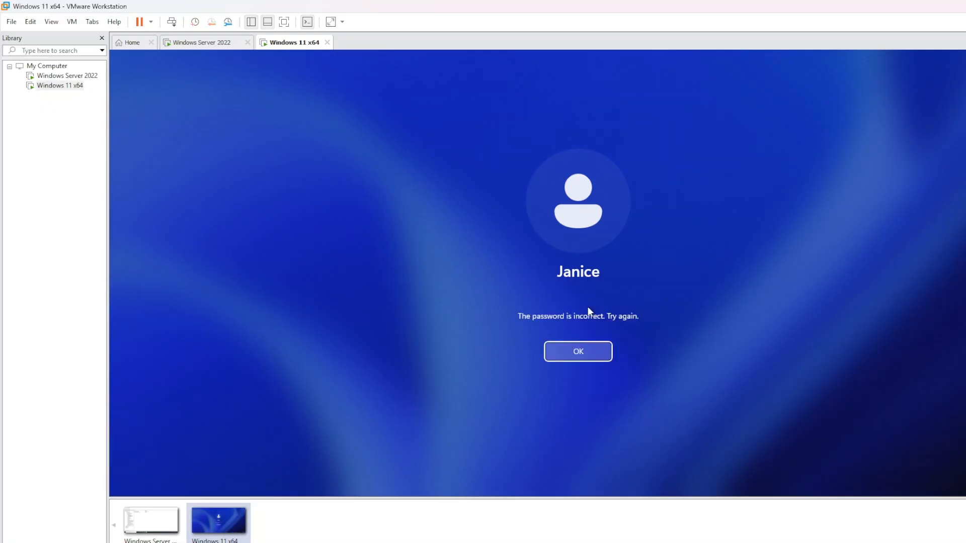
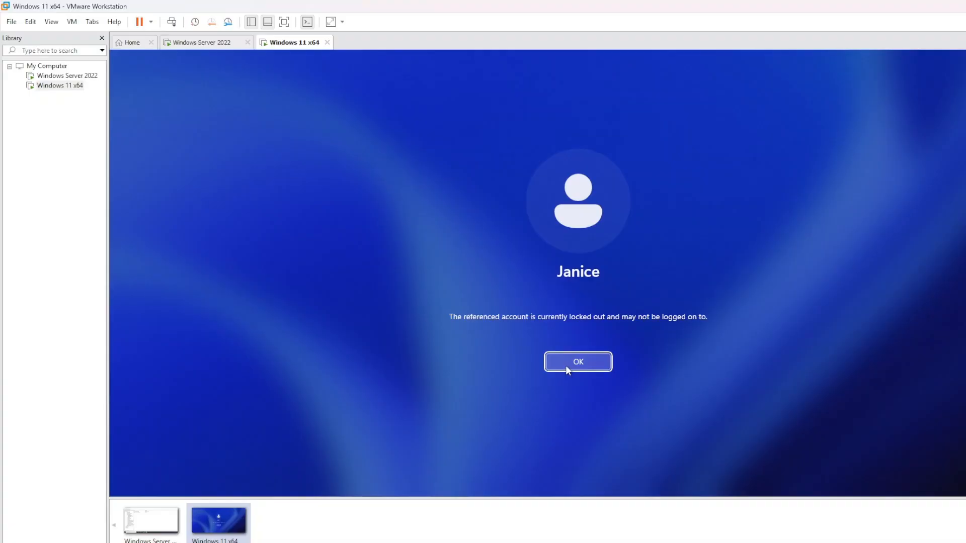
Dismiss the lockout message and retry the password on the Windows 11 sign-in screen
{"action": "left_click", "coordinate": [597, 364]}
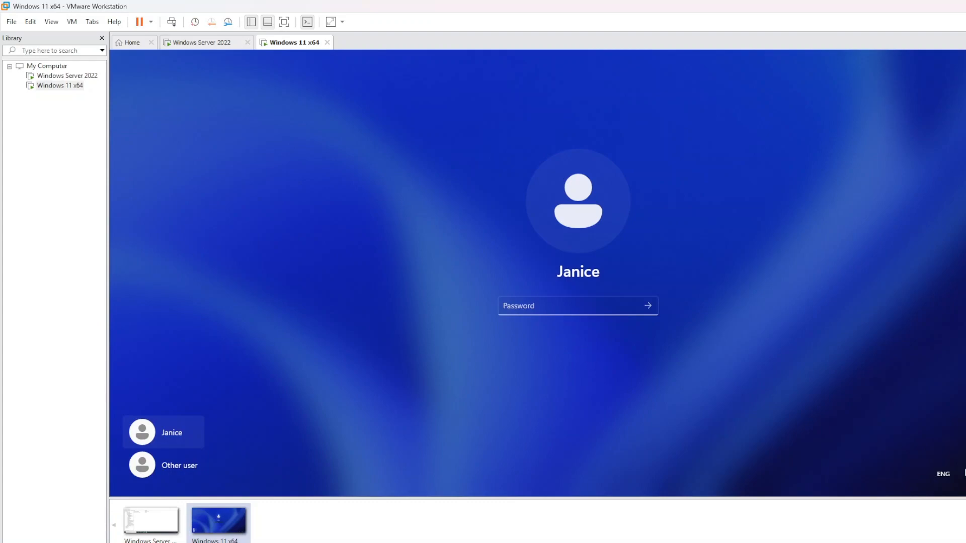
{"action": "left_click", "coordinate": [184, 43]}
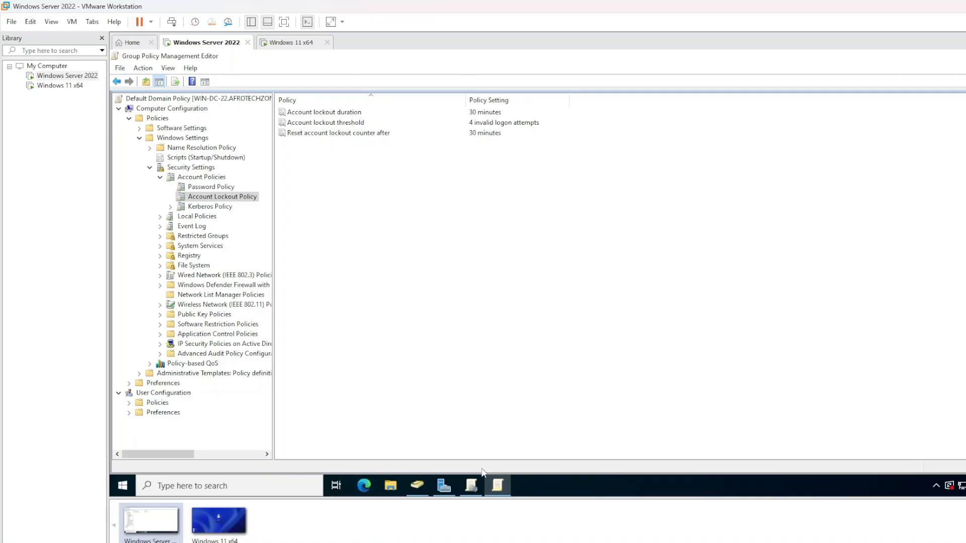
{"action": "mouse_move", "coordinate": [492, 492]}
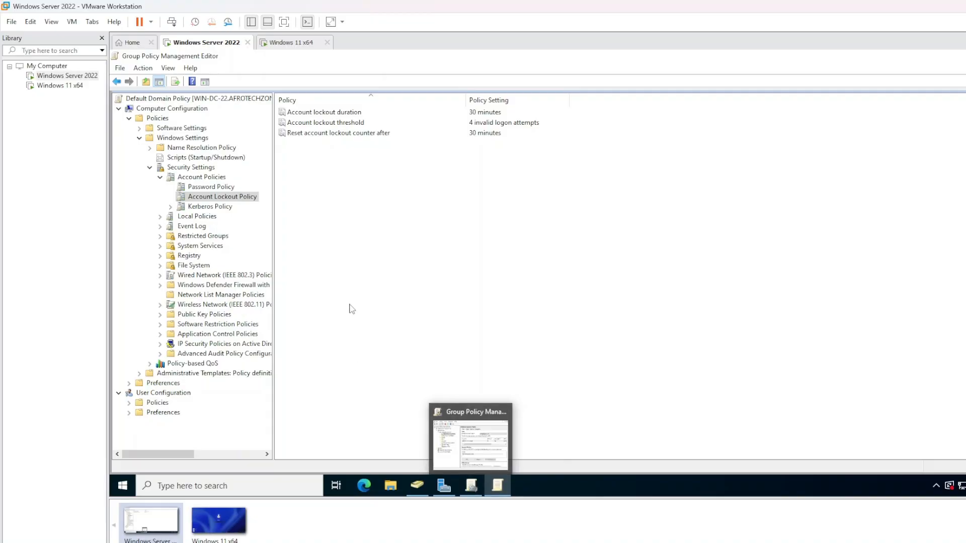
{"action": "left_click", "coordinate": [291, 44]}
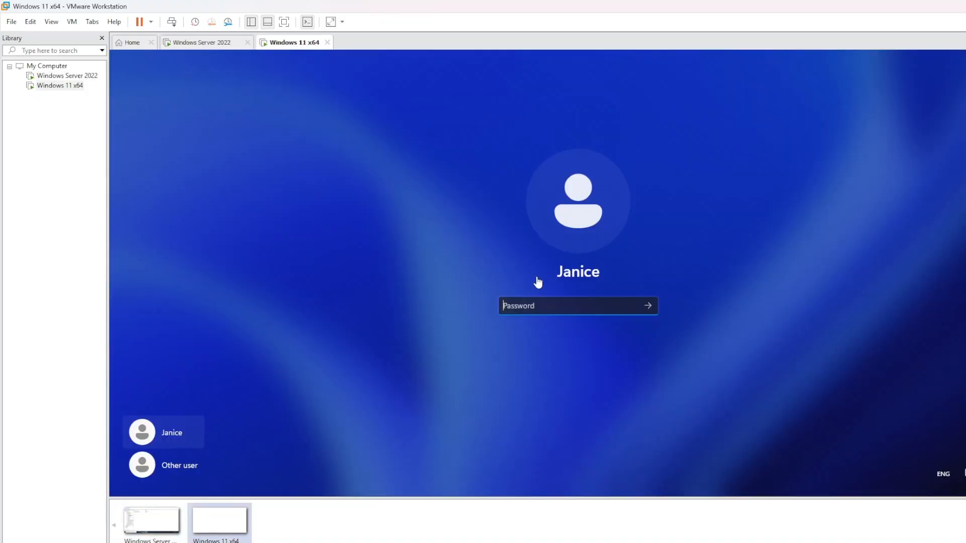
{"action": "type", "text": "•••"}
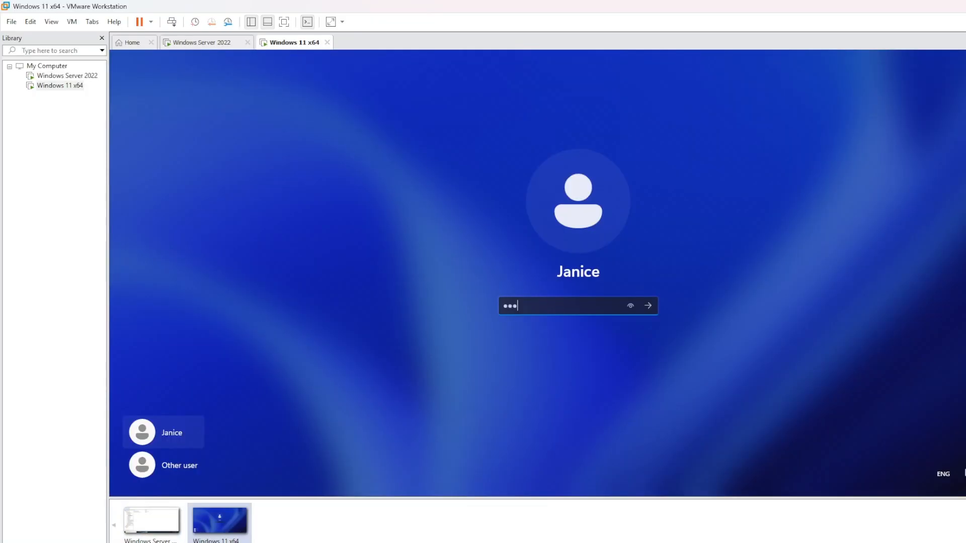
{"action": "key", "text": "Return"}
Dismiss the repeated lockout message and open Active Directory Users and Computers on the server
{"action": "left_click", "coordinate": [575, 364]}
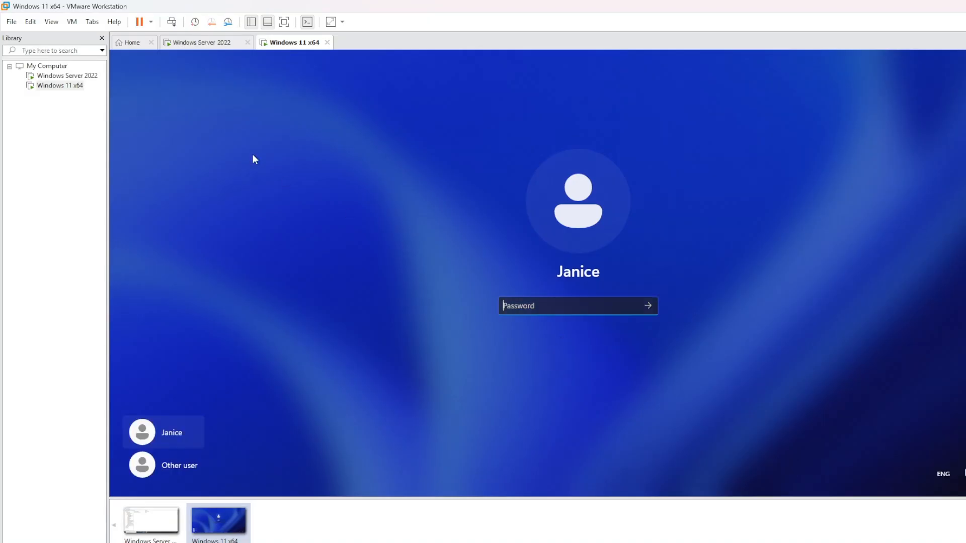
{"action": "left_click", "coordinate": [198, 44]}
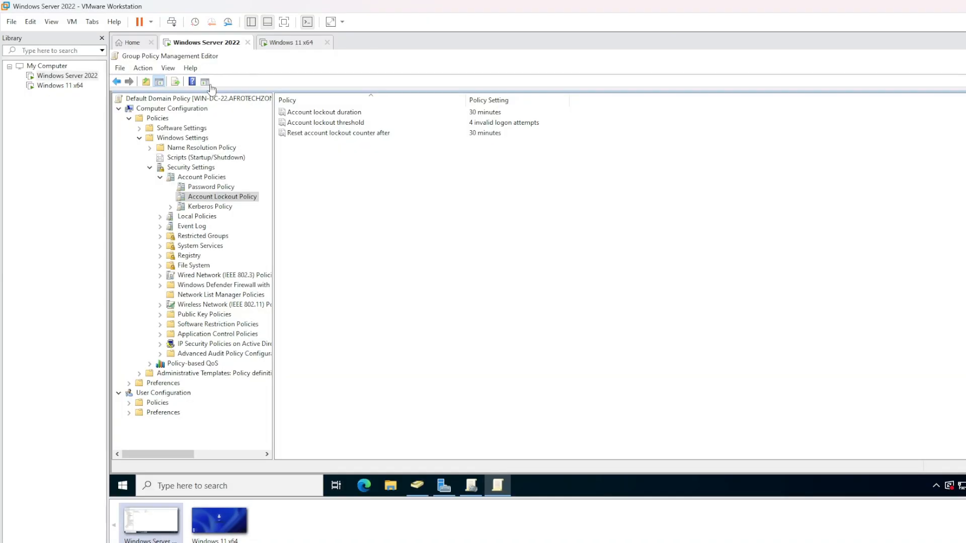
{"action": "left_click", "coordinate": [423, 494]}
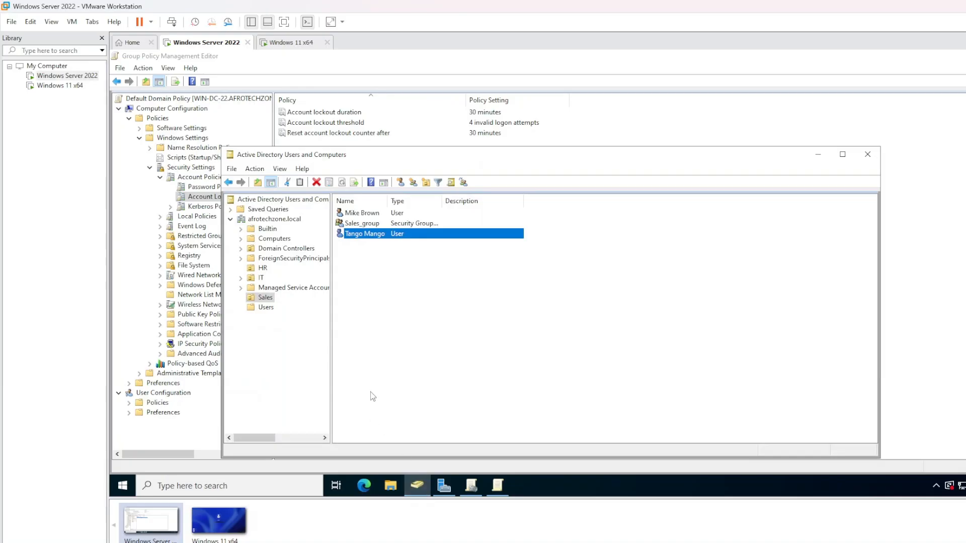
Clear the user-list selection, glance through the File and Action menus, and reposition the ADUC window
{"action": "left_click", "coordinate": [373, 397]}
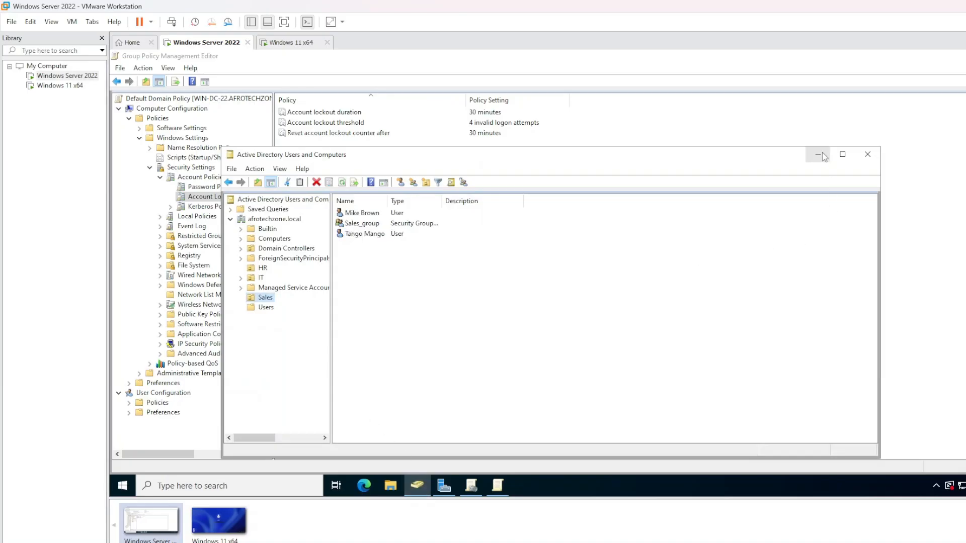
{"action": "left_click", "coordinate": [410, 345]}
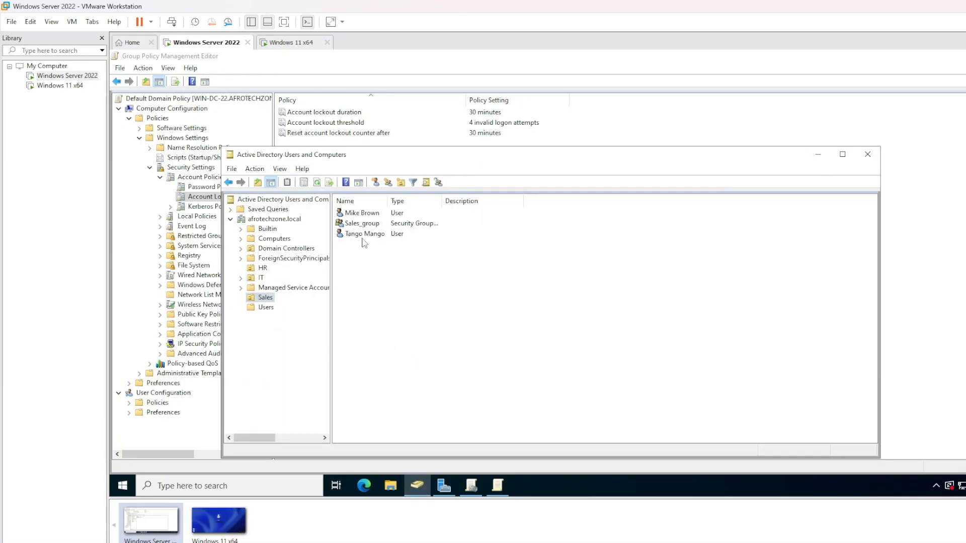
{"action": "left_click", "coordinate": [233, 170]}
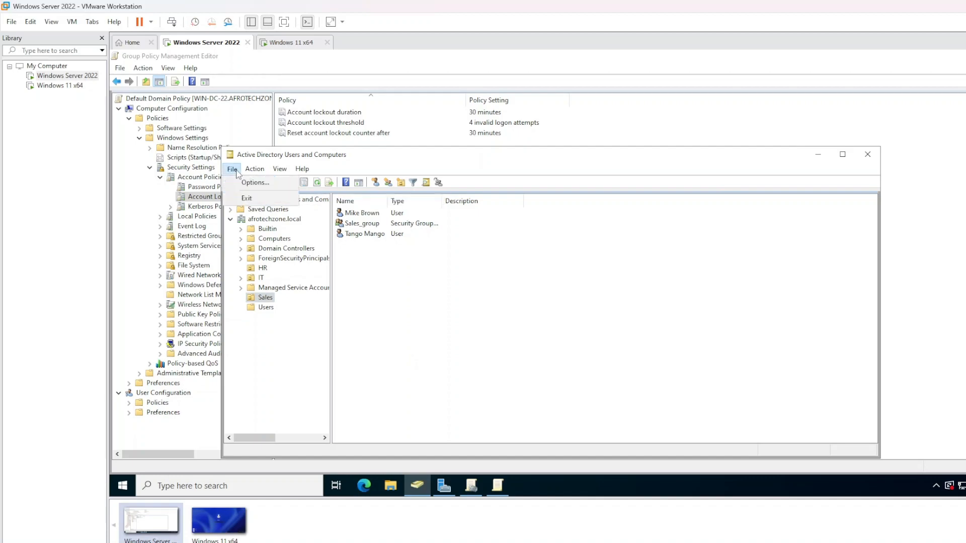
{"action": "left_click", "coordinate": [238, 171]}
{"action": "left_click", "coordinate": [253, 172]}
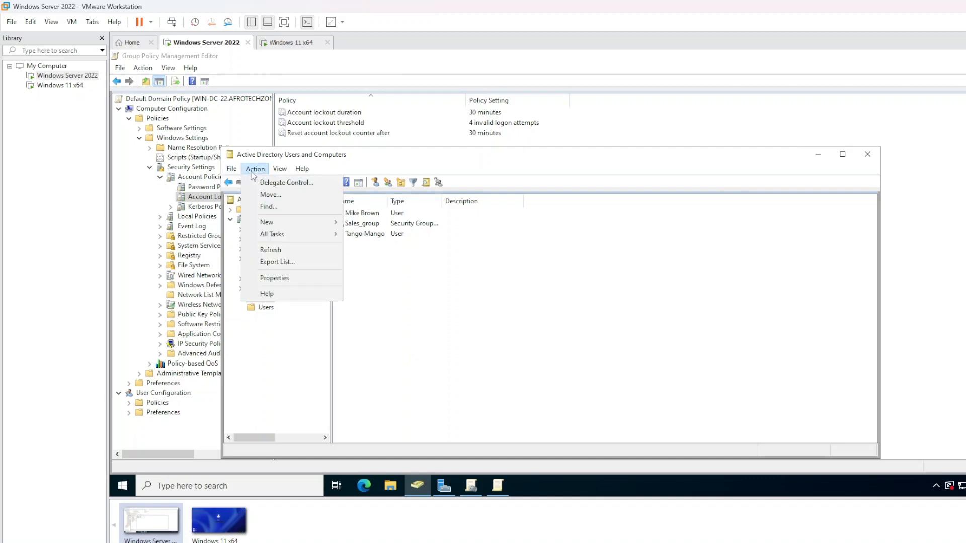
{"action": "left_click", "coordinate": [253, 173]}
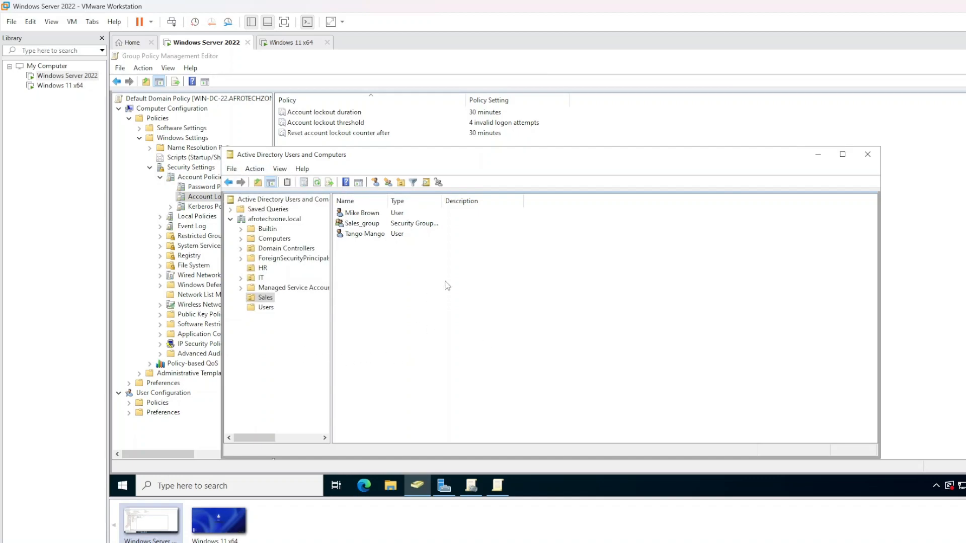
{"action": "left_click_drag", "start_coordinate": [466, 161], "coordinate": [518, 150]}
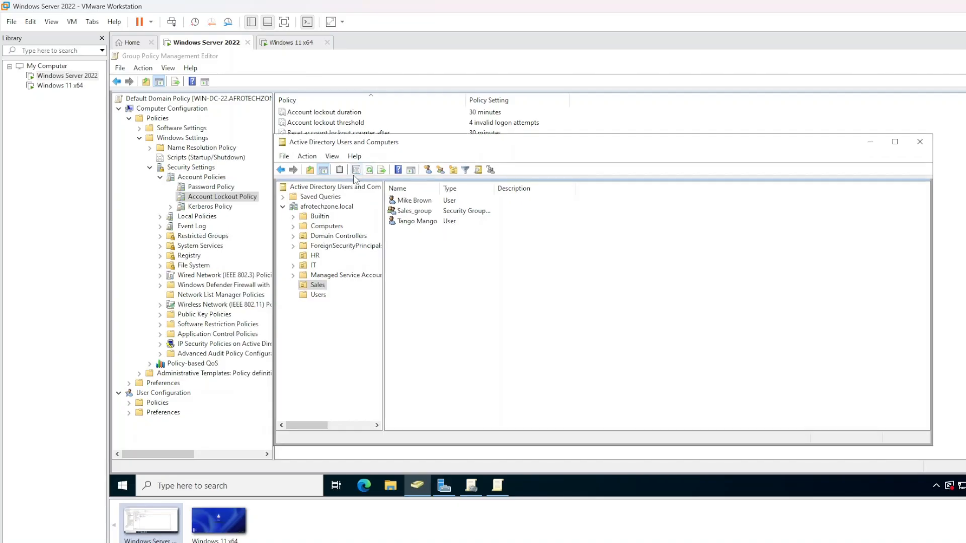
Open the locked-out HR user's Properties on the Account tab
{"action": "left_click", "coordinate": [319, 297]}
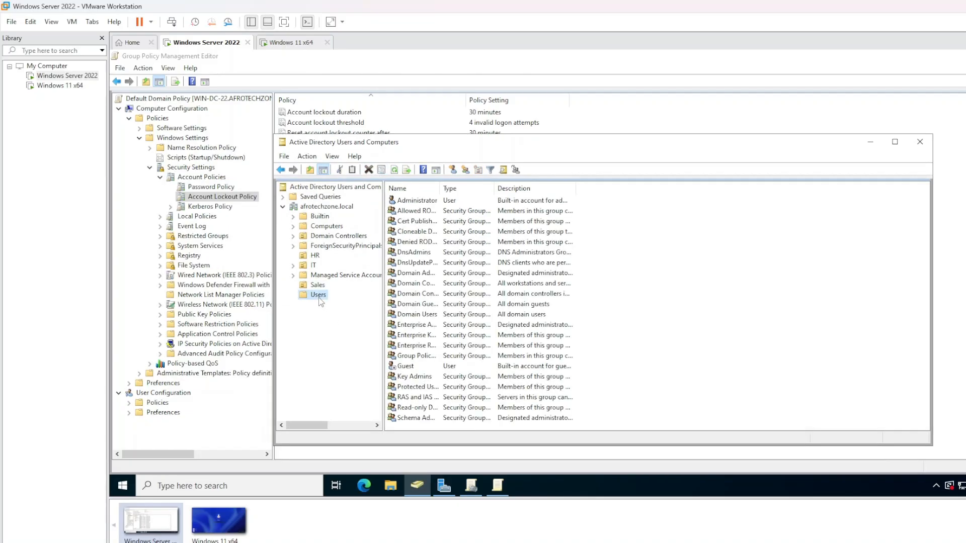
{"action": "left_click", "coordinate": [318, 286]}
{"action": "left_click", "coordinate": [315, 256]}
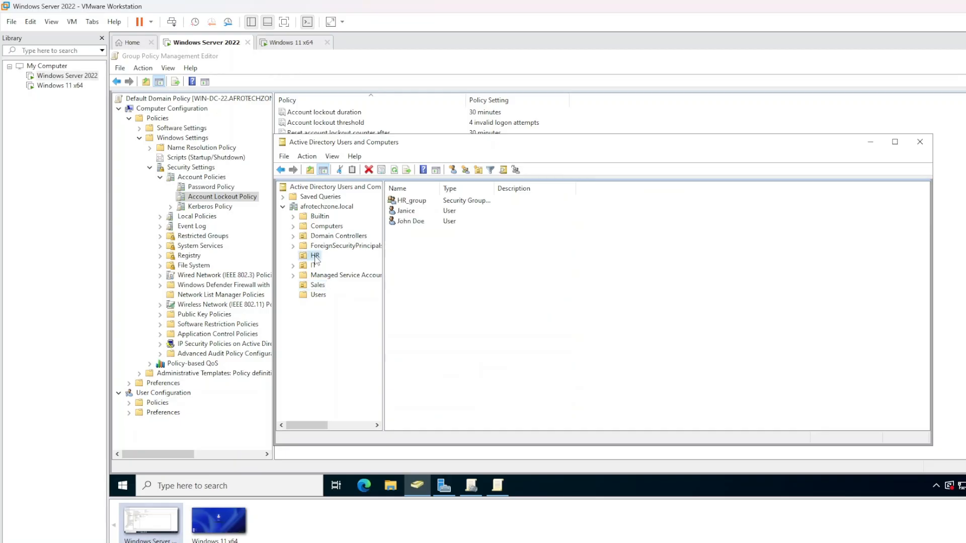
{"action": "left_click", "coordinate": [440, 221]}
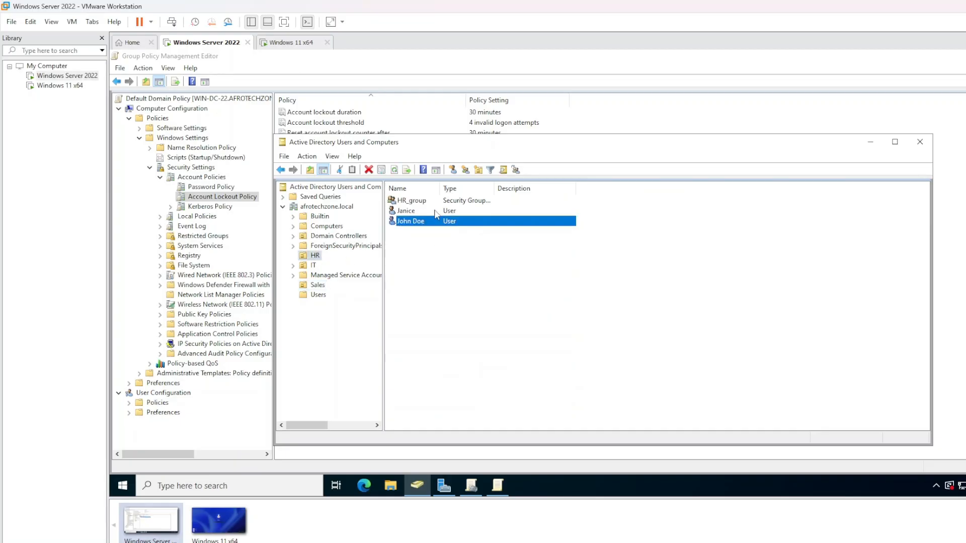
{"action": "left_click", "coordinate": [429, 211]}
{"action": "right_click", "coordinate": [411, 211]}
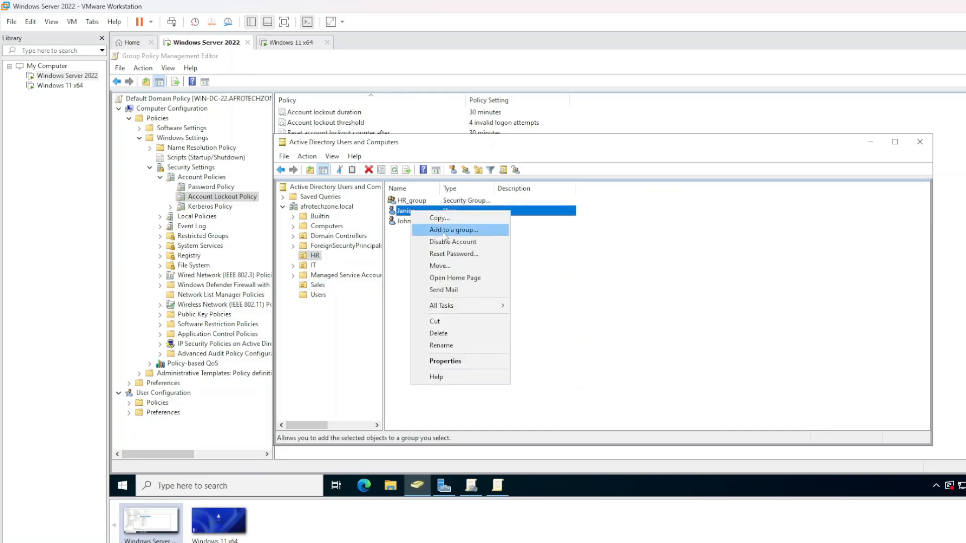
{"action": "left_click", "coordinate": [449, 361]}
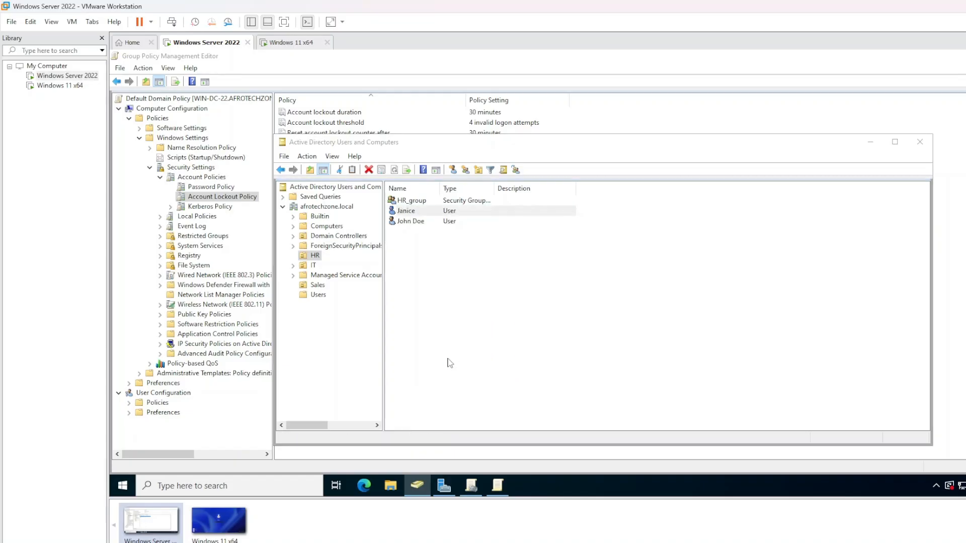
{"action": "left_click", "coordinate": [577, 190]}
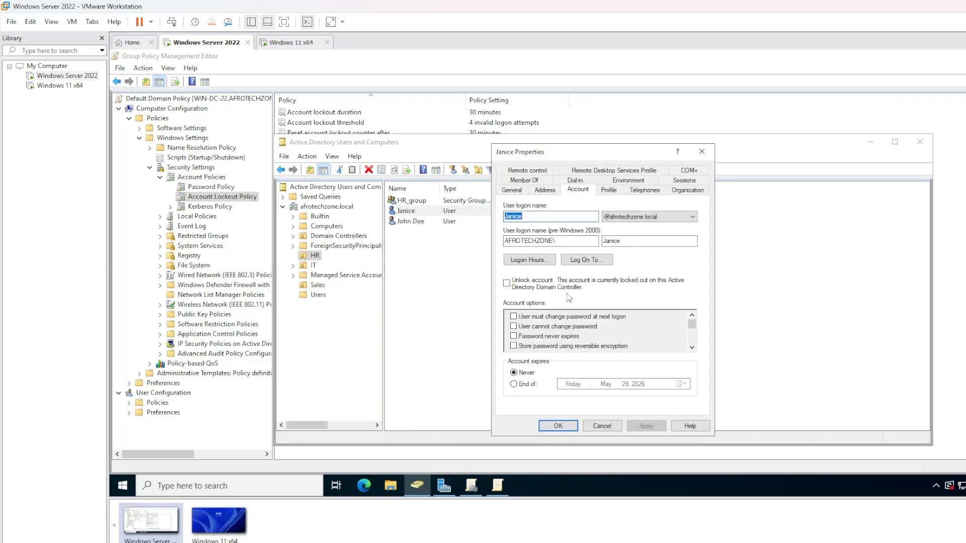
Tick 'Unlock account' for the HR user, apply it, and close Properties
{"action": "scroll", "coordinate": [568, 311], "scroll_direction": "down", "scroll_amount": 2}
{"action": "left_click", "coordinate": [507, 284]}
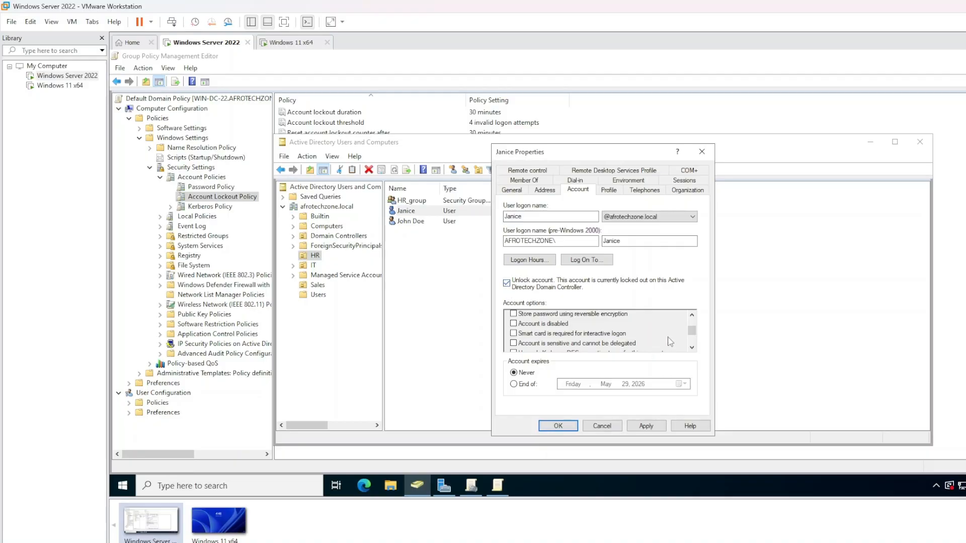
{"action": "mouse_move", "coordinate": [692, 332]}
{"action": "left_mouse_down"}
{"action": "mouse_move", "coordinate": [693, 342]}
{"action": "mouse_move", "coordinate": [694, 326]}
{"action": "left_mouse_up"}
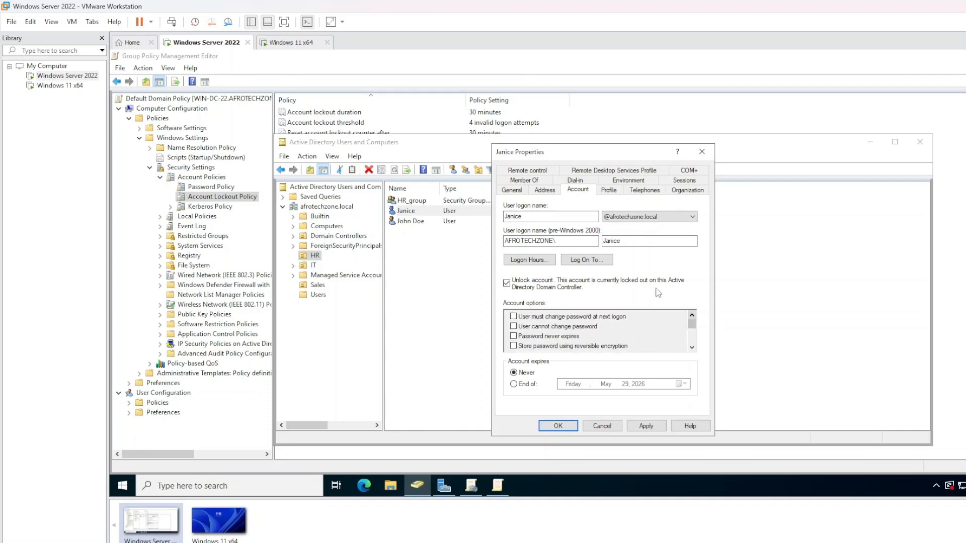
{"action": "left_click", "coordinate": [516, 287]}
{"action": "left_click", "coordinate": [648, 426]}
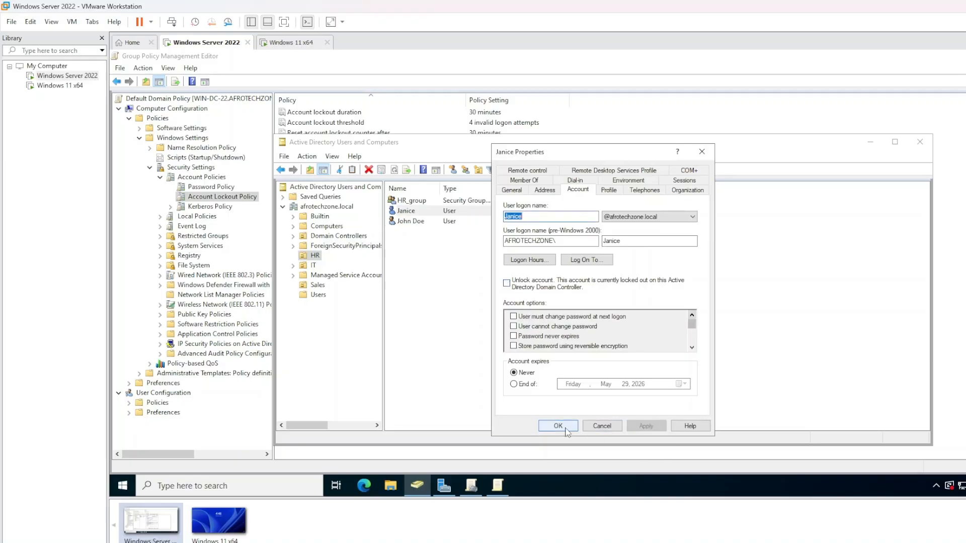
{"action": "left_click", "coordinate": [558, 426]}
{"action": "left_click", "coordinate": [477, 254]}
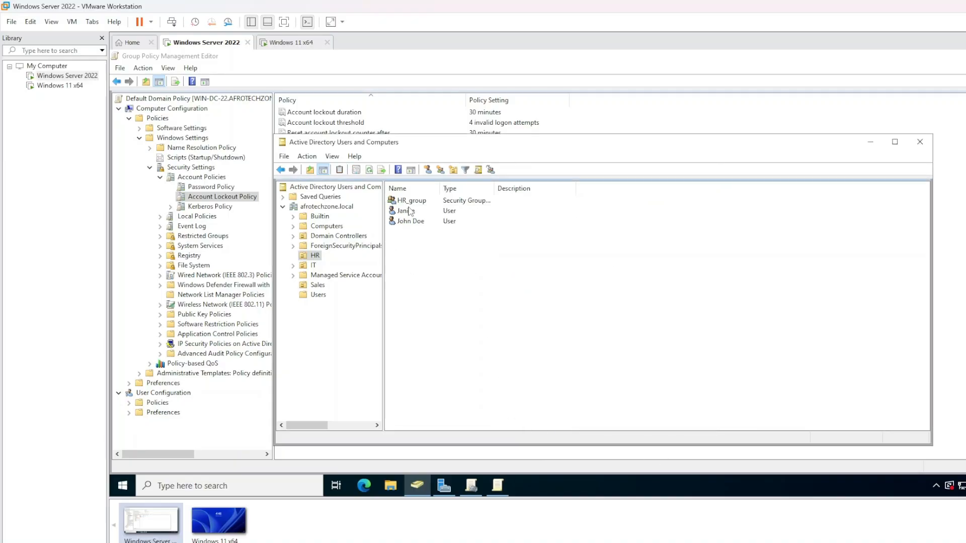
Reopen the HR user's Account tab to confirm no lockout, then switch to the Windows 11 VM
{"action": "right_click", "coordinate": [408, 211]}
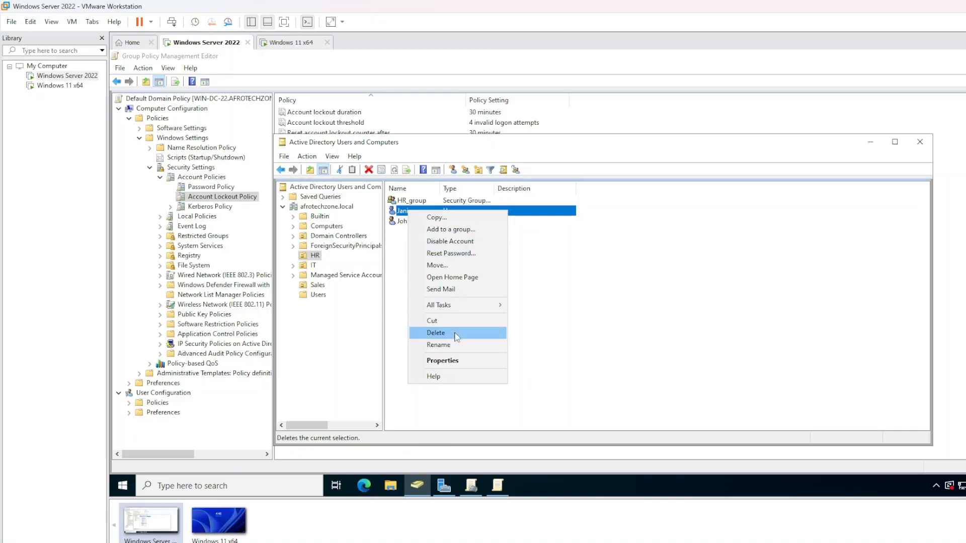
{"action": "left_click", "coordinate": [531, 267]}
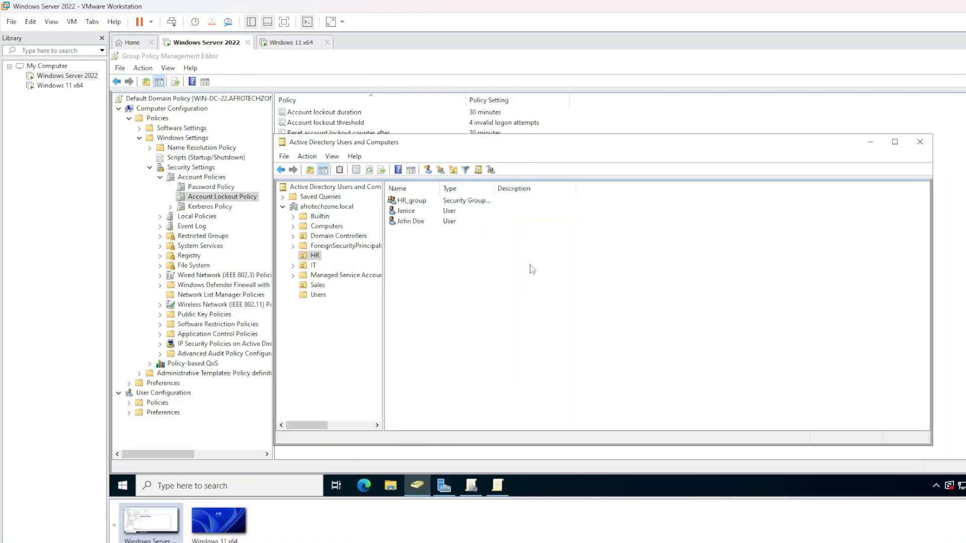
{"action": "double_click", "coordinate": [406, 211]}
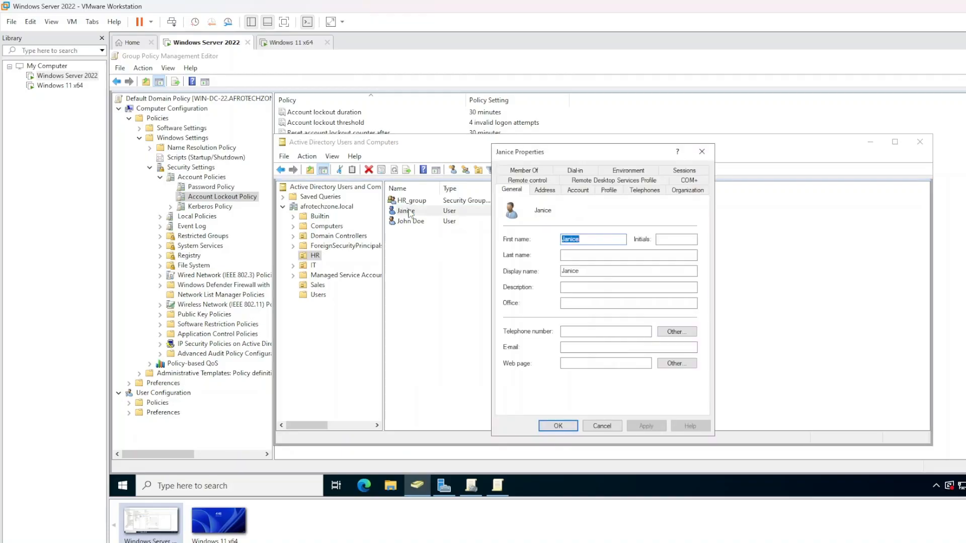
{"action": "left_click", "coordinate": [578, 190]}
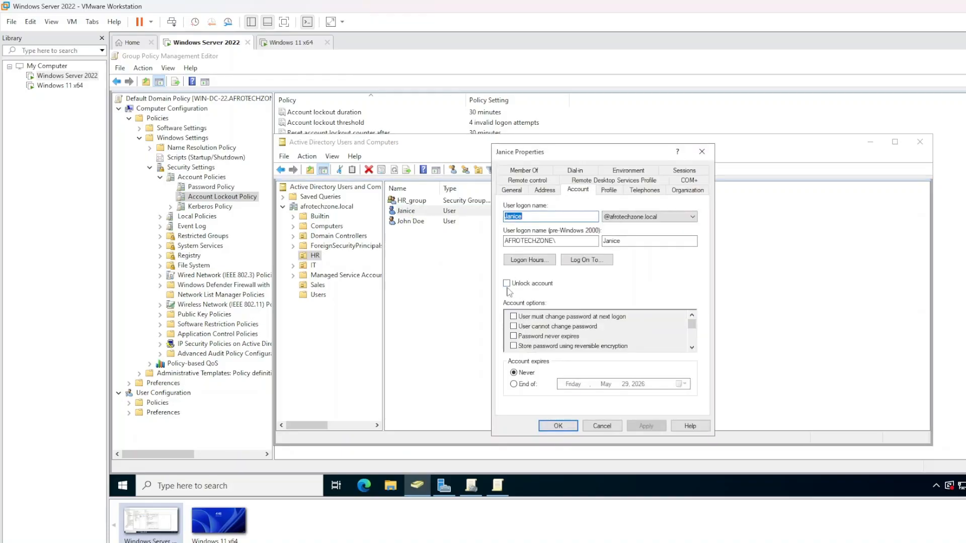
{"action": "left_click", "coordinate": [568, 426]}
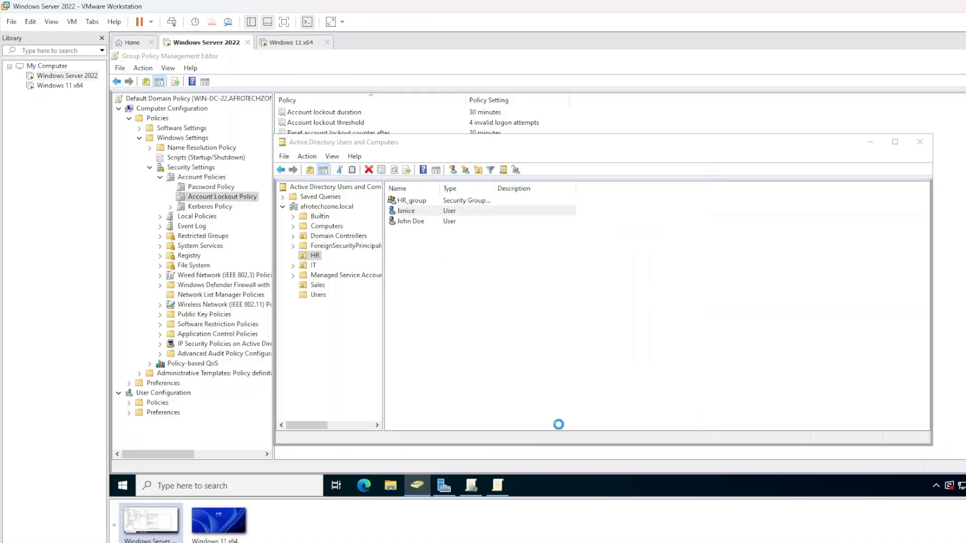
{"action": "left_click", "coordinate": [297, 43]}
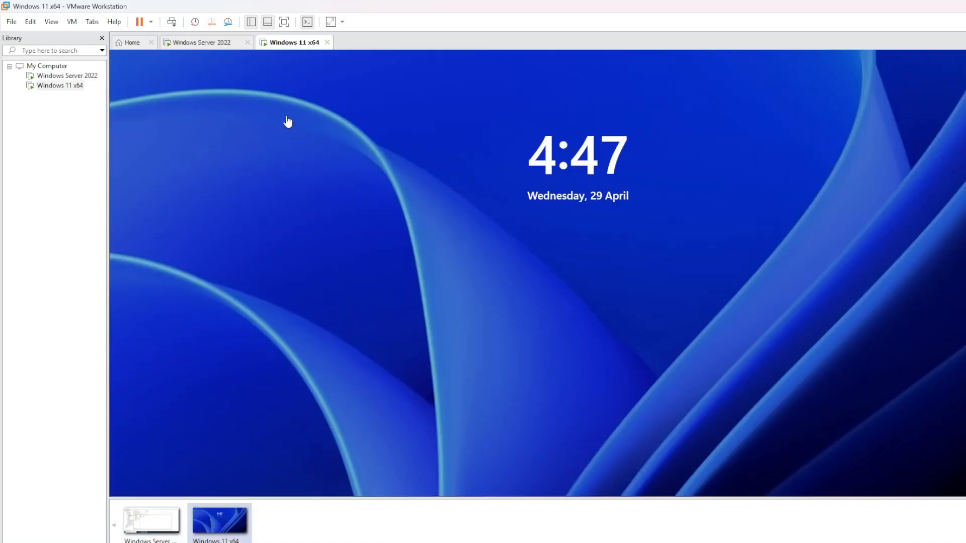
Sign in to Windows 11 as the HR user from the lock screen
{"action": "left_click", "coordinate": [172, 22]}
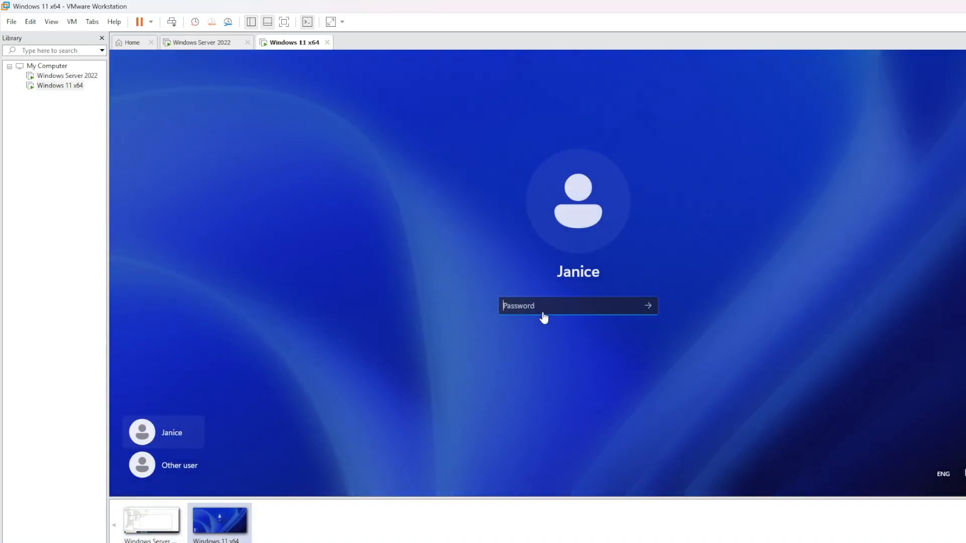
{"action": "type", "text": "*******"}
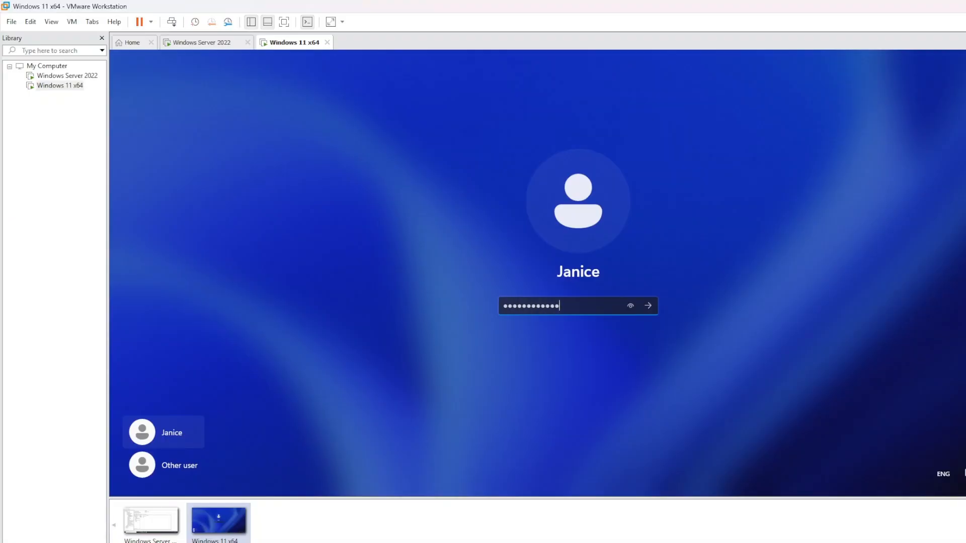
{"action": "type", "text": "********"}
{"action": "key", "text": "Return"}
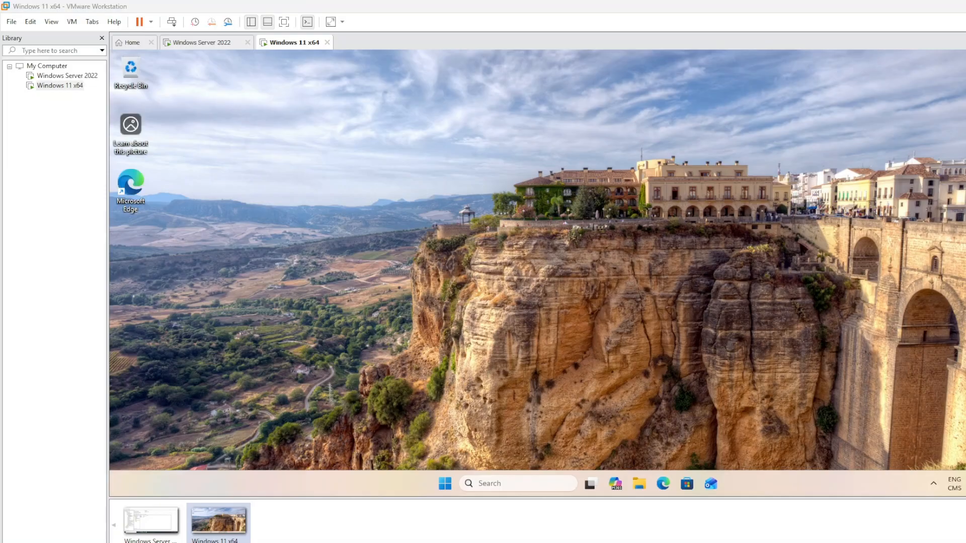
{"action": "right_click", "coordinate": [393, 235]}
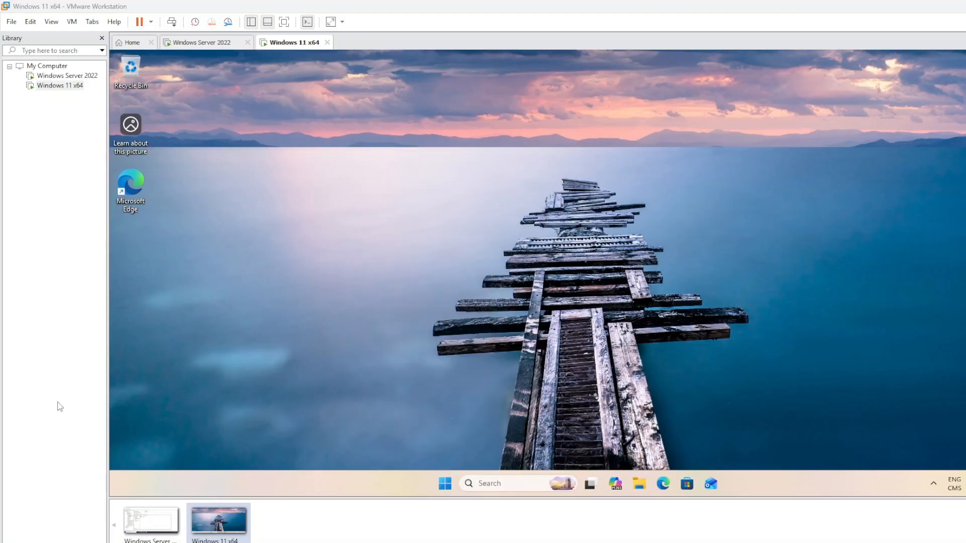
{"action": "left_click", "coordinate": [361, 282]}
{"action": "right_click", "coordinate": [361, 281]}
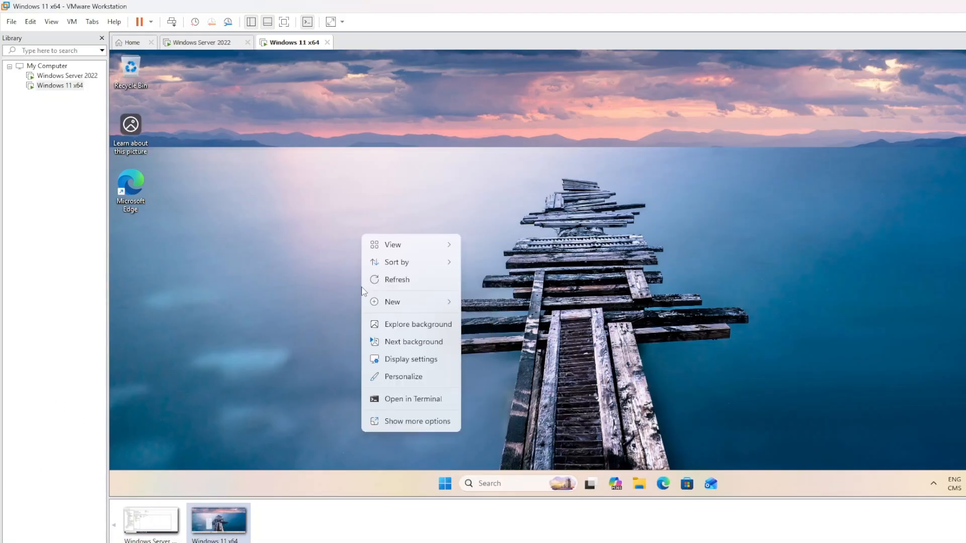
{"action": "left_click", "coordinate": [387, 283]}
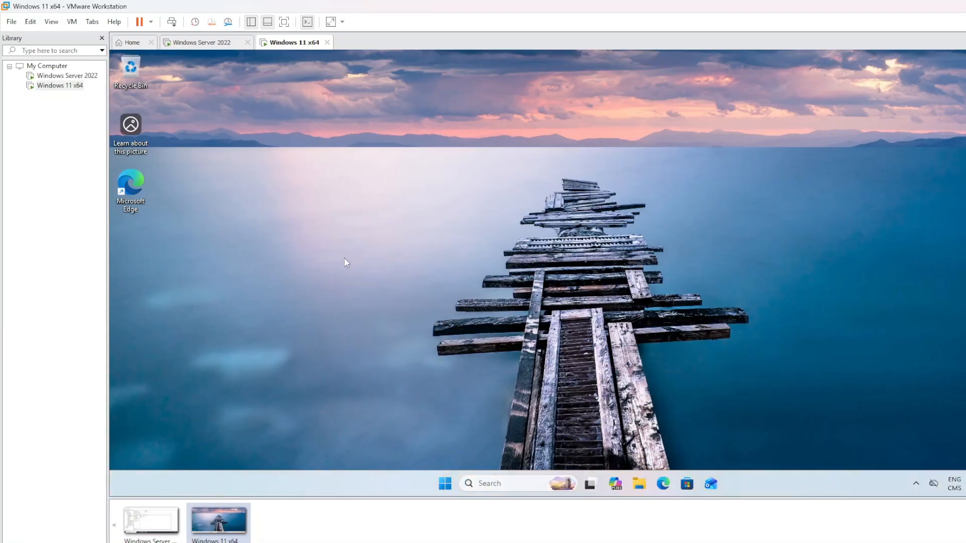
{"action": "right_click", "coordinate": [304, 202]}
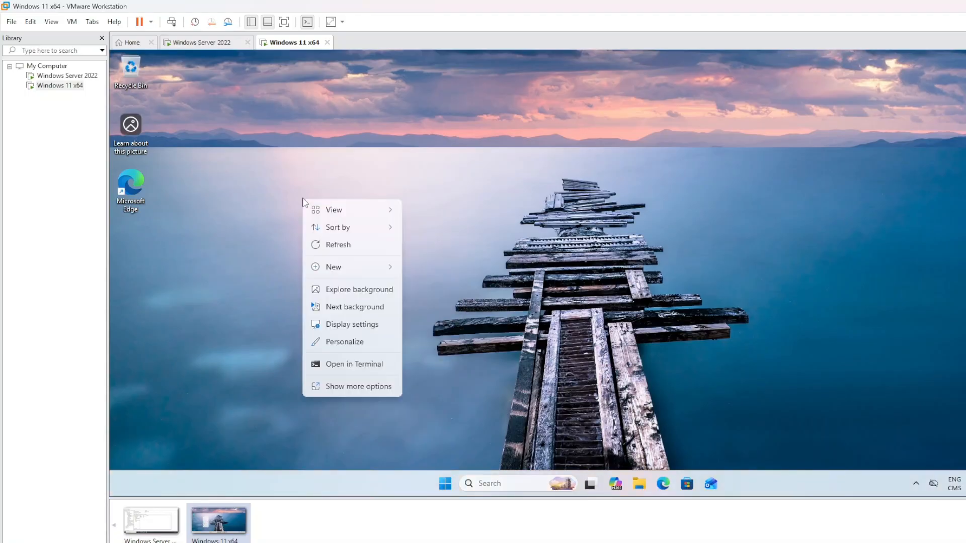
{"action": "left_click", "coordinate": [355, 247]}
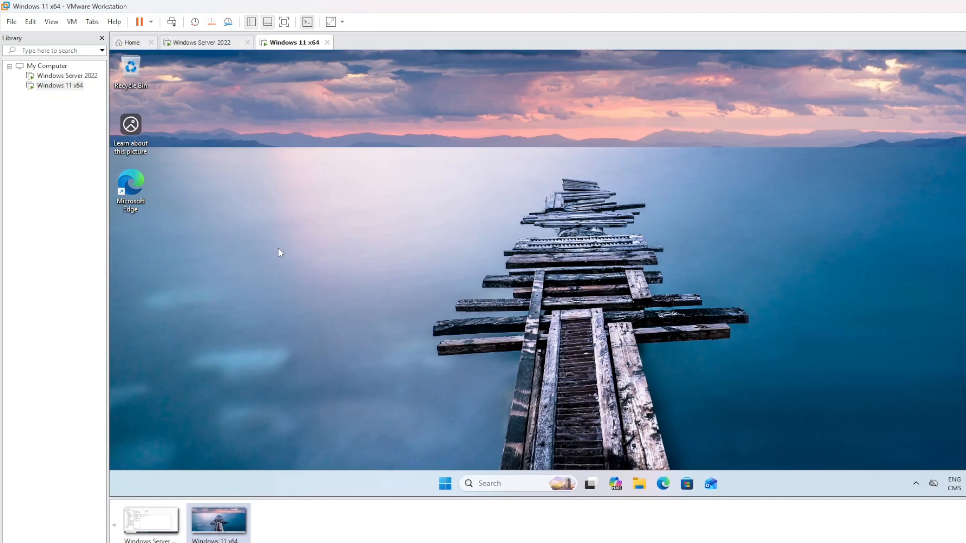
Switch to the Windows Server 2022 VM and minimize the ADUC window
{"action": "left_click", "coordinate": [186, 43]}
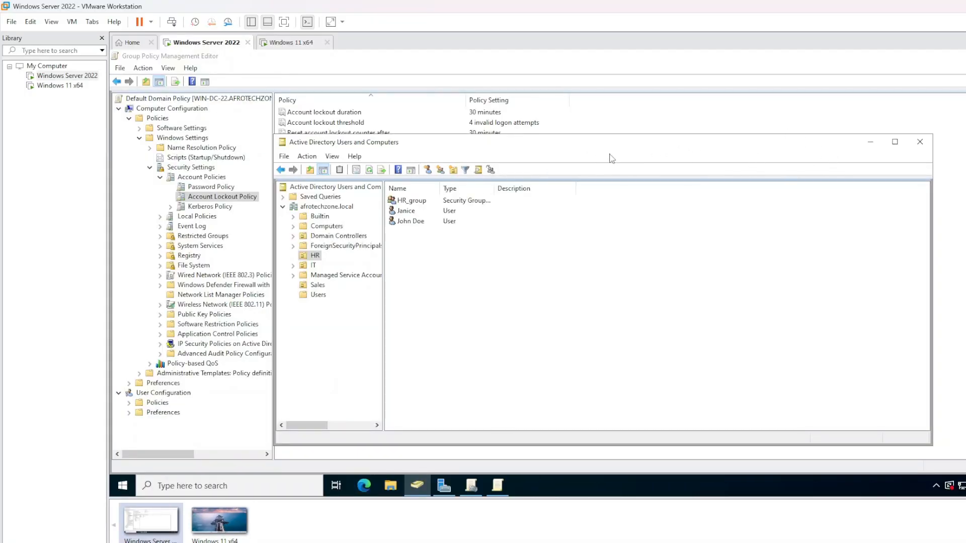
{"action": "left_click_drag", "start_coordinate": [354, 146], "coordinate": [316, 143]}
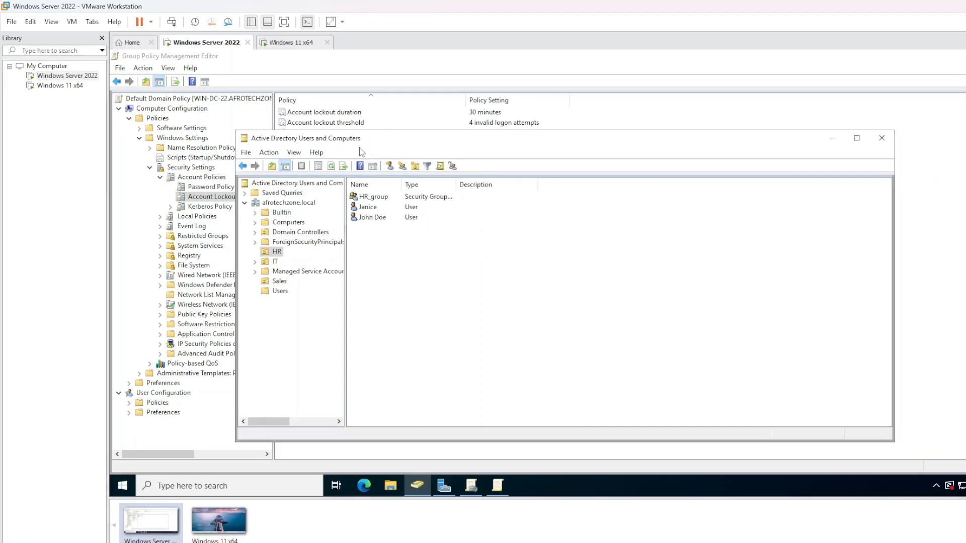
{"action": "left_click", "coordinate": [827, 144]}
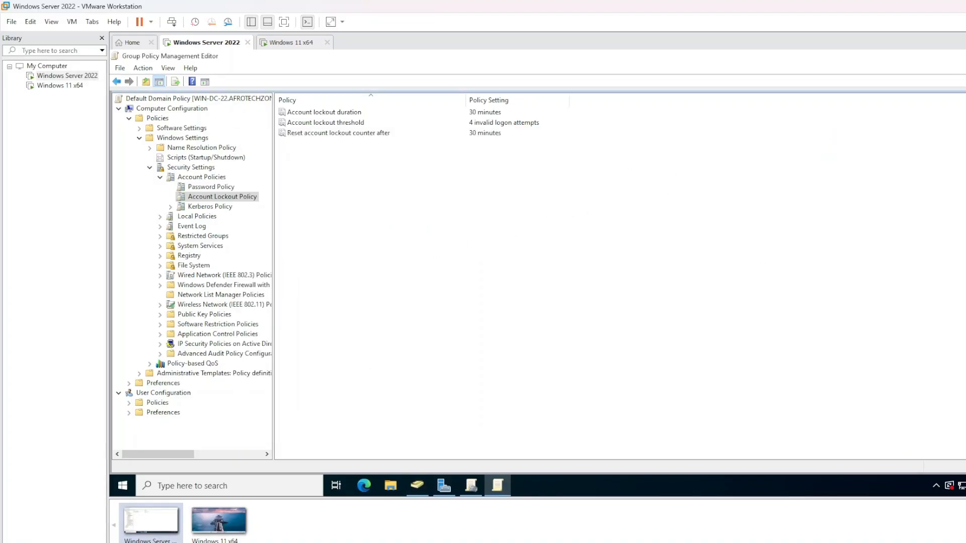
Restore the Group Policy Management Editor window and close it
{"action": "left_click", "coordinate": [965, 56]}
{"action": "left_click_drag", "start_coordinate": [460, 112], "coordinate": [566, 122]}
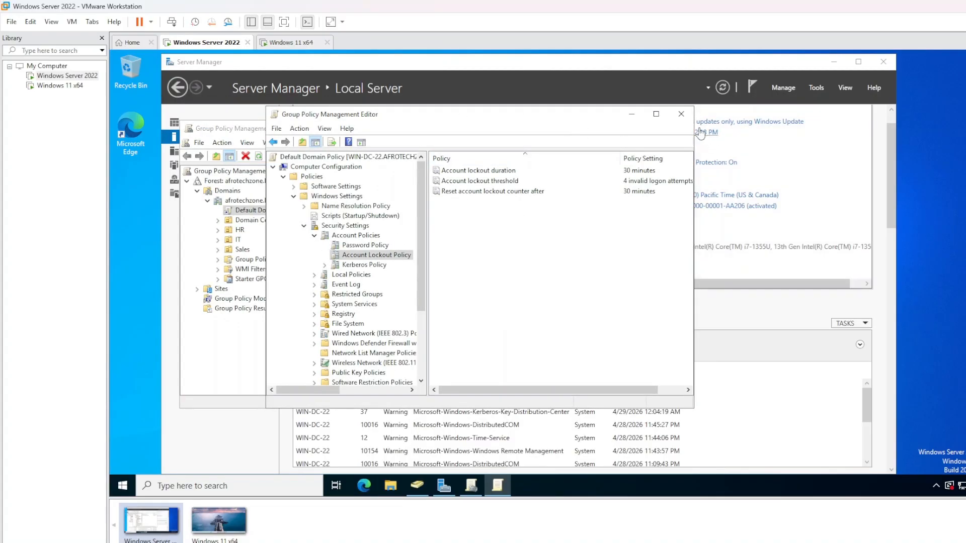
{"action": "left_click", "coordinate": [681, 114]}
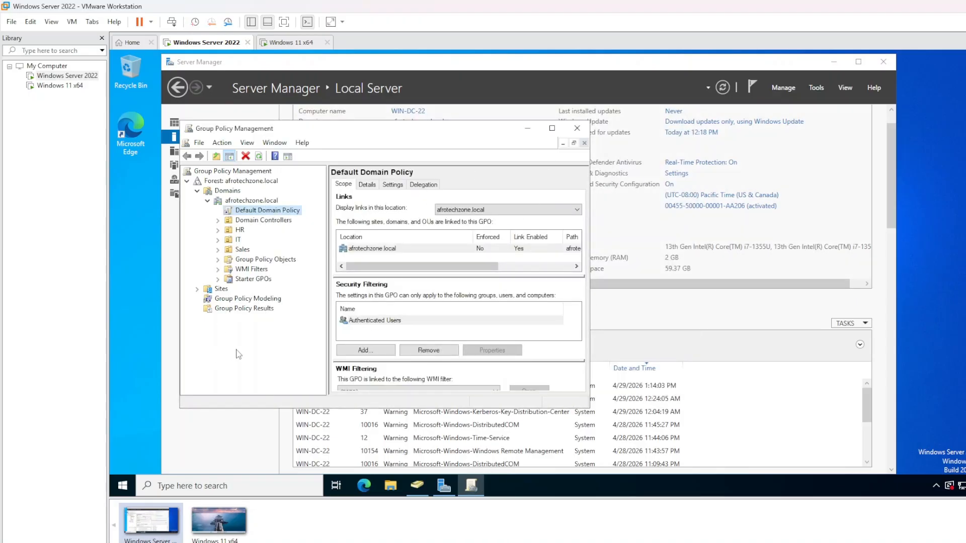
Reopen Default Domain Policy in the editor, then close the editor again
{"action": "right_click", "coordinate": [288, 215]}
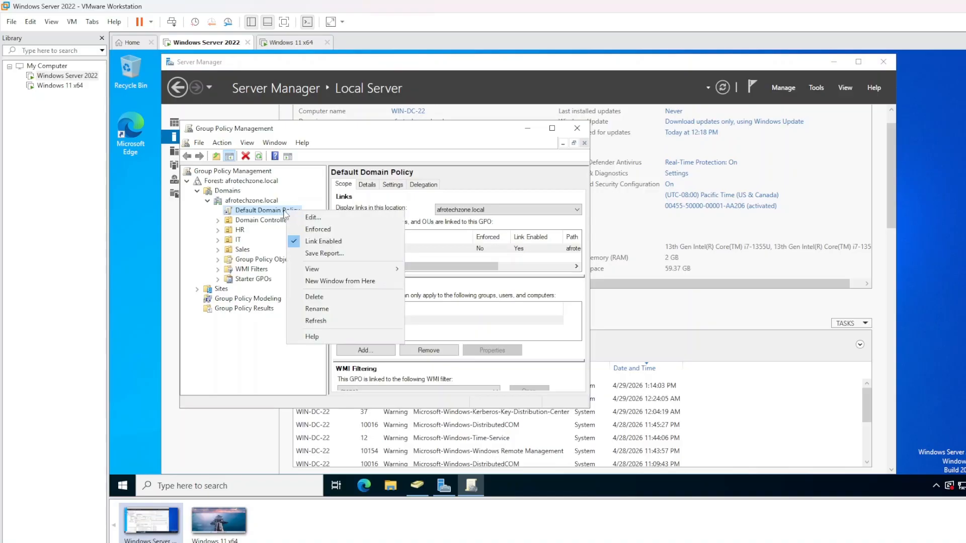
{"action": "left_click", "coordinate": [308, 215]}
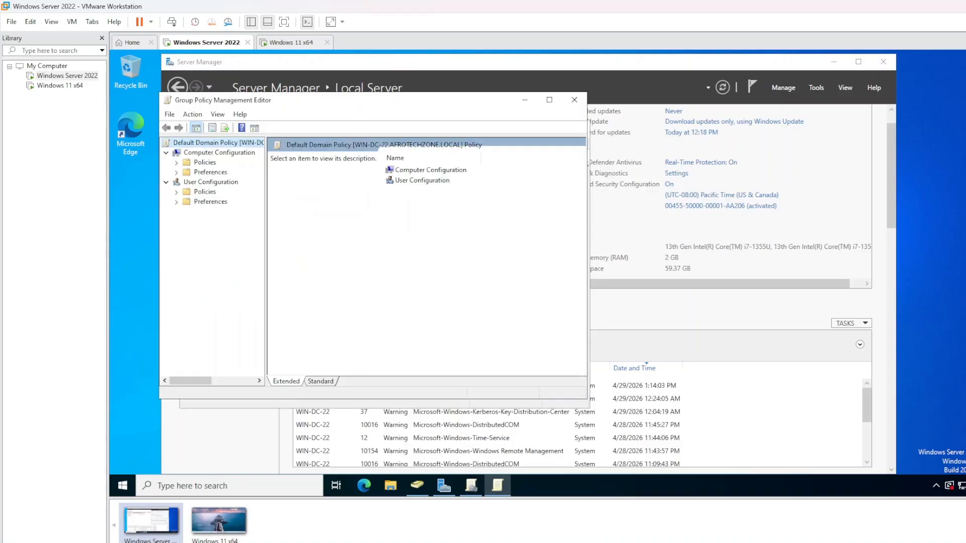
{"action": "left_click_drag", "start_coordinate": [304, 99], "coordinate": [496, 149]}
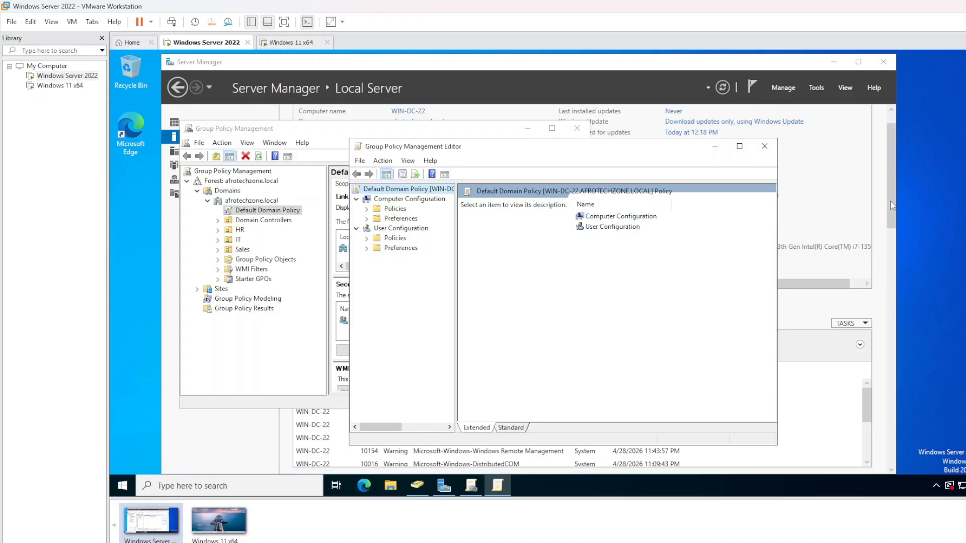
{"action": "left_click", "coordinate": [764, 146]}
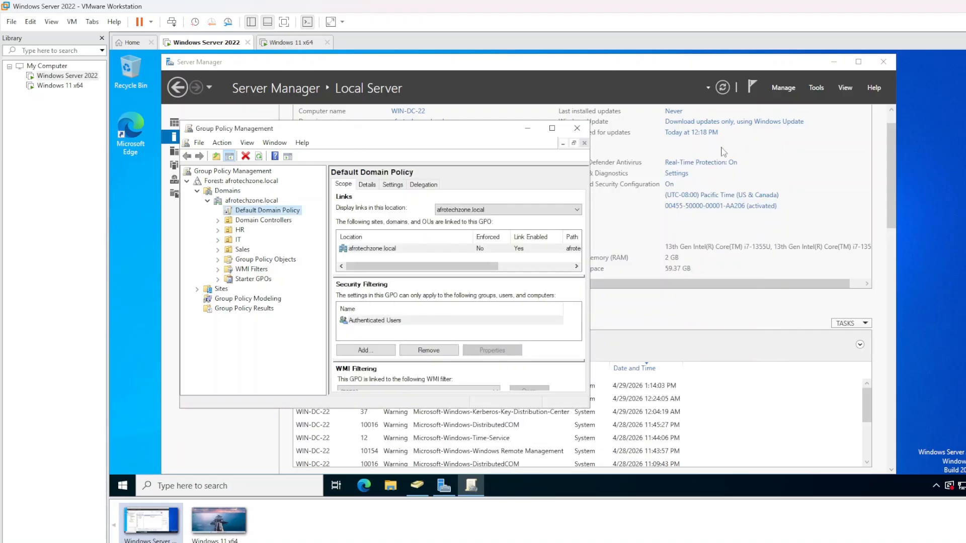
Create a new GPO under Group Policy Objects named 'Disable removable media GPO'
{"action": "right_click", "coordinate": [240, 262]}
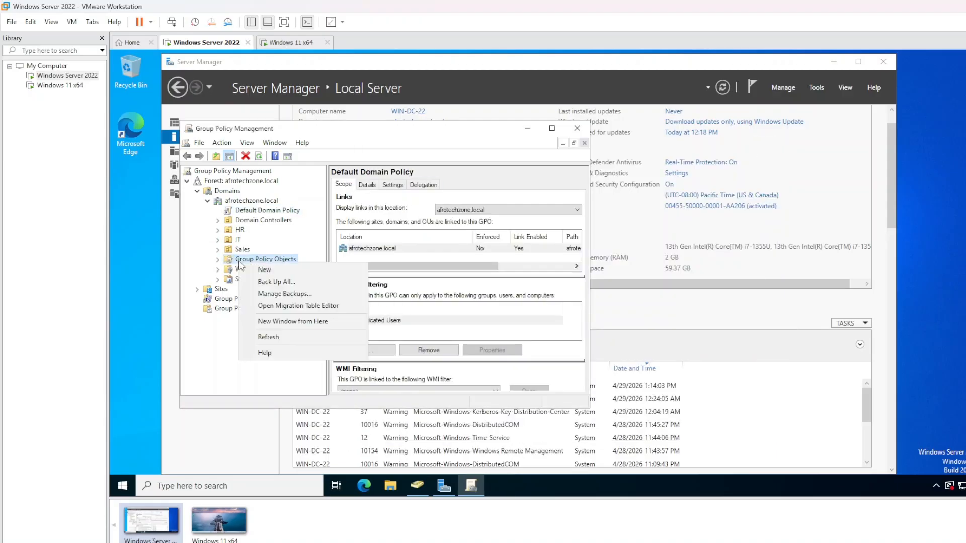
{"action": "left_click", "coordinate": [281, 271]}
{"action": "double_click", "coordinate": [360, 253]}
{"action": "left_click", "coordinate": [359, 253]}
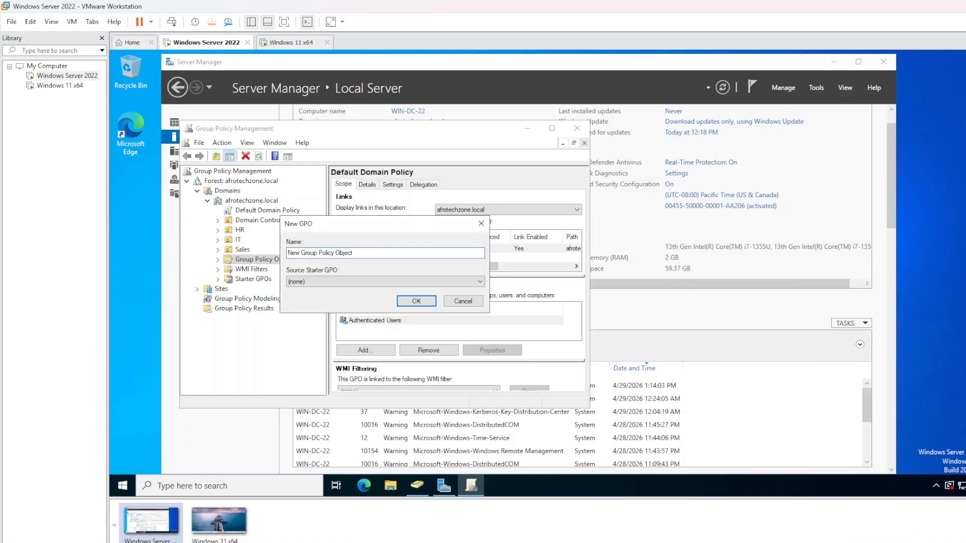
{"action": "key", "text": "ctrl+a"}
{"action": "key", "text": "BackSpace"}
{"action": "type", "text": "Disabl"}
{"action": "type", "text": "GPO"}
{"action": "left_click", "coordinate": [409, 302]}
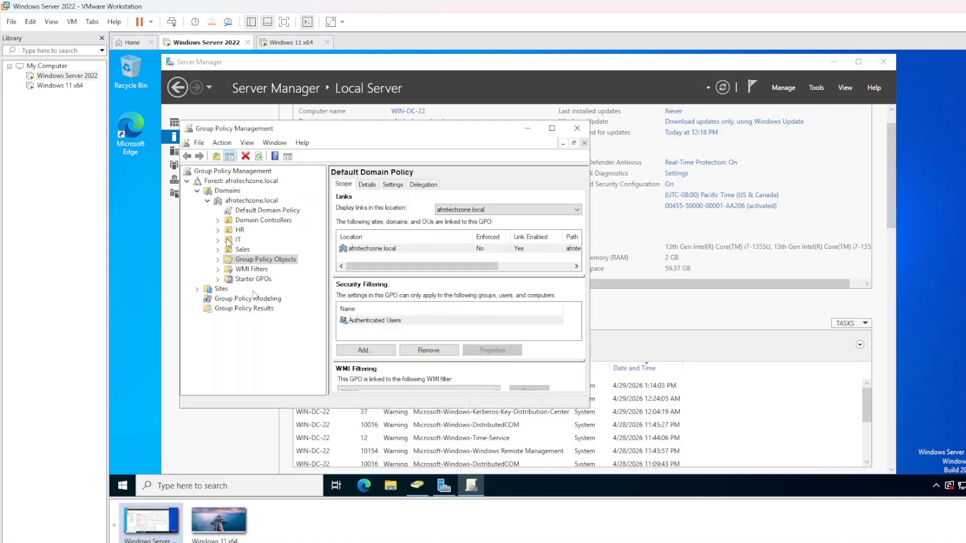
Open the Disable removable media GPO in the Group Policy Management Editor
{"action": "left_click", "coordinate": [218, 260]}
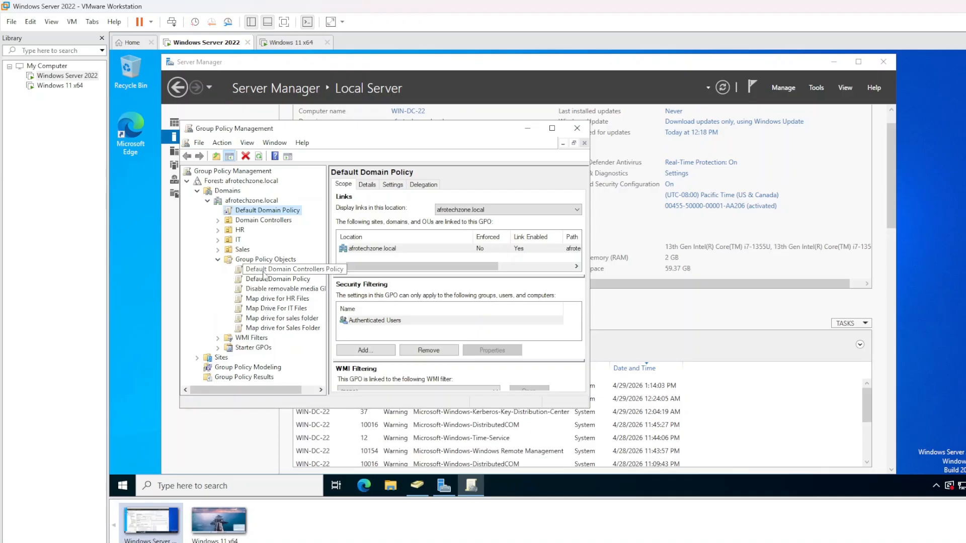
{"action": "left_click", "coordinate": [276, 290]}
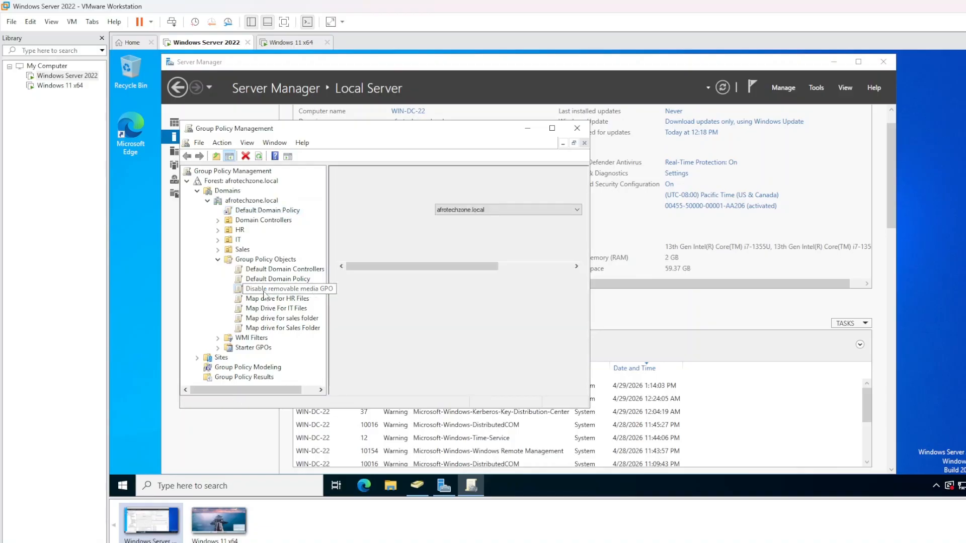
{"action": "right_click", "coordinate": [265, 291]}
{"action": "left_click", "coordinate": [289, 298]}
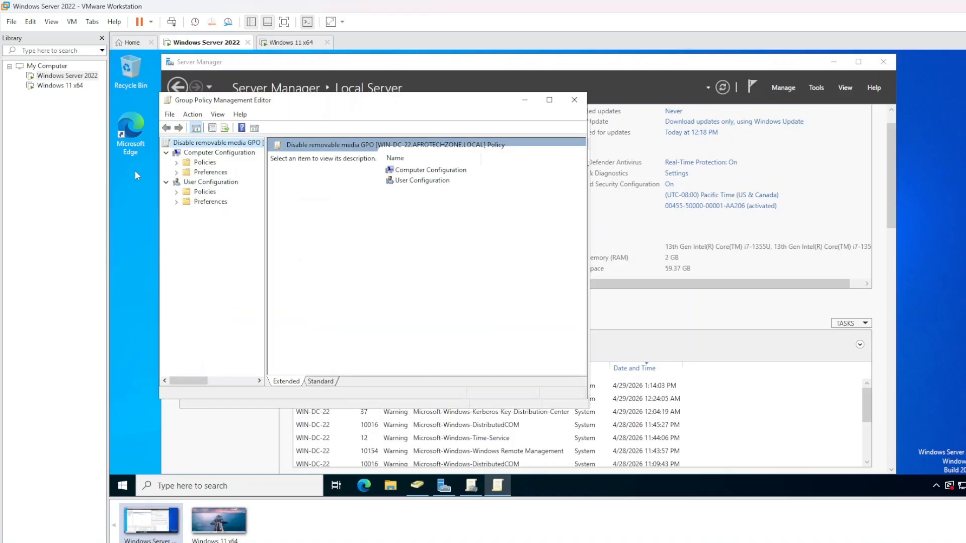
Navigate to User Configuration > Administrative Templates > System > Removable Storage Access and widen the panes
{"action": "left_click", "coordinate": [204, 192]}
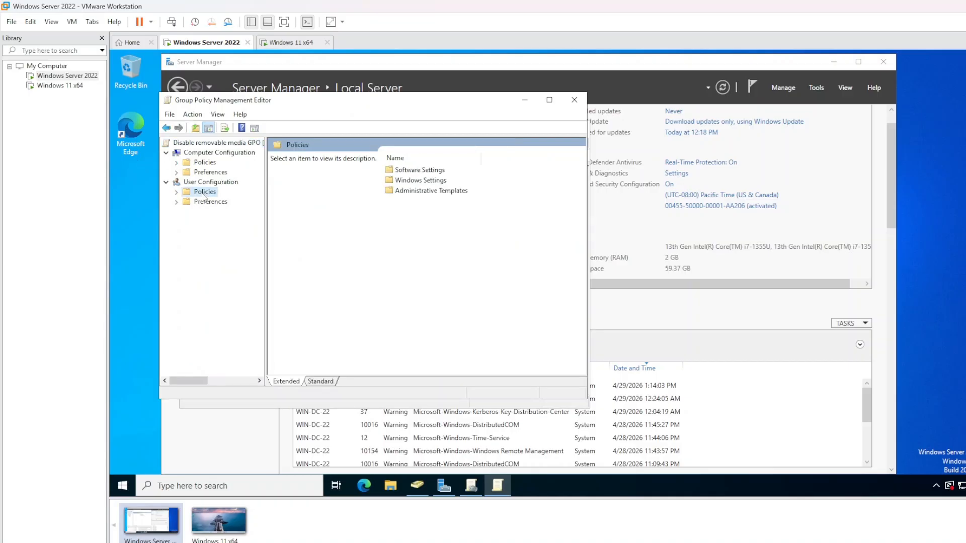
{"action": "left_click", "coordinate": [176, 192]}
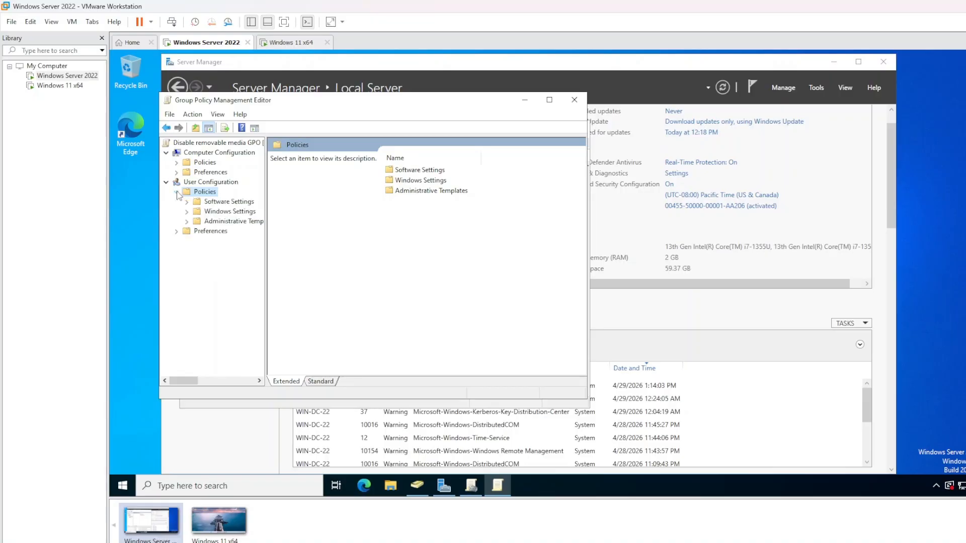
{"action": "left_click", "coordinate": [187, 222]}
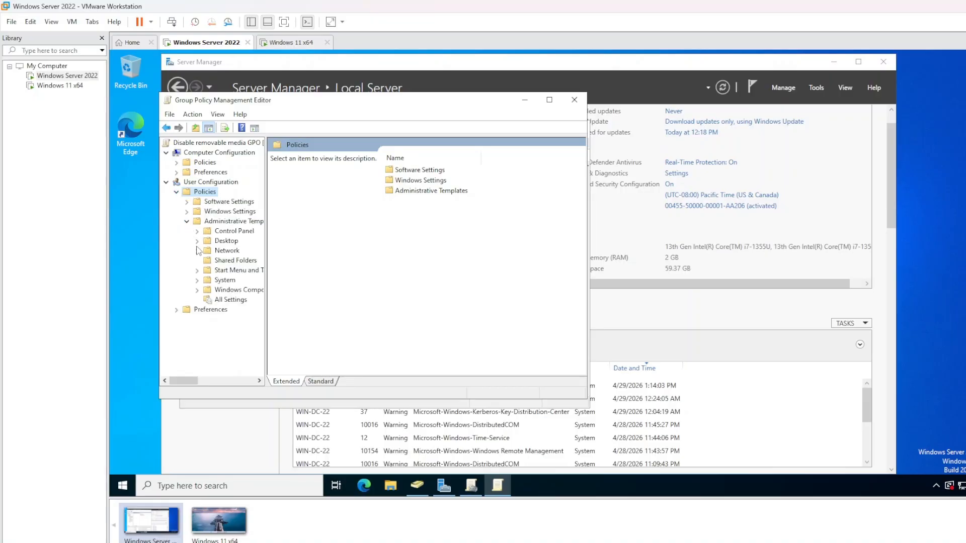
{"action": "left_click", "coordinate": [197, 280]}
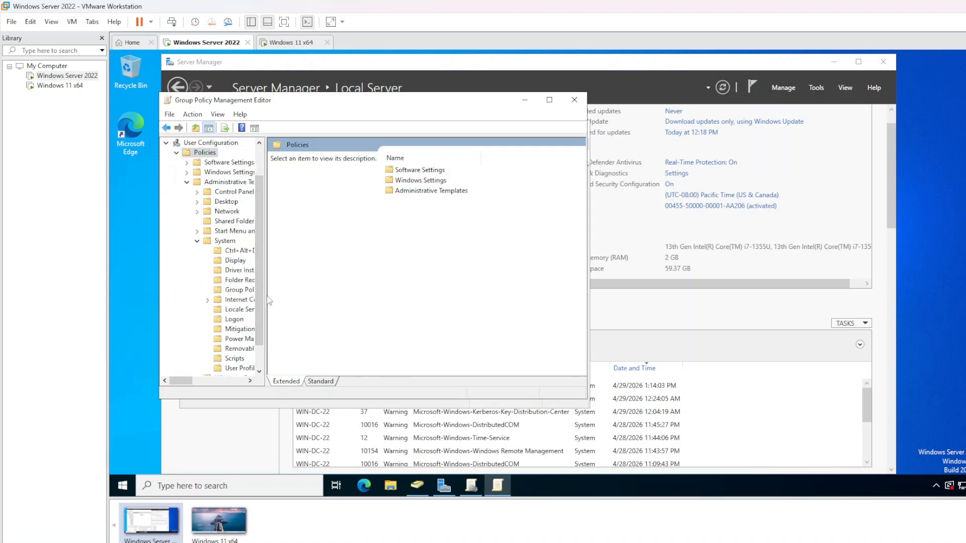
{"action": "left_click_drag", "start_coordinate": [269, 301], "coordinate": [387, 302]}
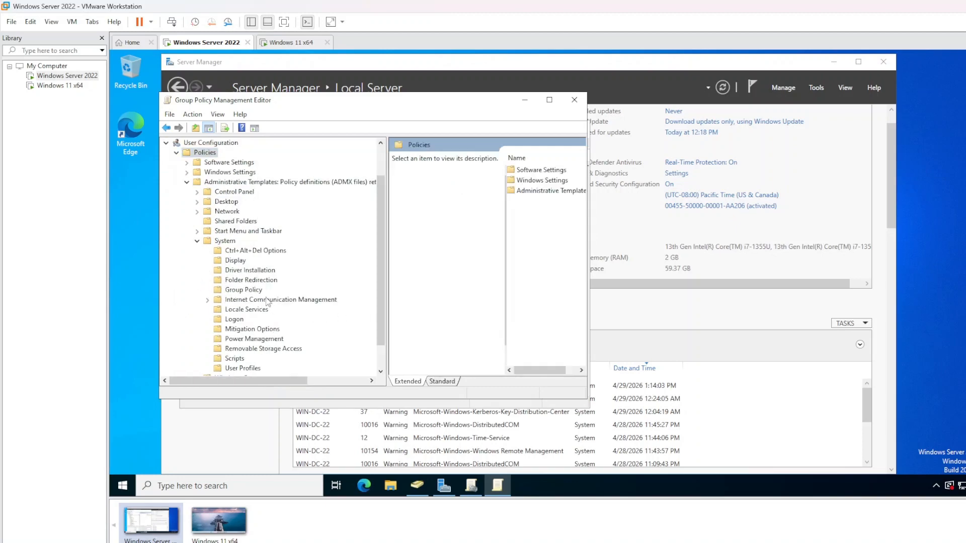
{"action": "scroll", "coordinate": [266, 302], "scroll_direction": "down", "scroll_amount": 1}
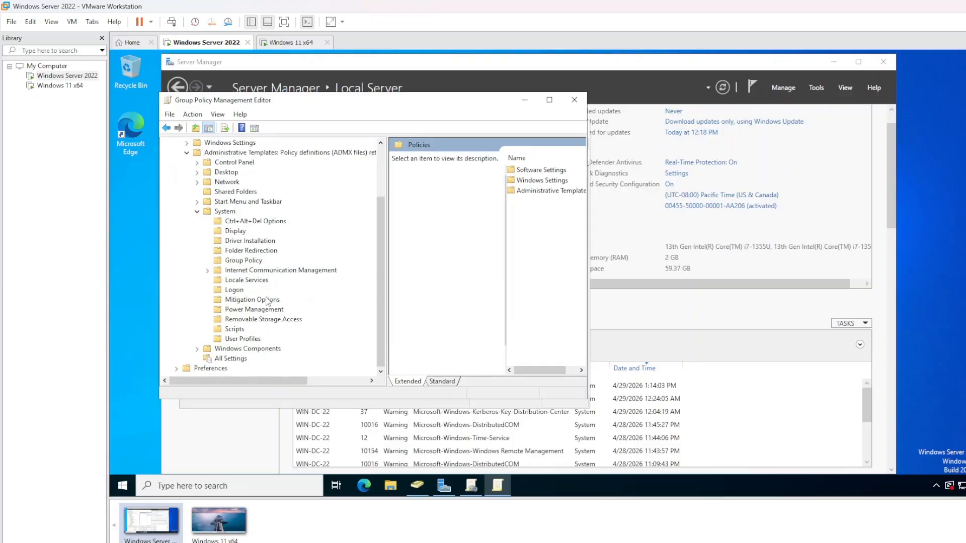
{"action": "left_click", "coordinate": [231, 321]}
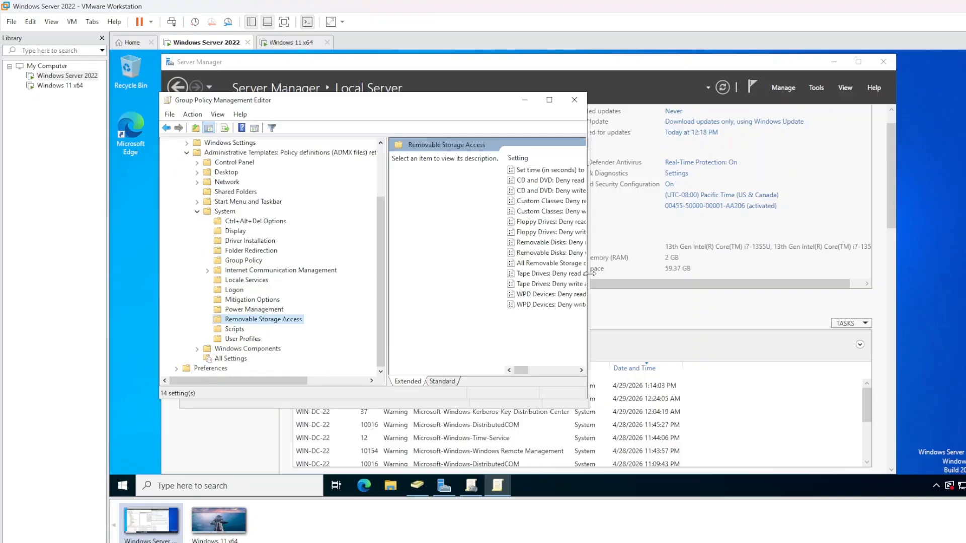
{"action": "left_click_drag", "start_coordinate": [588, 273], "coordinate": [756, 275]}
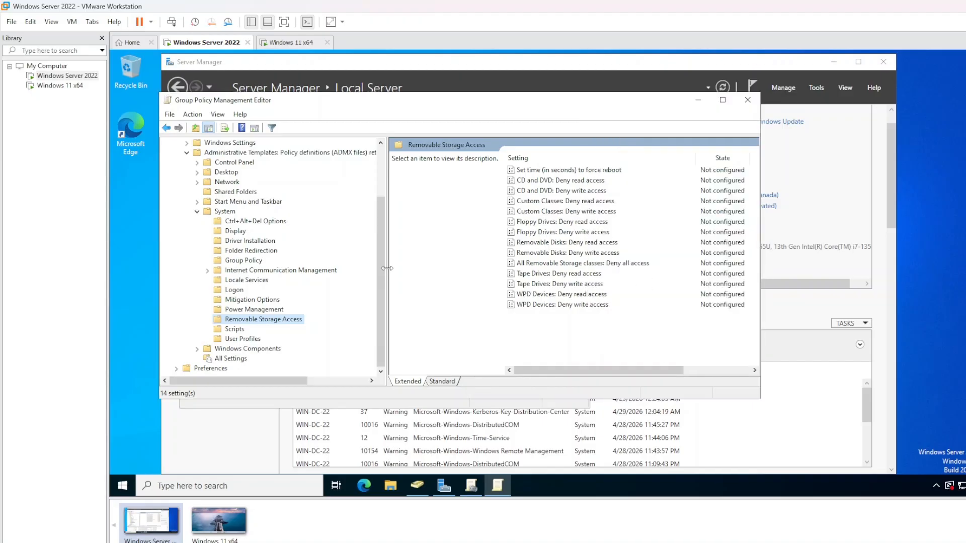
{"action": "left_click_drag", "start_coordinate": [387, 280], "coordinate": [336, 280]}
{"action": "mouse_move", "coordinate": [593, 370]}
{"action": "left_mouse_down"}
{"action": "mouse_move", "coordinate": [619, 371]}
{"action": "mouse_move", "coordinate": [575, 369]}
{"action": "left_mouse_up"}
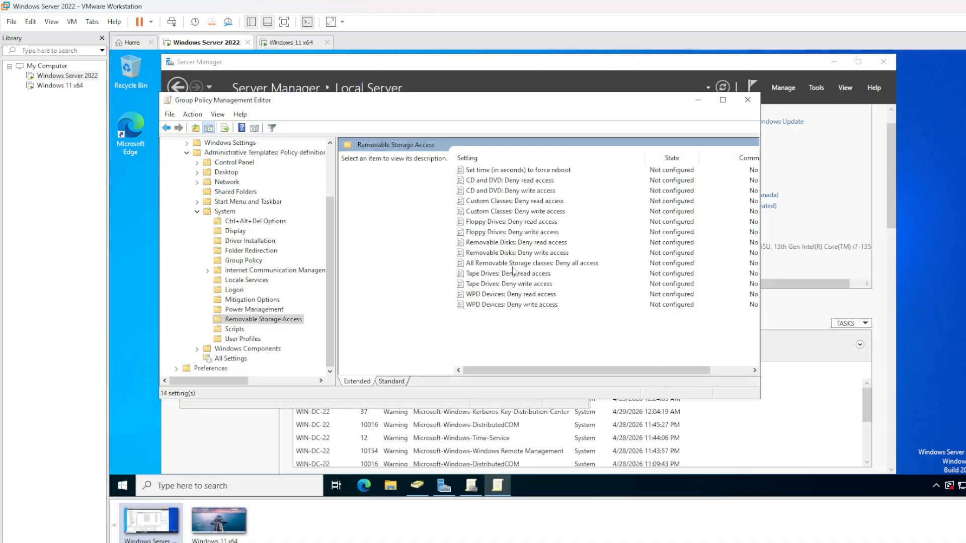
Set 'All Removable Storage classes: Deny all access' to Enabled and apply it
{"action": "left_click", "coordinate": [513, 267]}
{"action": "double_click", "coordinate": [513, 270]}
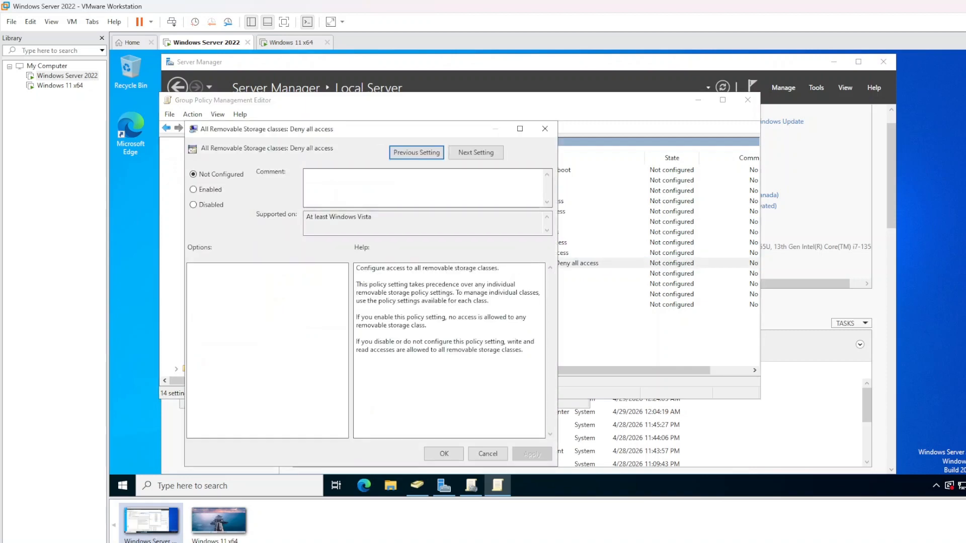
{"action": "left_click", "coordinate": [194, 189]}
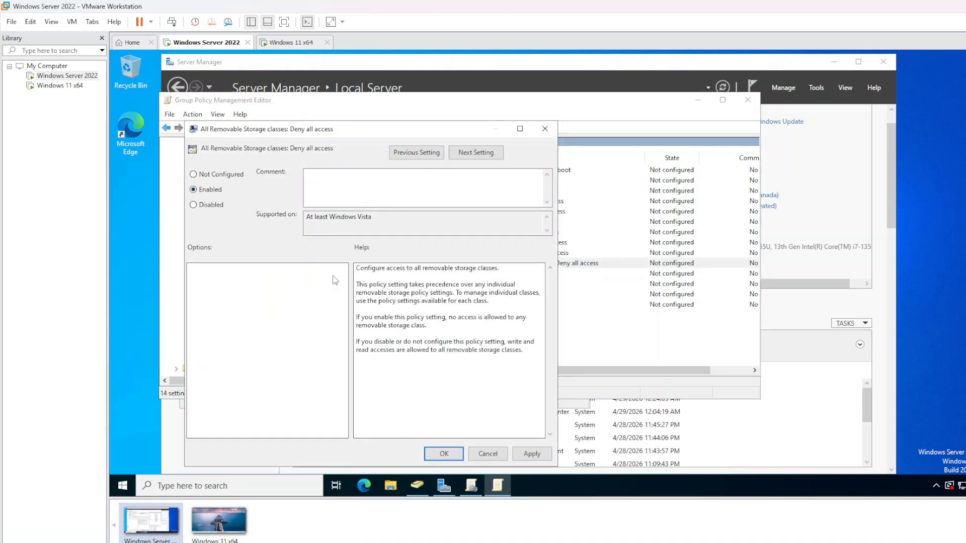
{"action": "left_click", "coordinate": [530, 454]}
{"action": "left_click", "coordinate": [444, 453]}
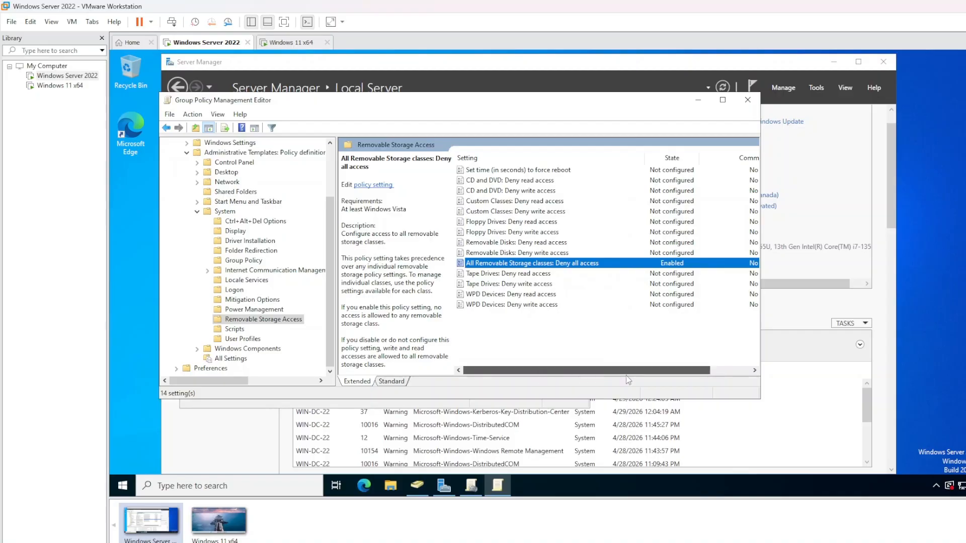
Move the policy editor aside and minimize it to reveal Group Policy Management
{"action": "left_click_drag", "start_coordinate": [626, 375], "coordinate": [683, 376]}
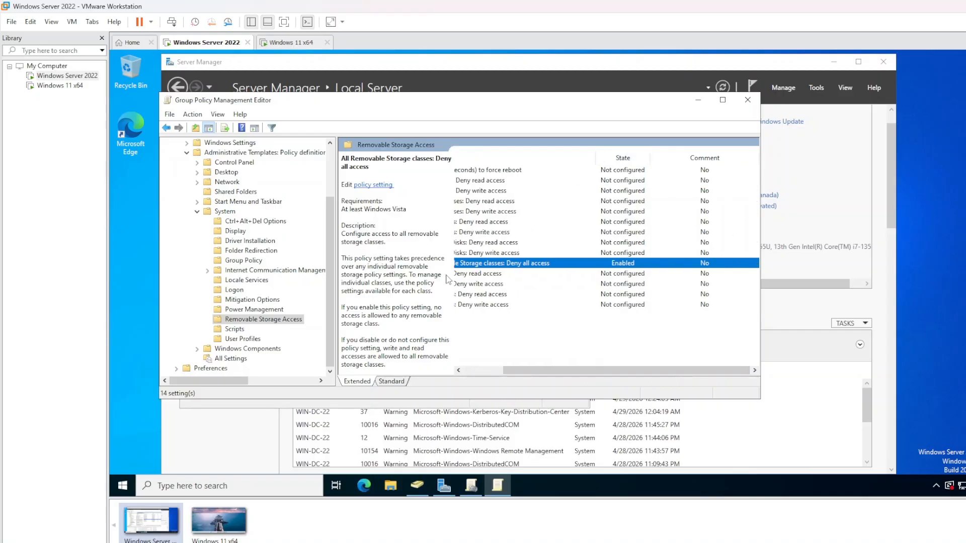
{"action": "left_click_drag", "start_coordinate": [683, 104], "coordinate": [771, 116]}
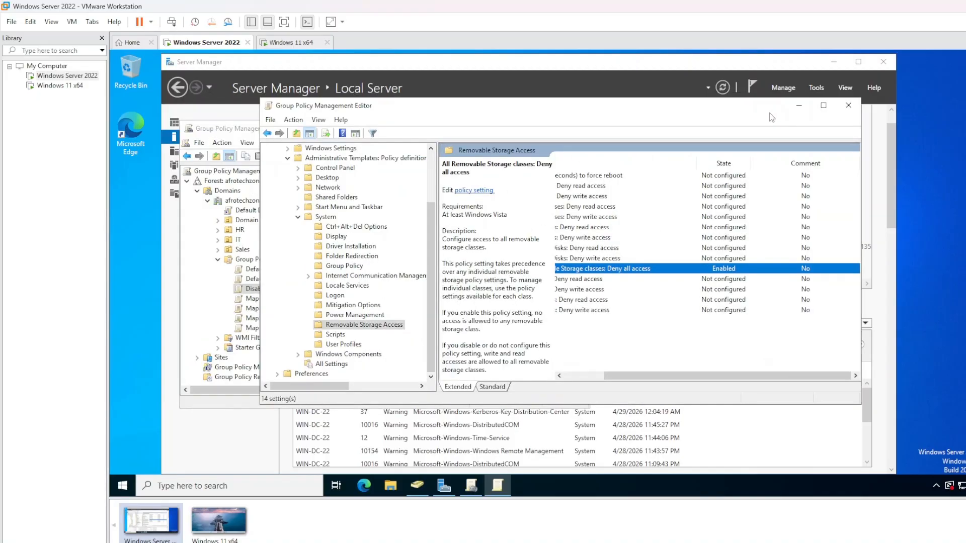
{"action": "left_click", "coordinate": [799, 106]}
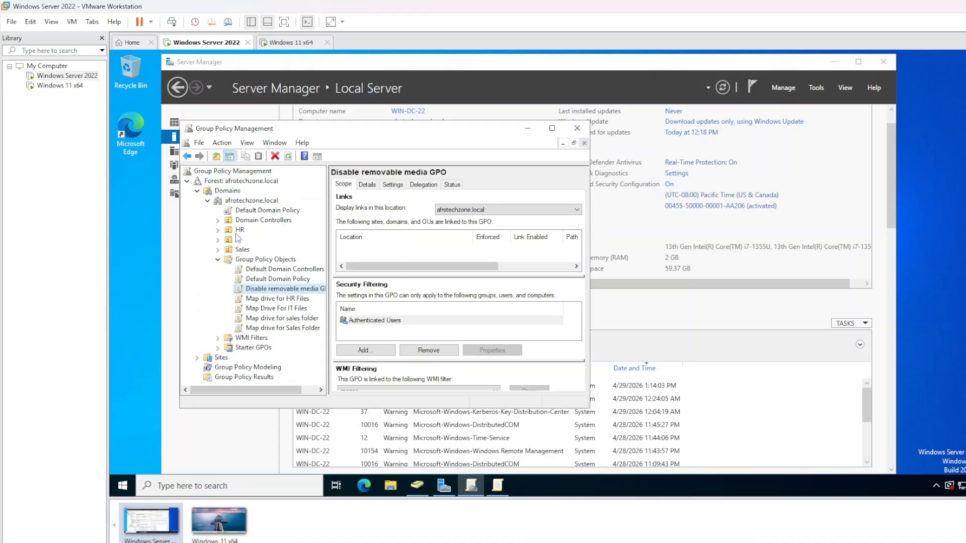
Link the Disable removable media GPO to the Sales and HR OUs, confirming each link
{"action": "left_click_drag", "start_coordinate": [263, 291], "coordinate": [230, 253]}
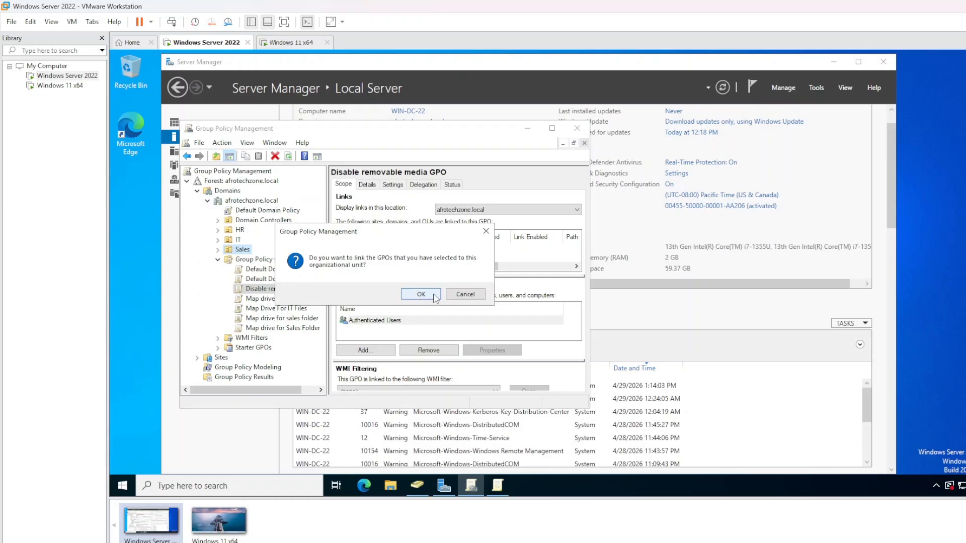
{"action": "left_click", "coordinate": [433, 296]}
{"action": "left_click_drag", "start_coordinate": [264, 292], "coordinate": [241, 232]}
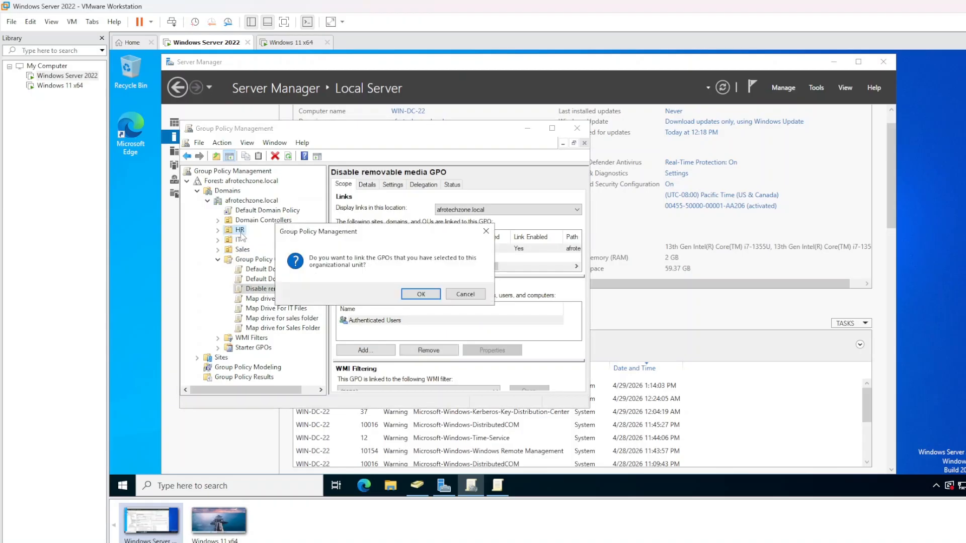
{"action": "left_click", "coordinate": [408, 298]}
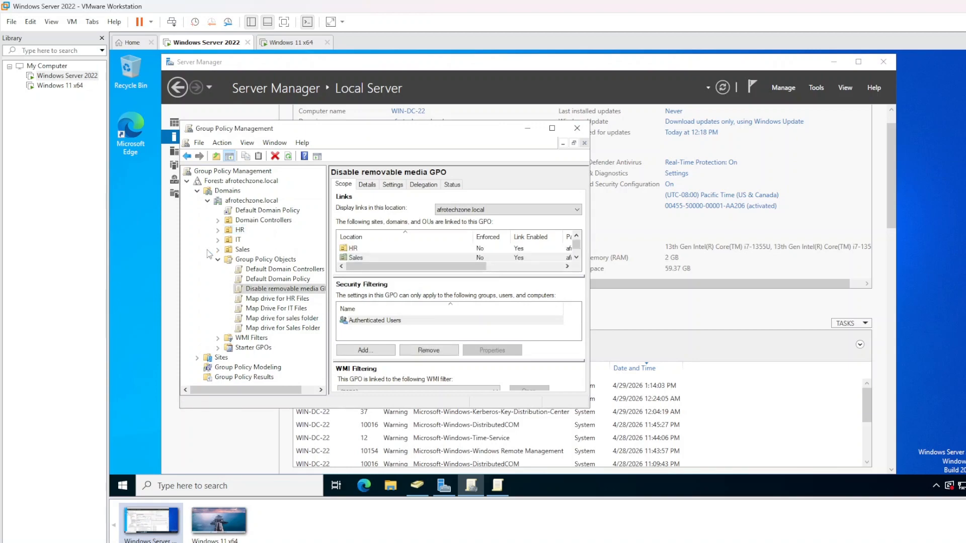
Widen the panes, expand Sales to check its linked GPOs, then minimize Group Policy Management
{"action": "left_click", "coordinate": [242, 250]}
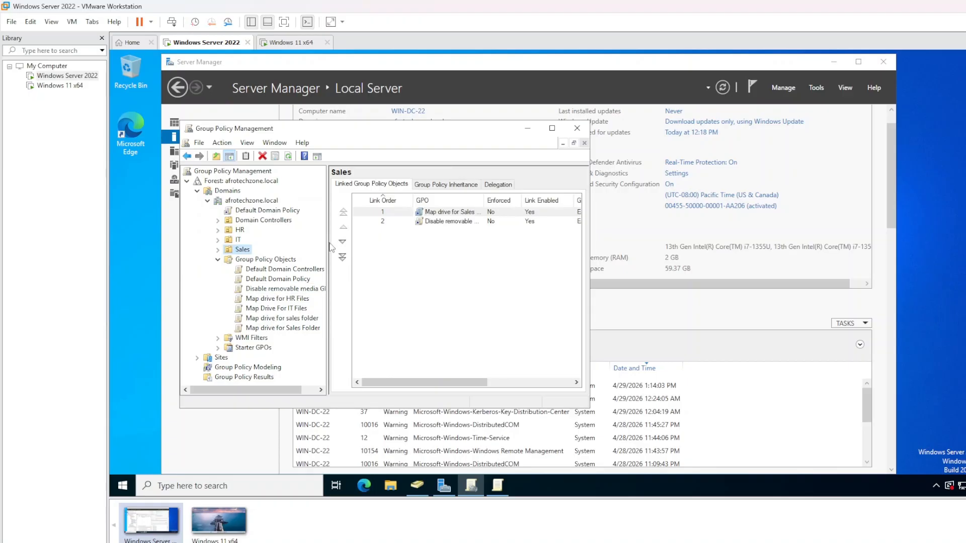
{"action": "left_click_drag", "start_coordinate": [328, 246], "coordinate": [355, 247]}
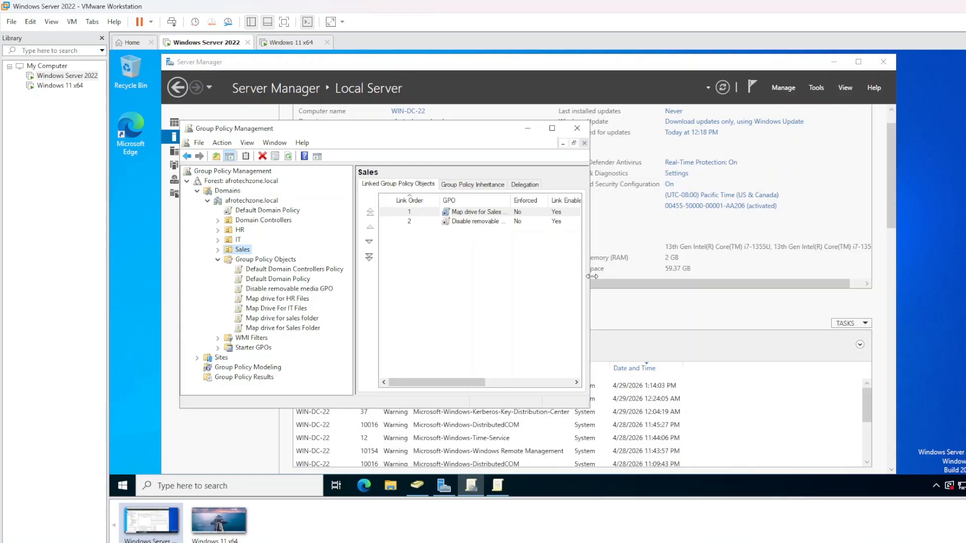
{"action": "left_click_drag", "start_coordinate": [591, 276], "coordinate": [661, 276]}
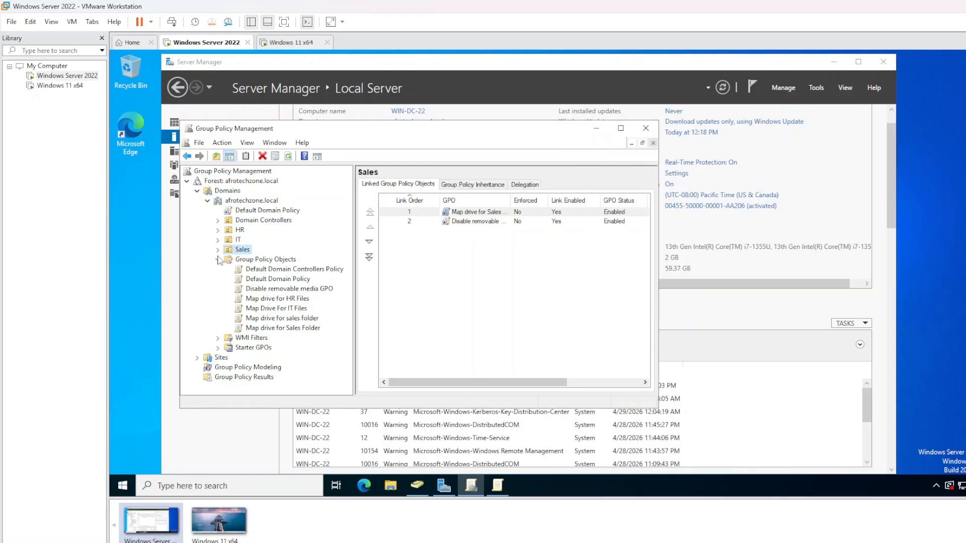
{"action": "left_click", "coordinate": [218, 249]}
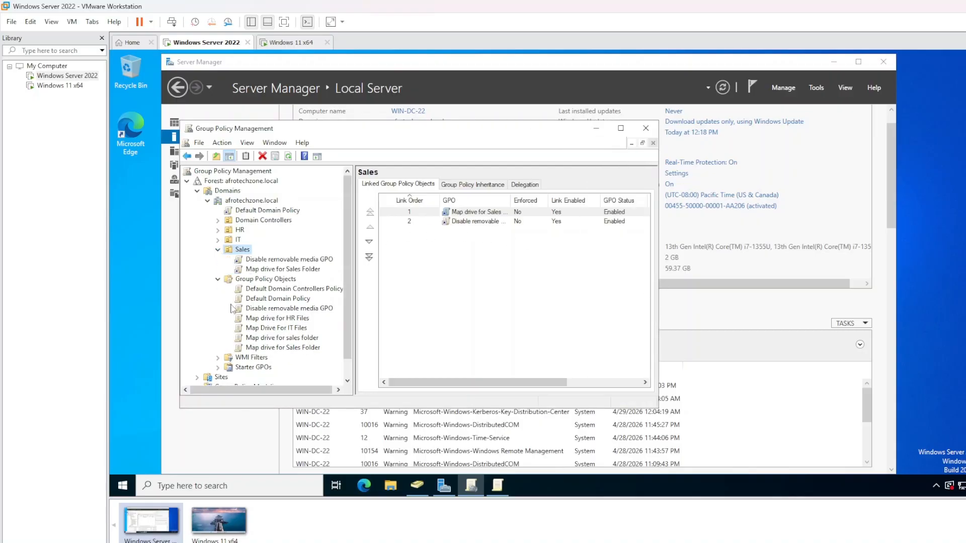
{"action": "scroll", "coordinate": [239, 303], "scroll_direction": "down", "scroll_amount": 1}
{"action": "scroll", "coordinate": [239, 304], "scroll_direction": "up", "scroll_amount": 1}
{"action": "left_click", "coordinate": [596, 132]}
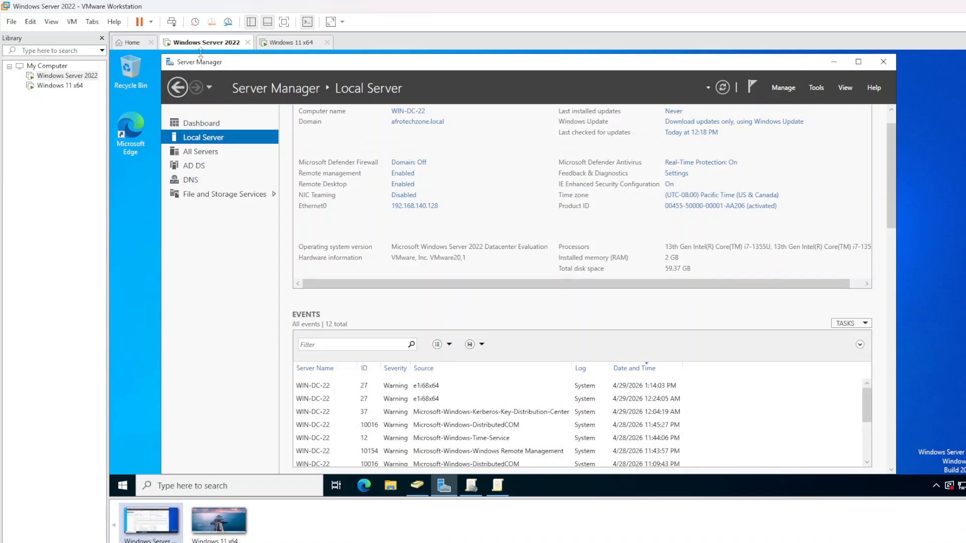
Visit the Windows 11 VM tab, return to the server, and bring Active Directory Users and Computers forward
{"action": "left_click", "coordinate": [294, 45]}
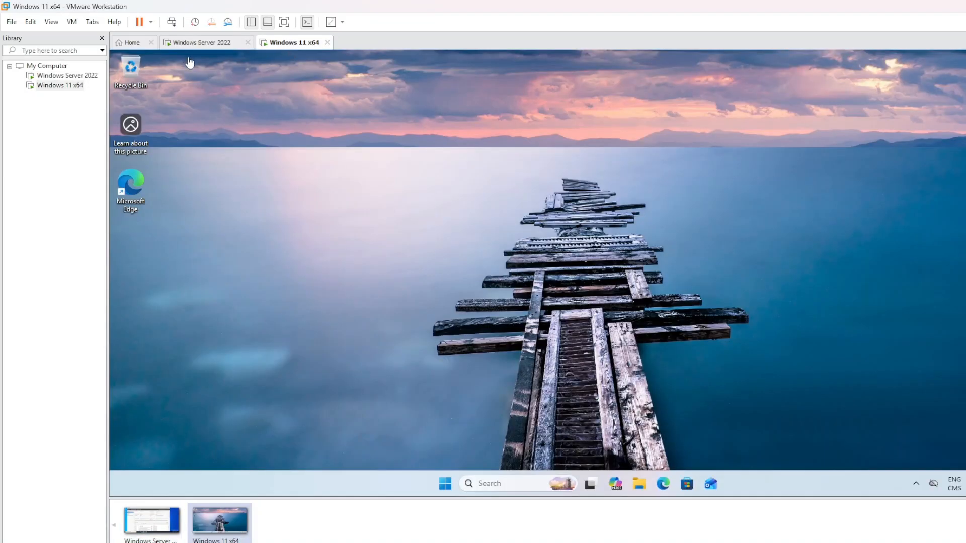
{"action": "left_click", "coordinate": [207, 45]}
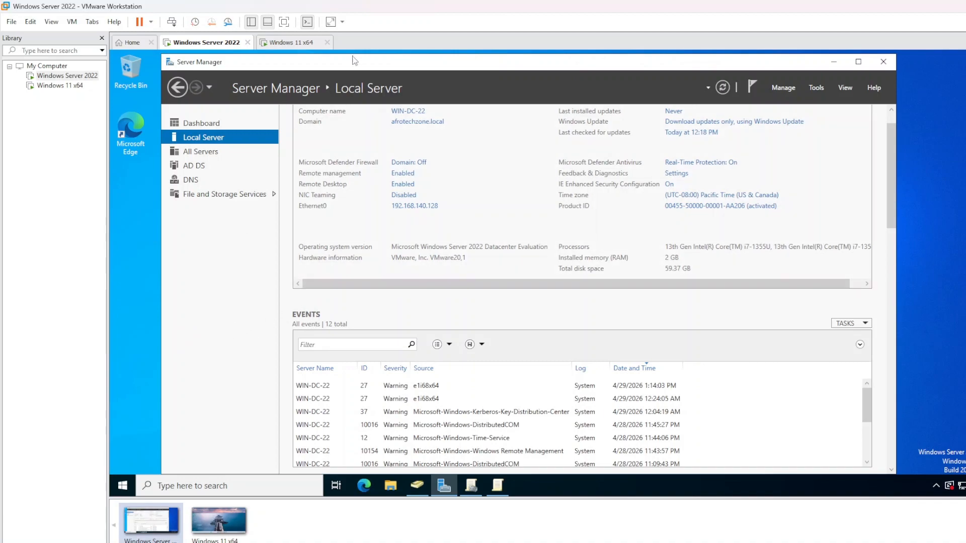
{"action": "mouse_move", "coordinate": [364, 68]}
{"action": "left_mouse_down"}
{"action": "mouse_move", "coordinate": [425, 76]}
{"action": "mouse_move", "coordinate": [370, 57]}
{"action": "left_mouse_up"}
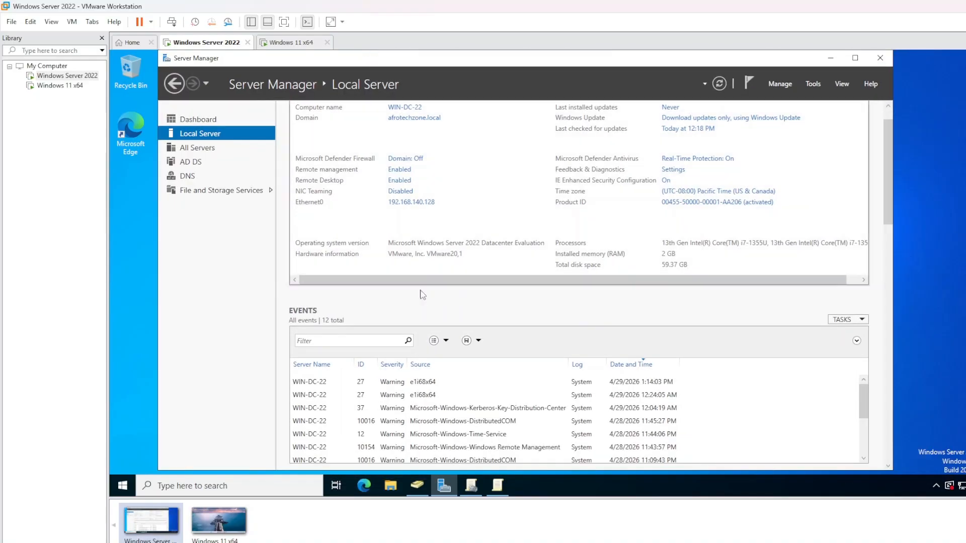
{"action": "left_click", "coordinate": [415, 485]}
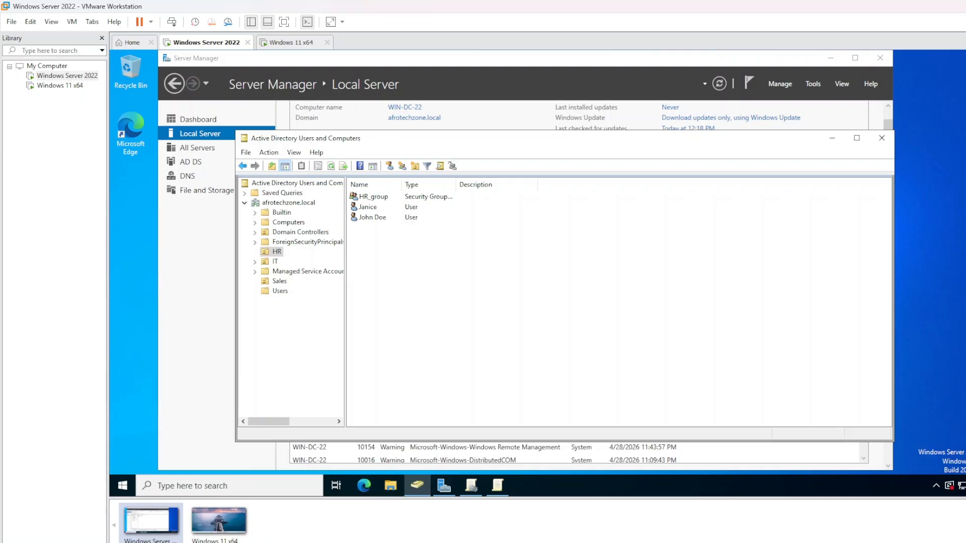
Reposition the ADUC window, widen its tree pane, and open the Computers container listing WIN11
{"action": "left_click_drag", "start_coordinate": [384, 139], "coordinate": [509, 154]}
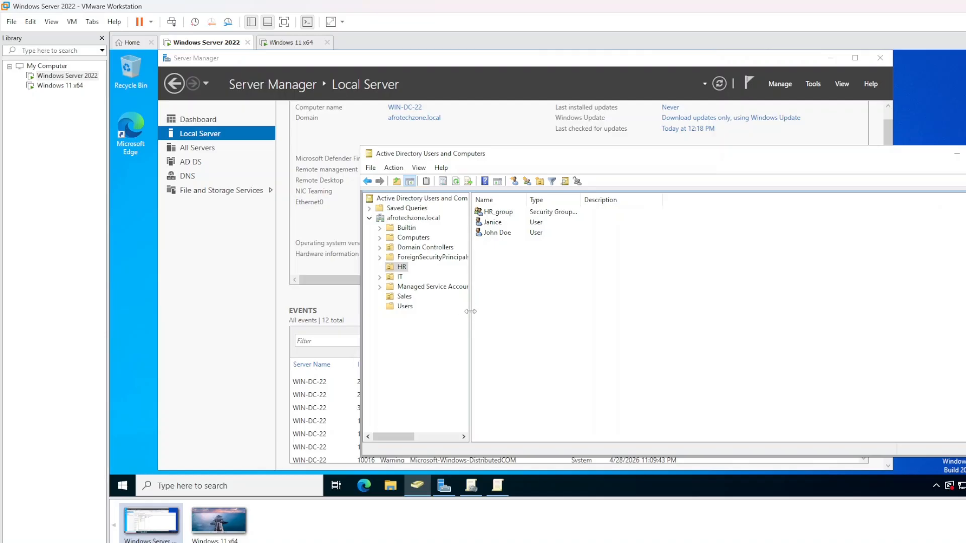
{"action": "left_click_drag", "start_coordinate": [470, 312], "coordinate": [524, 318]}
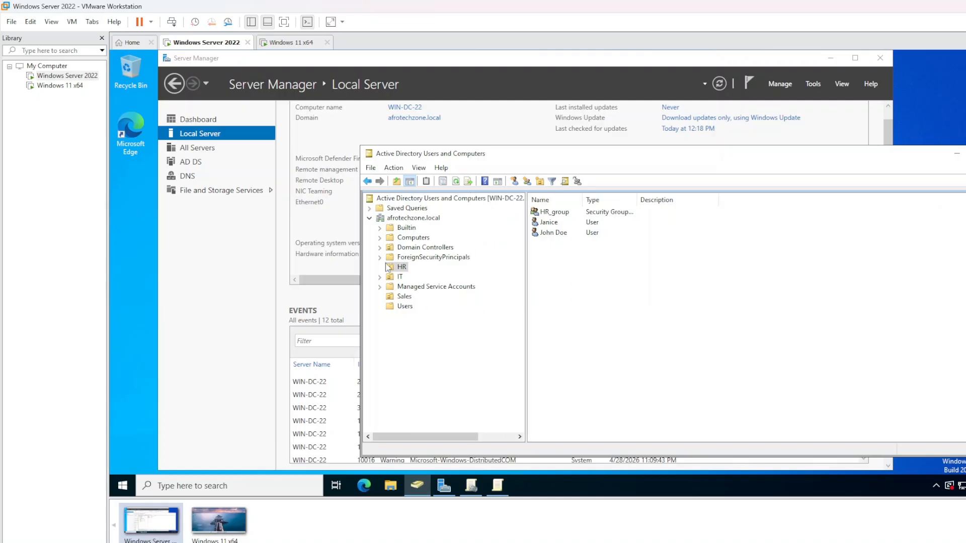
{"action": "left_click", "coordinate": [399, 238]}
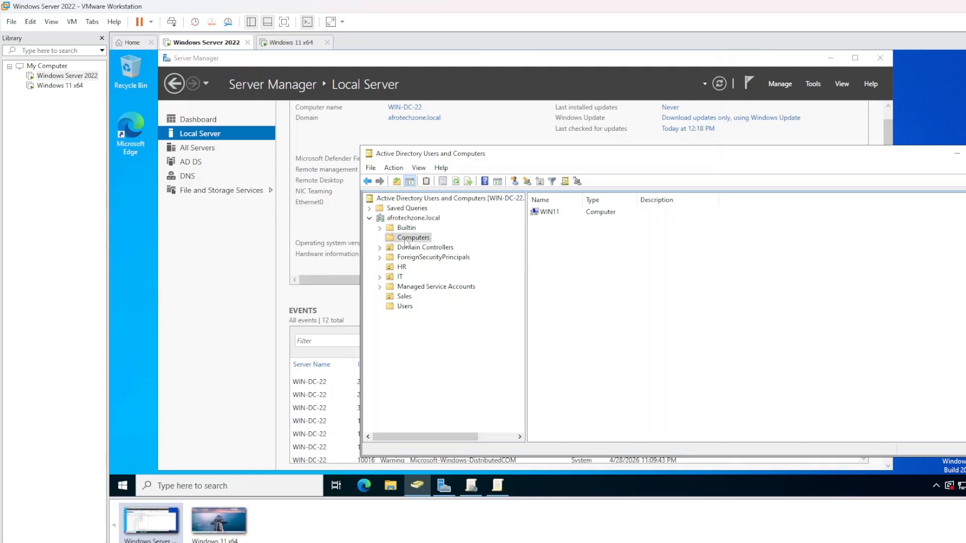
{"action": "right_click", "coordinate": [406, 242]}
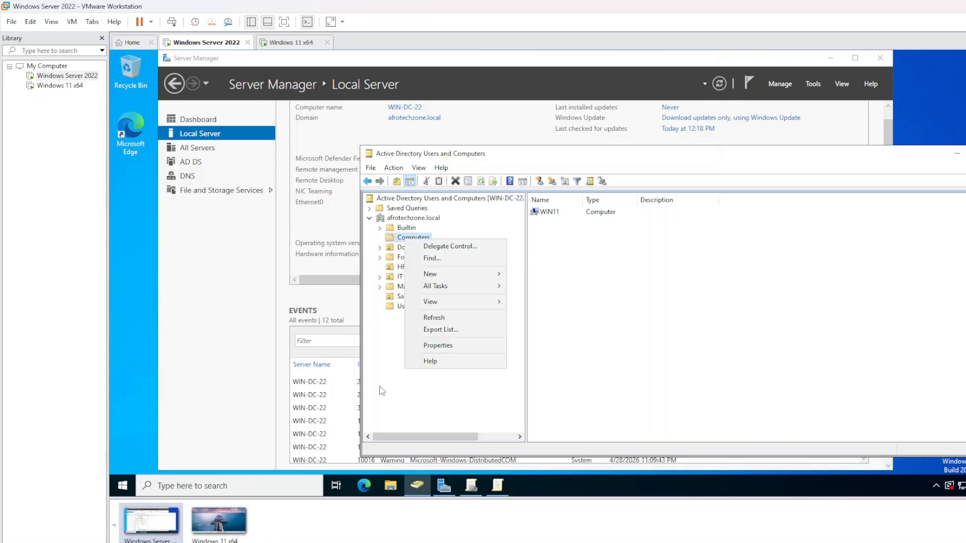
{"action": "left_click", "coordinate": [381, 390]}
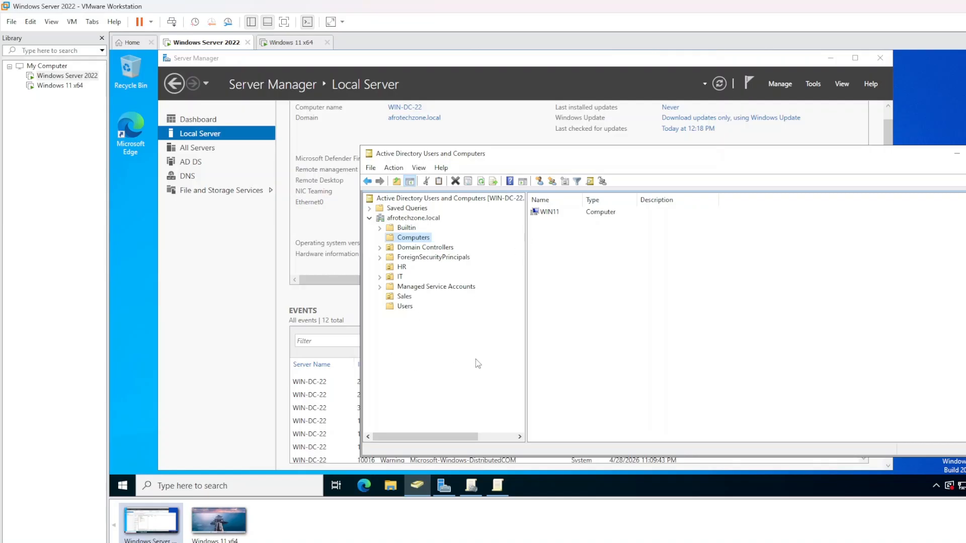
{"action": "right_click", "coordinate": [421, 241]}
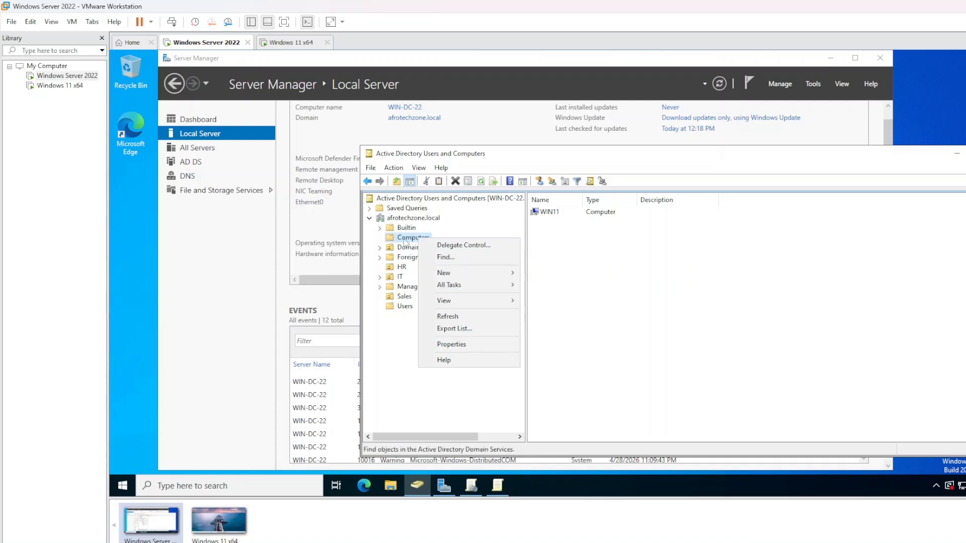
{"action": "left_click", "coordinate": [401, 238]}
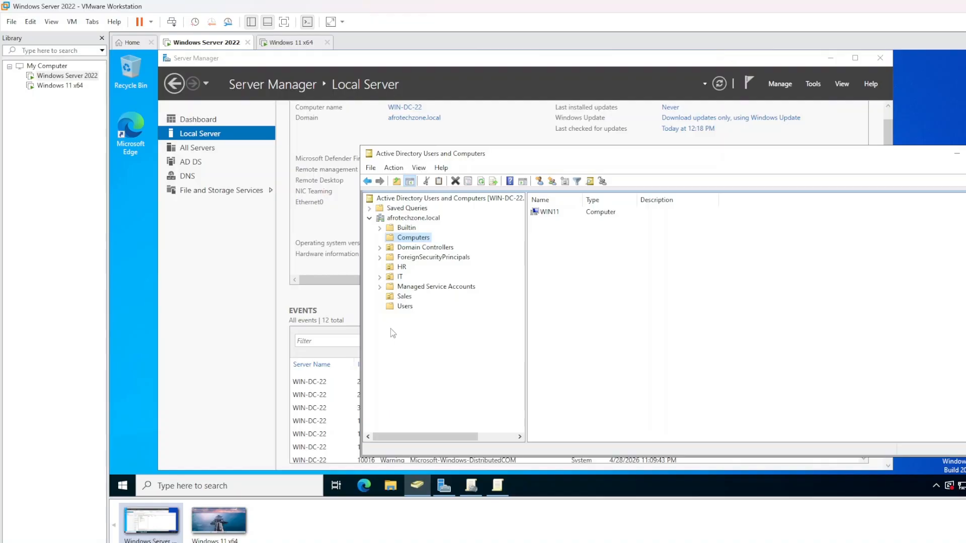
Add a Workstation organizational unit under afrotechzone.local, then reselect the Computers container
{"action": "right_click", "coordinate": [408, 218]}
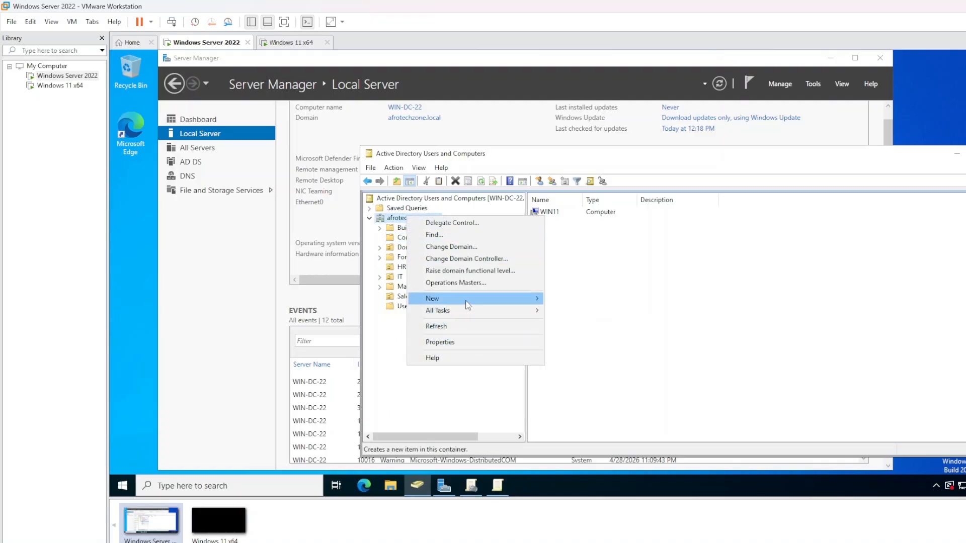
{"action": "mouse_move", "coordinate": [465, 298]}
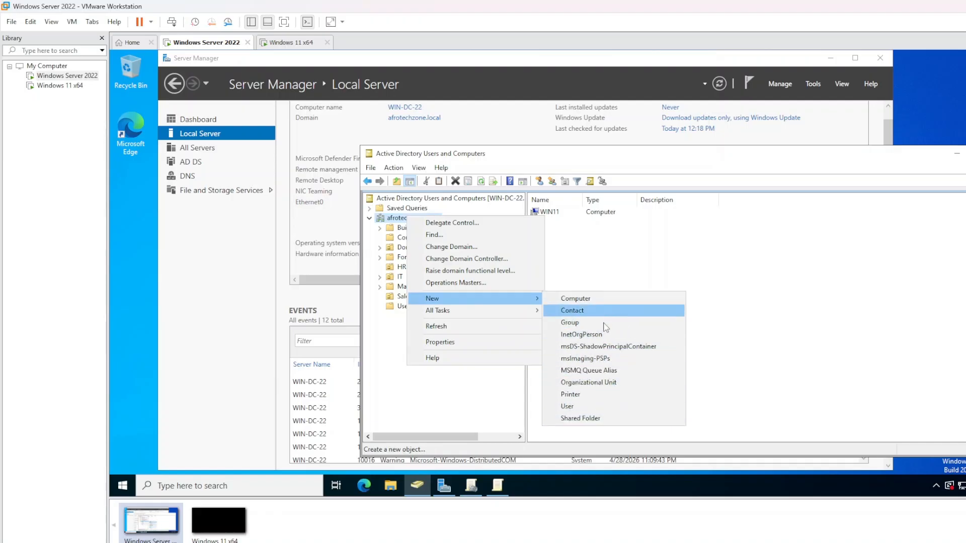
{"action": "left_click", "coordinate": [600, 383]}
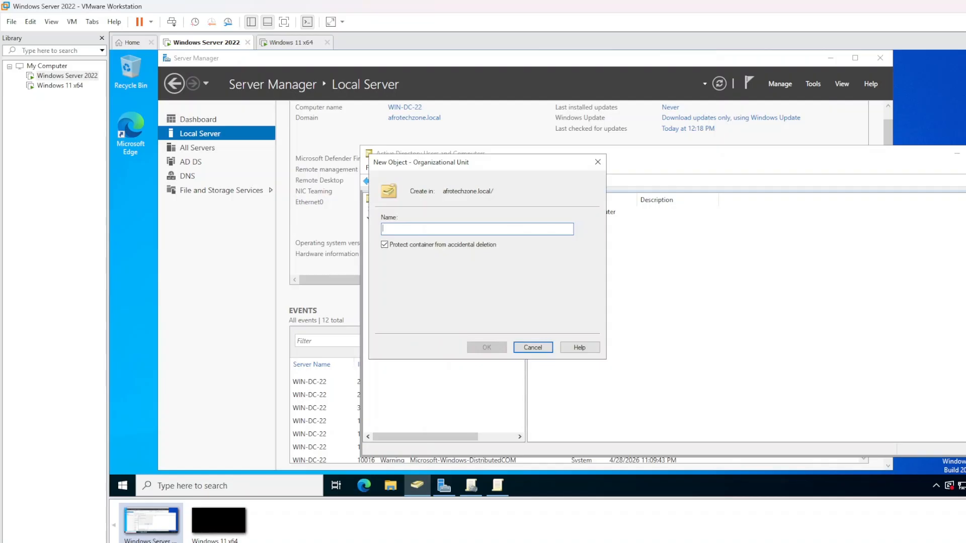
{"action": "type", "text": "W"}
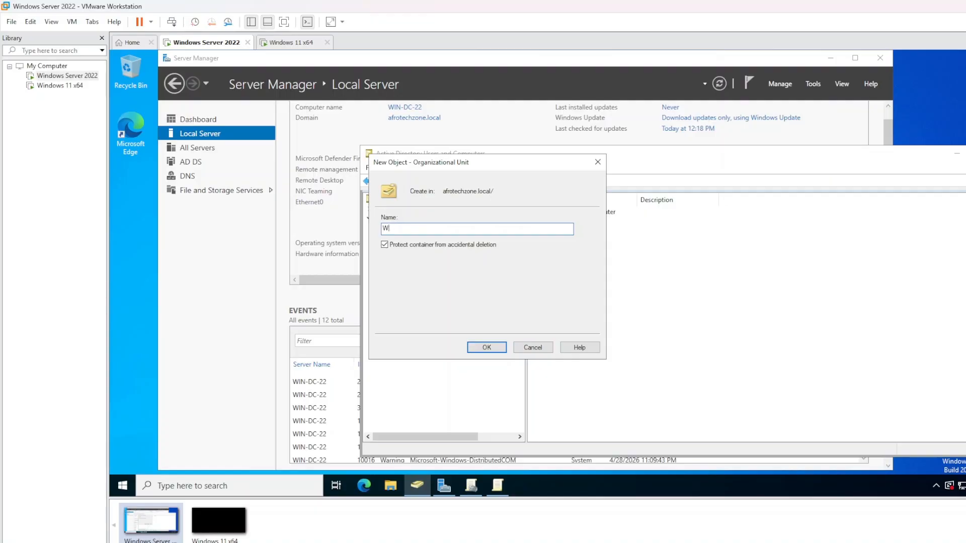
{"action": "type", "text": "orkstation"}
{"action": "left_click", "coordinate": [487, 348]}
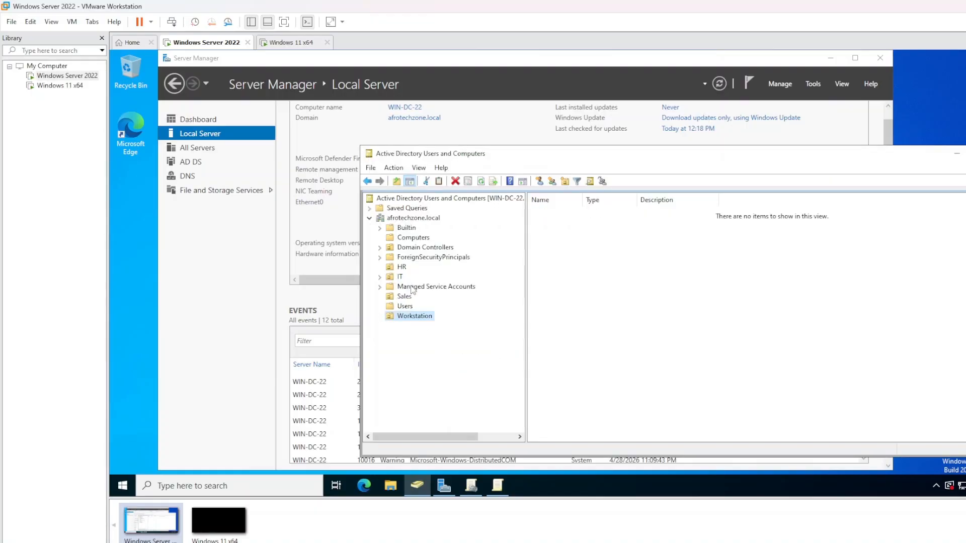
{"action": "left_click", "coordinate": [408, 238]}
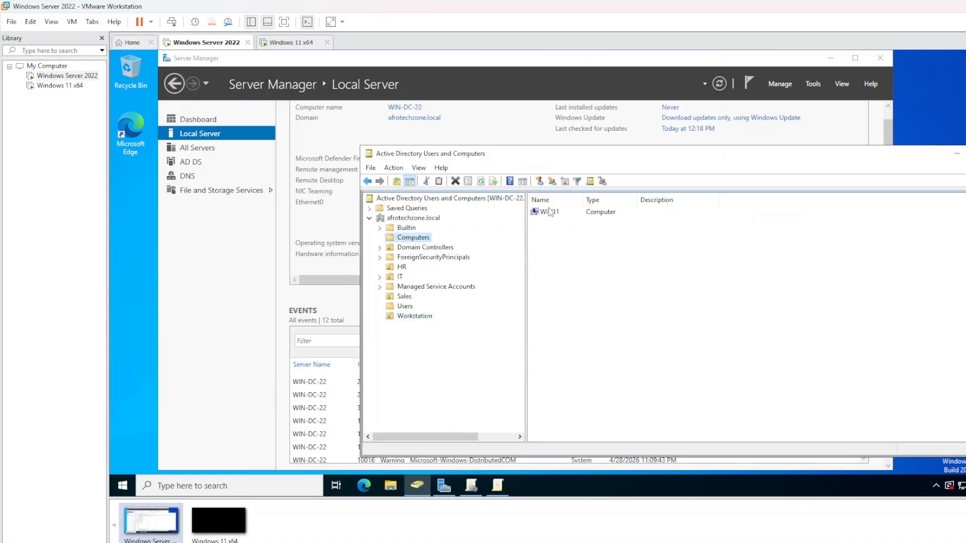
Drag WIN11 from Computers into the Workstation OU, confirm the move, and check it's listed there
{"action": "left_click_drag", "start_coordinate": [549, 211], "coordinate": [422, 321]}
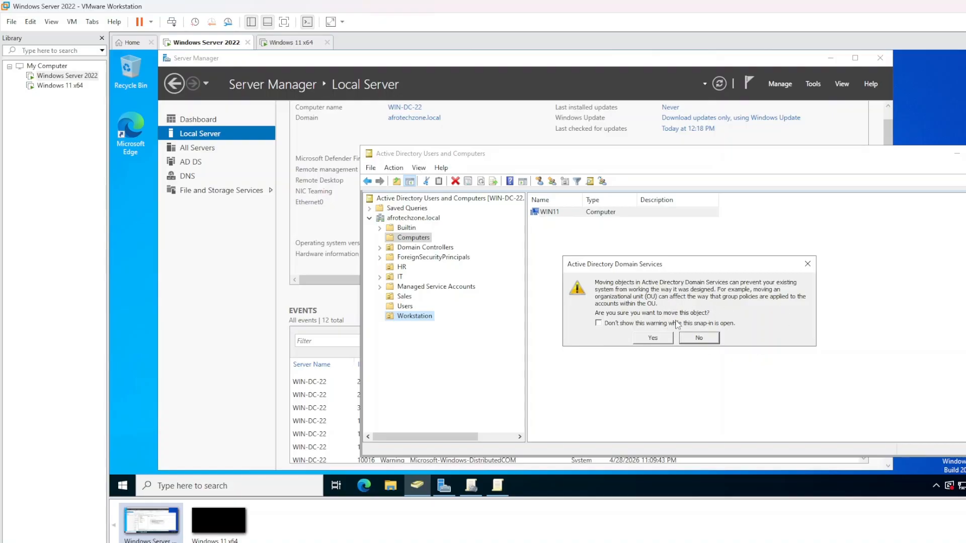
{"action": "left_click", "coordinate": [657, 338]}
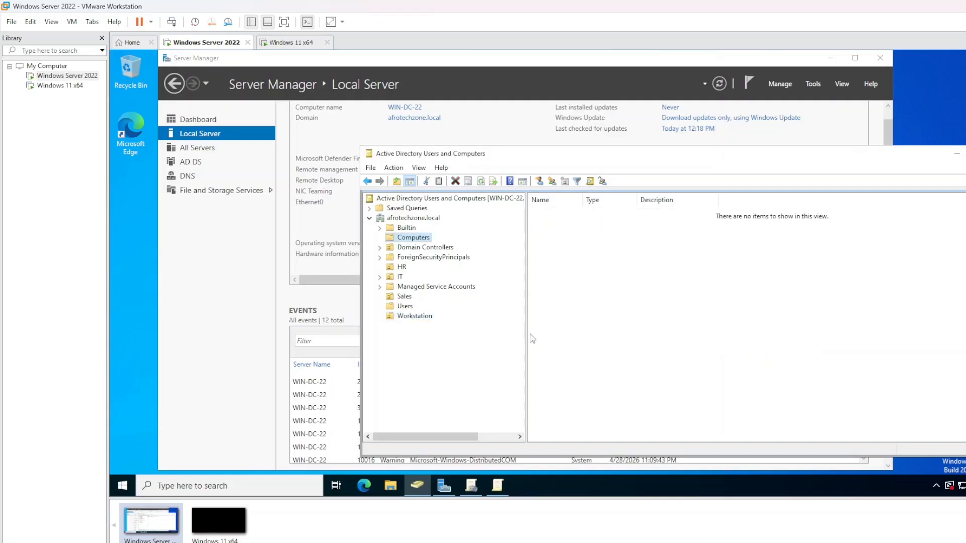
{"action": "left_click", "coordinate": [418, 317]}
{"action": "left_click", "coordinate": [579, 252]}
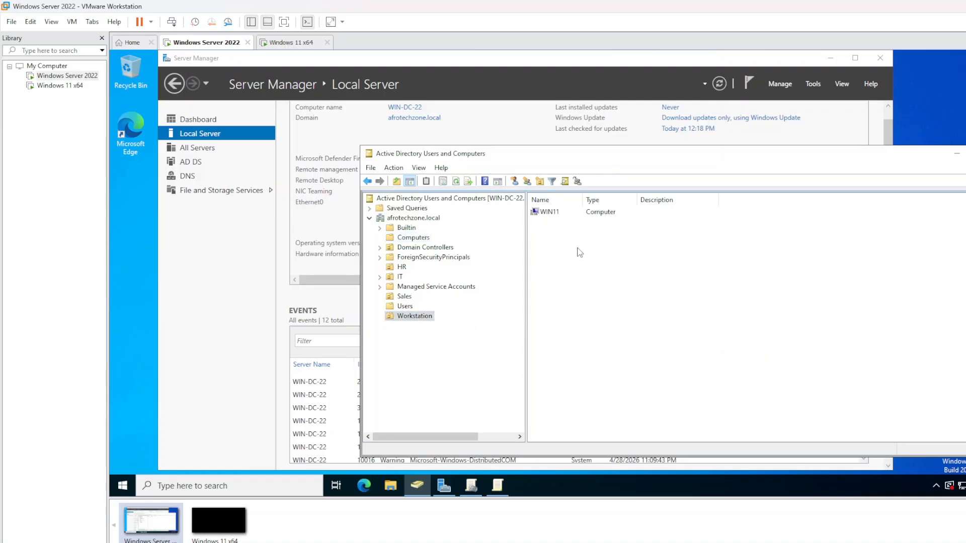
{"action": "left_click", "coordinate": [405, 317]}
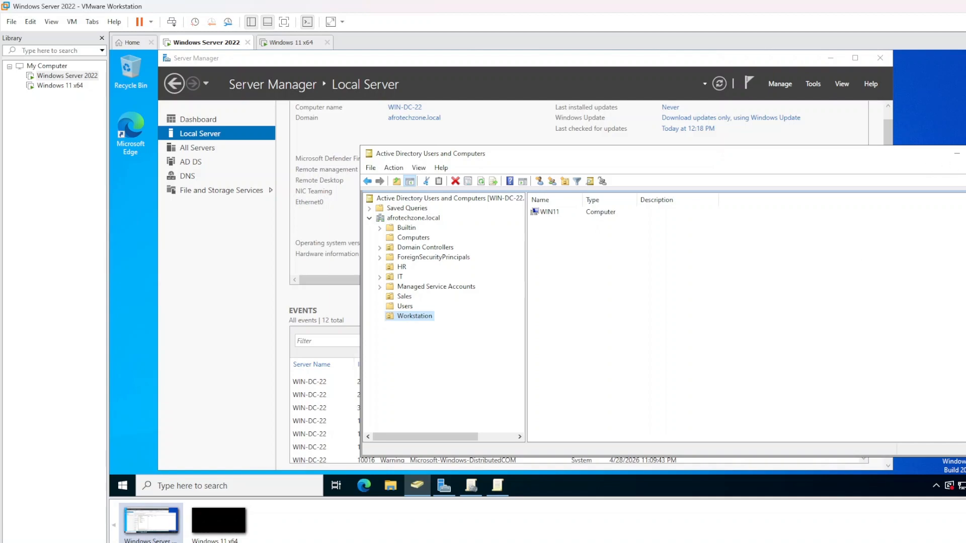
Minimize ADUC, bring up Group Policy Management, and expand Sales to see its linked GPOs
{"action": "left_click", "coordinate": [957, 154]}
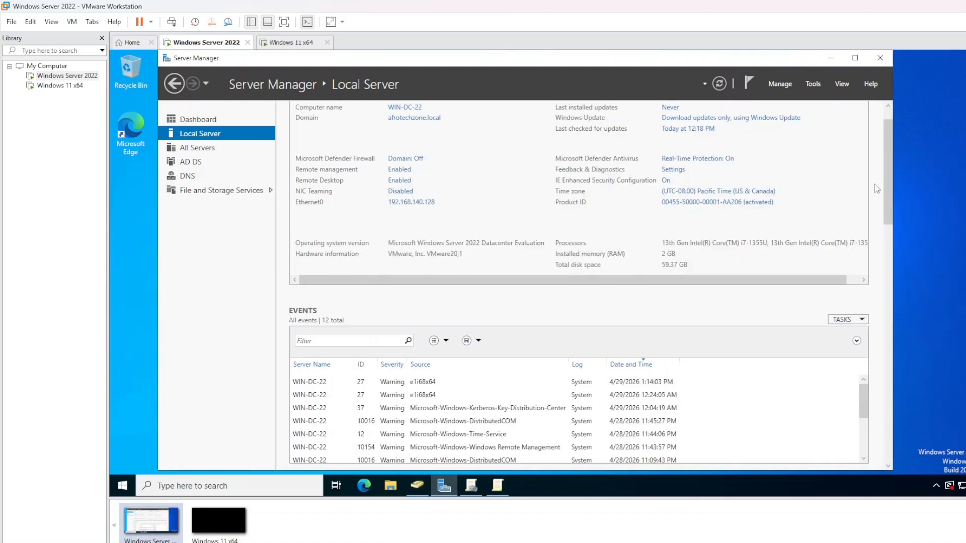
{"action": "left_click", "coordinate": [472, 495]}
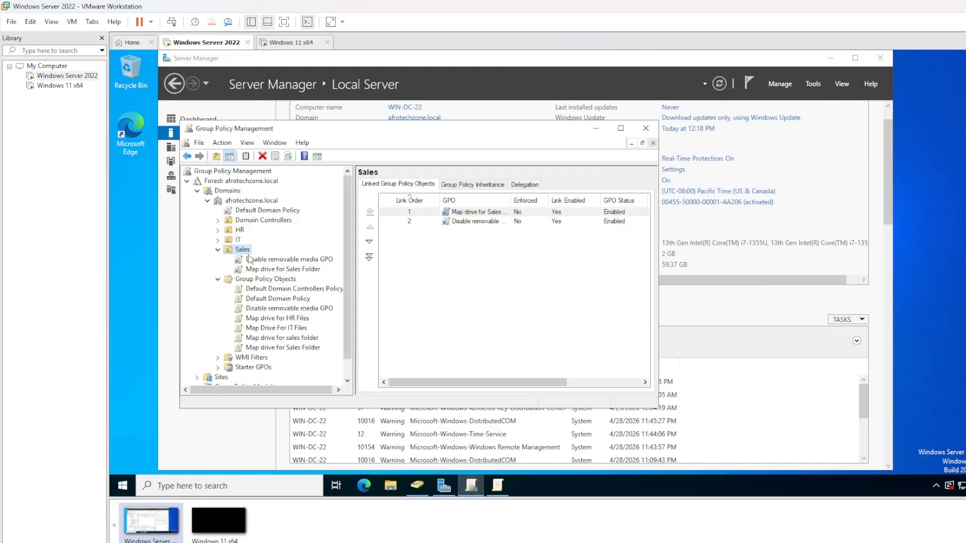
{"action": "left_click", "coordinate": [217, 250]}
{"action": "left_click", "coordinate": [217, 250]}
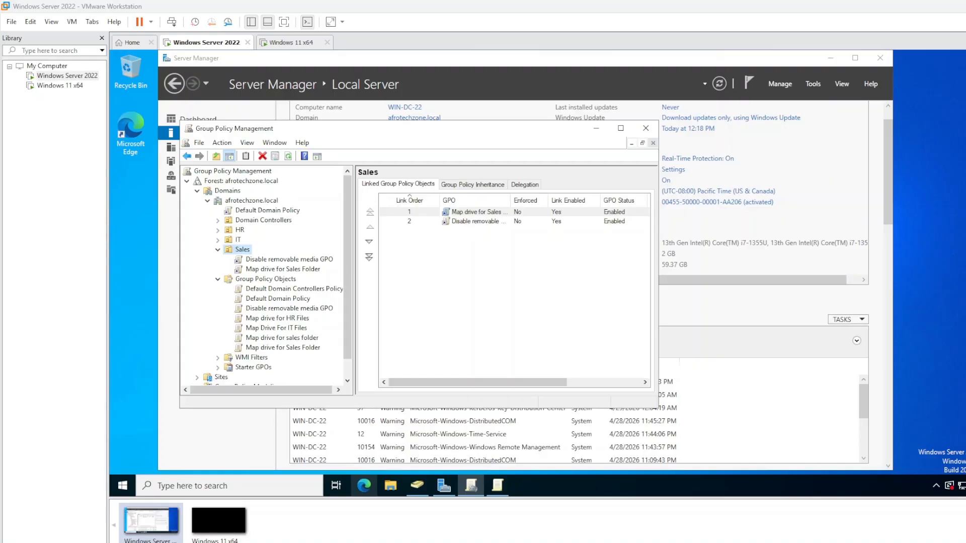
Glance at the Windows 11 VM, return to the server, and launch Microsoft Edge
{"action": "left_click", "coordinate": [288, 44]}
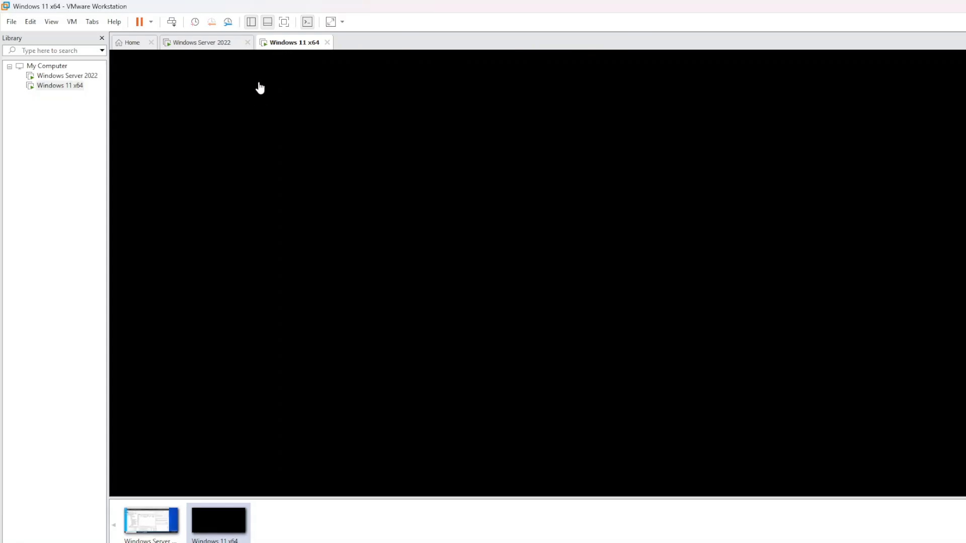
{"action": "left_click", "coordinate": [218, 47]}
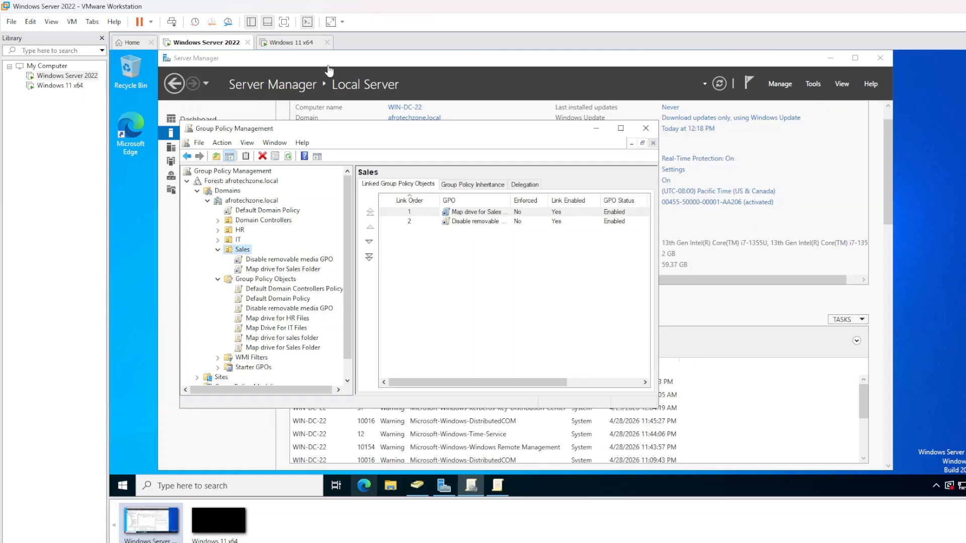
{"action": "left_click", "coordinate": [365, 489]}
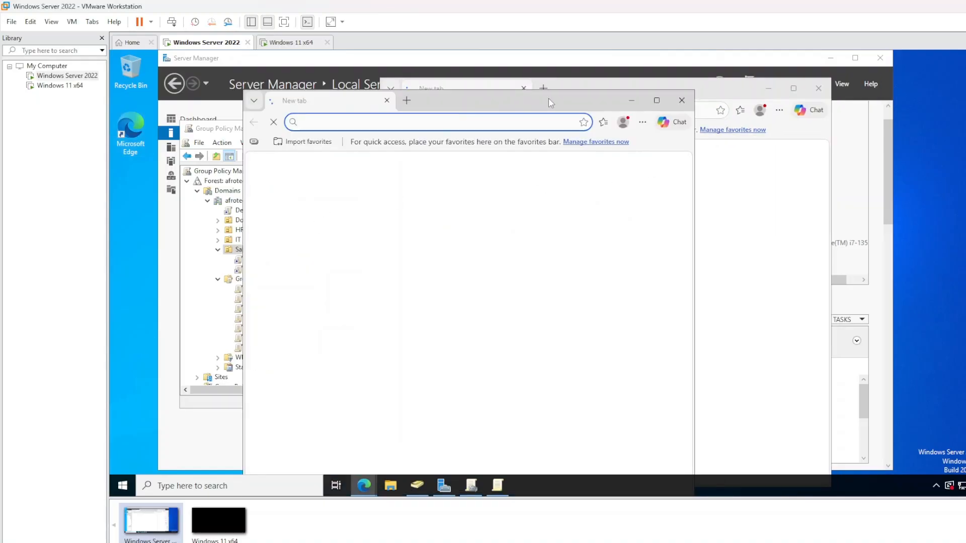
Close the extra Edge window and search Bing for 'google chrome msi download'
{"action": "left_click", "coordinate": [683, 100]}
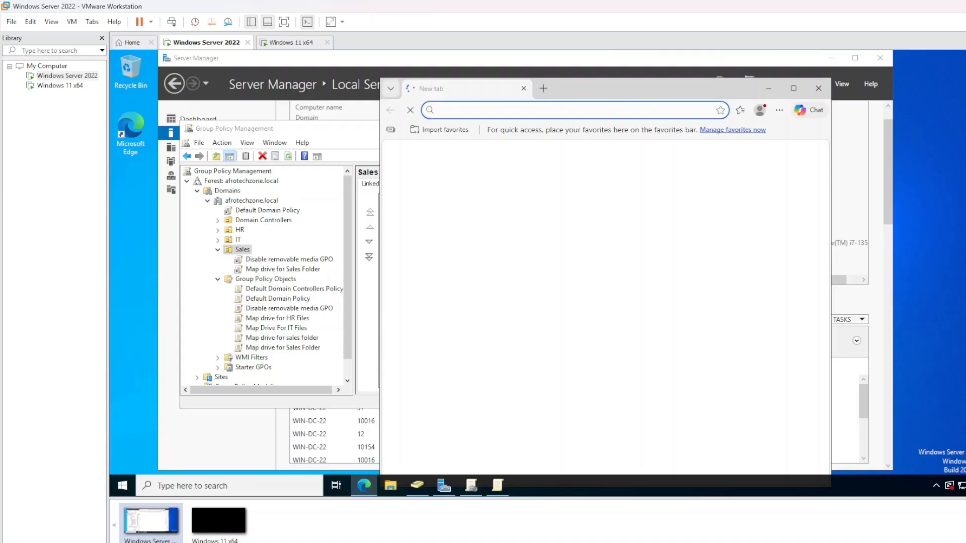
{"action": "left_click", "coordinate": [548, 124]}
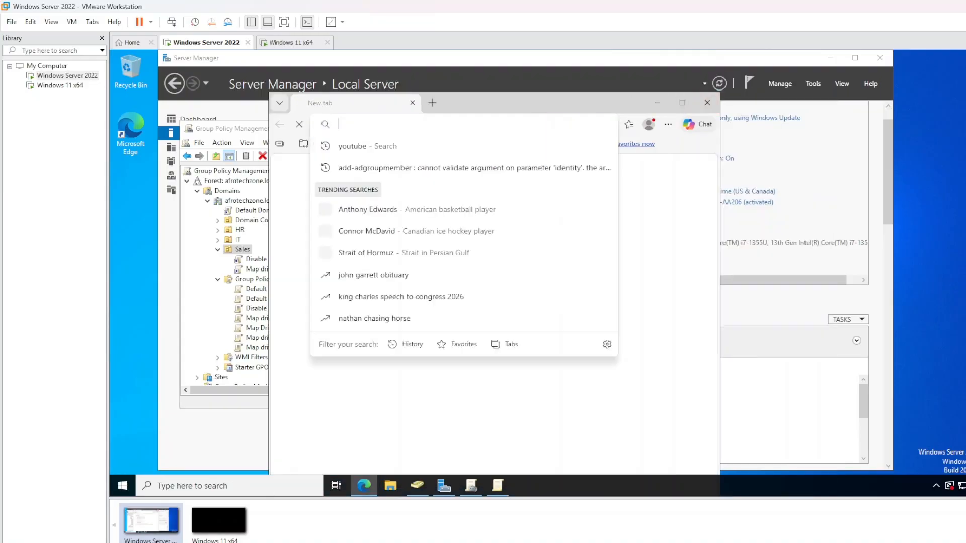
{"action": "type", "text": "gpog"}
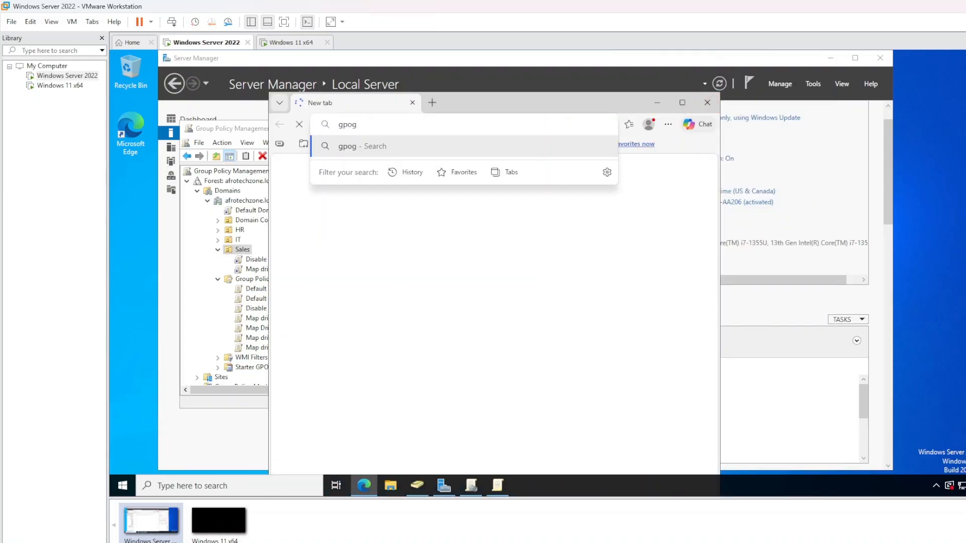
{"action": "key", "text": "BackSpace"}
{"action": "key", "text": "BackSpace"}
{"action": "key", "text": "BackSpace"}
{"action": "type", "text": "oogl"}
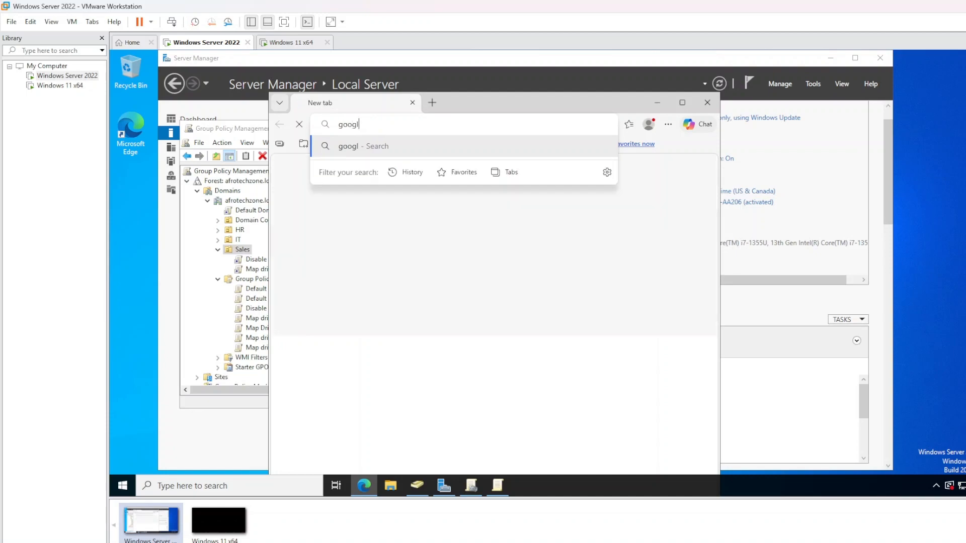
{"action": "type", "text": "e chrome "}
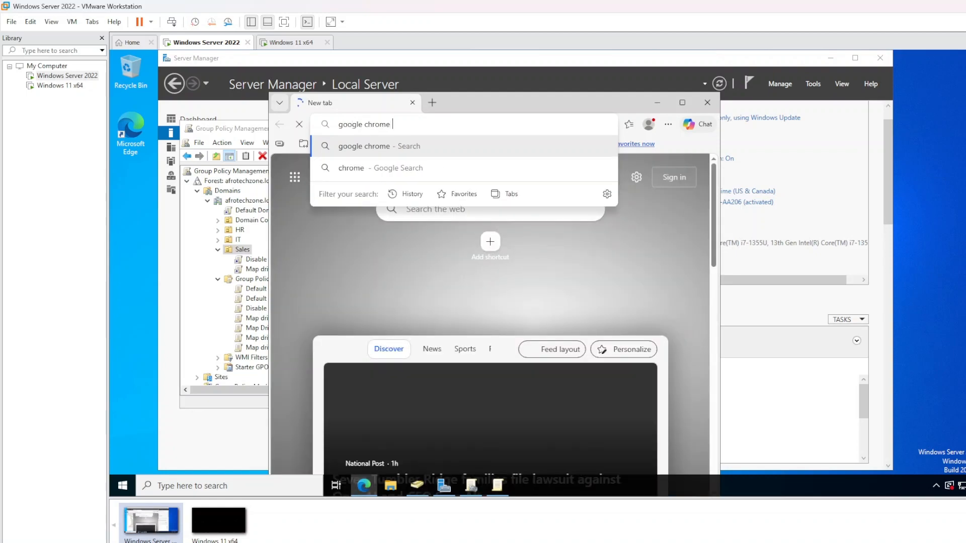
{"action": "type", "text": "msi"}
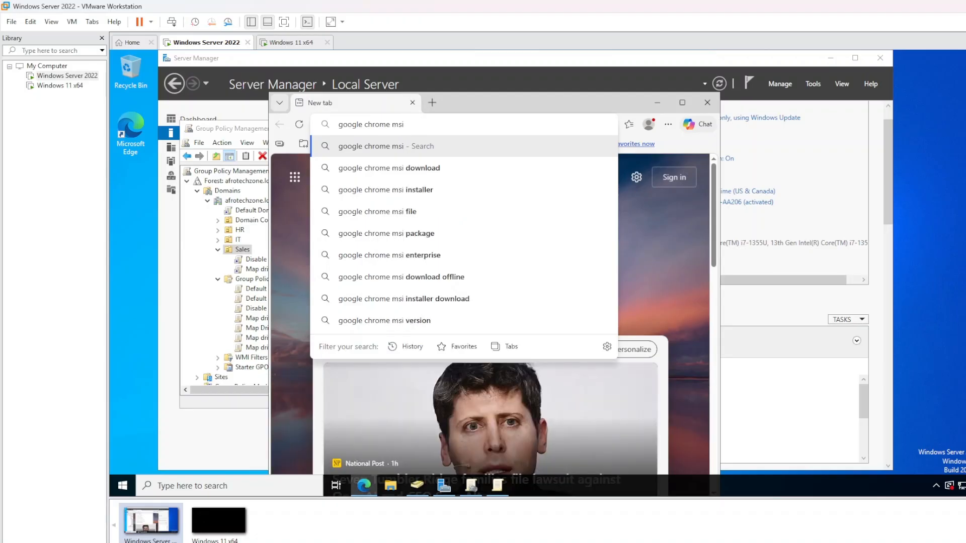
{"action": "left_click", "coordinate": [456, 170]}
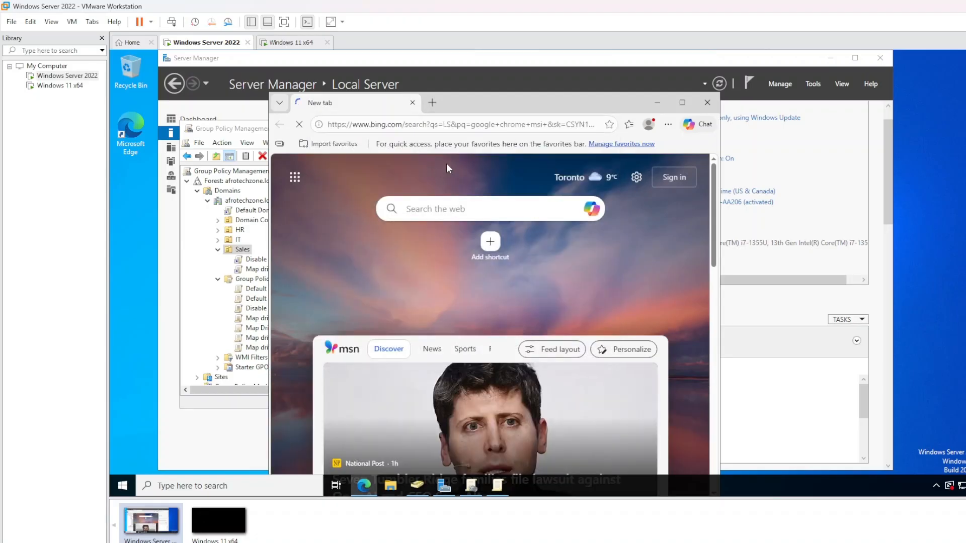
{"action": "left_click_drag", "start_coordinate": [902, 123], "coordinate": [905, 123]}
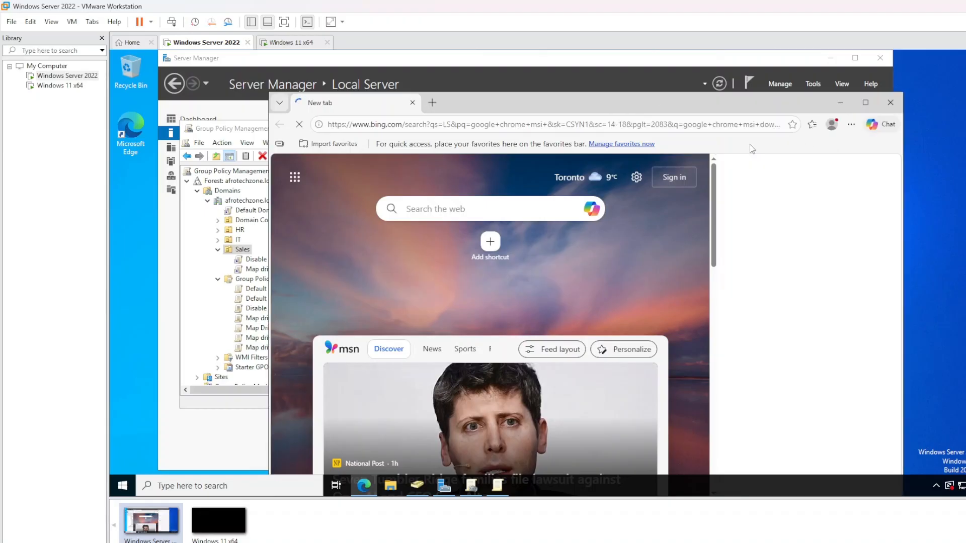
{"action": "left_click_drag", "start_coordinate": [698, 108], "coordinate": [659, 87]}
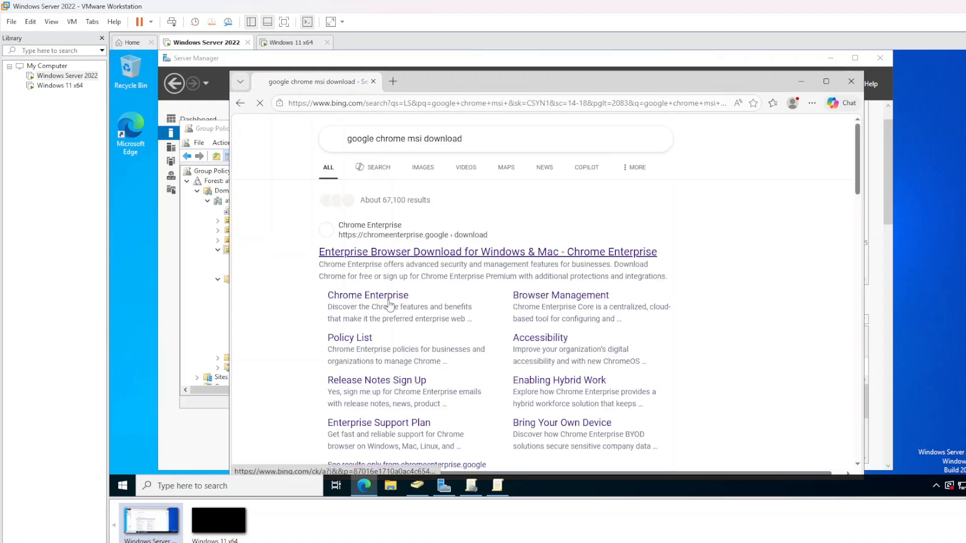
Open the Chrome Enterprise result, decline its cookies, and bring up the Chrome download options
{"action": "left_click", "coordinate": [407, 258]}
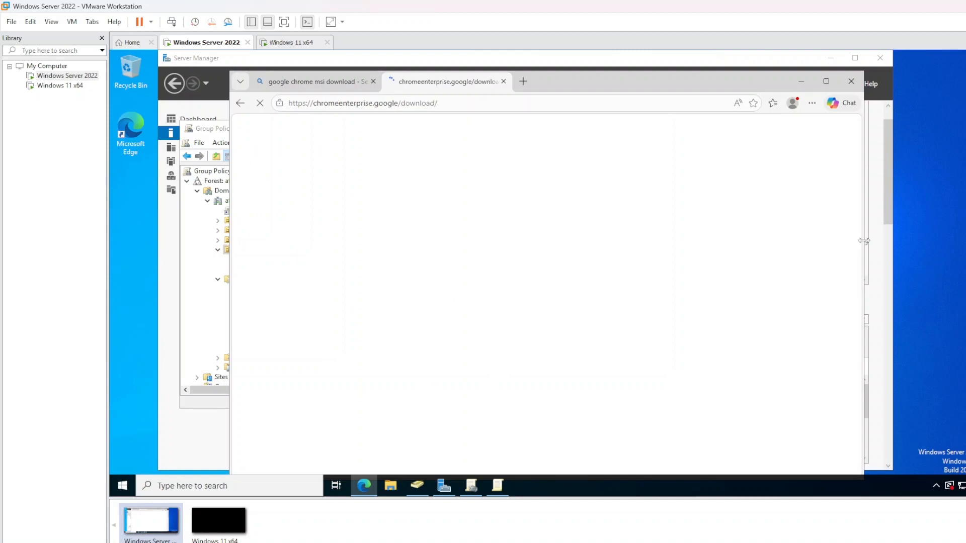
{"action": "left_click_drag", "start_coordinate": [864, 241], "coordinate": [961, 242]}
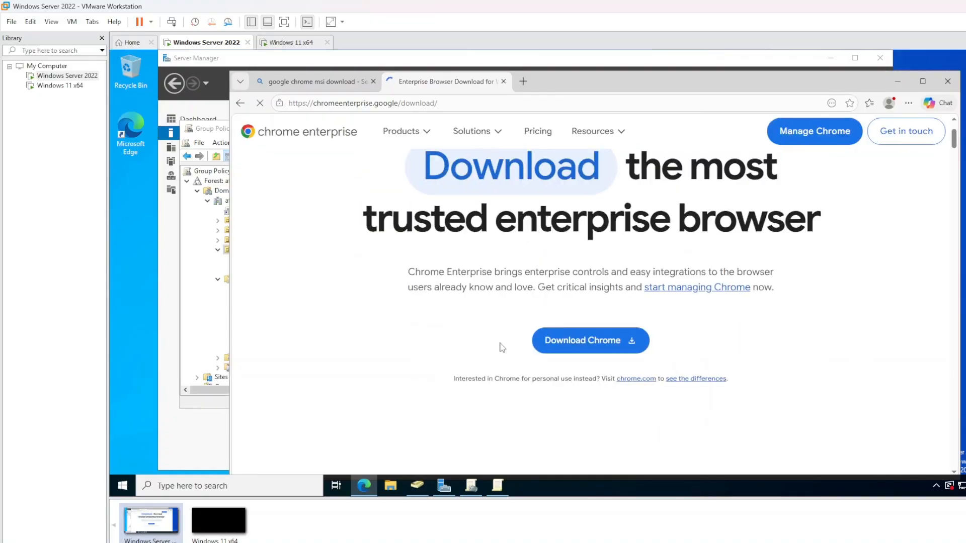
{"action": "scroll", "coordinate": [500, 347], "scroll_direction": "down", "scroll_amount": 5}
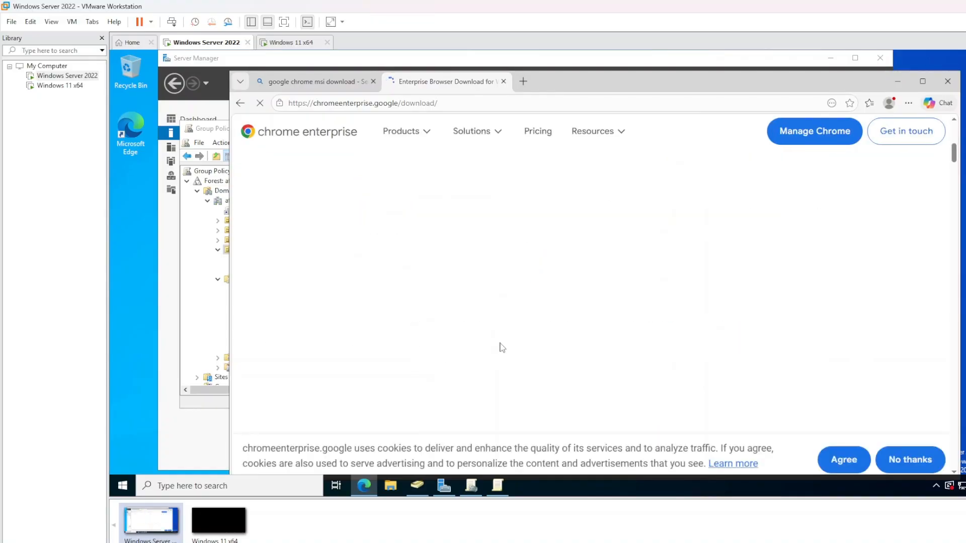
{"action": "left_click", "coordinate": [880, 459]}
{"action": "scroll", "coordinate": [635, 319], "scroll_direction": "up", "scroll_amount": 3}
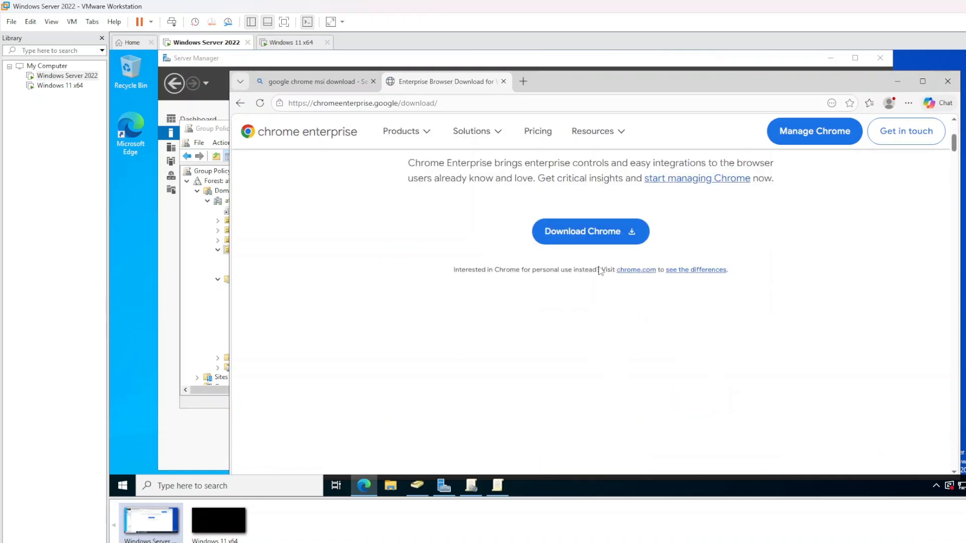
{"action": "left_click", "coordinate": [585, 244]}
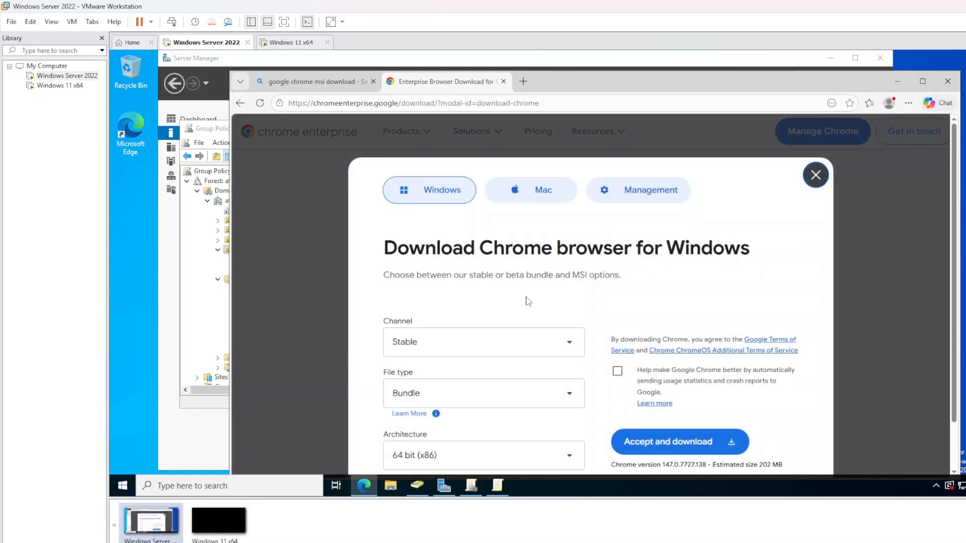
Keep the Stable channel and set the file type to MSI
{"action": "scroll", "coordinate": [526, 307], "scroll_direction": "down", "scroll_amount": 1}
{"action": "left_click", "coordinate": [461, 289]}
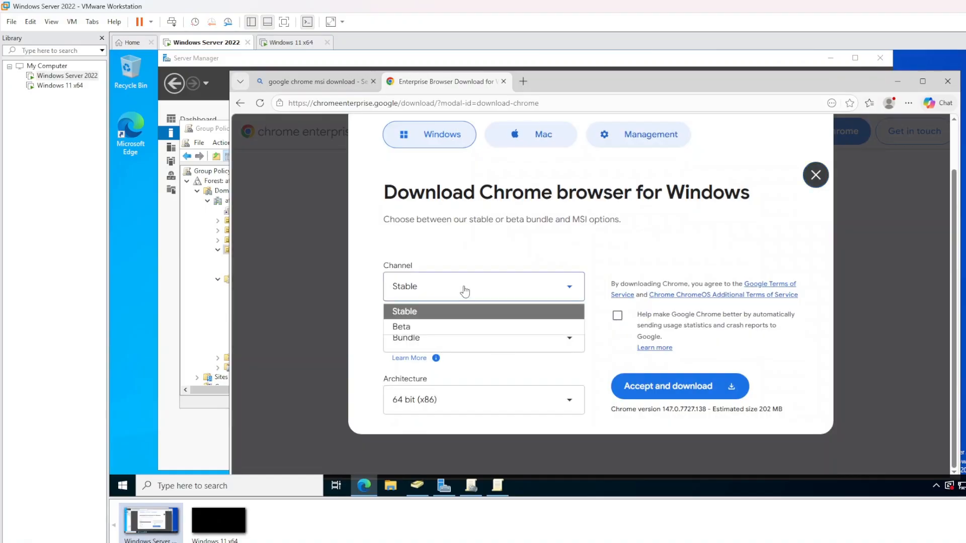
{"action": "left_click", "coordinate": [461, 289]}
{"action": "left_click", "coordinate": [471, 296]}
{"action": "left_click", "coordinate": [471, 296]}
{"action": "left_click", "coordinate": [498, 332]}
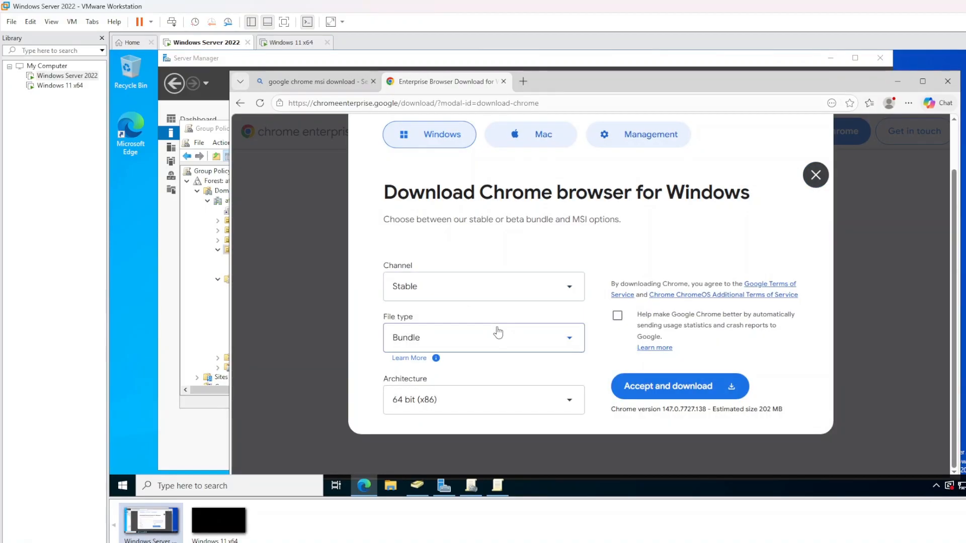
{"action": "left_click", "coordinate": [495, 337]}
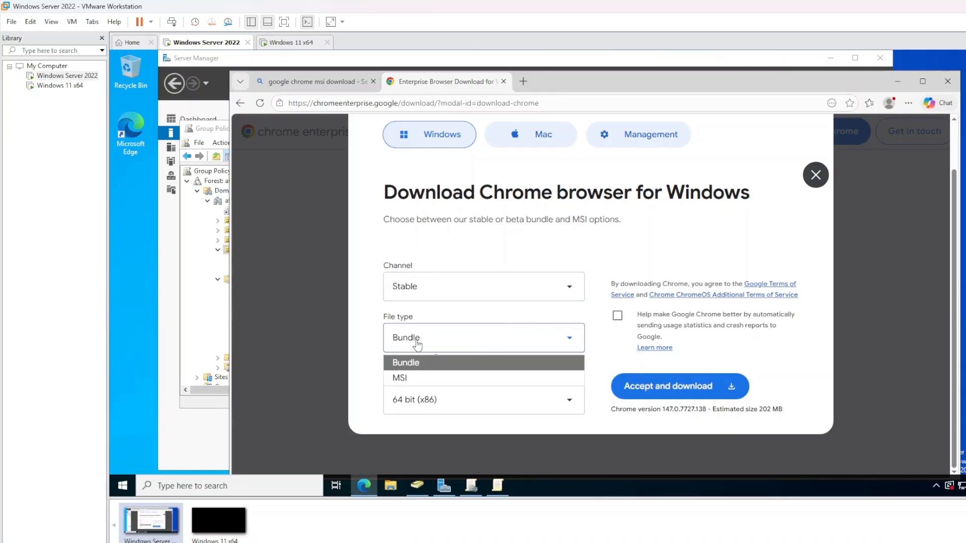
{"action": "left_click", "coordinate": [401, 380]}
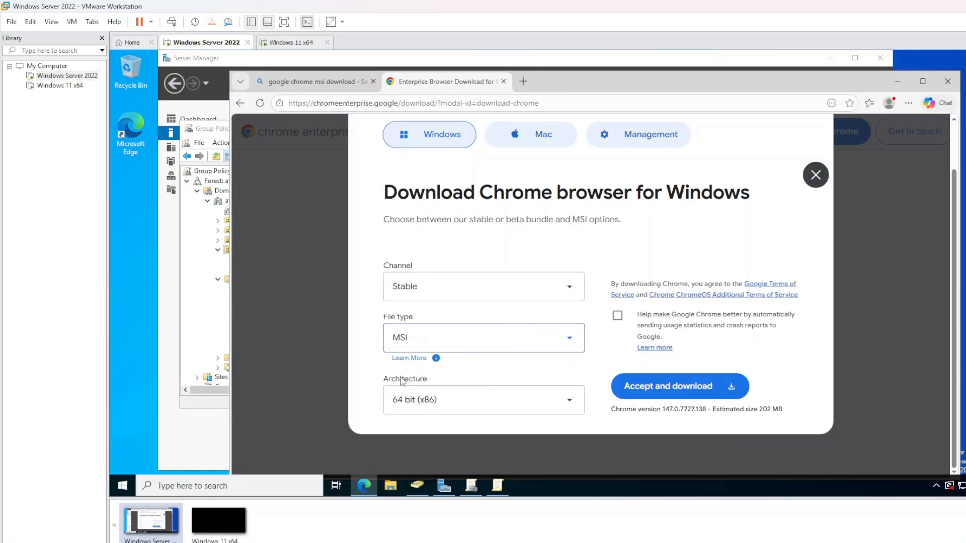
{"action": "left_click", "coordinate": [466, 339]}
{"action": "left_click", "coordinate": [414, 384]}
Confirm MSI, Stable and 64 bit (x86), then accept and download the installer
{"action": "left_click", "coordinate": [482, 347]}
{"action": "left_click", "coordinate": [482, 347]}
{"action": "left_click", "coordinate": [409, 341]}
{"action": "left_click", "coordinate": [411, 342]}
{"action": "left_click", "coordinate": [445, 297]}
{"action": "left_click", "coordinate": [445, 297]}
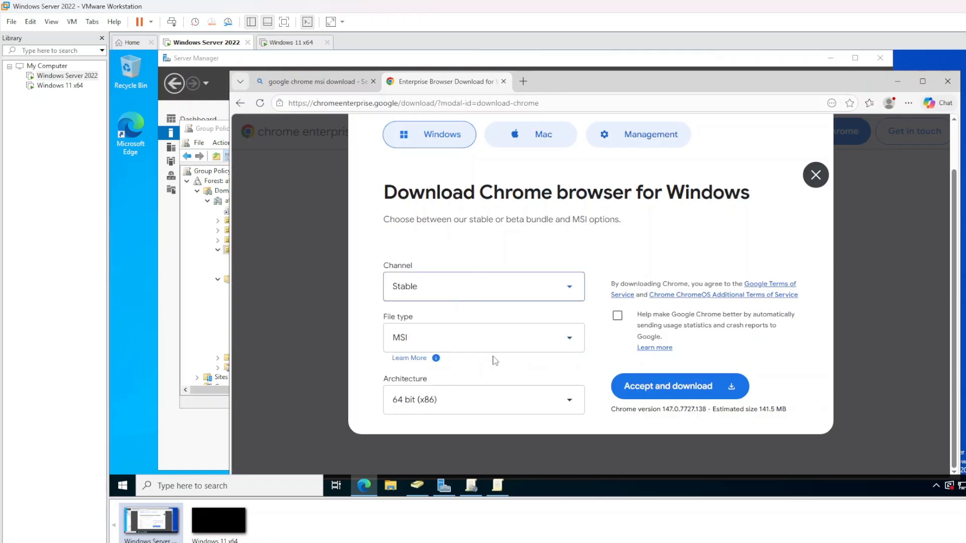
{"action": "left_click", "coordinate": [409, 410]}
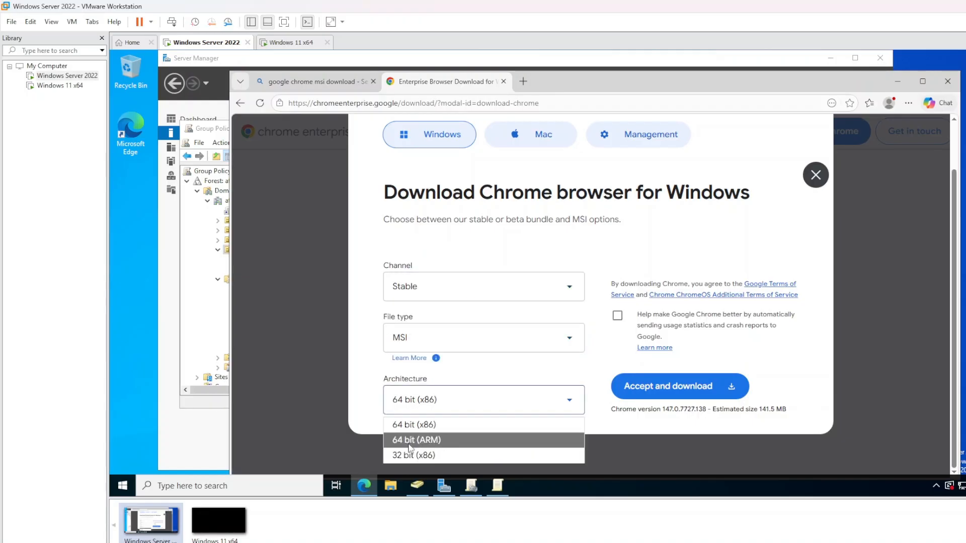
{"action": "left_click", "coordinate": [481, 396]}
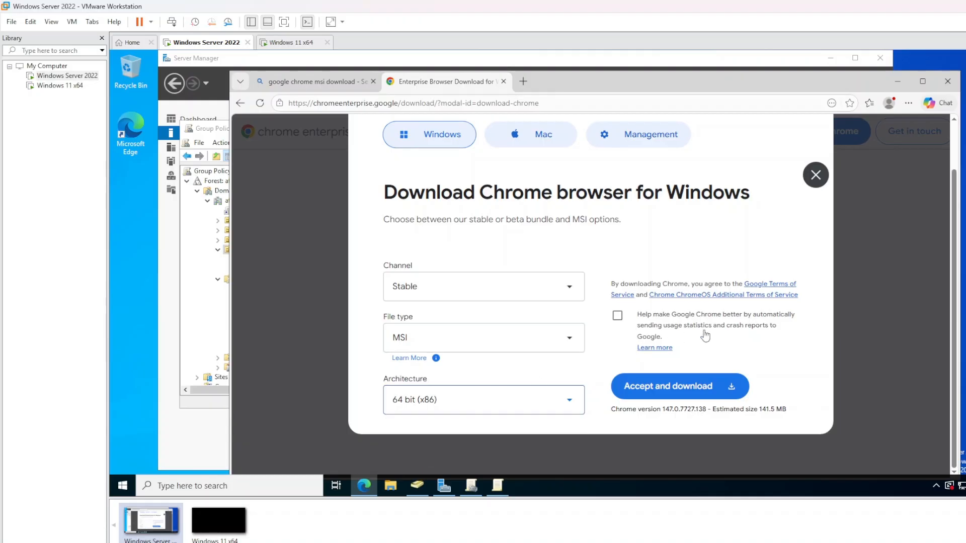
{"action": "left_click", "coordinate": [680, 388]}
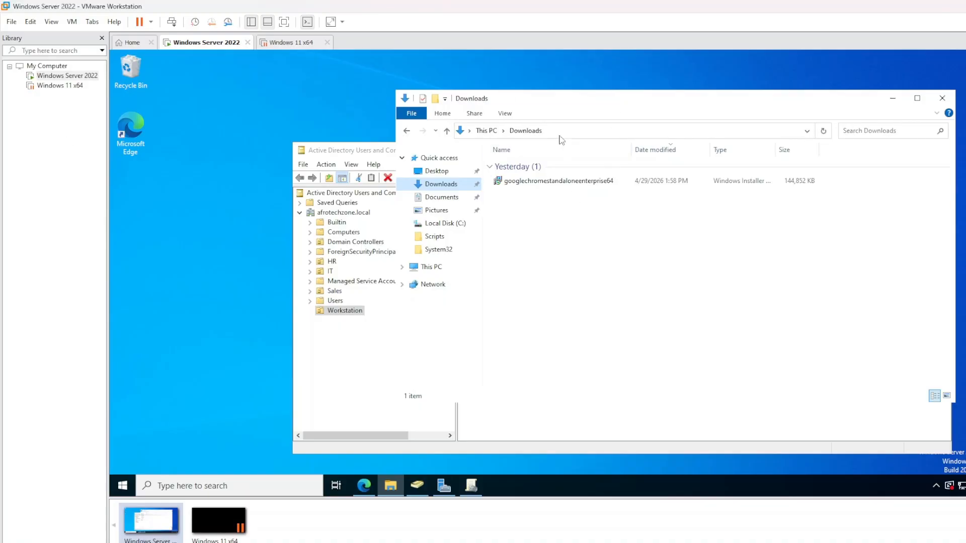
Rename the downloaded Chrome installer in Downloads to chrome
{"action": "left_click", "coordinate": [524, 183]}
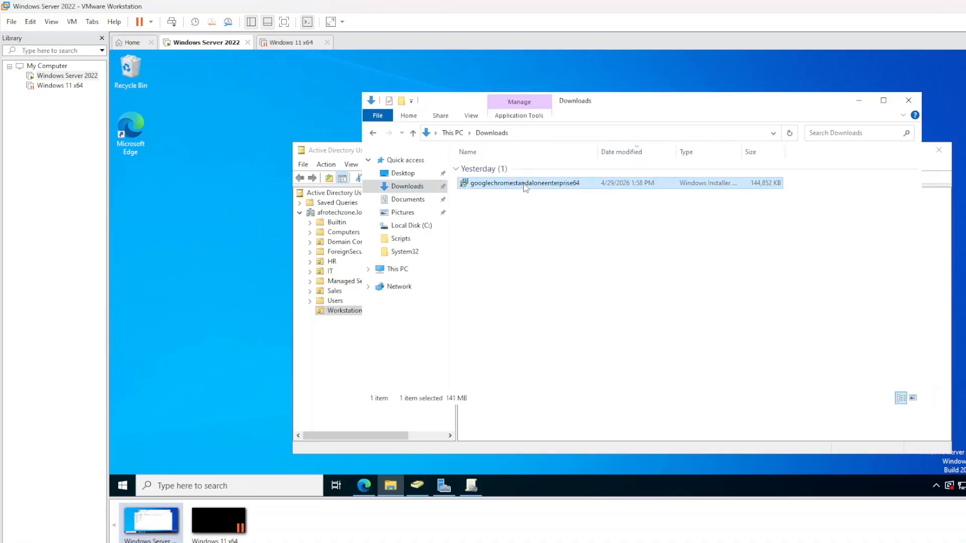
{"action": "right_click", "coordinate": [513, 185]}
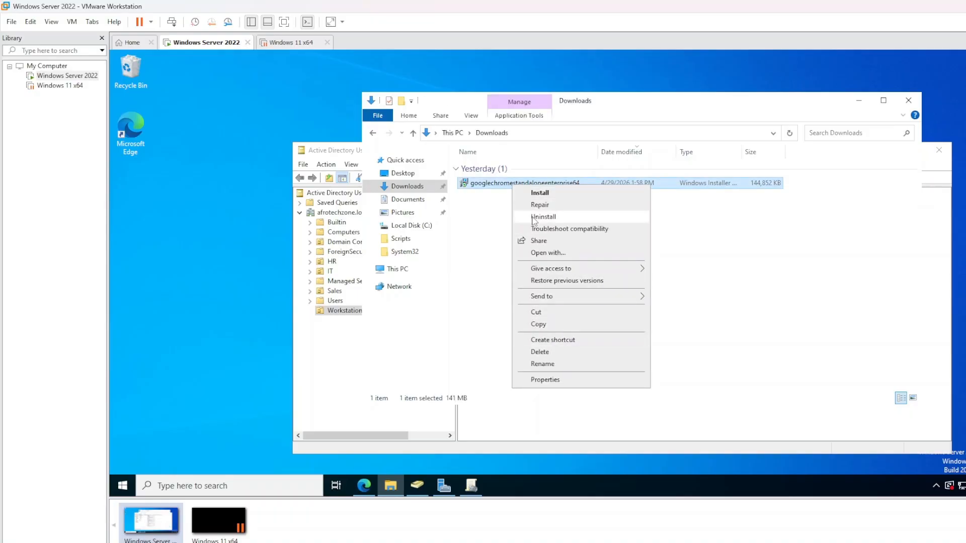
{"action": "left_click", "coordinate": [552, 363]}
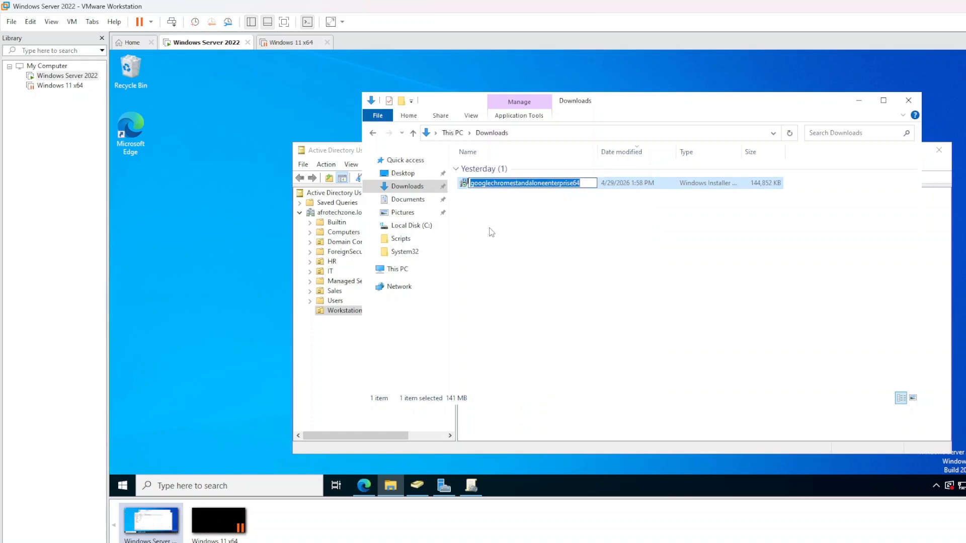
{"action": "type", "text": "chrome"}
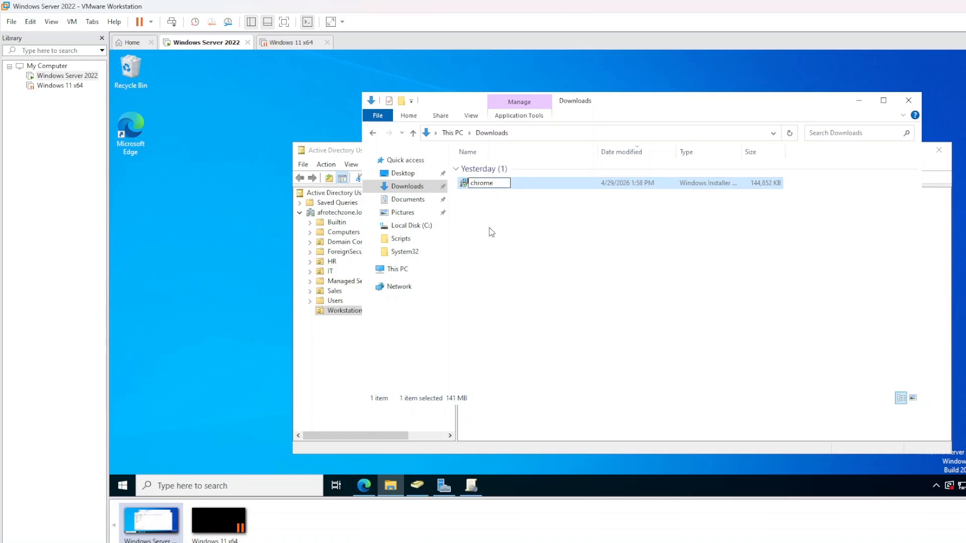
{"action": "left_click", "coordinate": [490, 235]}
{"action": "left_click", "coordinate": [504, 185]}
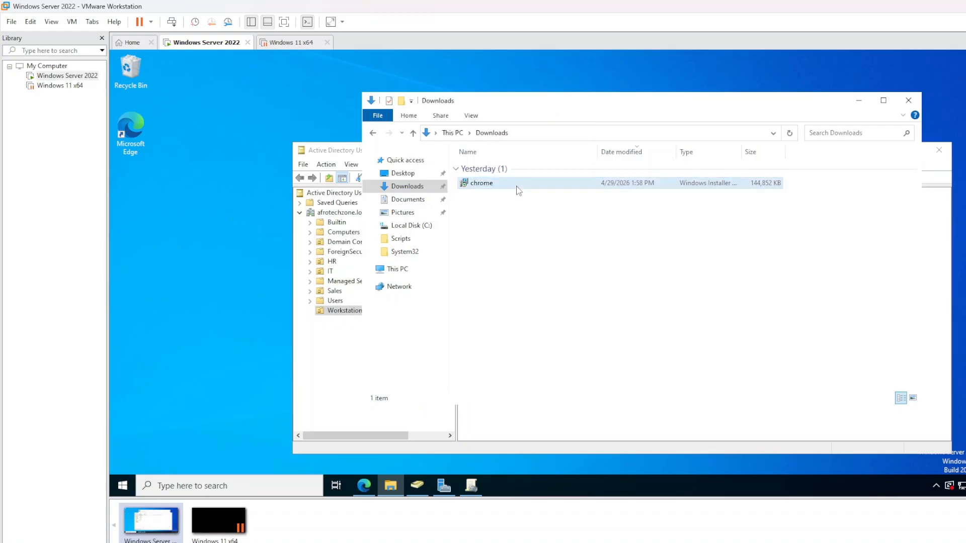
Create a new folder named Software at the root of Local Disk (C:)
{"action": "left_click", "coordinate": [415, 271]}
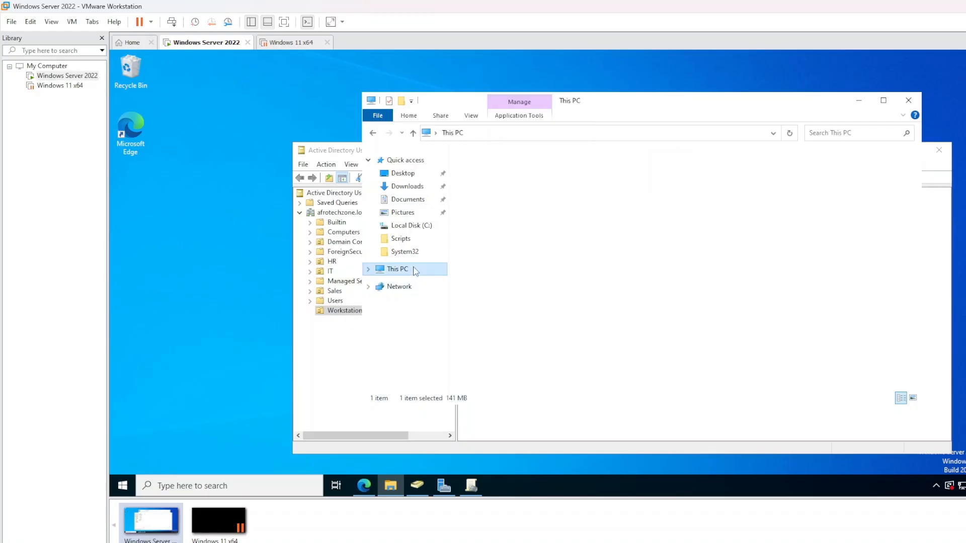
{"action": "left_click", "coordinate": [519, 294]}
{"action": "double_click", "coordinate": [519, 294]}
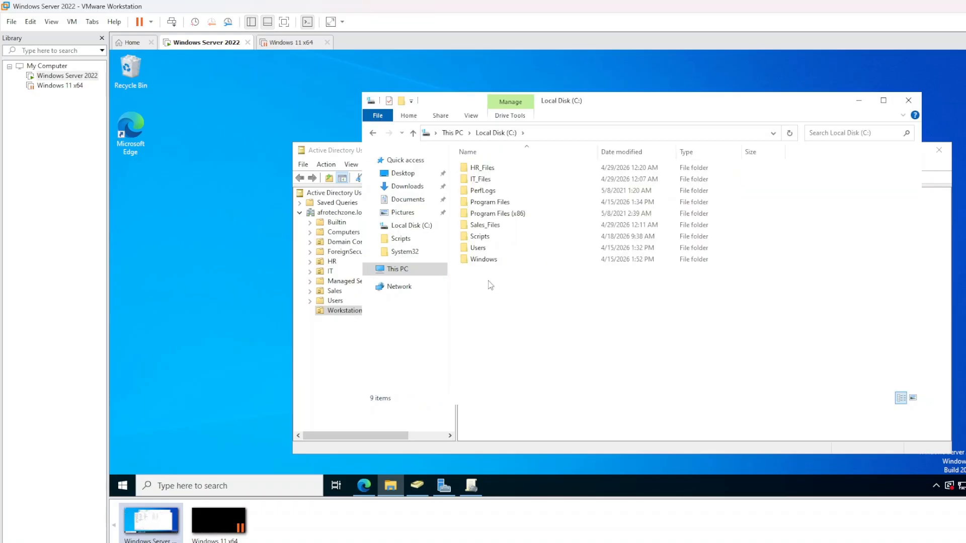
{"action": "right_click", "coordinate": [497, 293]}
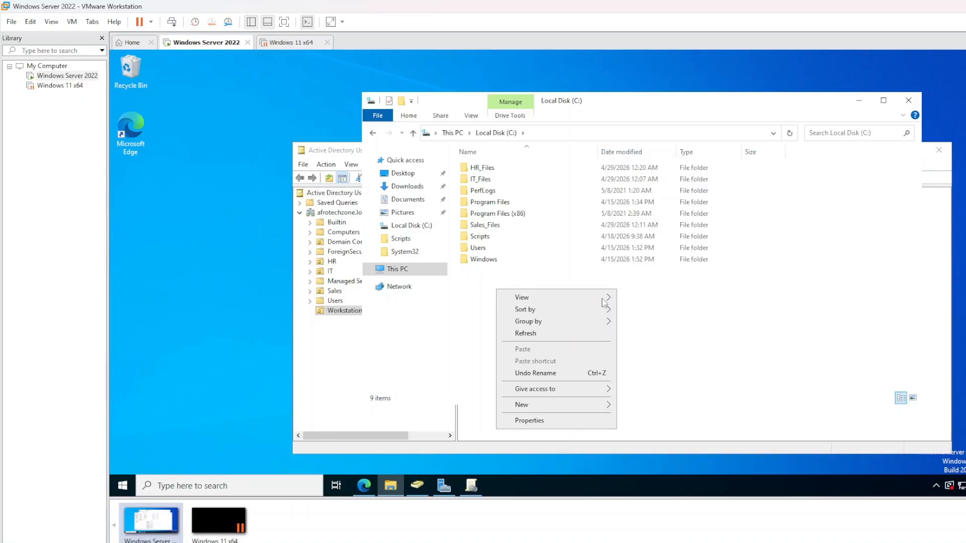
{"action": "mouse_move", "coordinate": [532, 406]}
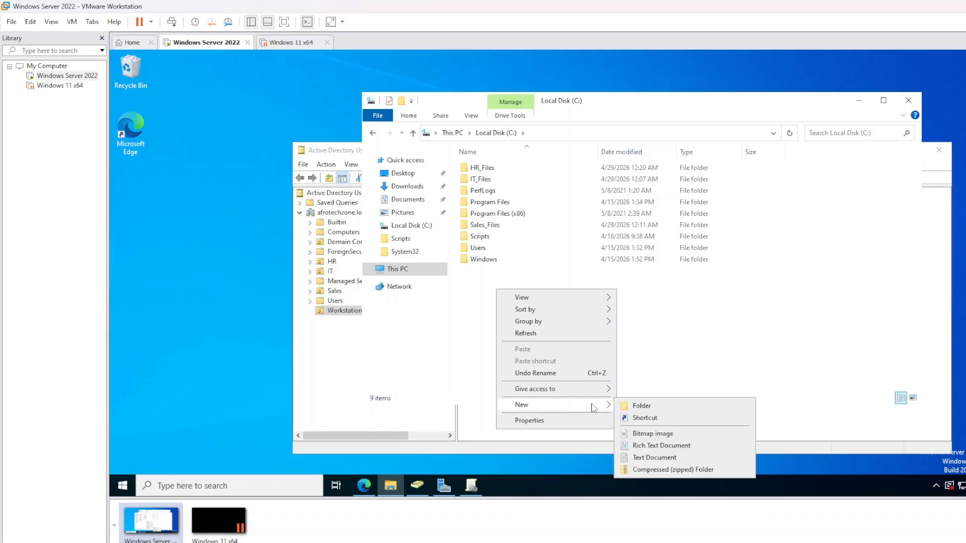
{"action": "left_click", "coordinate": [647, 405]}
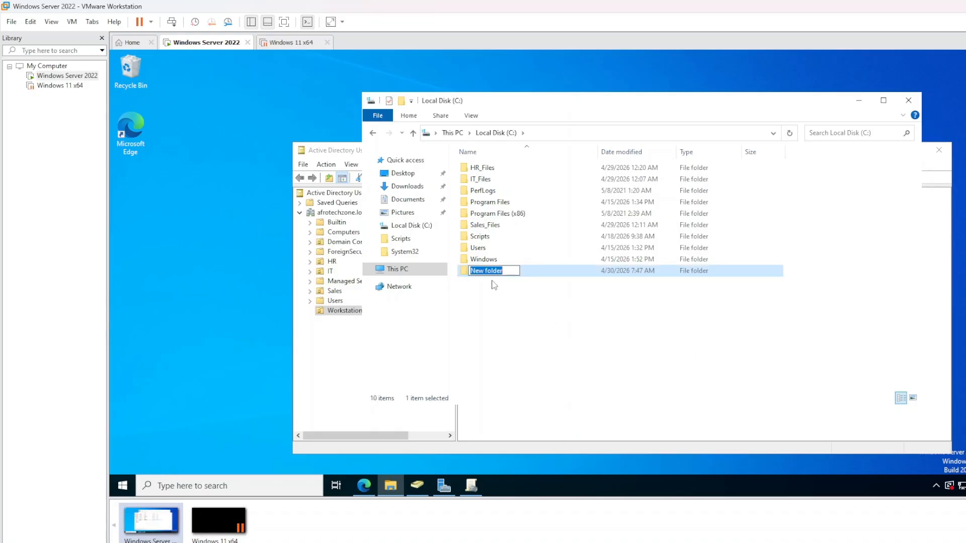
{"action": "type", "text": "Softw"}
{"action": "key", "text": "BackSpace"}
{"action": "key", "text": "BackSpace"}
{"action": "key", "text": "BackSpace"}
{"action": "type", "text": "ware"}
{"action": "left_click", "coordinate": [494, 285]}
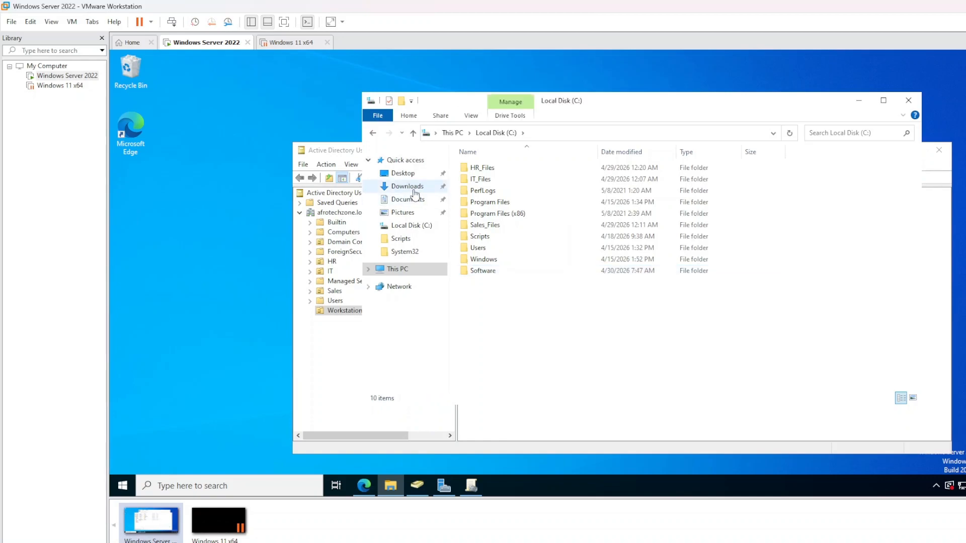
Copy the chrome installer from Downloads and paste it into C:\Software
{"action": "left_click", "coordinate": [414, 190]}
{"action": "left_click", "coordinate": [461, 183]}
{"action": "right_click", "coordinate": [468, 183]}
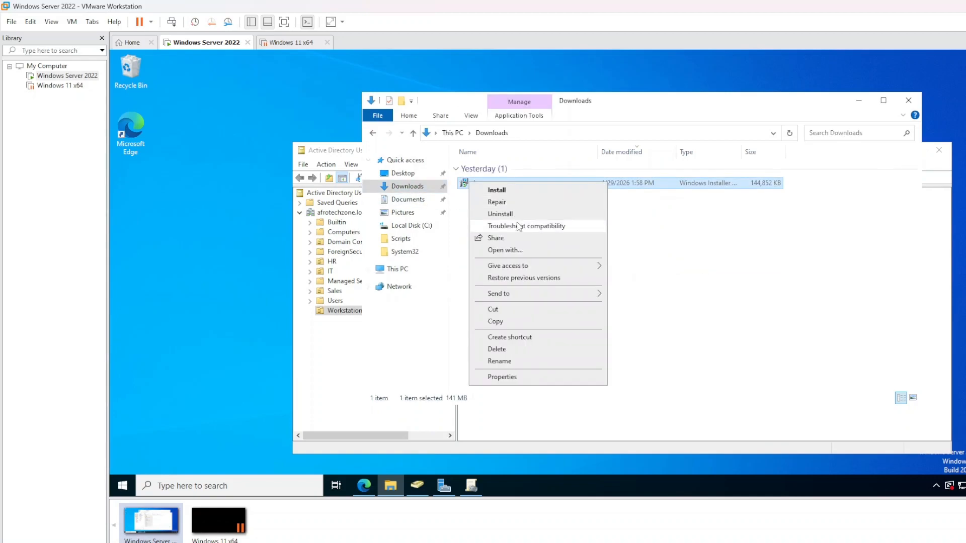
{"action": "left_click", "coordinate": [496, 321]}
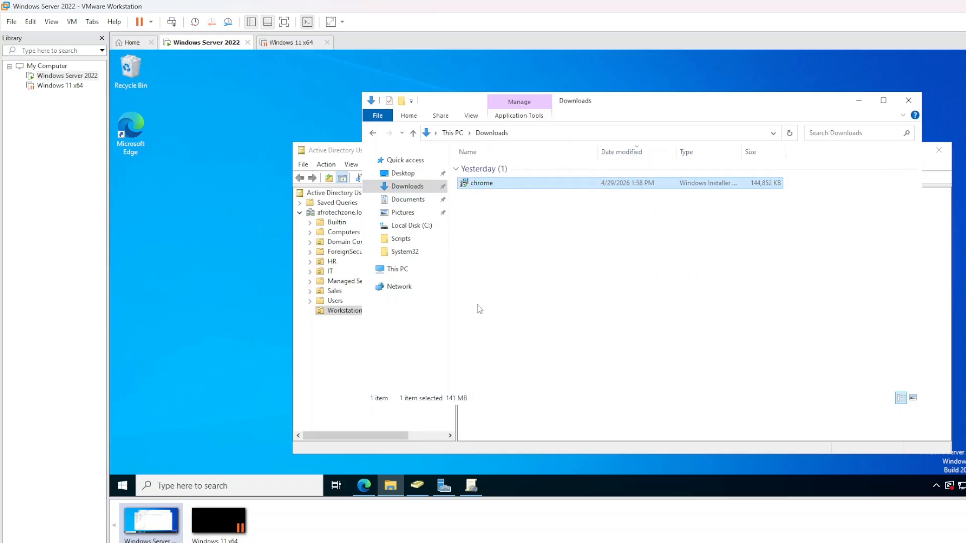
{"action": "left_click", "coordinate": [372, 132]}
{"action": "double_click", "coordinate": [487, 251]}
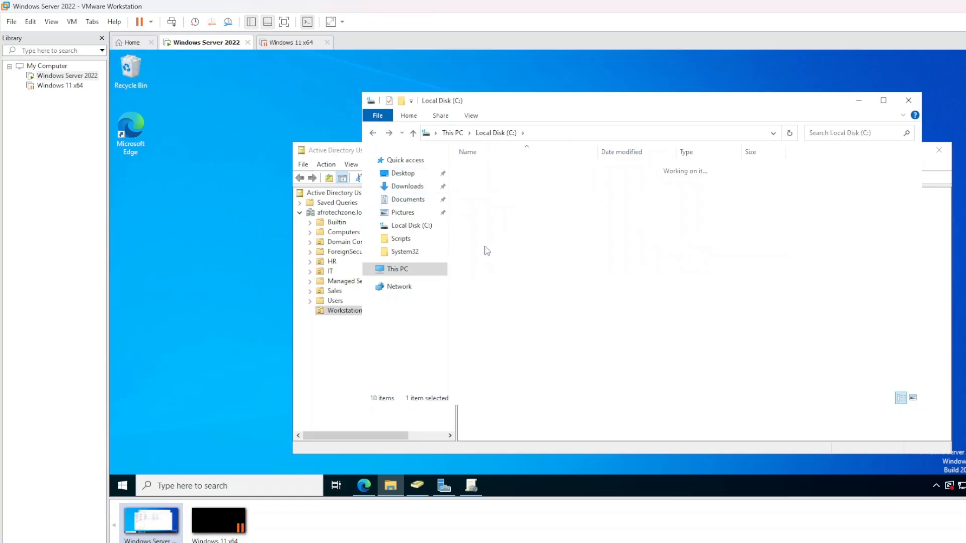
{"action": "right_click", "coordinate": [506, 226]}
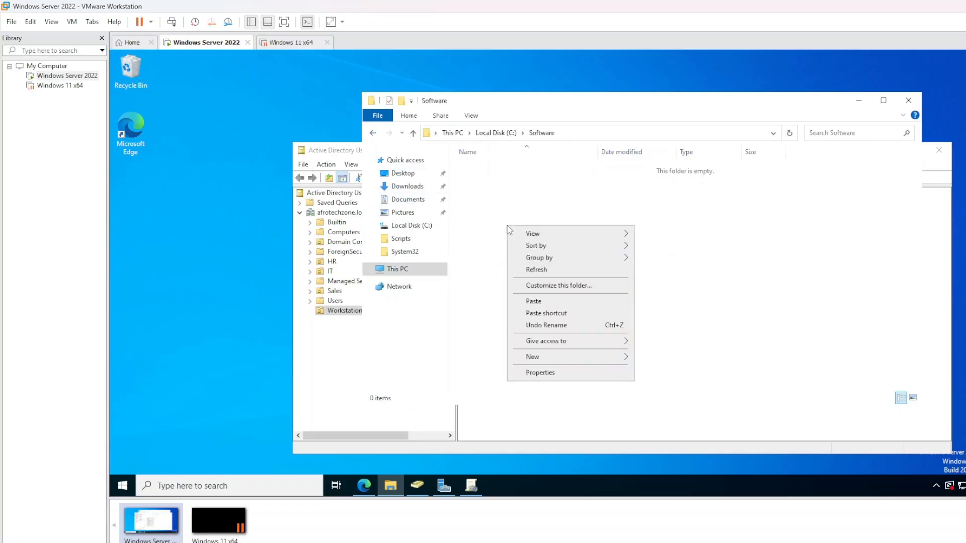
{"action": "left_click", "coordinate": [554, 301]}
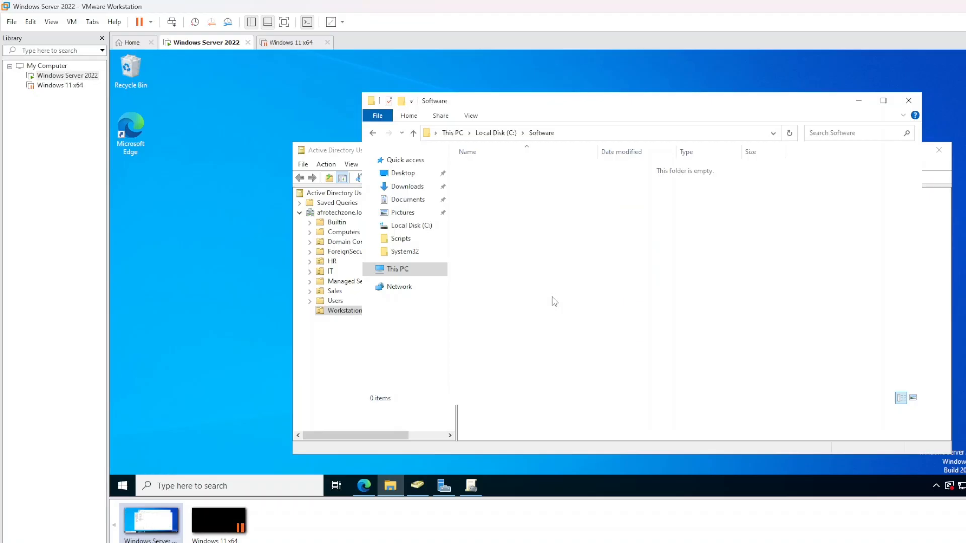
Reopen C:\Software to verify the installer, then bring Group Policy Management forward
{"action": "left_click", "coordinate": [508, 254]}
{"action": "left_click", "coordinate": [373, 133]}
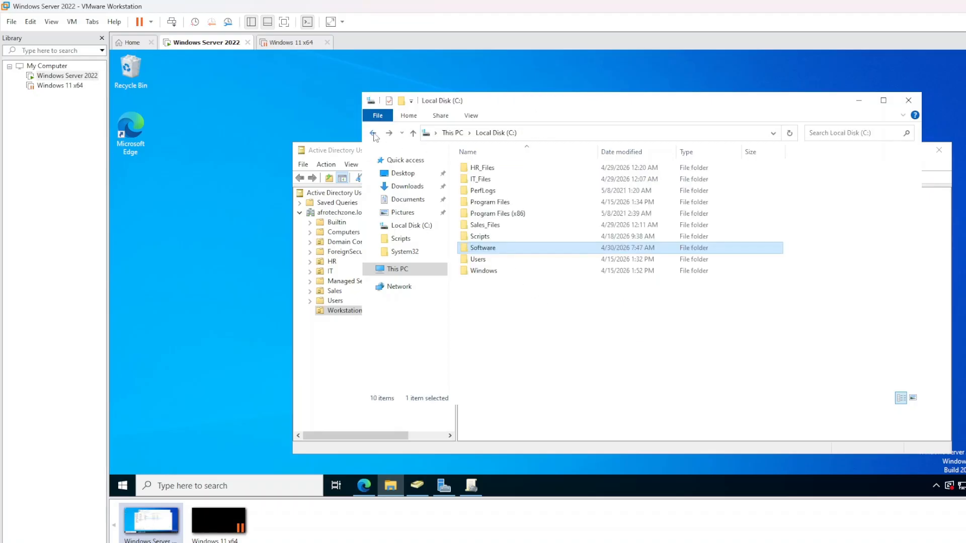
{"action": "left_click", "coordinate": [508, 302]}
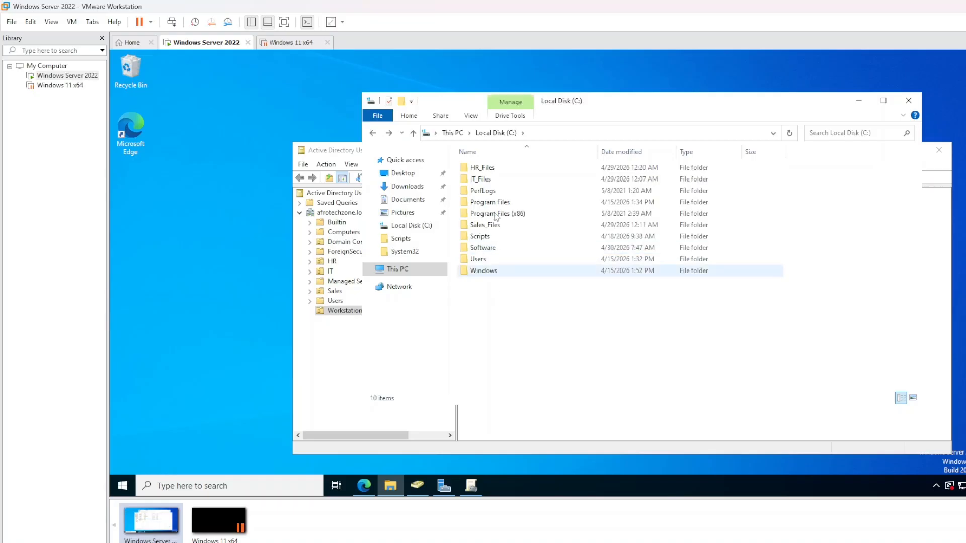
{"action": "double_click", "coordinate": [502, 250]}
{"action": "left_click", "coordinate": [374, 133]}
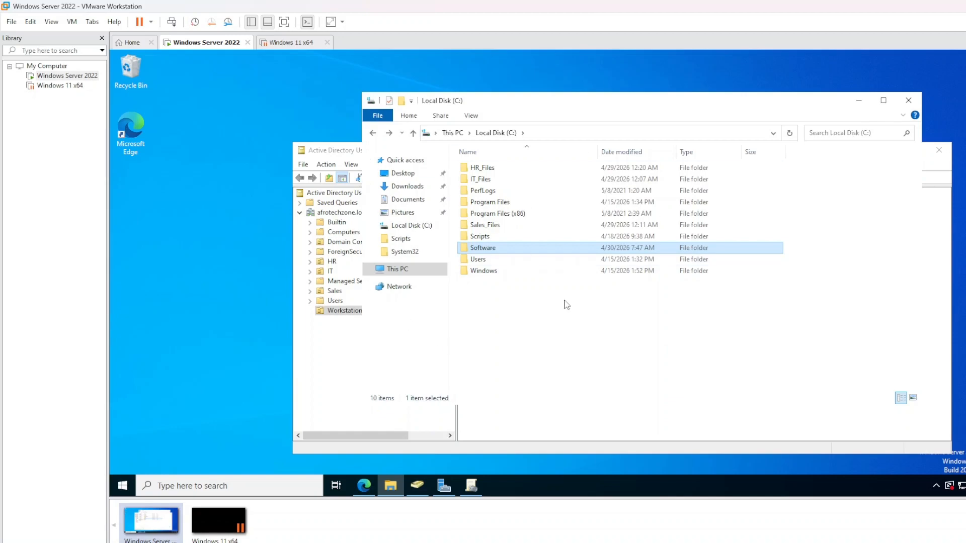
{"action": "left_click_drag", "start_coordinate": [532, 308], "coordinate": [507, 271]}
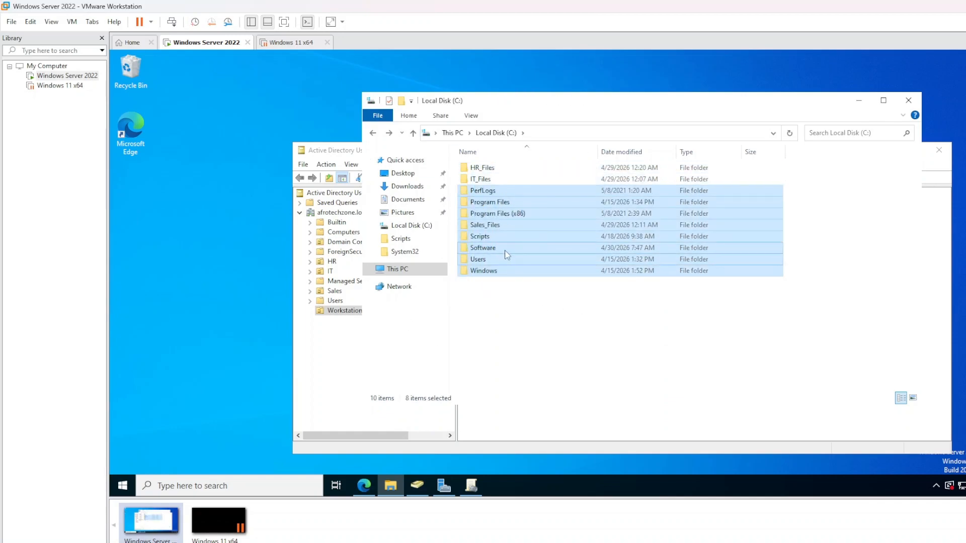
{"action": "left_click", "coordinate": [505, 252]}
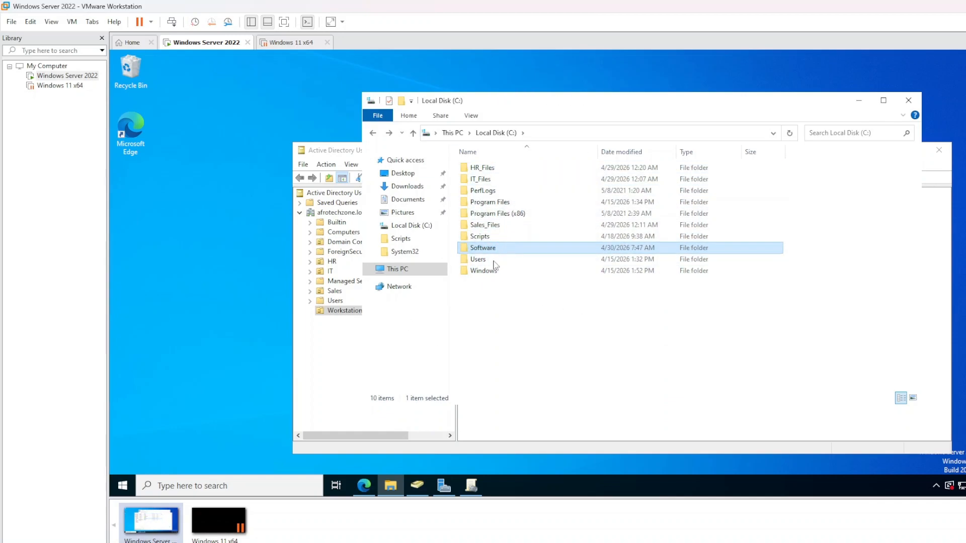
{"action": "left_click", "coordinate": [492, 320]}
{"action": "left_click", "coordinate": [473, 485]}
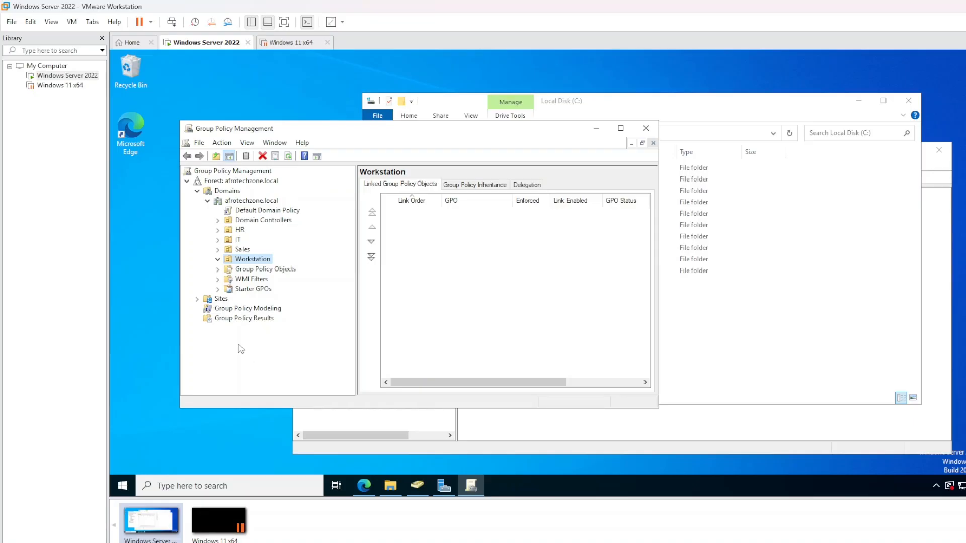
Select the Workstation OU in Group Policy Management
{"action": "right_click", "coordinate": [238, 262]}
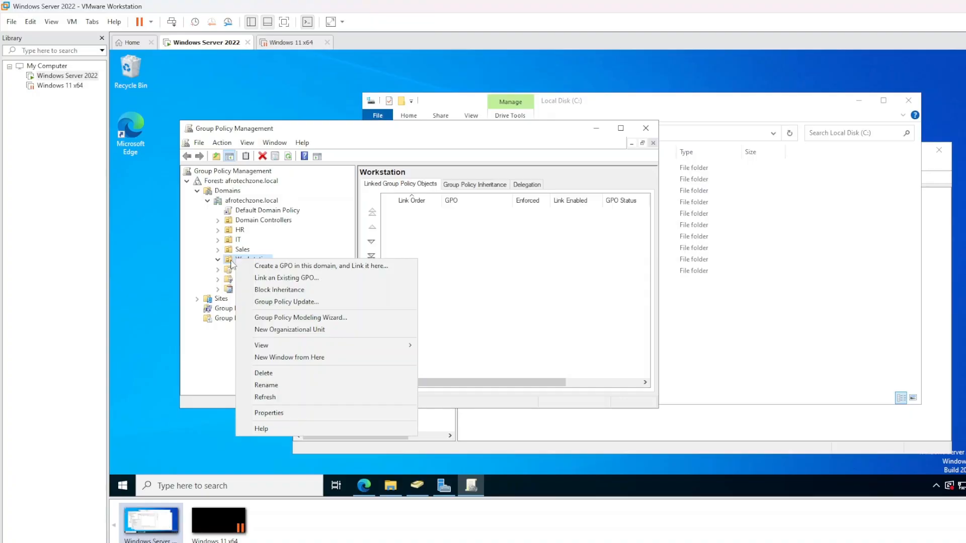
{"action": "left_click", "coordinate": [204, 267]}
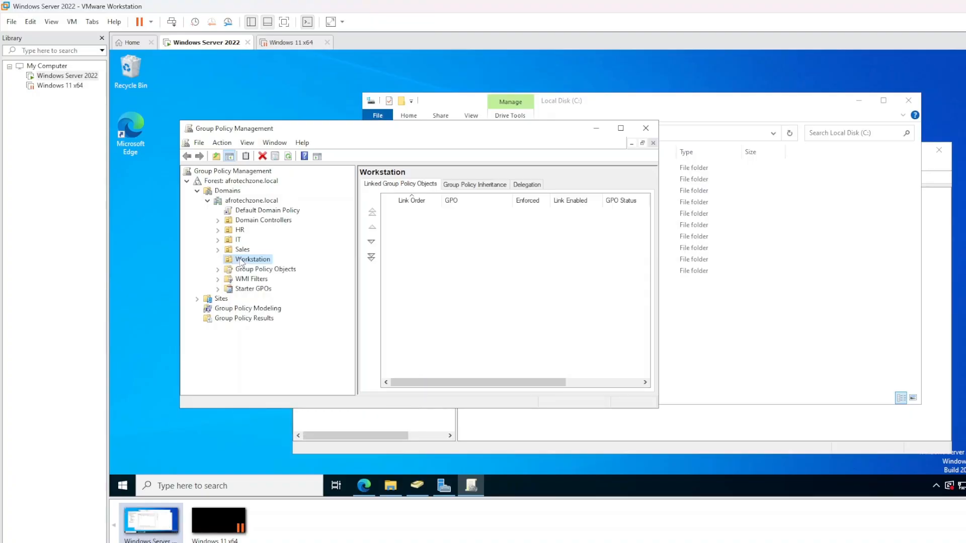
{"action": "left_click", "coordinate": [239, 261]}
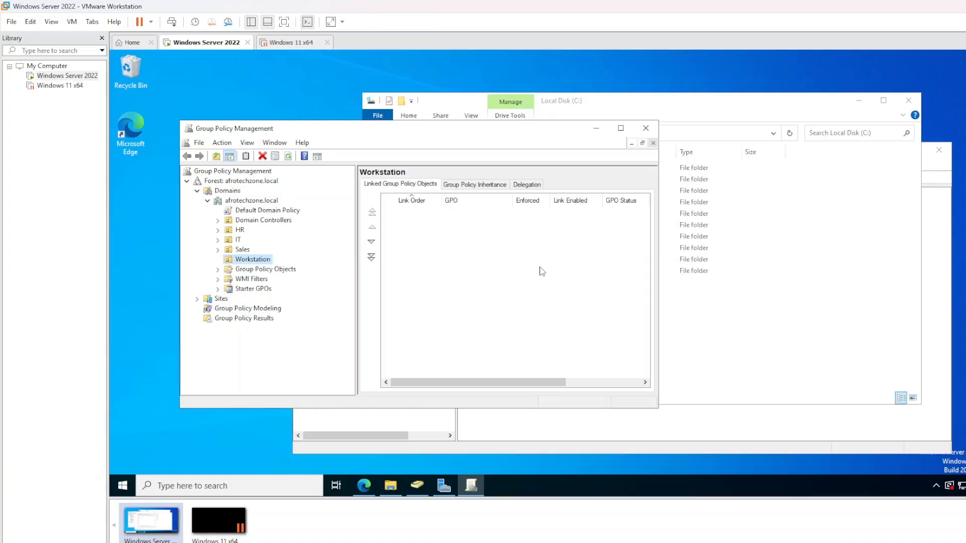
In Active Directory Users and Computers, confirm WIN11 is in Workstation, then minimize the window
{"action": "left_click", "coordinate": [415, 490]}
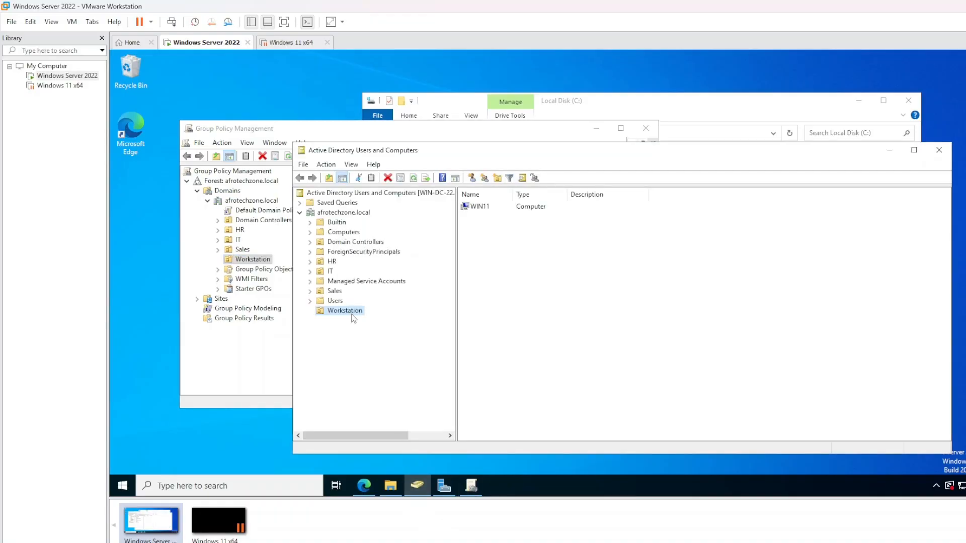
{"action": "left_click", "coordinate": [497, 221]}
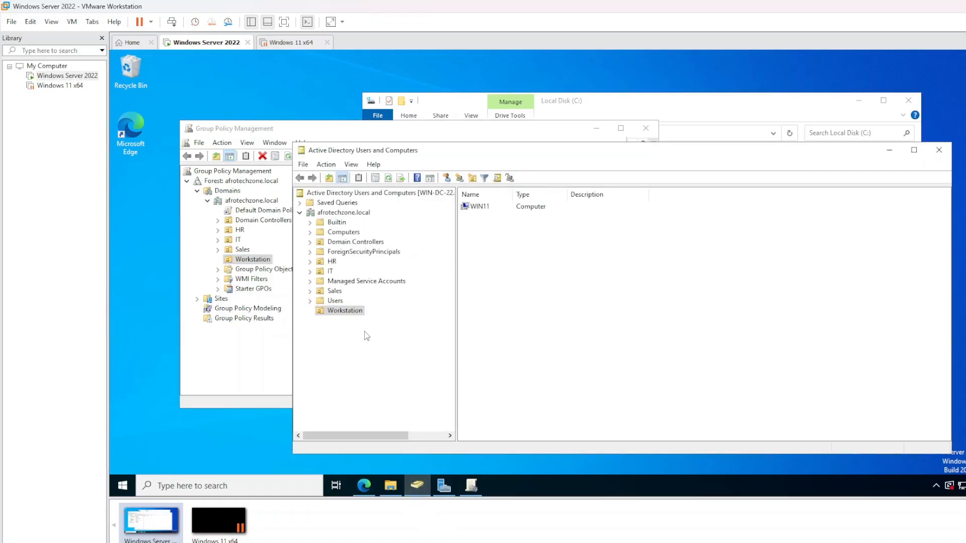
{"action": "left_click", "coordinate": [483, 209]}
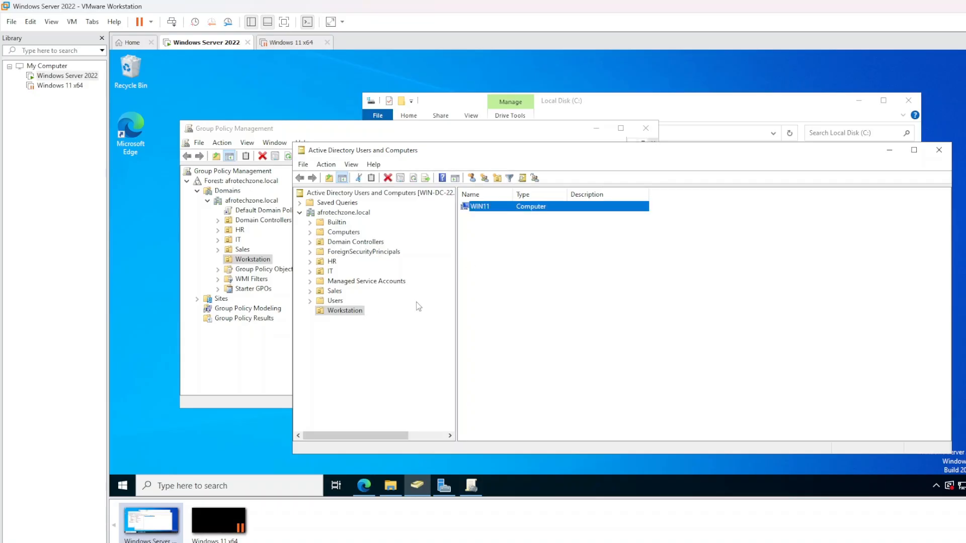
{"action": "left_click", "coordinate": [345, 311]}
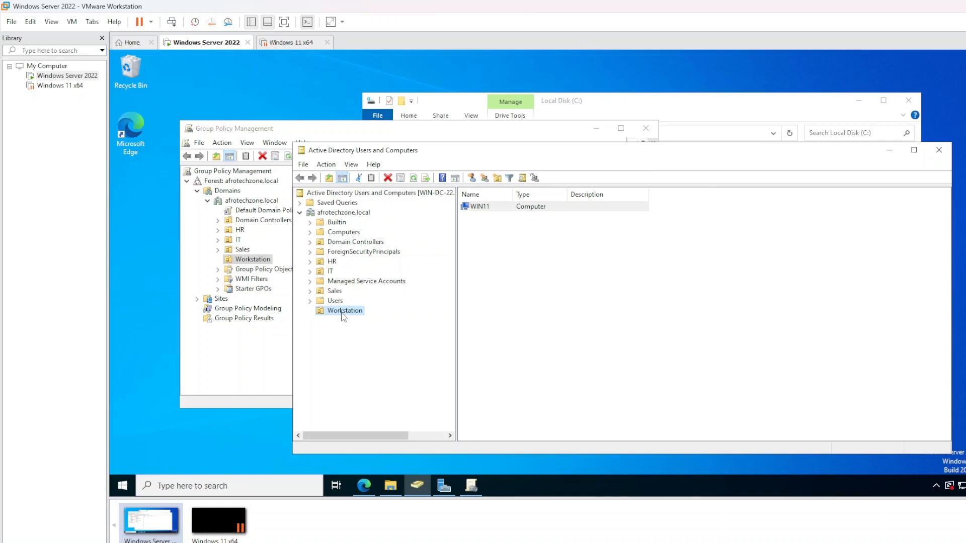
{"action": "left_click", "coordinate": [497, 207]}
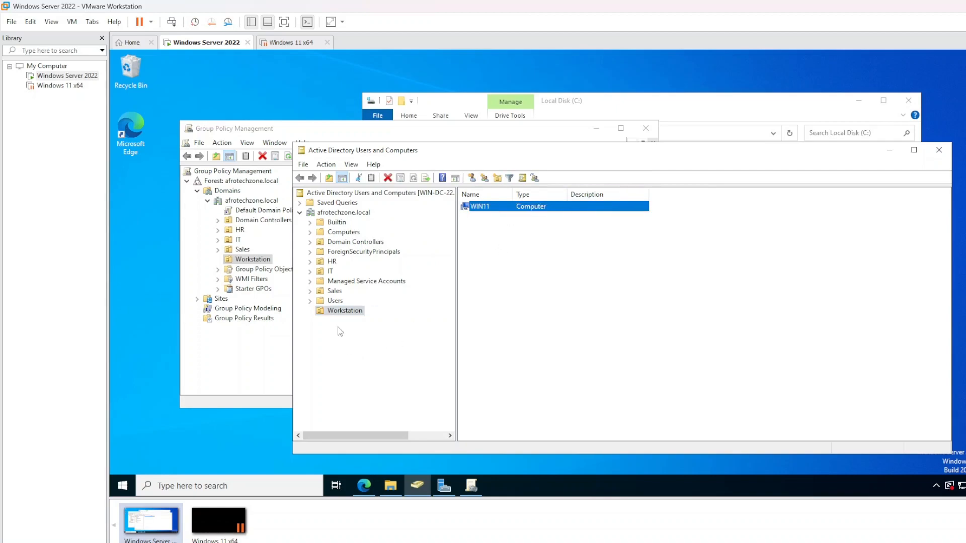
{"action": "left_click", "coordinate": [340, 331]}
{"action": "left_click_drag", "start_coordinate": [478, 230], "coordinate": [549, 204]}
{"action": "left_click", "coordinate": [889, 150]}
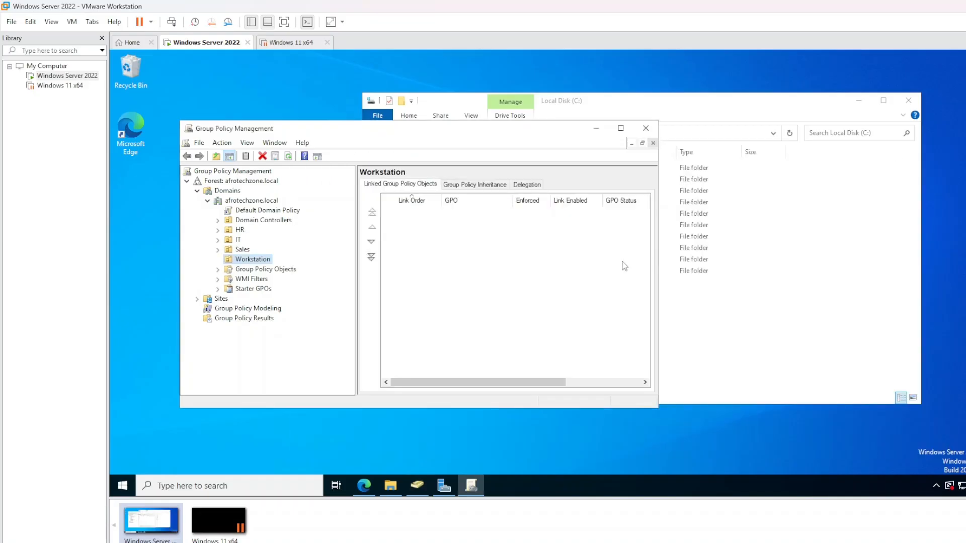
Start a new GPO linked to the Workstation OU named 'Software Deployment'
{"action": "right_click", "coordinate": [256, 261]}
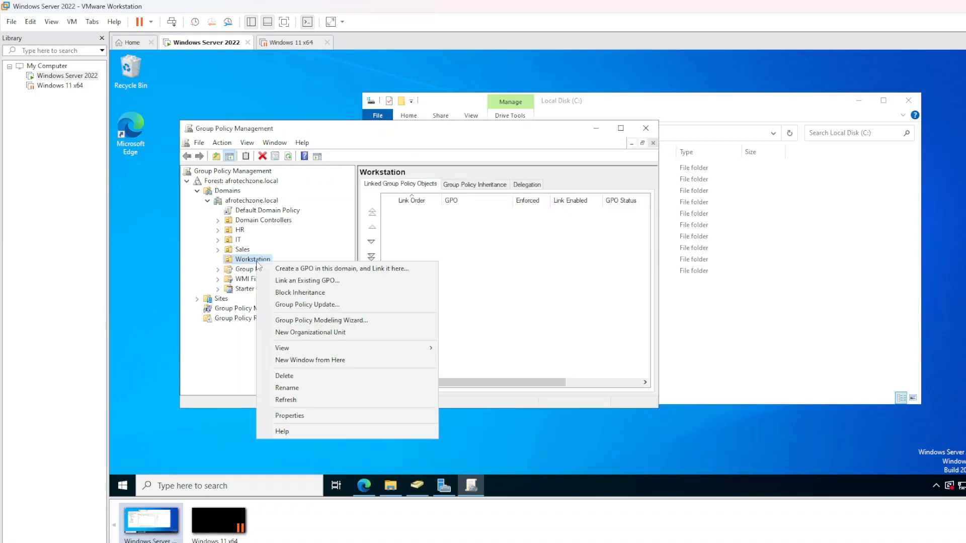
{"action": "left_click", "coordinate": [307, 268]}
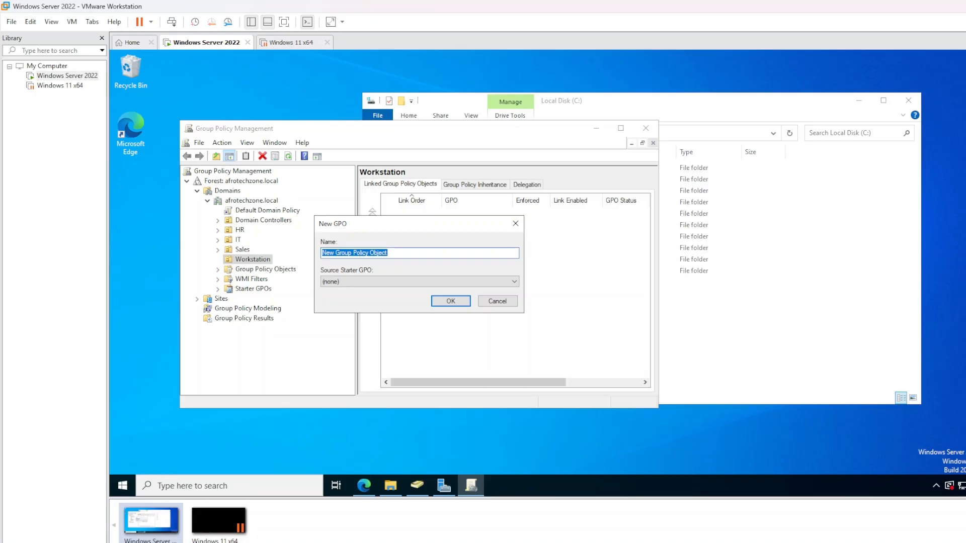
{"action": "left_click", "coordinate": [361, 253]}
{"action": "double_click", "coordinate": [361, 253]}
{"action": "left_click_drag", "start_coordinate": [388, 253], "coordinate": [316, 256]}
{"action": "type", "text": "Software Deployment GPO"}
Abandon the new GPO after its name is rejected as a duplicate
{"action": "left_click", "coordinate": [440, 302]}
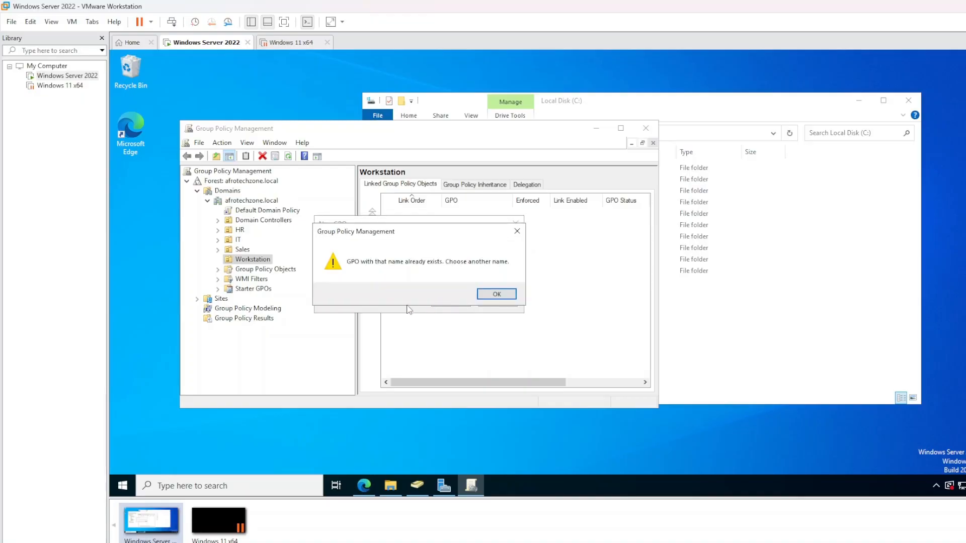
{"action": "left_click", "coordinate": [497, 294]}
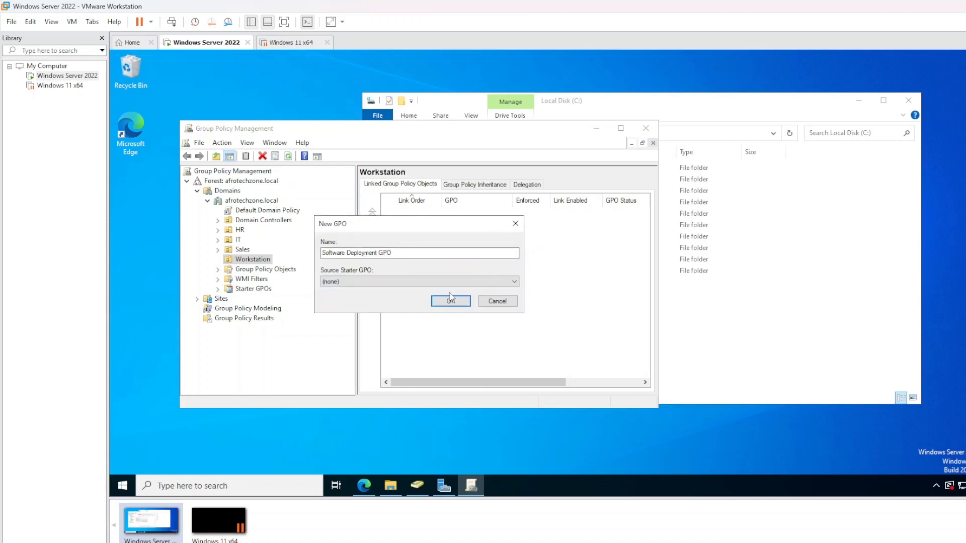
{"action": "left_click", "coordinate": [497, 303]}
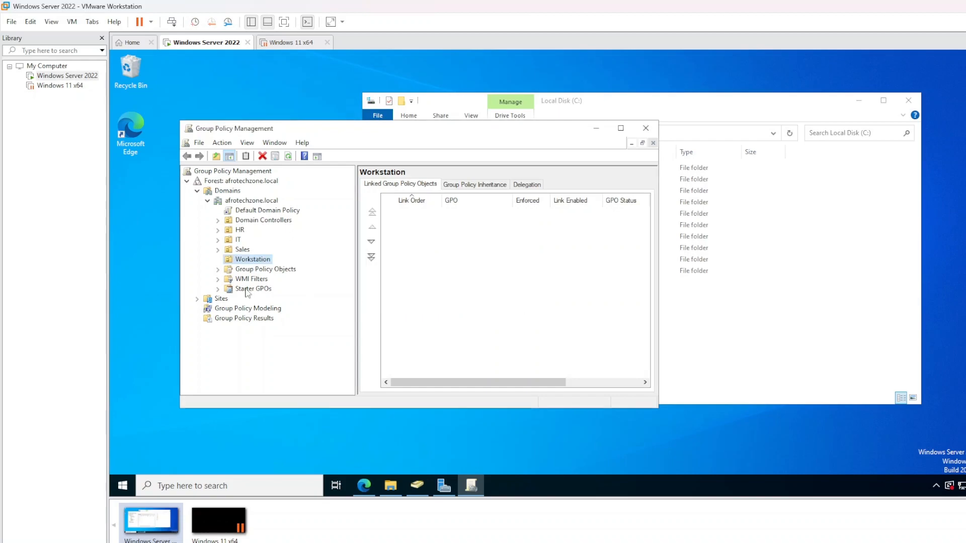
Delete the old Software Deployment GPO from Group Policy Objects
{"action": "left_click", "coordinate": [219, 270]}
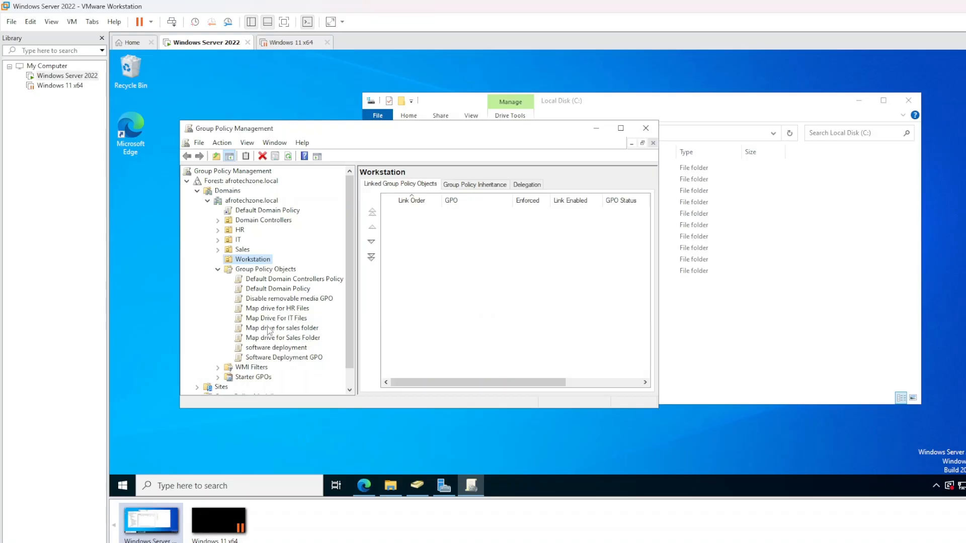
{"action": "left_click", "coordinate": [281, 358]}
{"action": "right_click", "coordinate": [281, 358]}
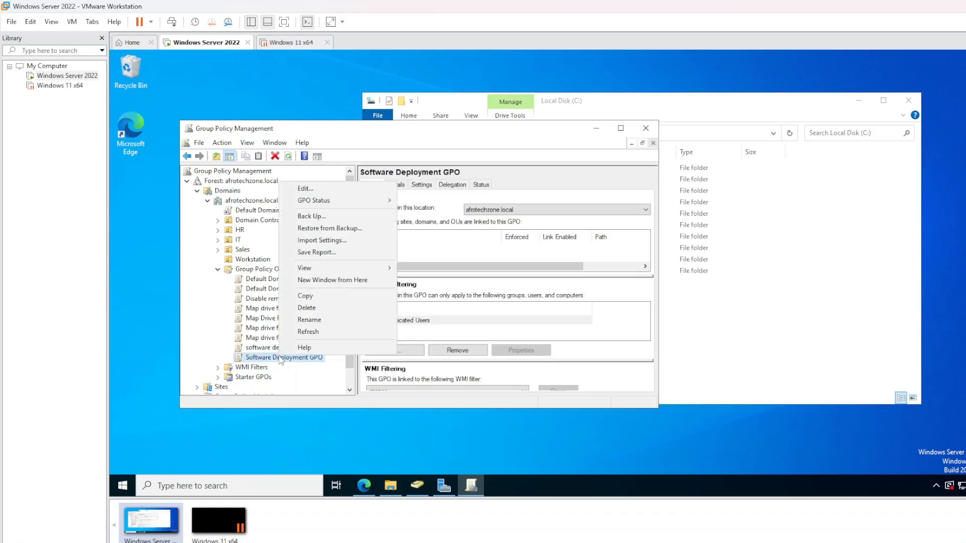
{"action": "left_click", "coordinate": [305, 308]}
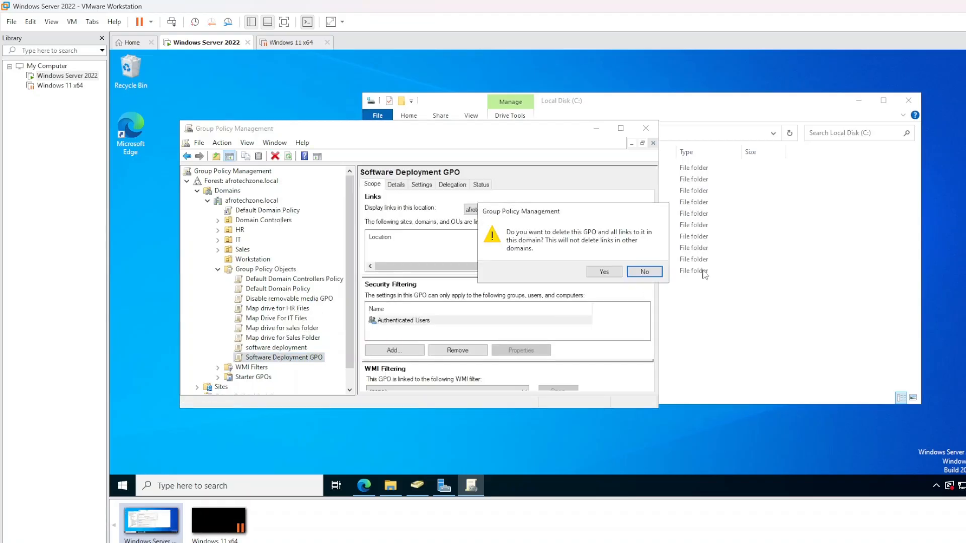
{"action": "left_click", "coordinate": [606, 270]}
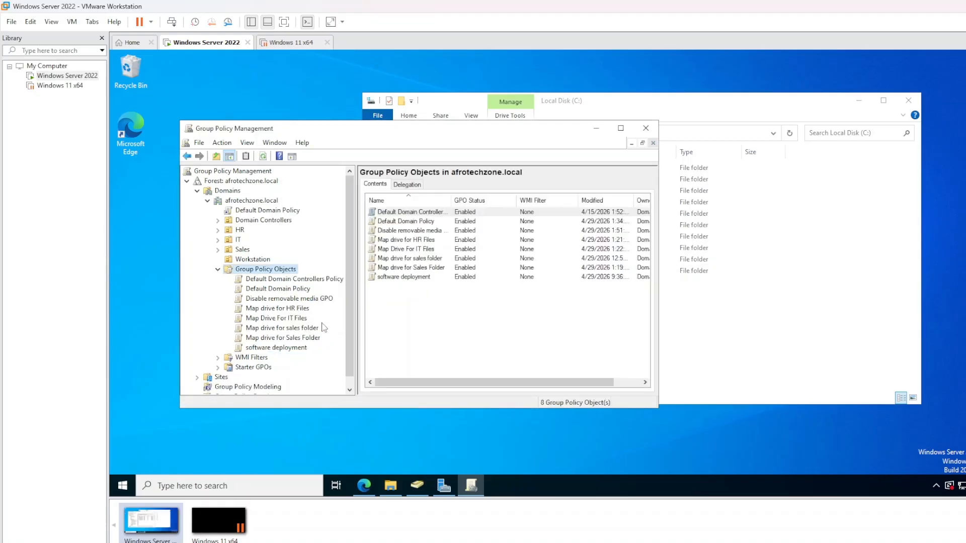
Start a new GPO linked to the Workstation OU and enter its name
{"action": "right_click", "coordinate": [243, 261]}
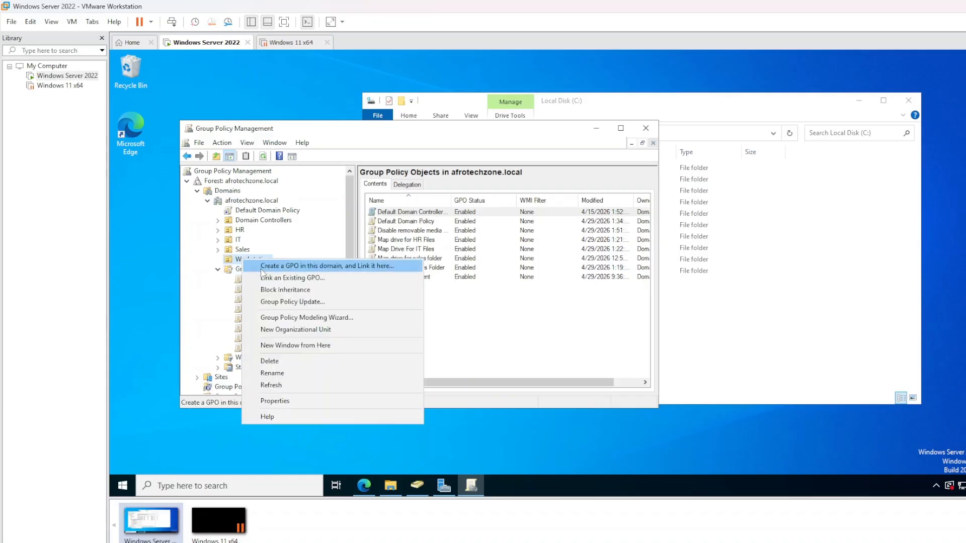
{"action": "key", "text": "Escape"}
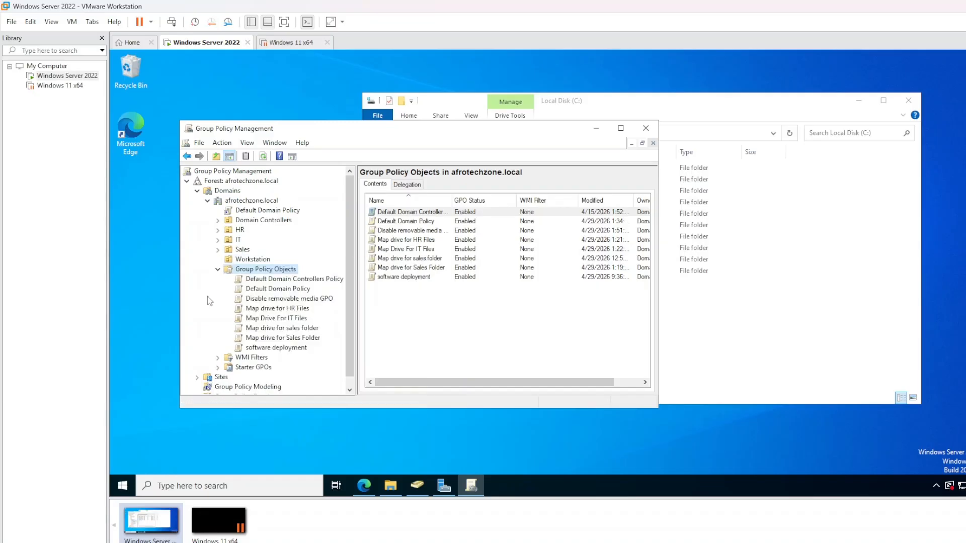
{"action": "left_click", "coordinate": [257, 260]}
{"action": "right_click", "coordinate": [256, 260]}
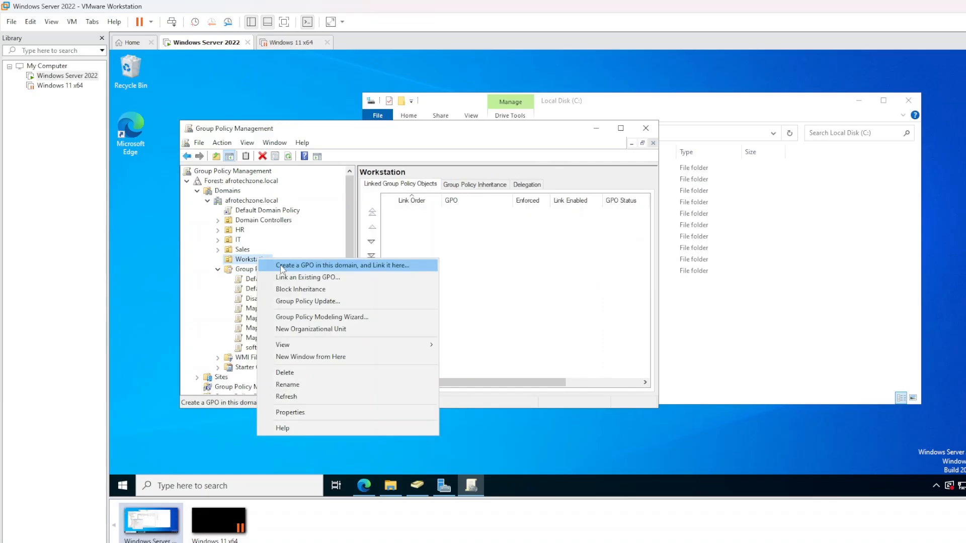
{"action": "left_click", "coordinate": [280, 265]}
{"action": "double_click", "coordinate": [369, 253]}
{"action": "left_click", "coordinate": [369, 253]}
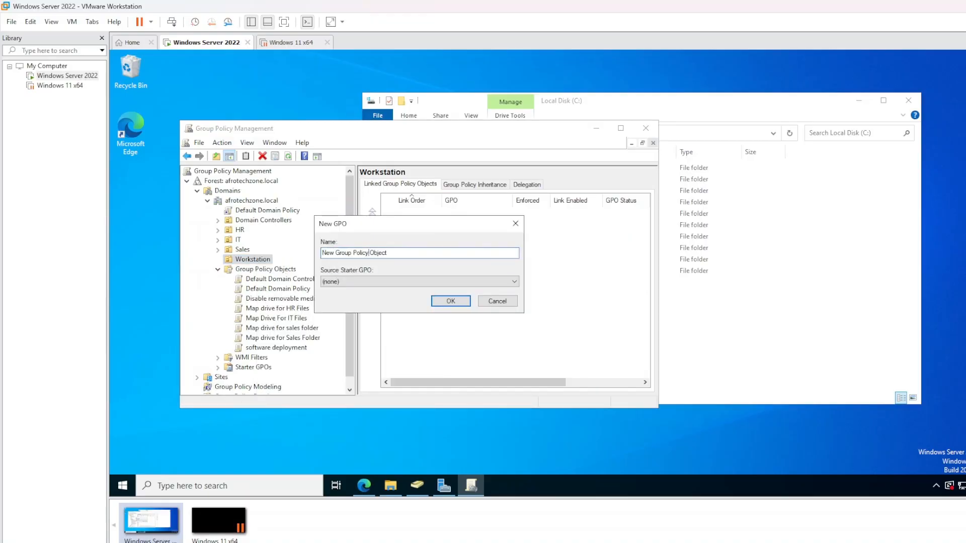
{"action": "left_click_drag", "start_coordinate": [388, 253], "coordinate": [318, 254]}
{"action": "type", "text": "SOftwar Deployment"}
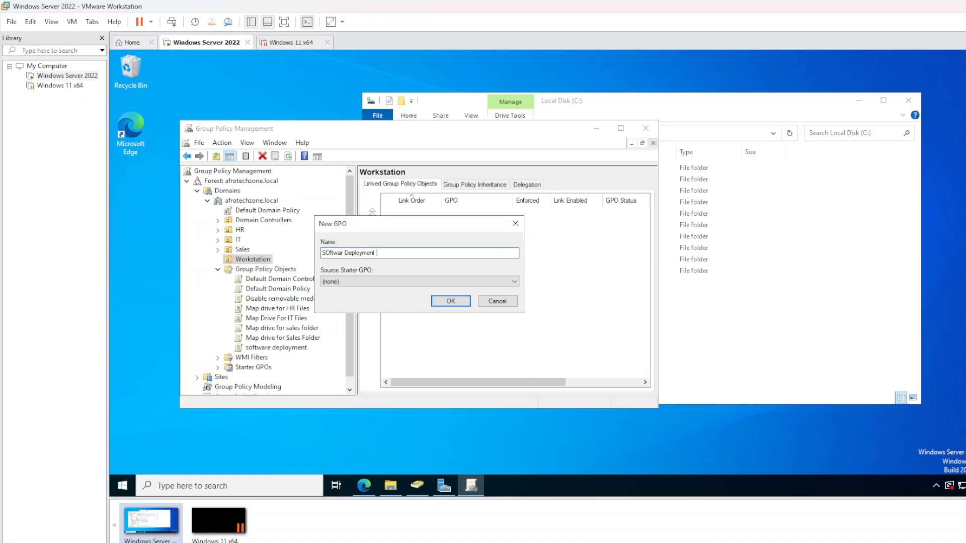
{"action": "type", "text": " Workstation"}
Correct the name to 'Software Deployment Workstation' and create the GPO
{"action": "left_click_drag", "start_coordinate": [342, 253], "coordinate": [322, 252]}
{"action": "type", "text": "software"}
{"action": "key", "text": "BackSpace"}
{"action": "type", "text": "S"}
{"action": "left_click", "coordinate": [451, 300]}
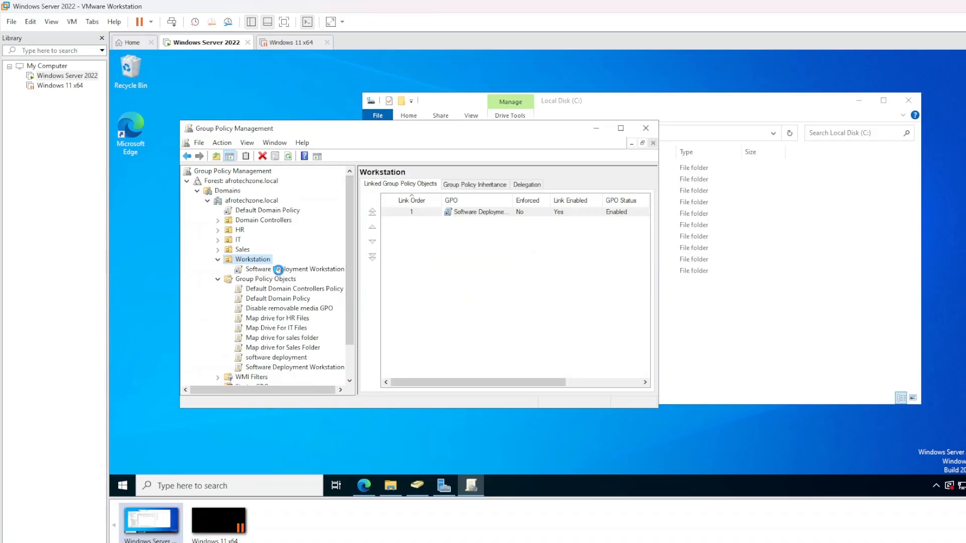
Open the Software Deployment Workstation GPO in the Group Policy editor
{"action": "left_click", "coordinate": [514, 231]}
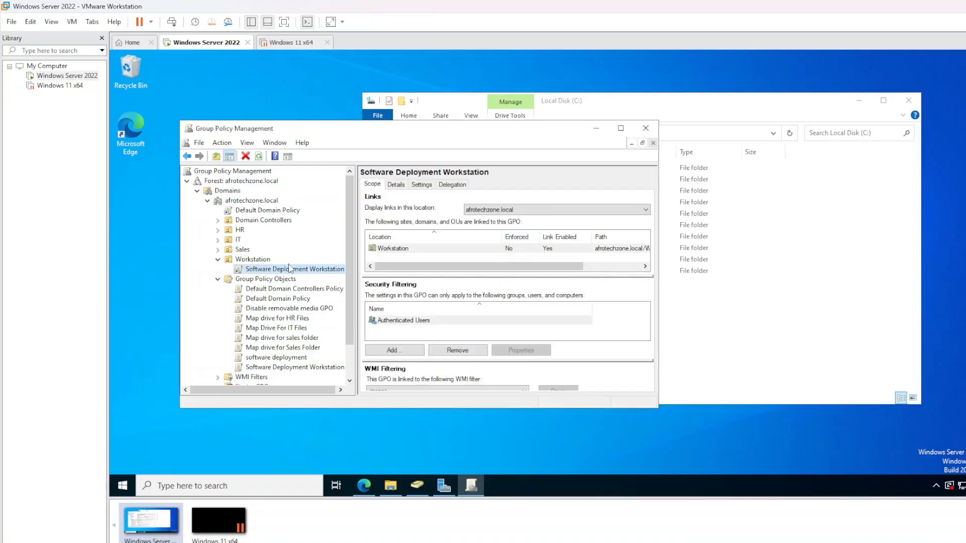
{"action": "right_click", "coordinate": [282, 269]}
{"action": "left_click", "coordinate": [302, 277]}
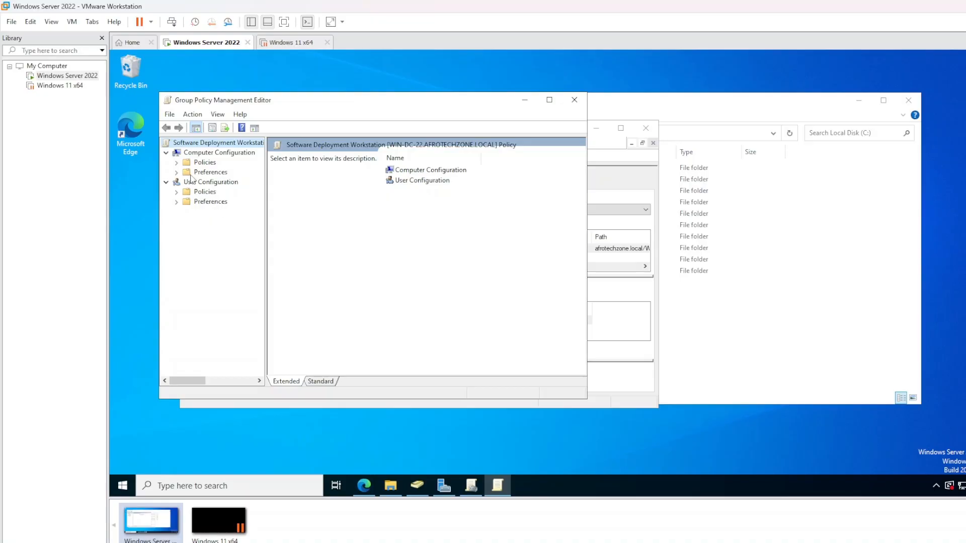
Expand Computer Policies > Software Settings and bring up Software installation's actions
{"action": "left_click", "coordinate": [178, 162]}
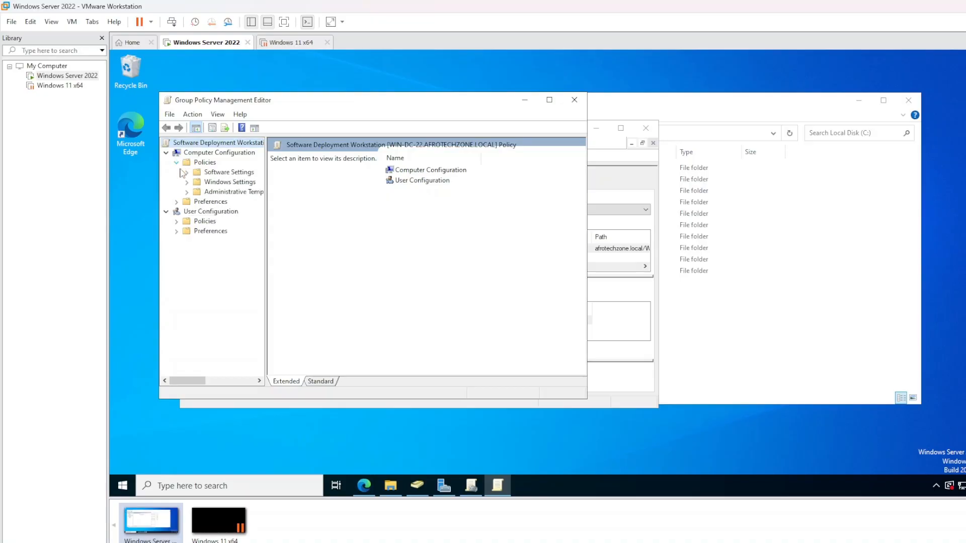
{"action": "left_click", "coordinate": [187, 172]}
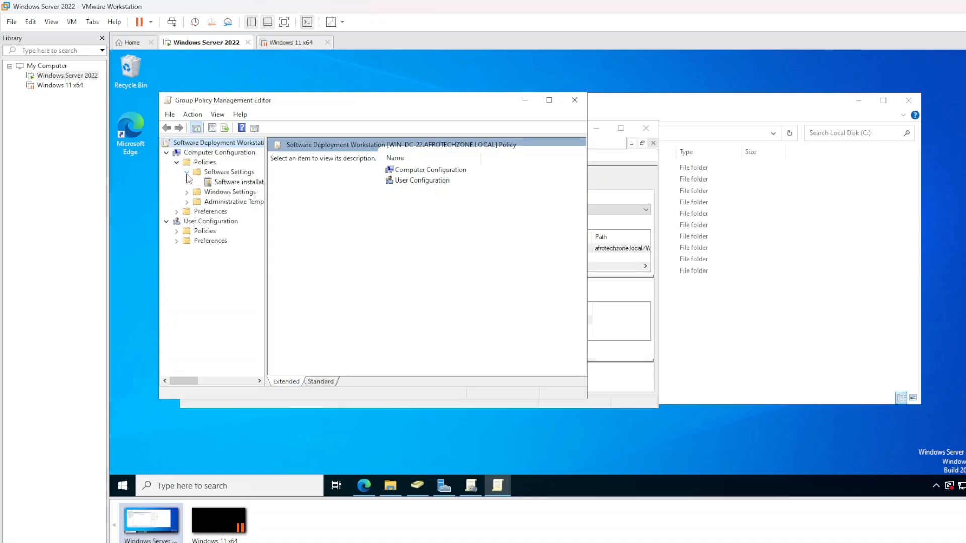
{"action": "right_click", "coordinate": [227, 187]}
{"action": "mouse_move", "coordinate": [242, 191]}
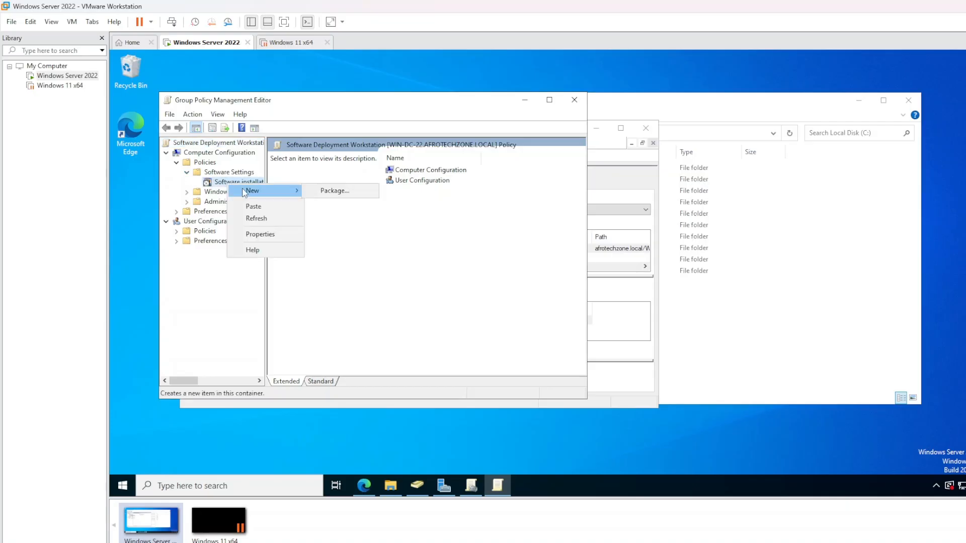
Start a new package and enter \\WIN-DC-22\Software\chrome.msi as the file name
{"action": "left_click", "coordinate": [326, 191]}
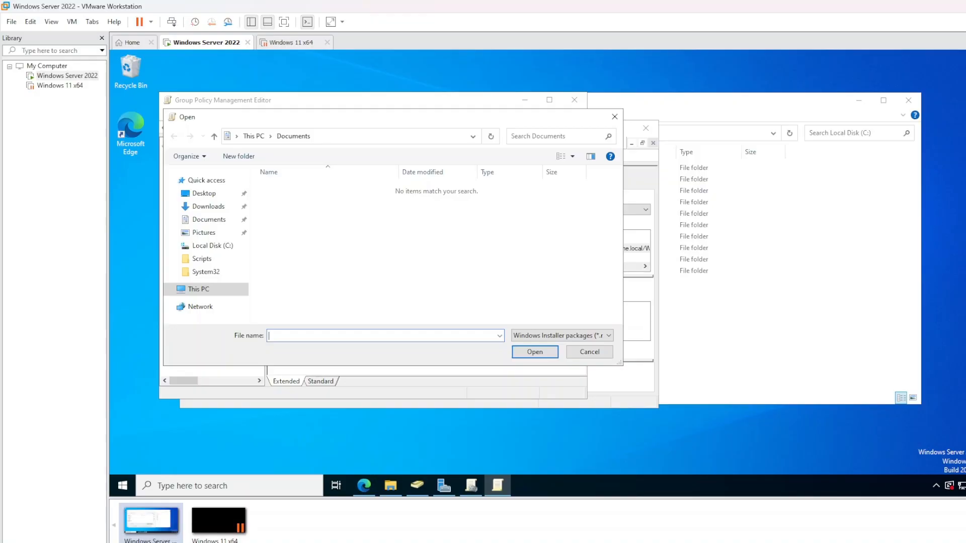
{"action": "type", "text": "\\\\"}
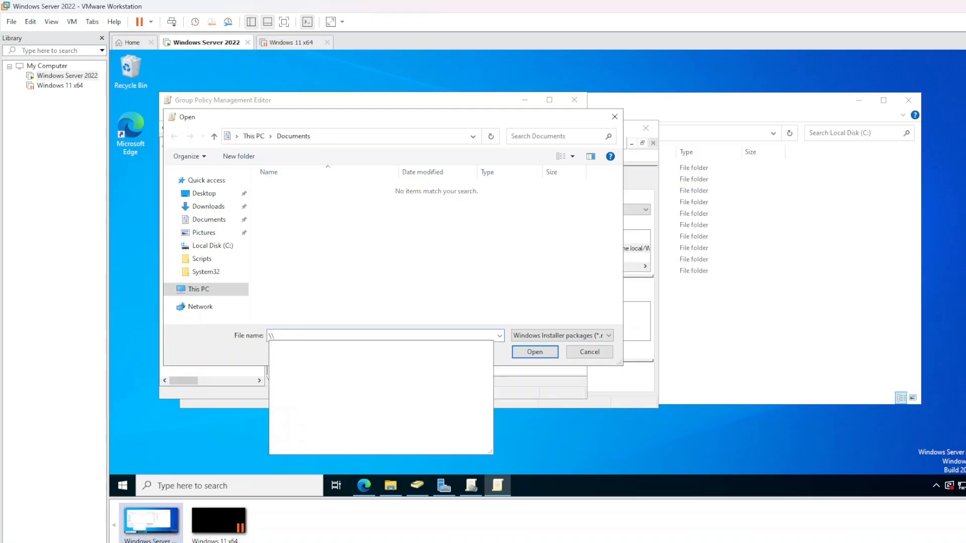
{"action": "type", "text": "WIN"}
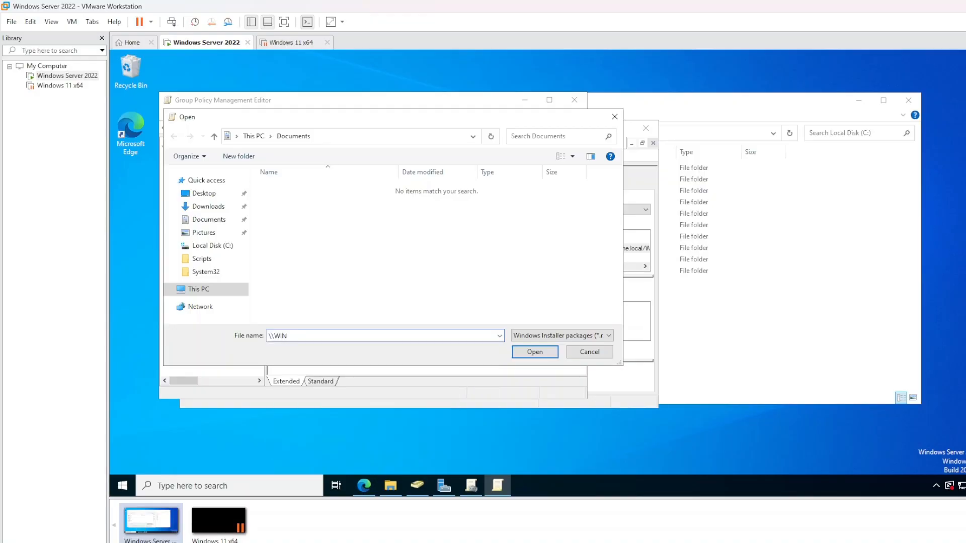
{"action": "type", "text": "-DC-22\\"}
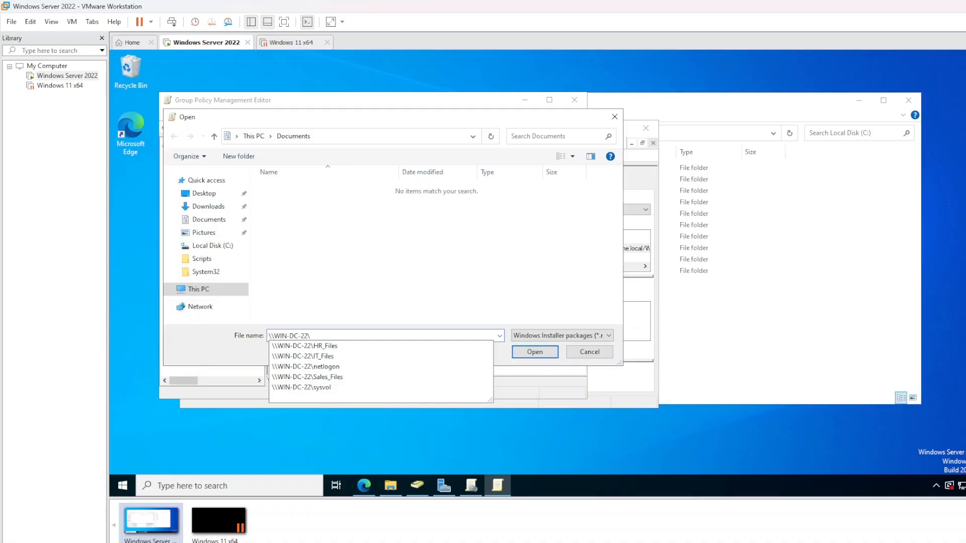
{"action": "type", "text": "Software\\"}
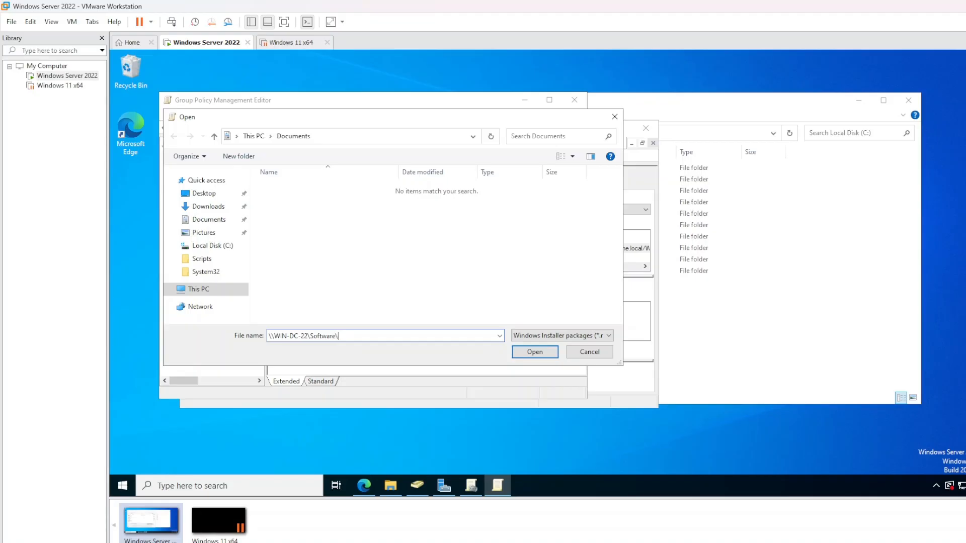
{"action": "type", "text": "chrome.msi"}
{"action": "left_click_drag", "start_coordinate": [307, 336], "coordinate": [338, 336]}
{"action": "left_click", "coordinate": [336, 336]}
{"action": "left_click", "coordinate": [761, 112]}
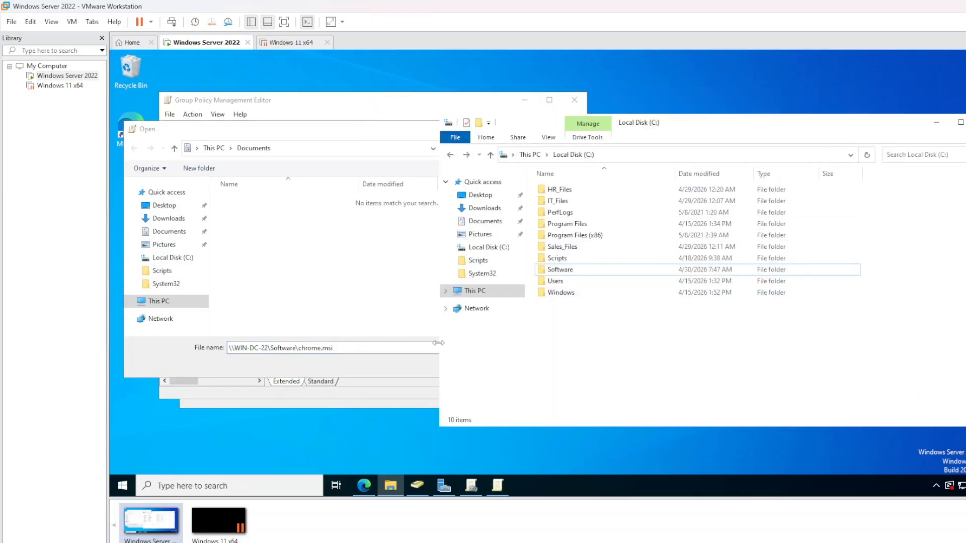
Confirm chrome.msi is in C:\Software; opening the share path fails with a network error
{"action": "double_click", "coordinate": [558, 270]}
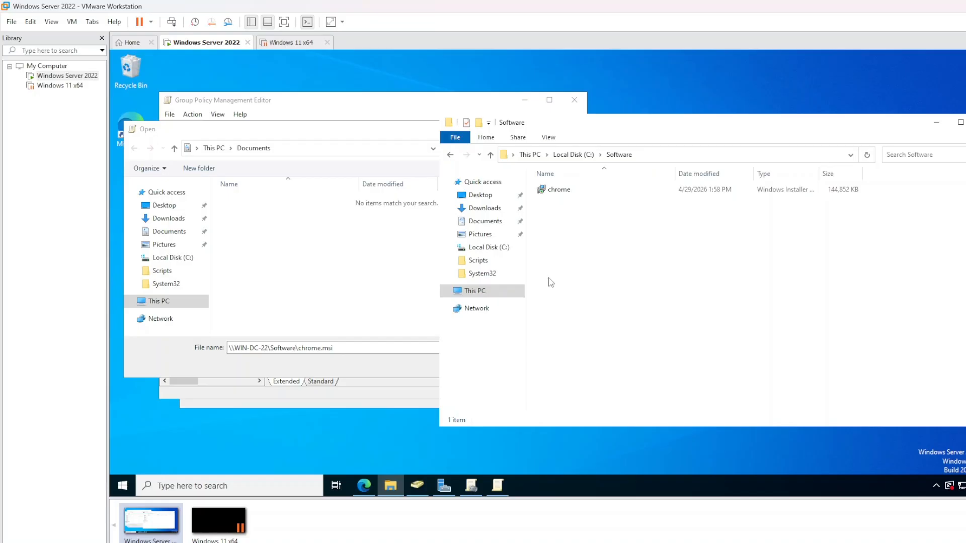
{"action": "left_click", "coordinate": [352, 367]}
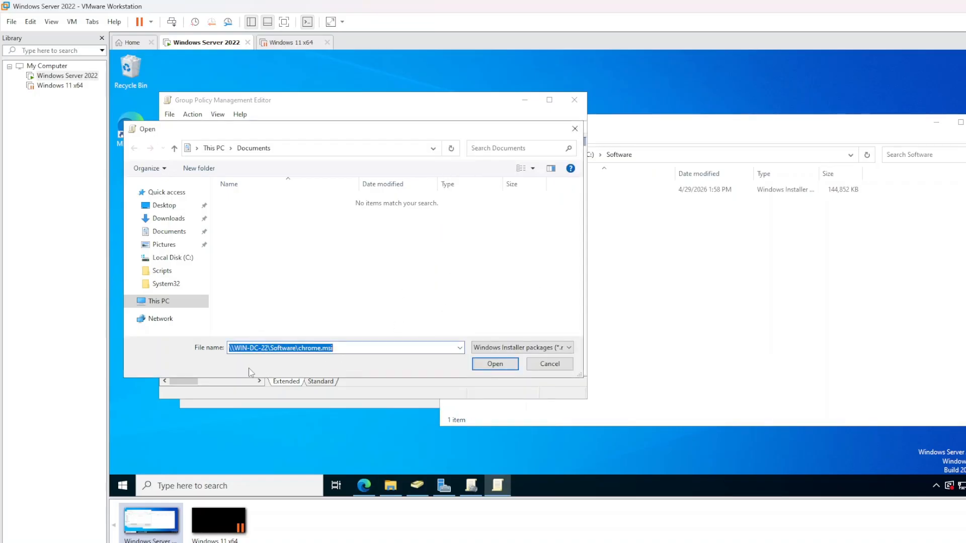
{"action": "left_click", "coordinate": [488, 363]}
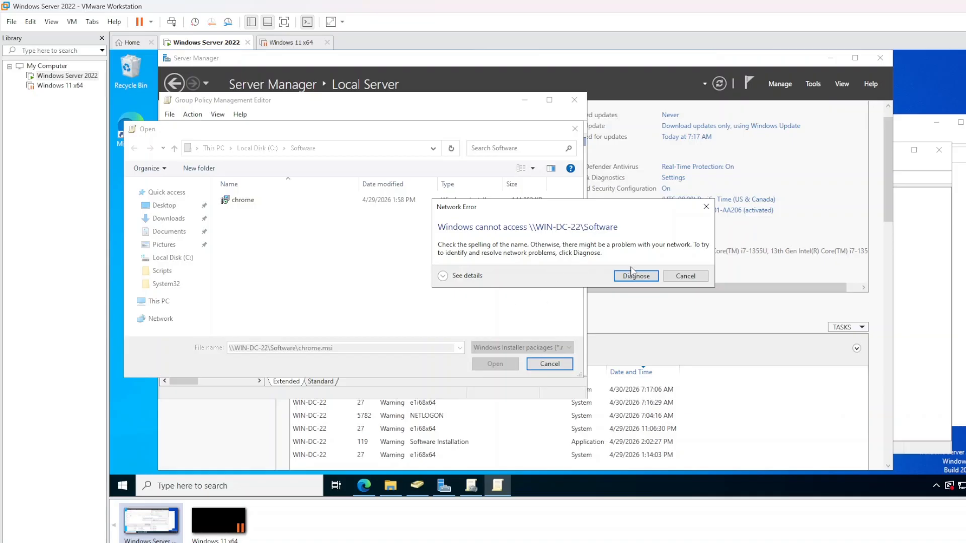
{"action": "left_click", "coordinate": [682, 278]}
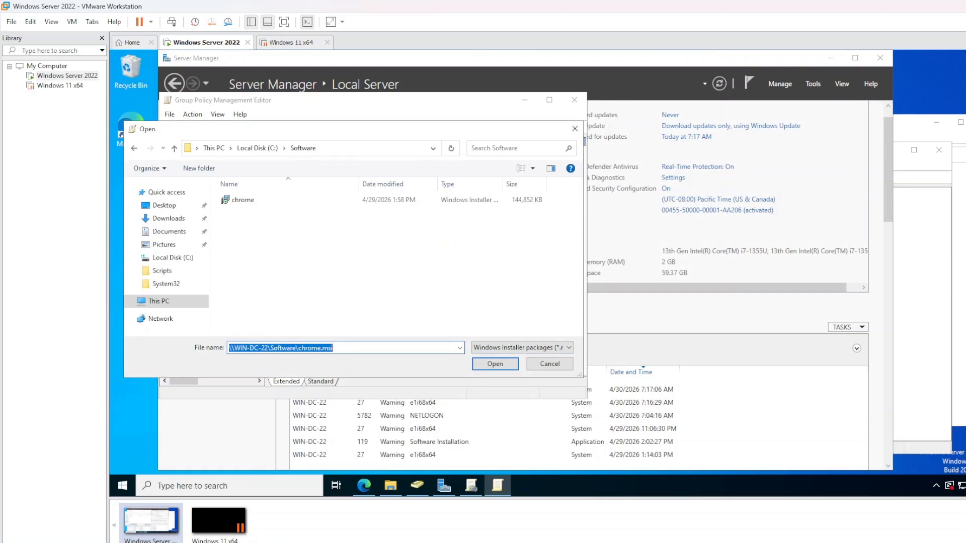
Copy the installer path and cancel the package file dialog
{"action": "right_click", "coordinate": [314, 348]}
{"action": "left_click", "coordinate": [342, 236]}
{"action": "left_click", "coordinate": [547, 372]}
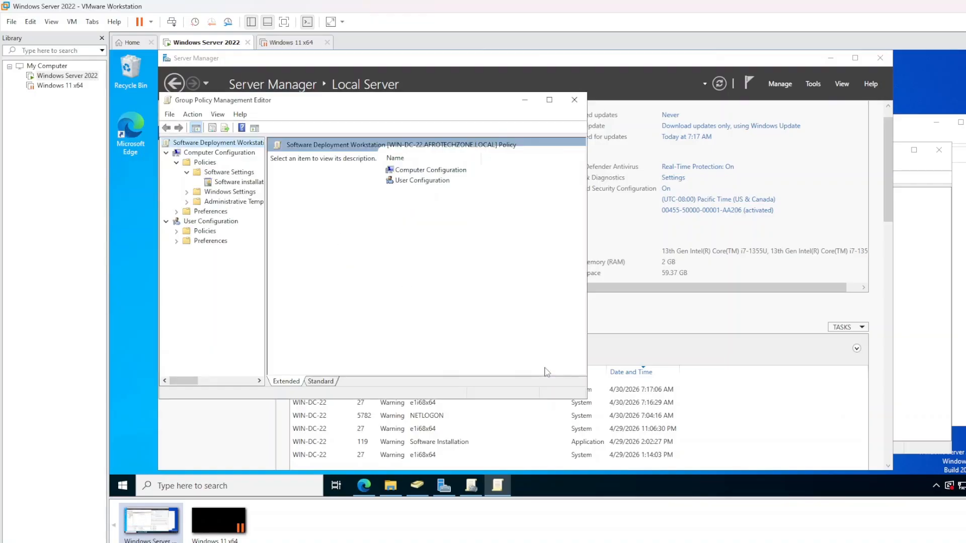
Open the properties of the Software folder on Local Disk (C:)
{"action": "left_click", "coordinate": [391, 485]}
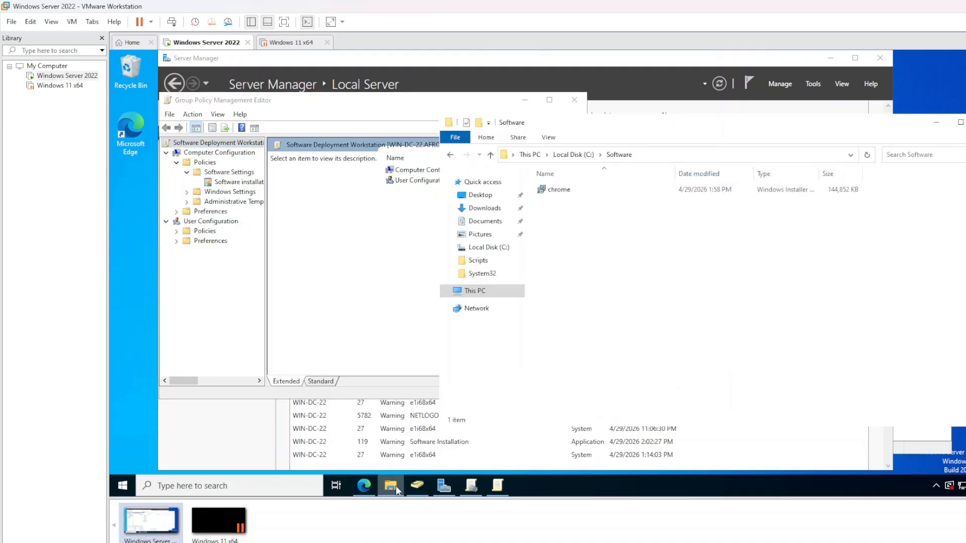
{"action": "left_click", "coordinate": [498, 291]}
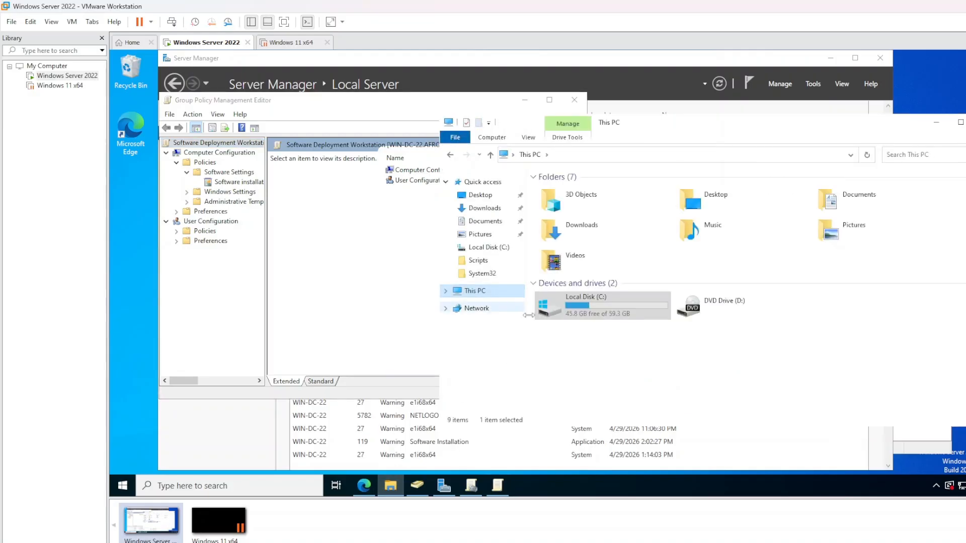
{"action": "double_click", "coordinate": [569, 315]}
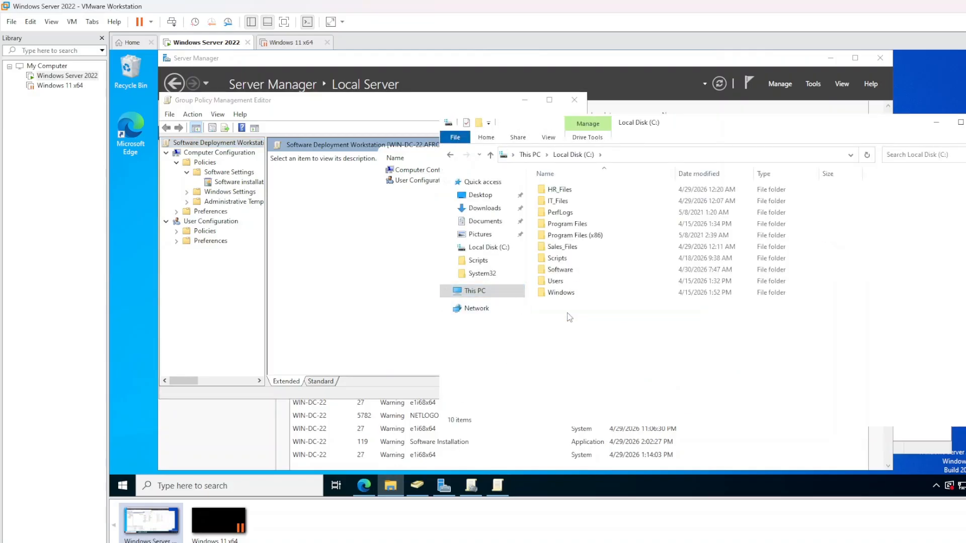
{"action": "left_click", "coordinate": [558, 272]}
{"action": "right_click", "coordinate": [558, 272]}
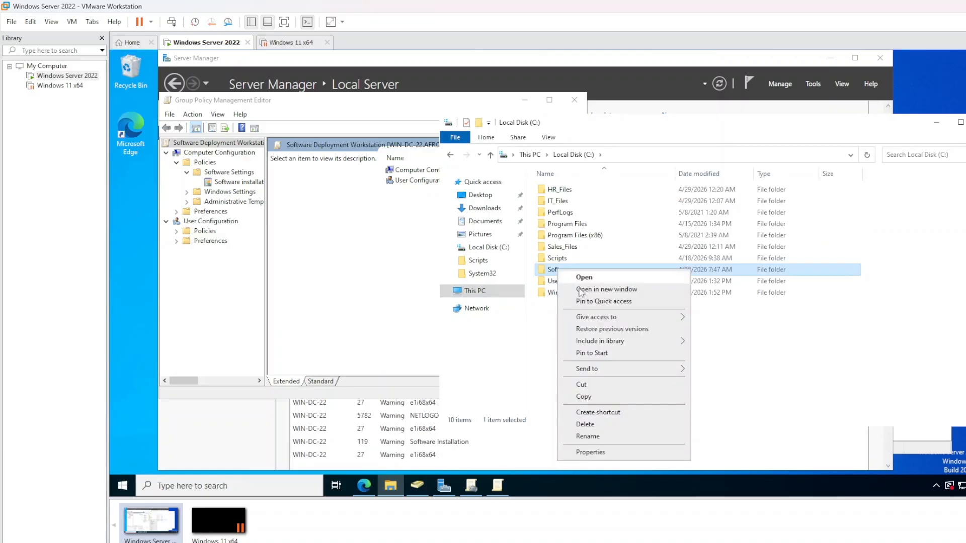
{"action": "left_click", "coordinate": [585, 451]}
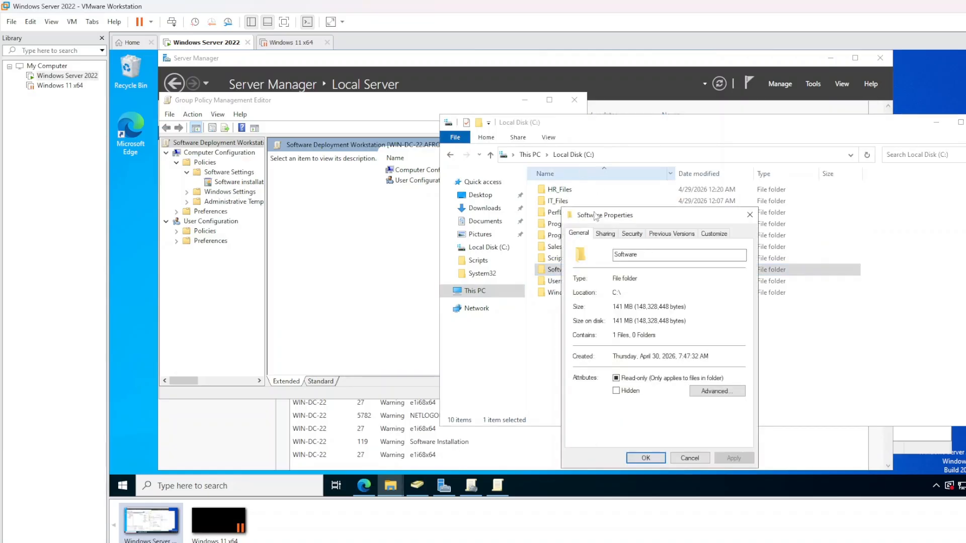
Share the folder as Software with Everyone keeping Read permission, then apply and close
{"action": "left_click", "coordinate": [605, 235]}
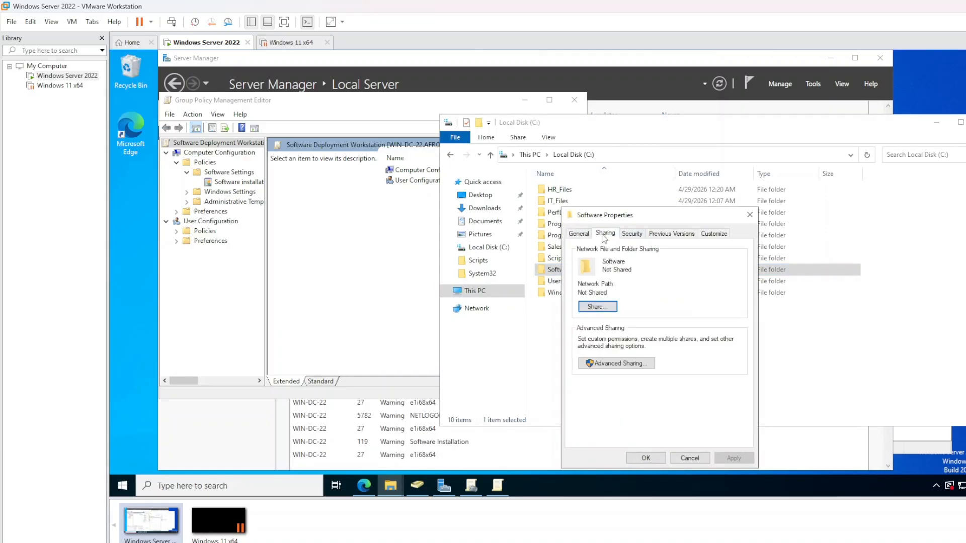
{"action": "left_click", "coordinate": [603, 362]}
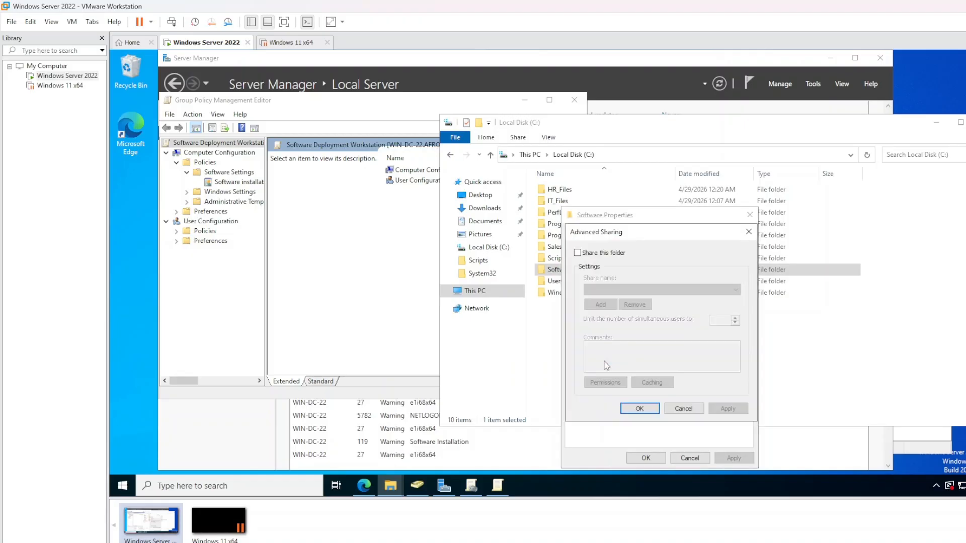
{"action": "left_click", "coordinate": [579, 253]}
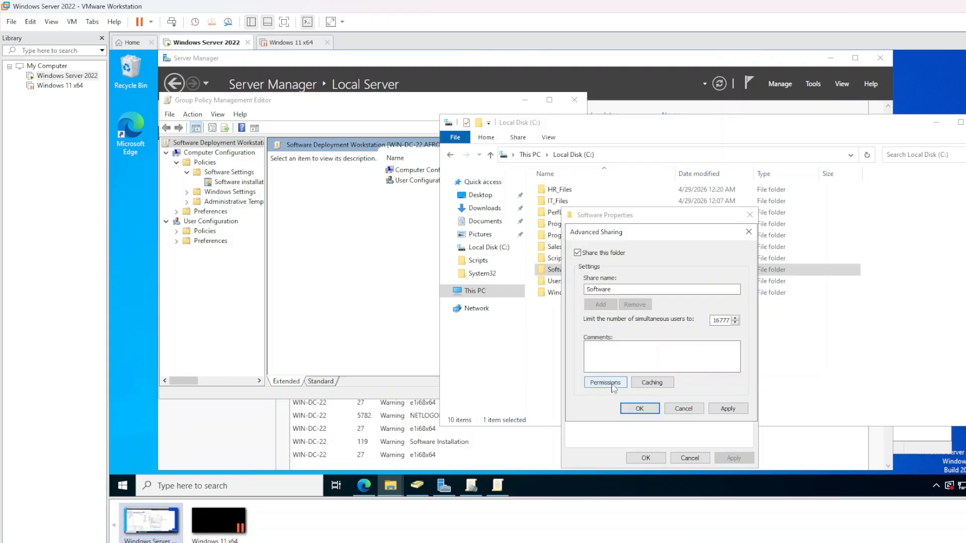
{"action": "left_click", "coordinate": [588, 381]}
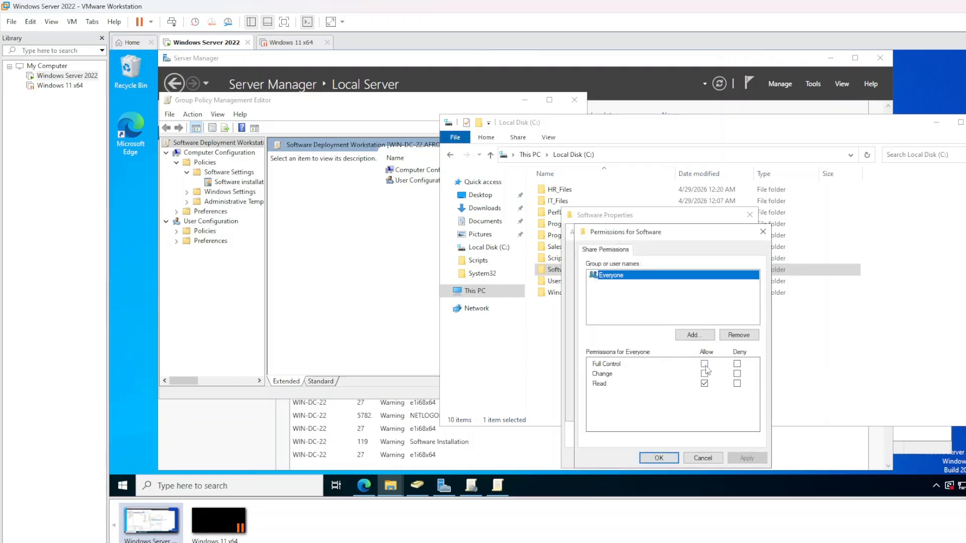
{"action": "left_click", "coordinate": [671, 300]}
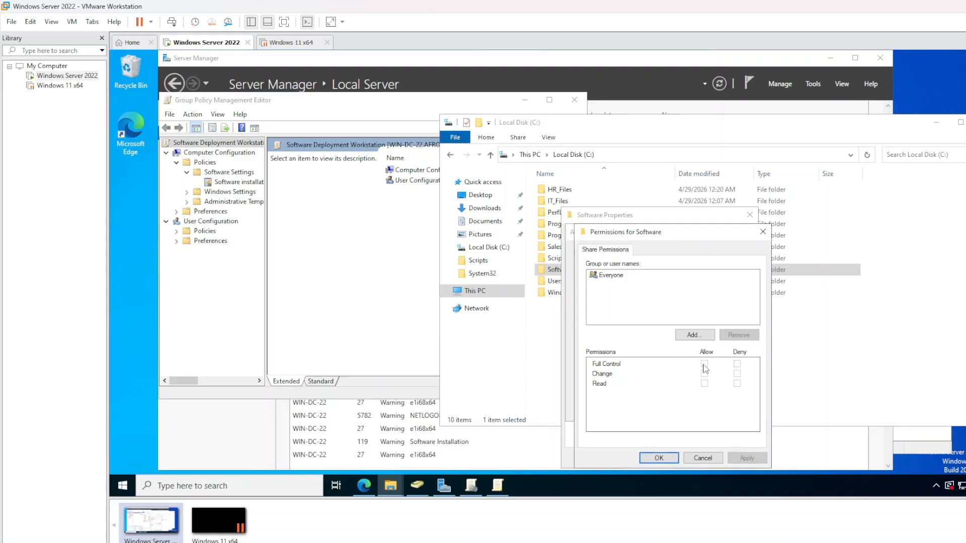
{"action": "left_click", "coordinate": [623, 275]}
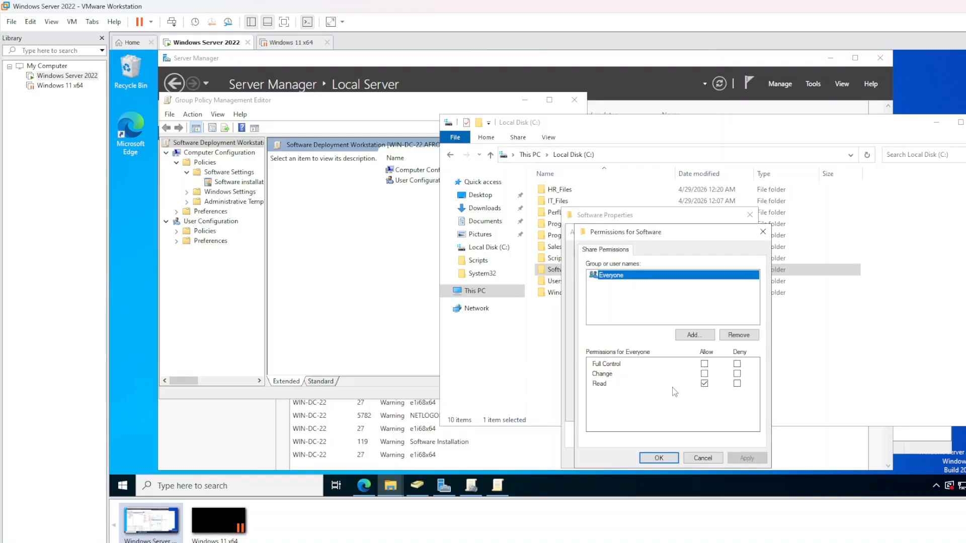
{"action": "left_click", "coordinate": [659, 458]}
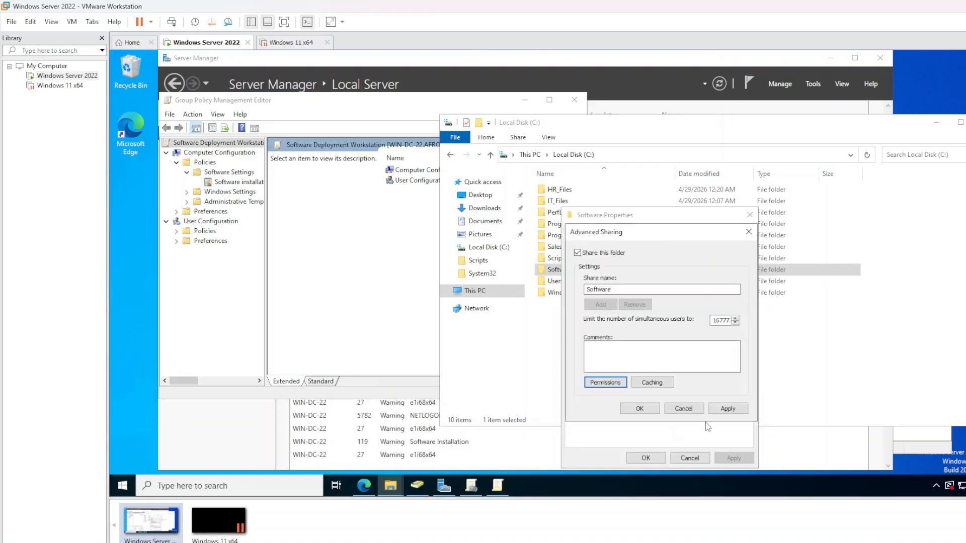
{"action": "left_click", "coordinate": [727, 408]}
{"action": "left_click", "coordinate": [650, 409]}
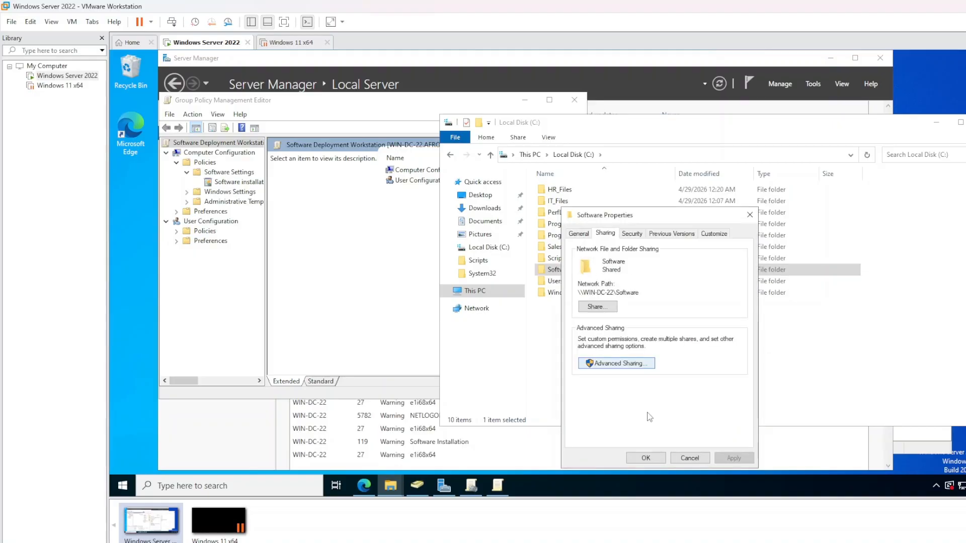
{"action": "left_click", "coordinate": [646, 458]}
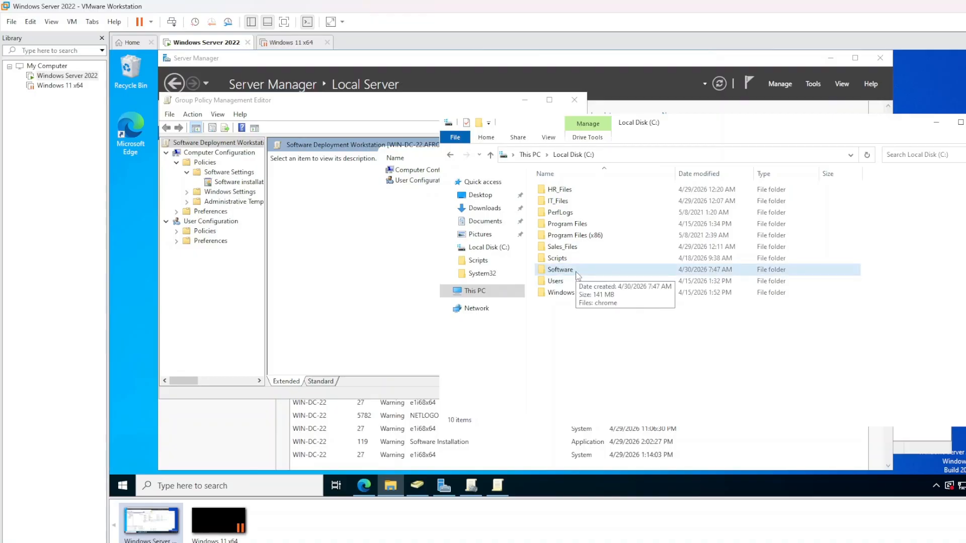
Edit the Software Deployment Workstation policy and start a new computer Software installation package
{"action": "left_click", "coordinate": [497, 485]}
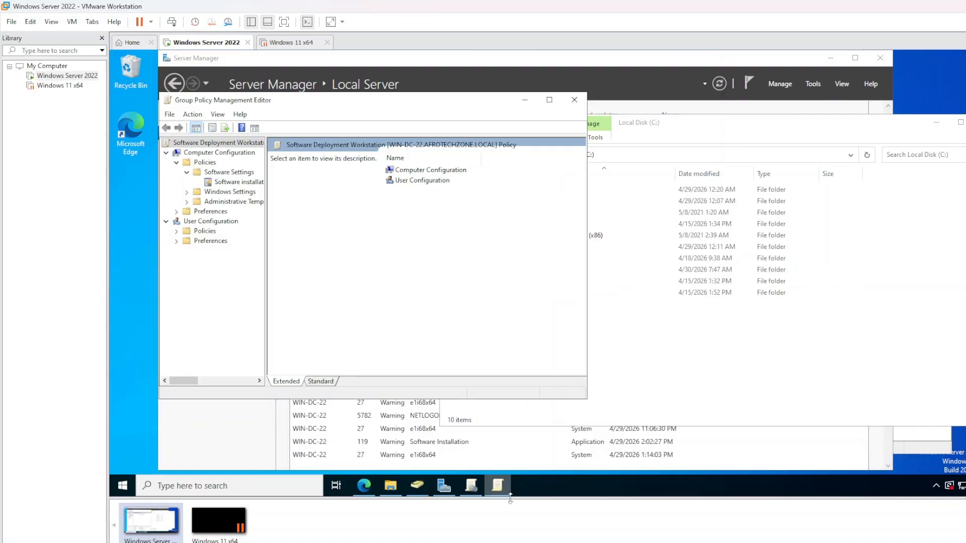
{"action": "left_click", "coordinate": [471, 485]}
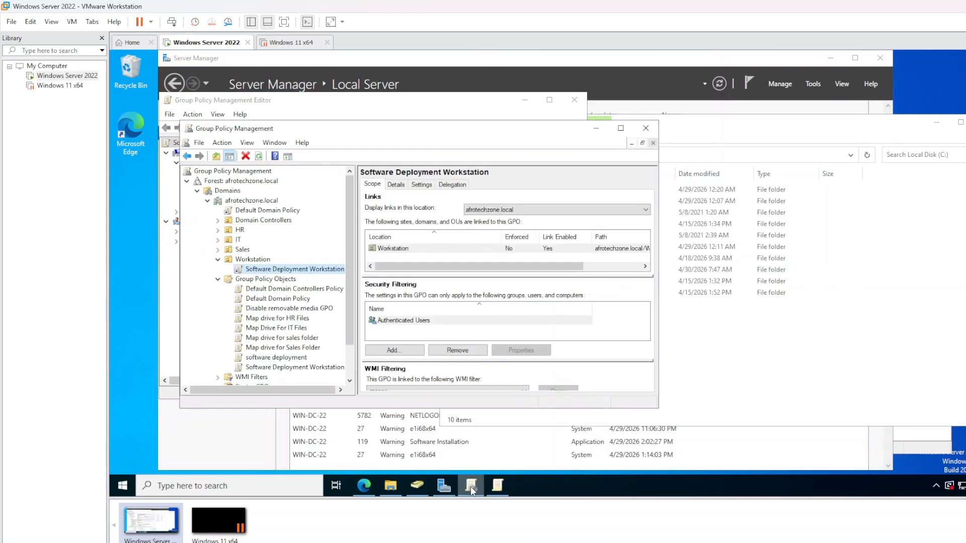
{"action": "right_click", "coordinate": [295, 273]}
{"action": "left_click", "coordinate": [309, 276]}
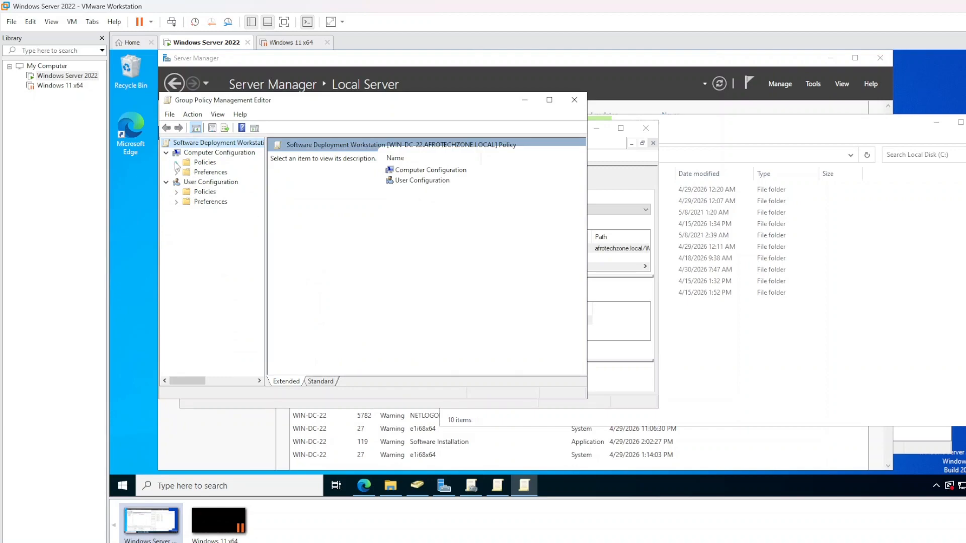
{"action": "left_click", "coordinate": [176, 162]}
{"action": "left_click", "coordinate": [187, 172]}
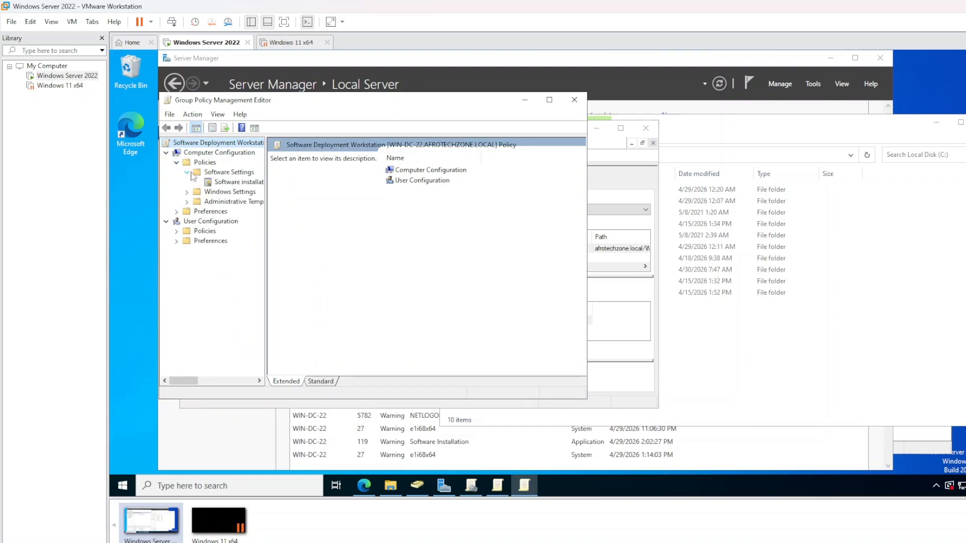
{"action": "left_click", "coordinate": [217, 184]}
{"action": "right_click", "coordinate": [218, 183]}
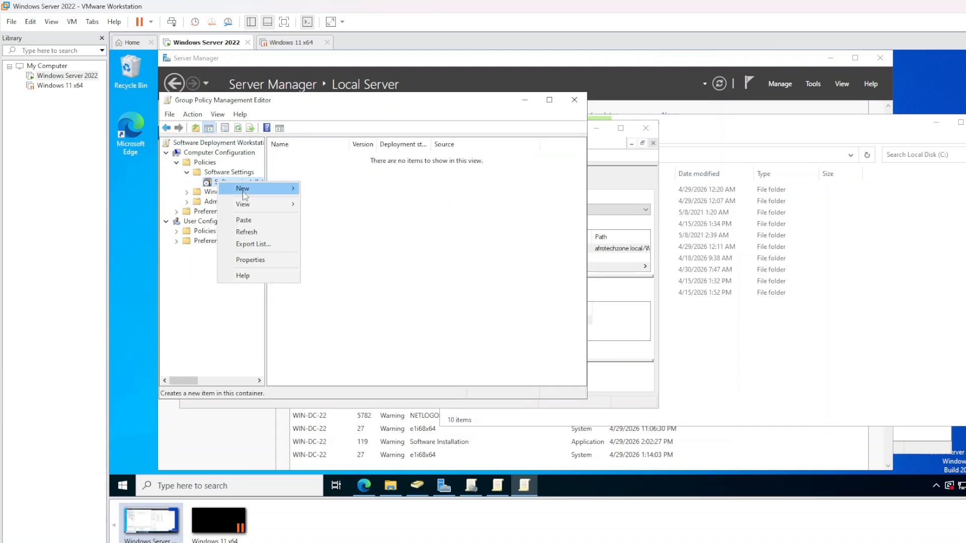
{"action": "mouse_move", "coordinate": [271, 189]}
{"action": "left_click", "coordinate": [337, 190]}
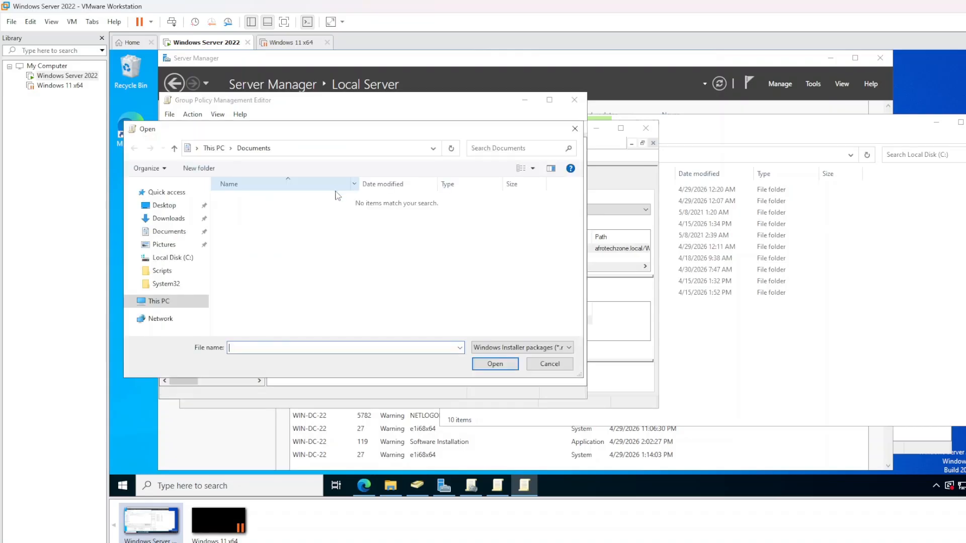
Assign chrome.msi from \\WIN-DC-22\Software as the package, then switch to the Windows 11 VM
{"action": "right_click", "coordinate": [297, 347]}
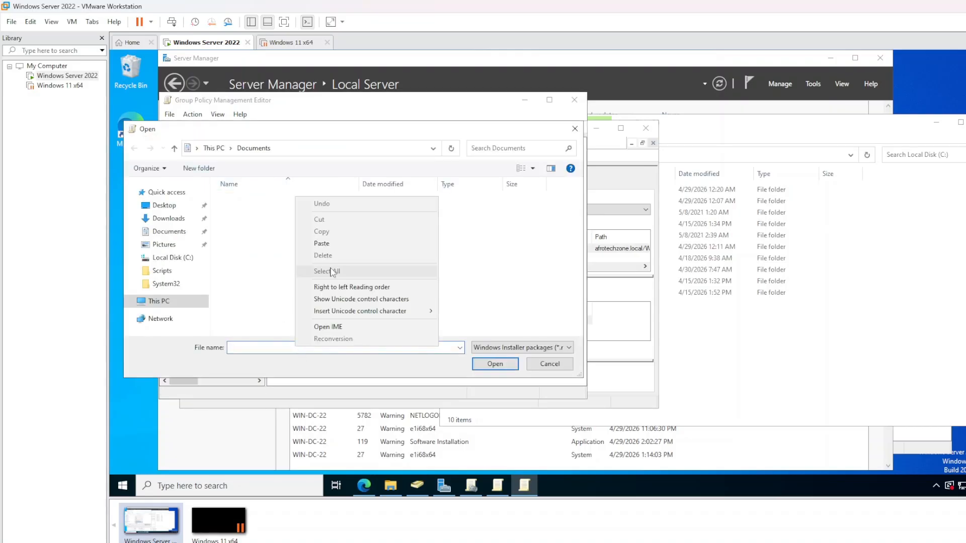
{"action": "left_click", "coordinate": [331, 243]}
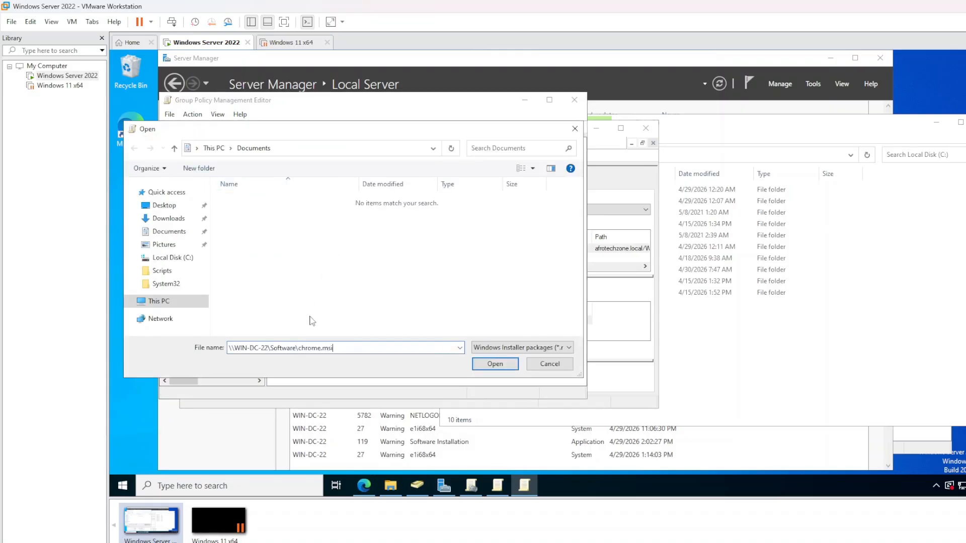
{"action": "left_click", "coordinate": [475, 364]}
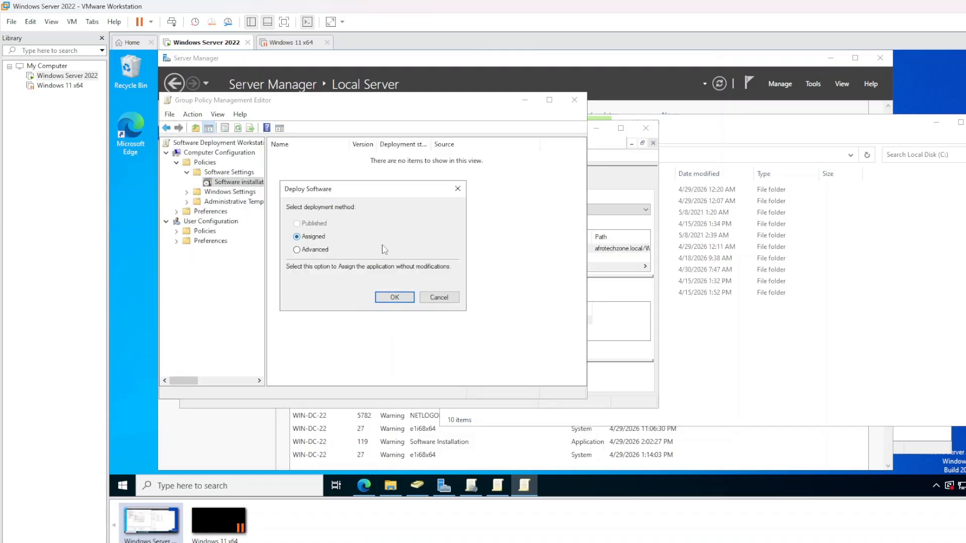
{"action": "left_click", "coordinate": [403, 301]}
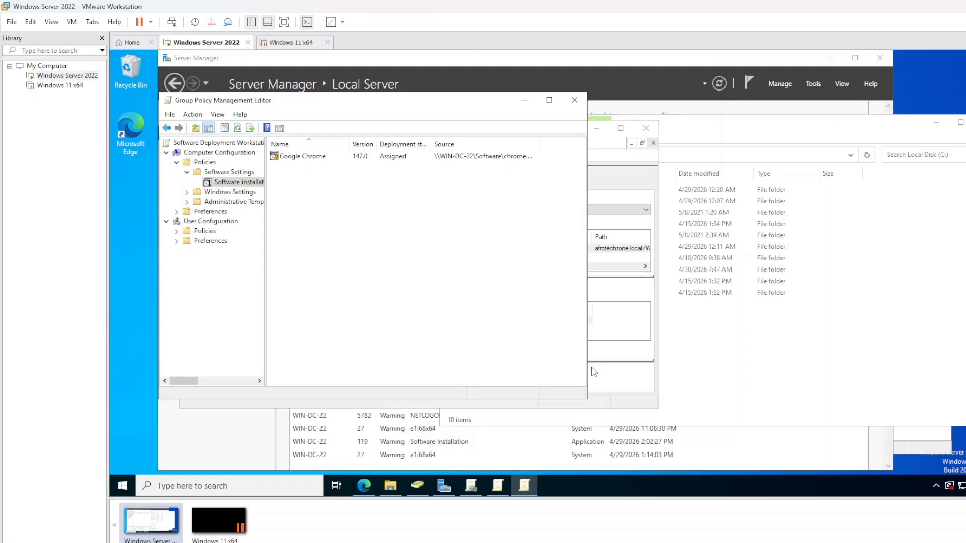
{"action": "left_click", "coordinate": [602, 386]}
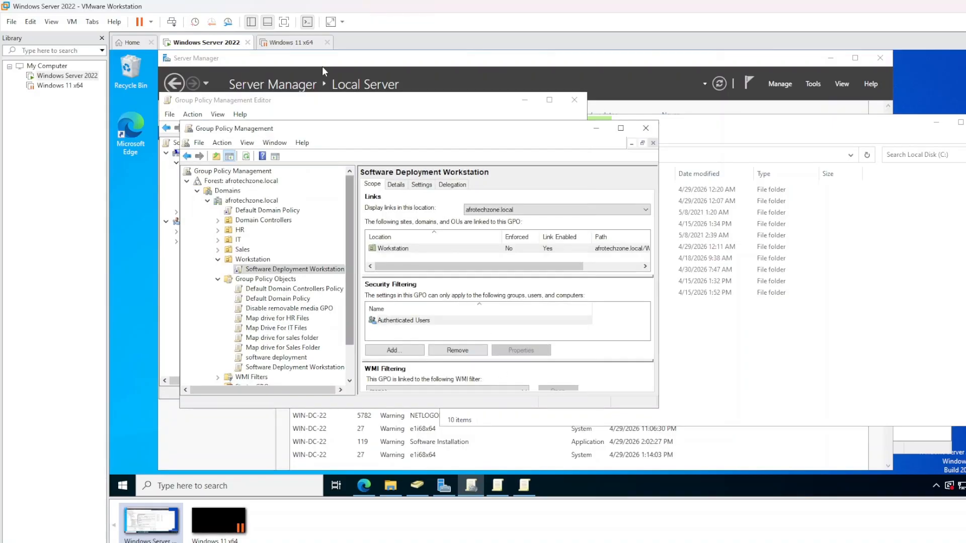
{"action": "left_click", "coordinate": [302, 48]}
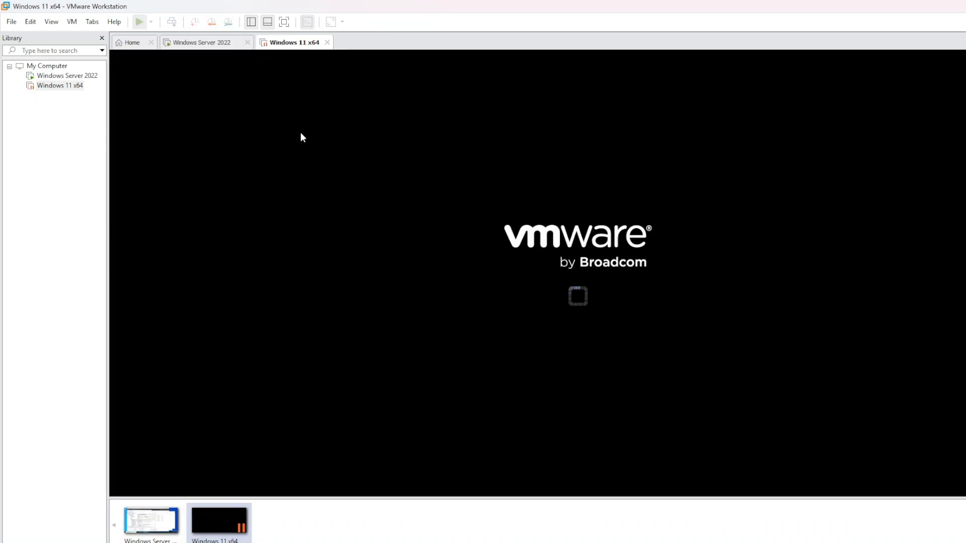
Resume the Windows 11 VM and sign in with the account password
{"action": "left_click", "coordinate": [591, 323]}
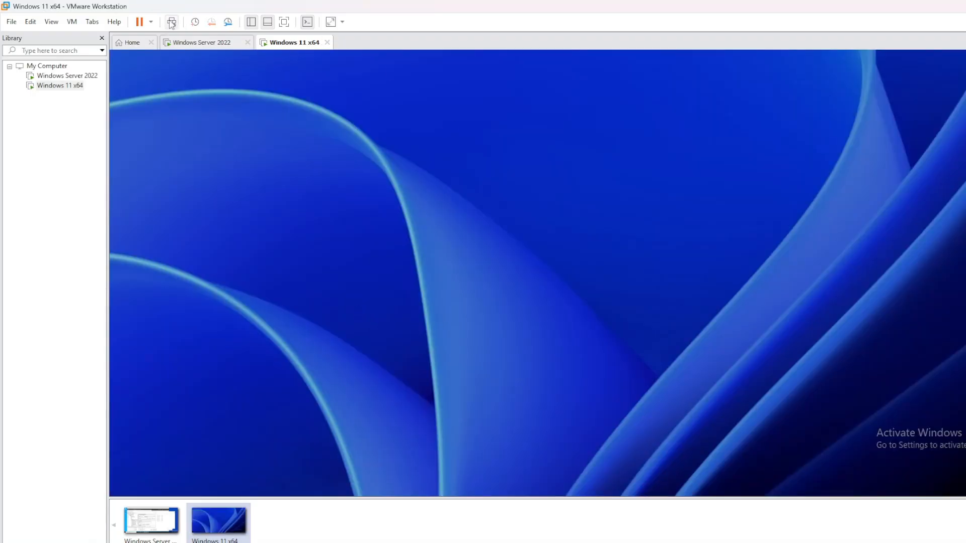
{"action": "left_click", "coordinate": [478, 278]}
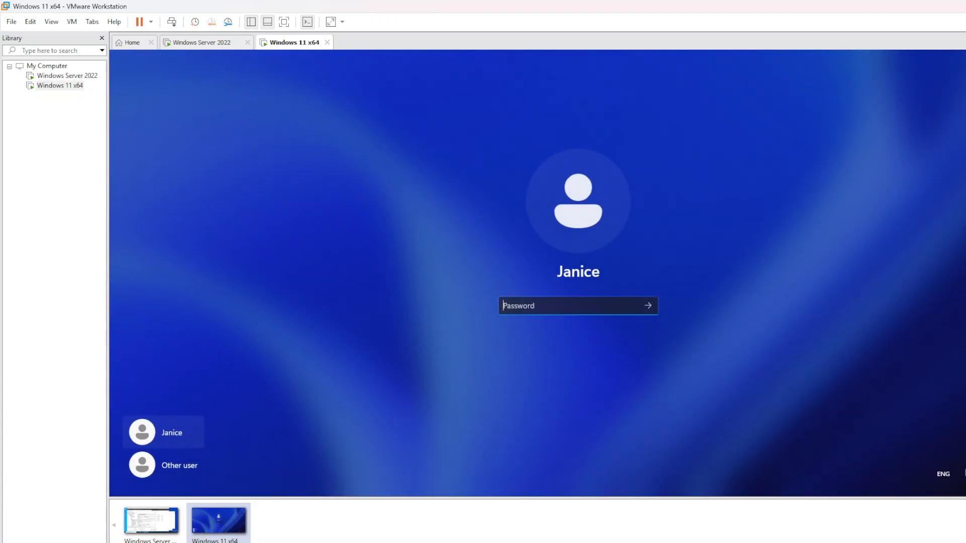
{"action": "type", "text": "password•••••"}
{"action": "key", "text": "Return"}
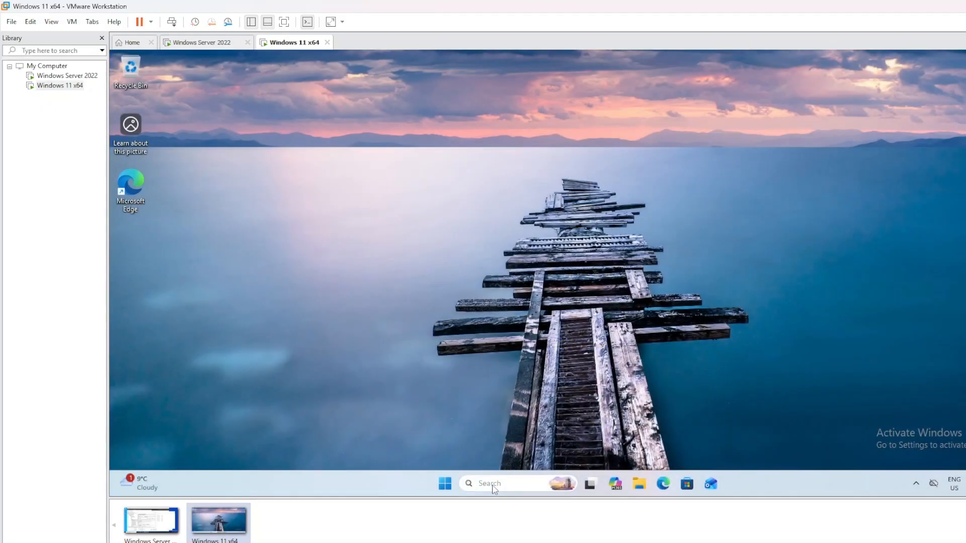
Find and open Command Prompt through Windows search for 'cmd'
{"action": "left_click", "coordinate": [492, 487]}
{"action": "type", "text": "cmd"}
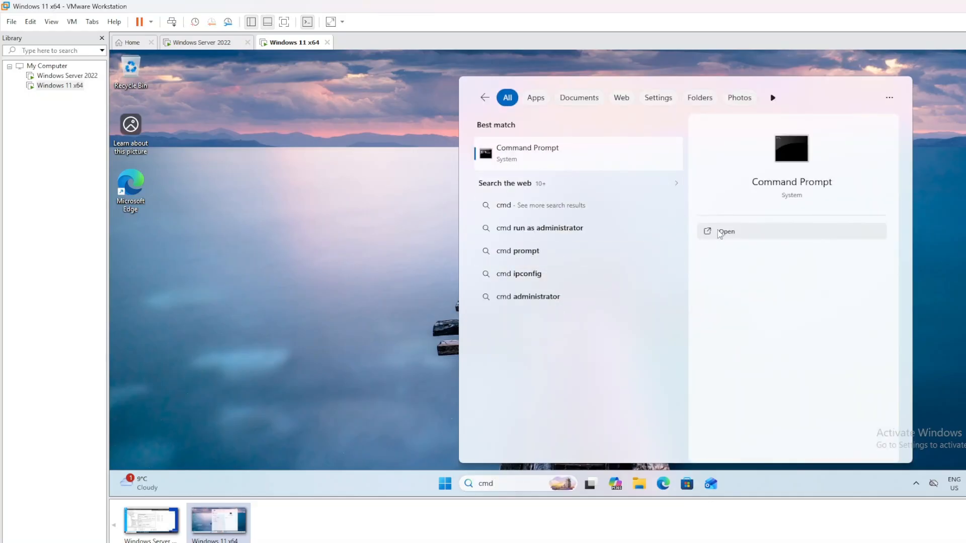
{"action": "left_click", "coordinate": [719, 232]}
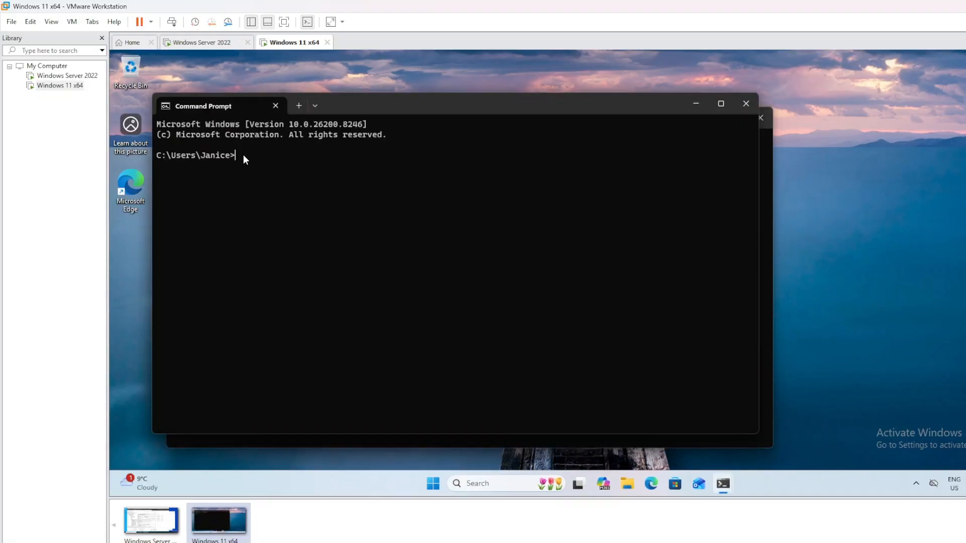
Run gpupdate /force to force a Group Policy refresh
{"action": "type", "text": "gpuupd"}
{"action": "key", "text": "BackSpace"}
{"action": "key", "text": "BackSpace"}
{"action": "key", "text": "BackSpace"}
{"action": "key", "text": "BackSpace"}
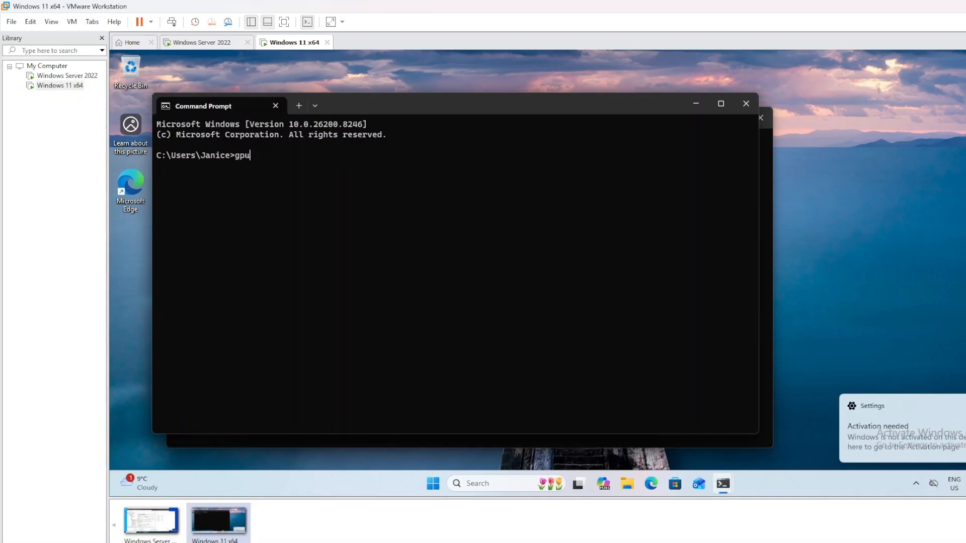
{"action": "type", "text": "uu\\"}
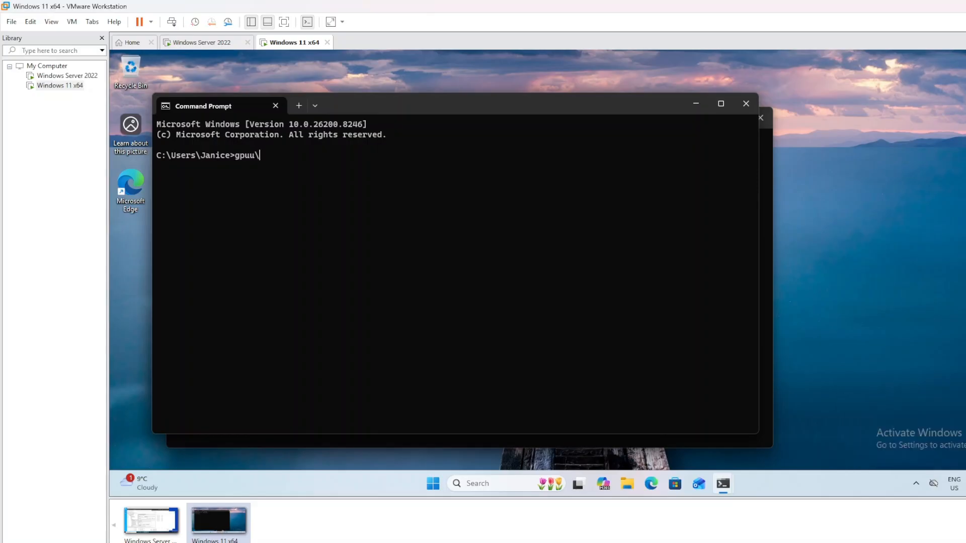
{"action": "key", "text": "BackSpace"}
{"action": "key", "text": "BackSpace"}
{"action": "type", "text": "pdate /forc"}
{"action": "key", "text": "Return"}
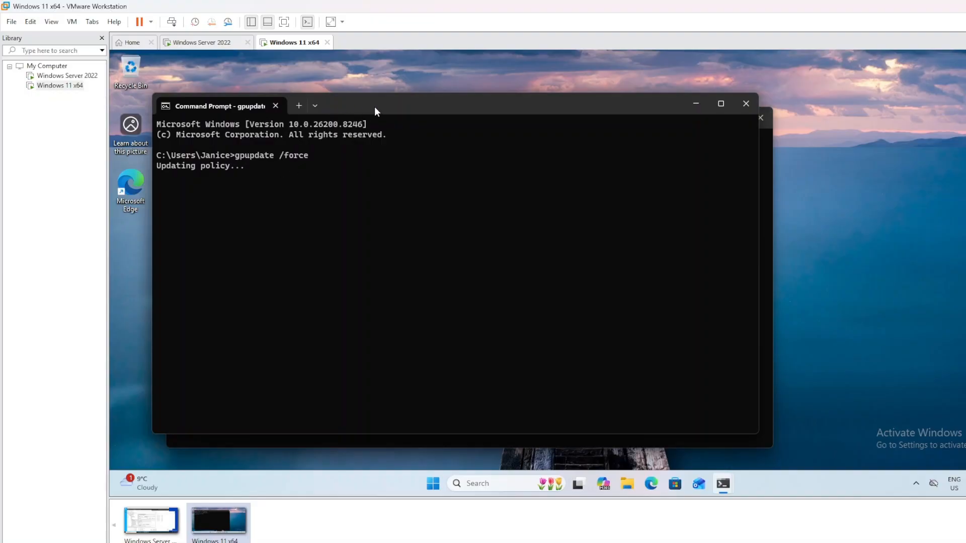
Close the spare empty Command Prompt and move the gpupdate window aside while it runs
{"action": "left_click_drag", "start_coordinate": [374, 106], "coordinate": [470, 112]}
{"action": "left_click", "coordinate": [211, 196]}
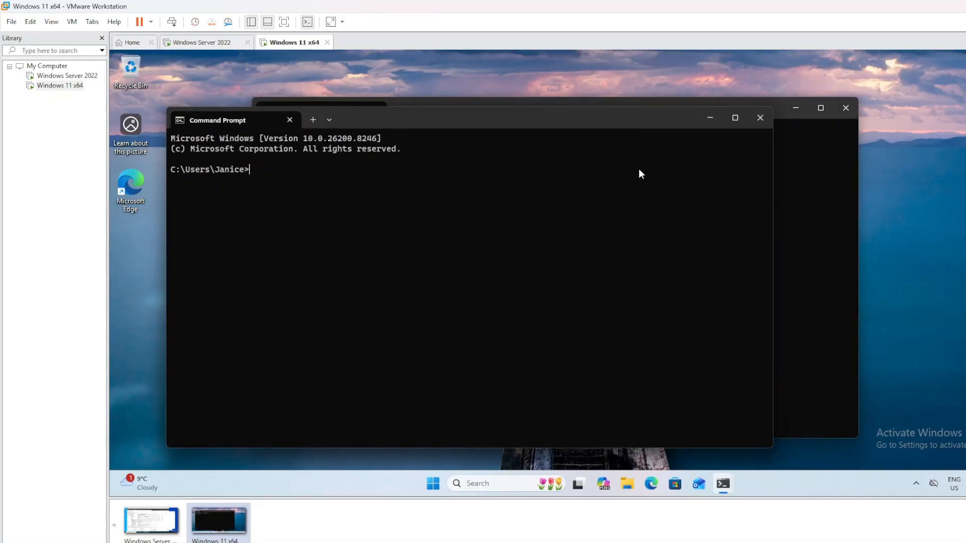
{"action": "left_click", "coordinate": [760, 119]}
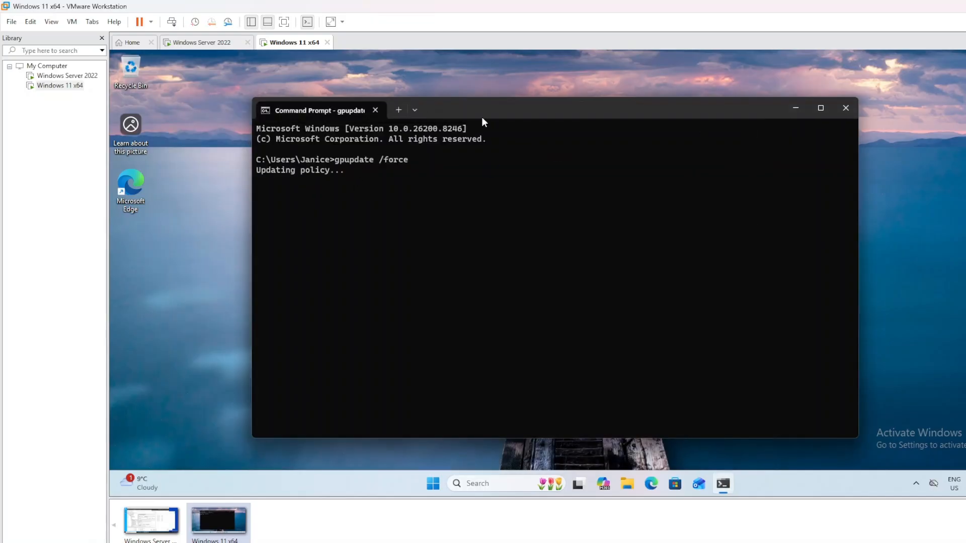
{"action": "left_click_drag", "start_coordinate": [482, 117], "coordinate": [467, 104]}
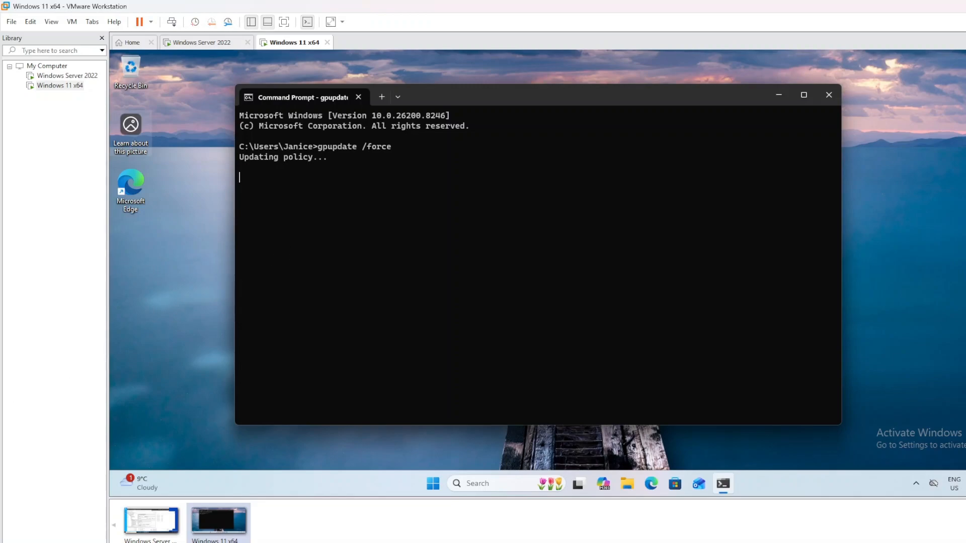
{"action": "mouse_move", "coordinate": [462, 96]}
{"action": "left_mouse_down"}
{"action": "mouse_move", "coordinate": [496, 110]}
{"action": "mouse_move", "coordinate": [474, 107]}
{"action": "left_mouse_up"}
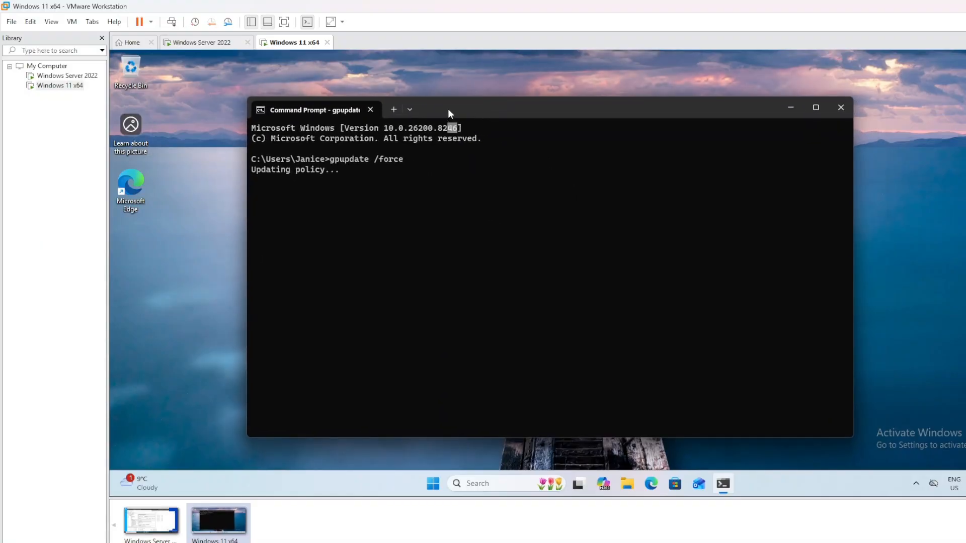
{"action": "left_click", "coordinate": [433, 221]}
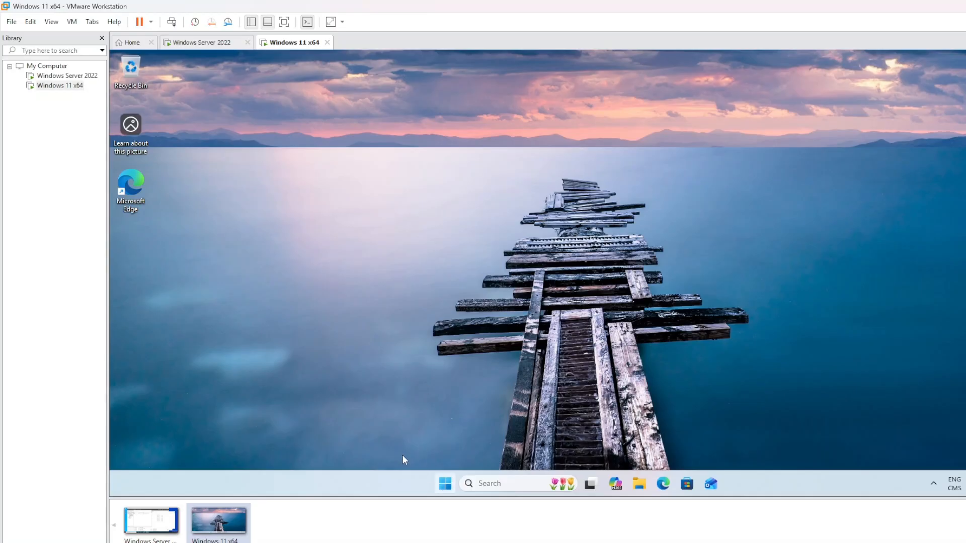
On the Windows Server 2022 VM, view the Sales OU members in Active Directory Users and Computers
{"action": "left_click", "coordinate": [253, 284]}
{"action": "left_click", "coordinate": [151, 520]}
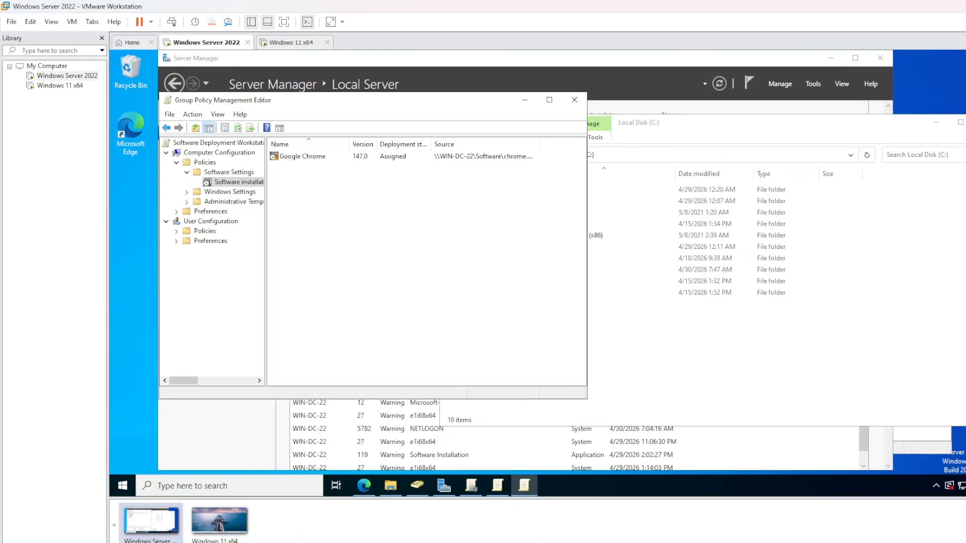
{"action": "left_click", "coordinate": [418, 488]}
{"action": "left_click", "coordinate": [418, 492]}
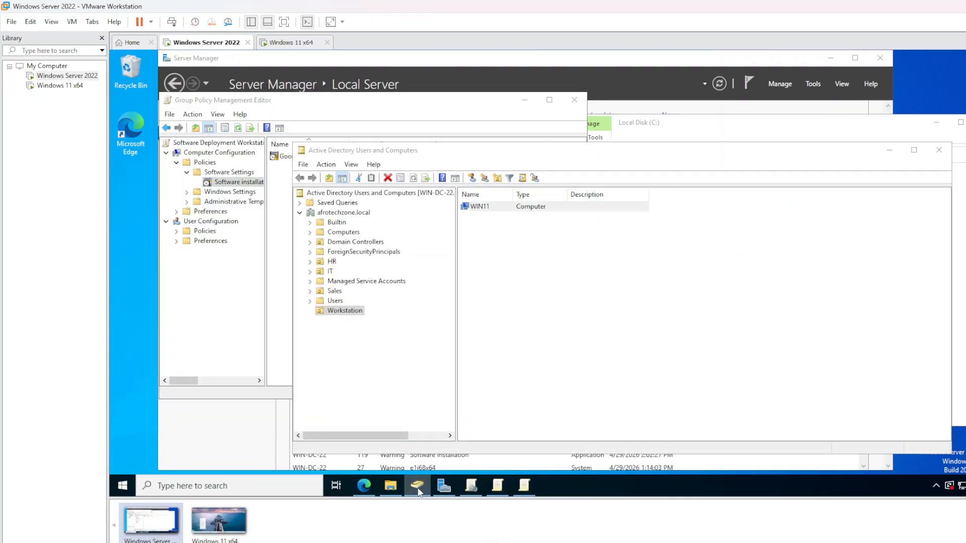
{"action": "left_click", "coordinate": [418, 491]}
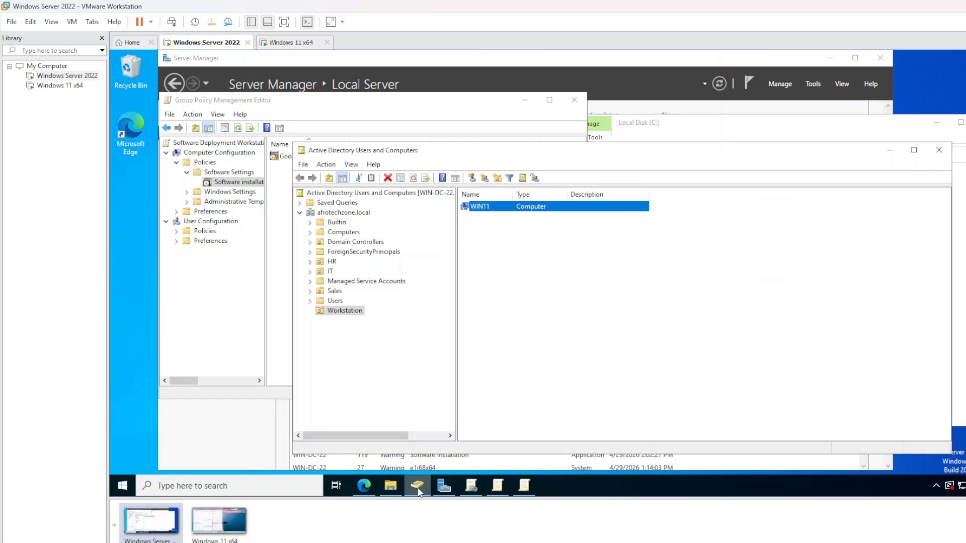
{"action": "left_click", "coordinate": [339, 293]}
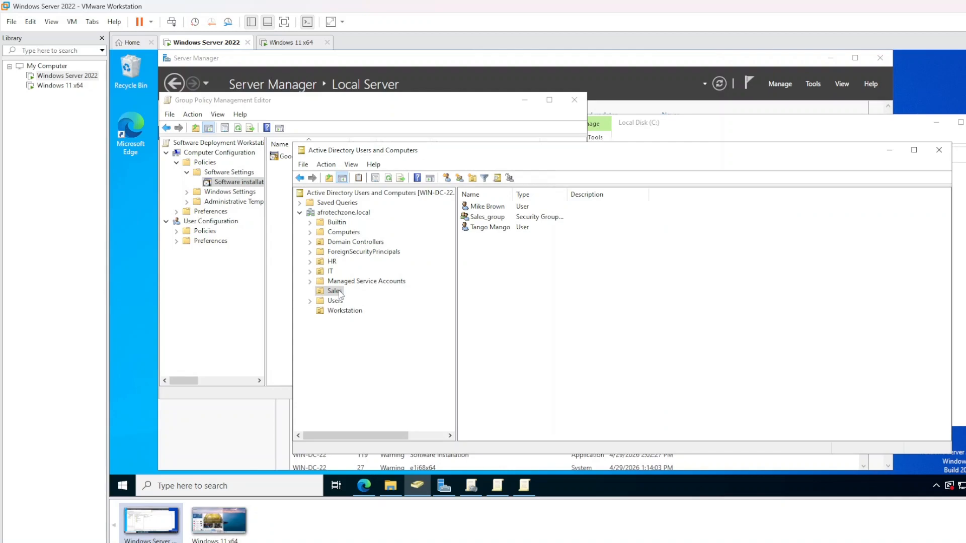
Return to the Windows 11 x64 virtual machine
{"action": "left_click", "coordinate": [136, 266]}
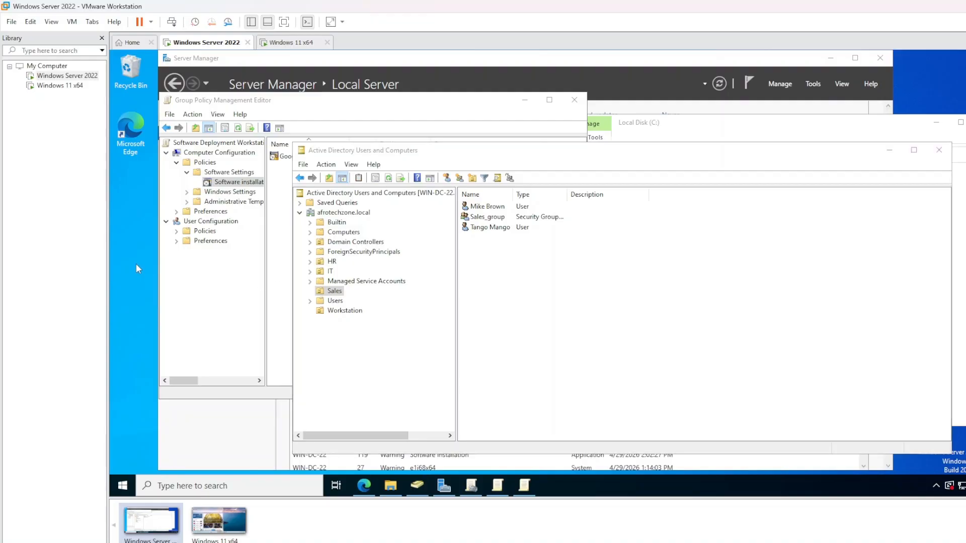
{"action": "right_click", "coordinate": [136, 264]}
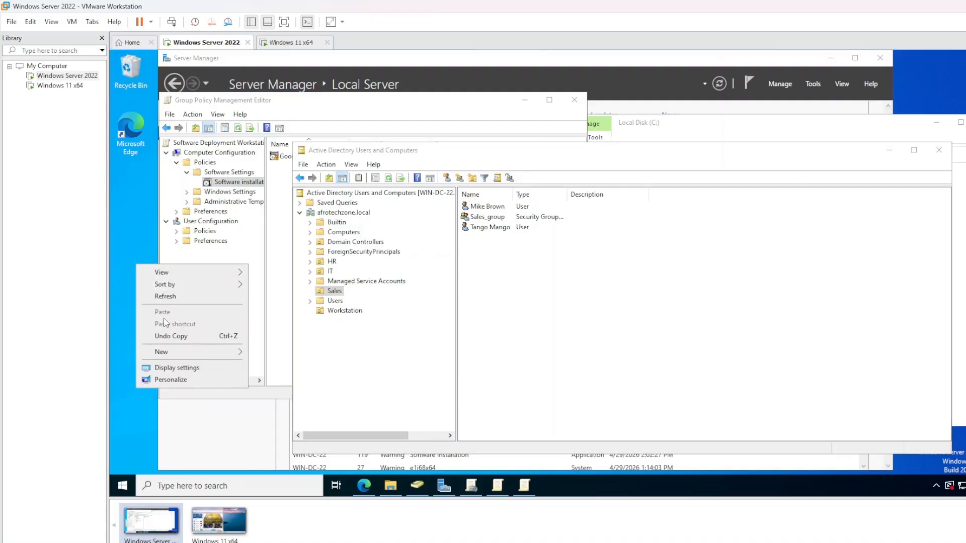
{"action": "left_click", "coordinate": [294, 44]}
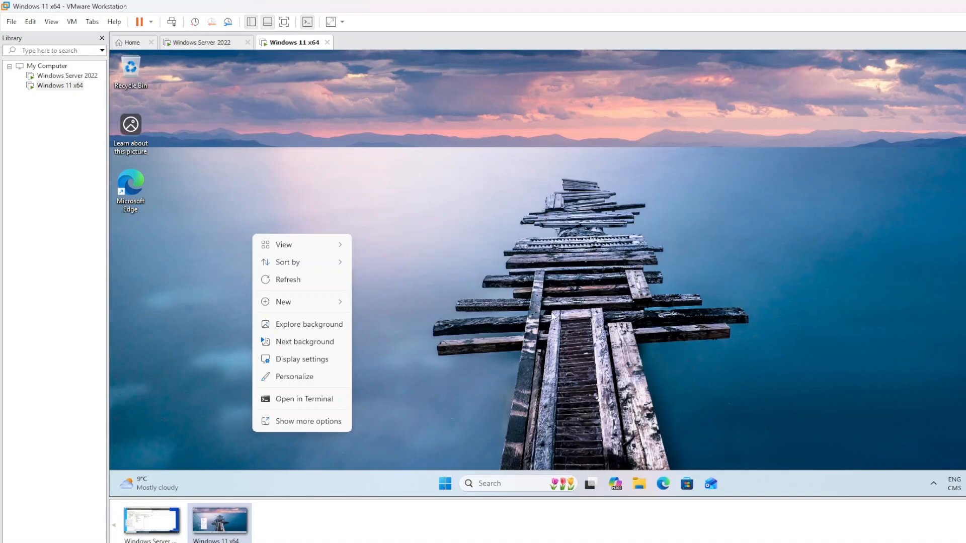
Sign out of the current account on the Windows 11 VM
{"action": "left_click", "coordinate": [515, 310]}
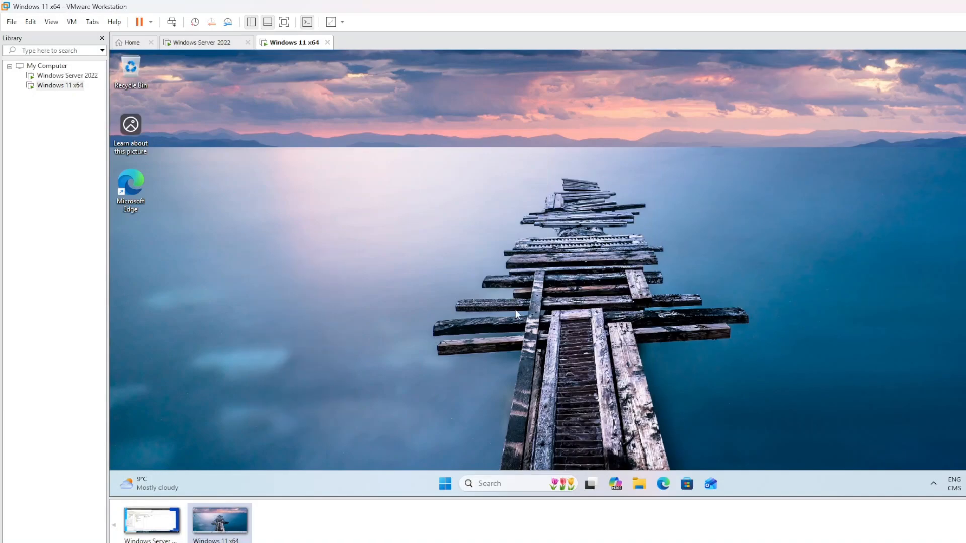
{"action": "left_click", "coordinate": [445, 483]}
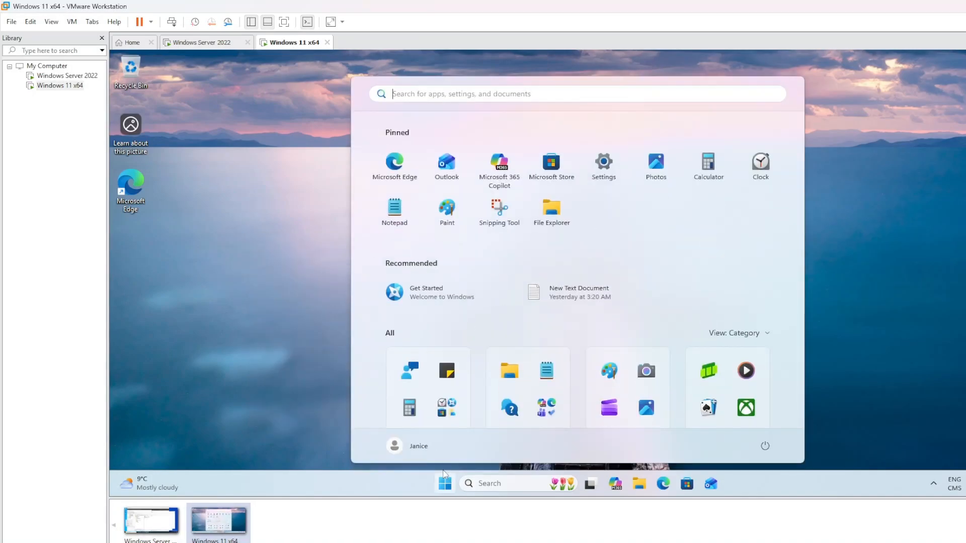
{"action": "left_click", "coordinate": [418, 447]}
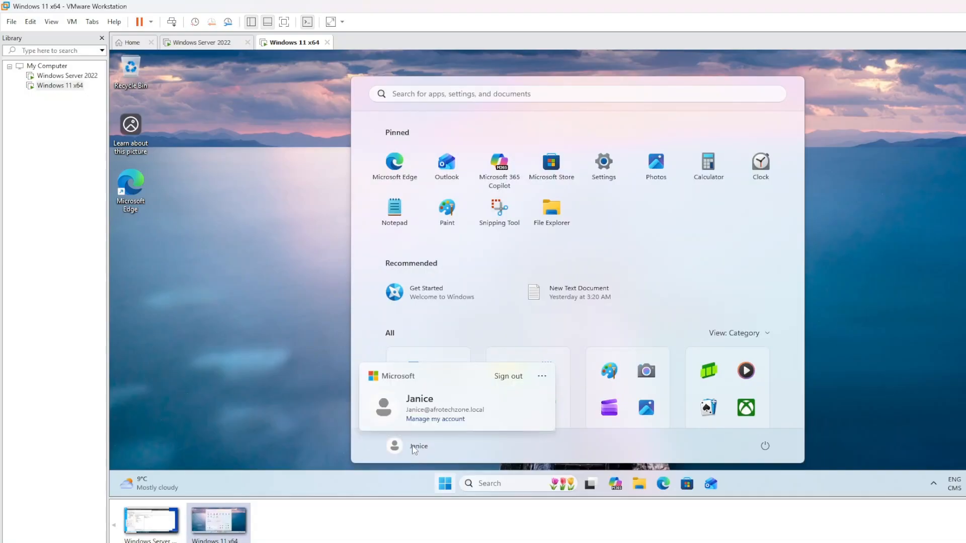
{"action": "left_click", "coordinate": [508, 382]}
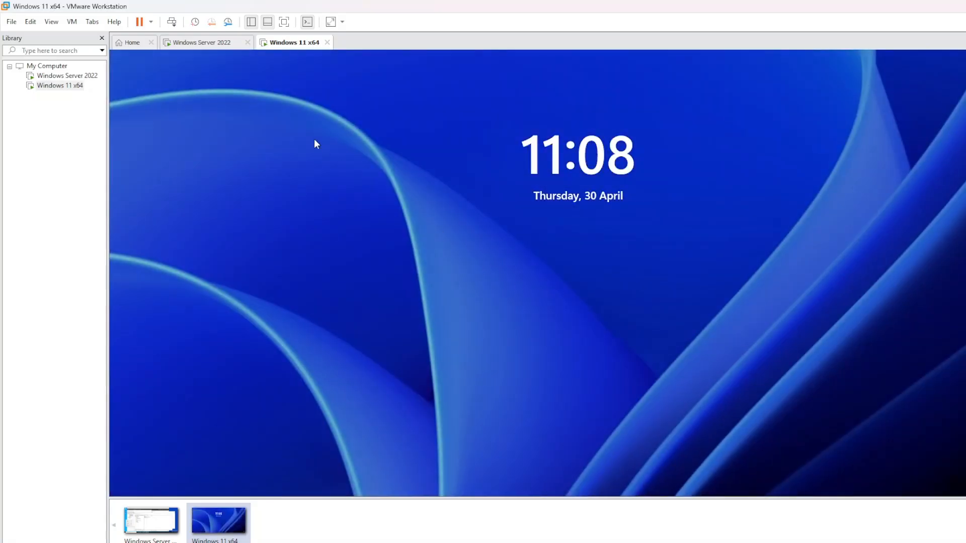
Sign in as Other user with a Sales OU domain user name and password
{"action": "left_click", "coordinate": [171, 22]}
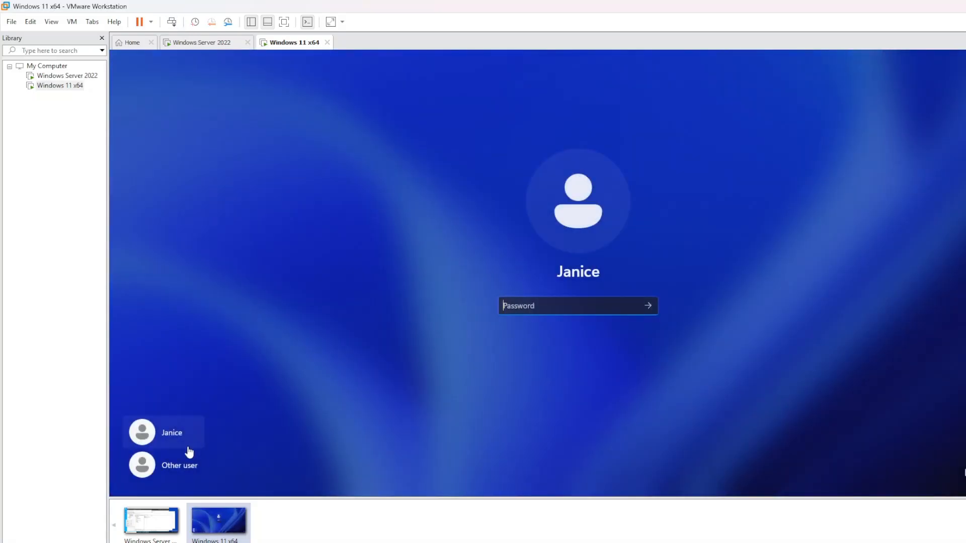
{"action": "left_click", "coordinate": [160, 465]}
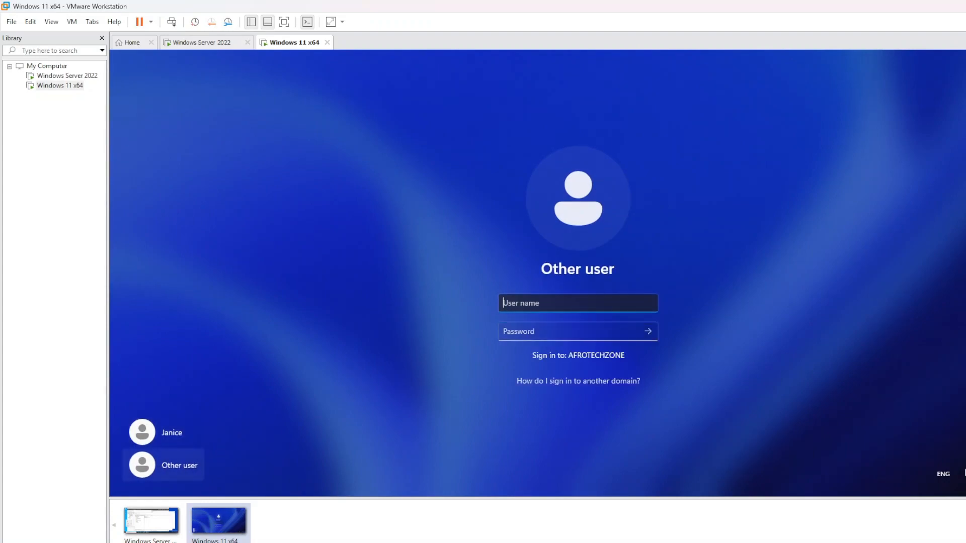
{"action": "key", "text": "Tab"}
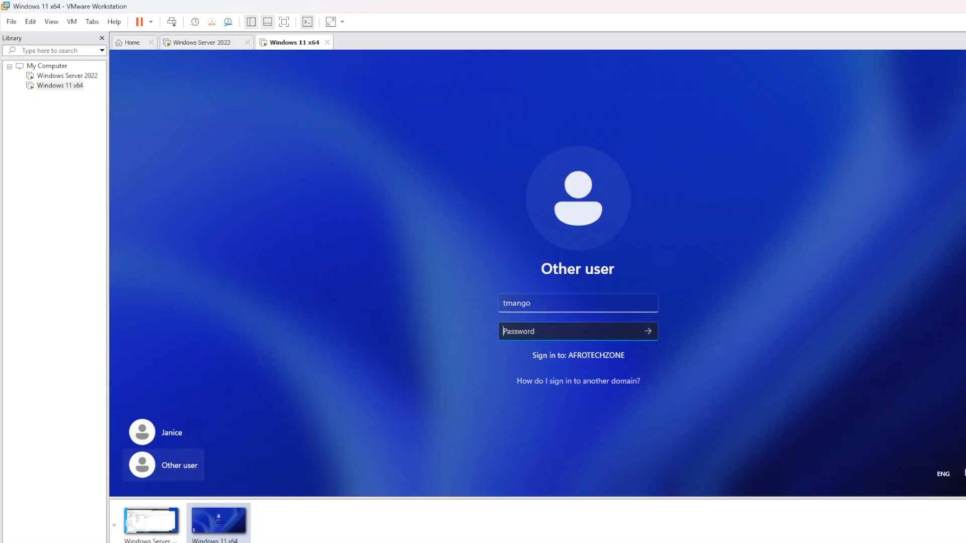
{"action": "type", "text": "***************"}
{"action": "key", "text": "Return"}
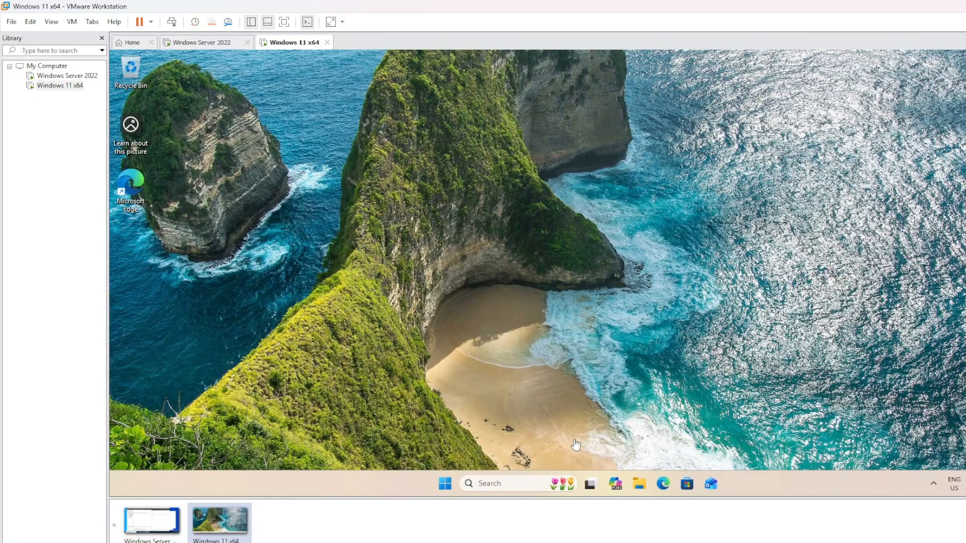
Search for cmd and open a Command Prompt window
{"action": "left_click", "coordinate": [499, 481]}
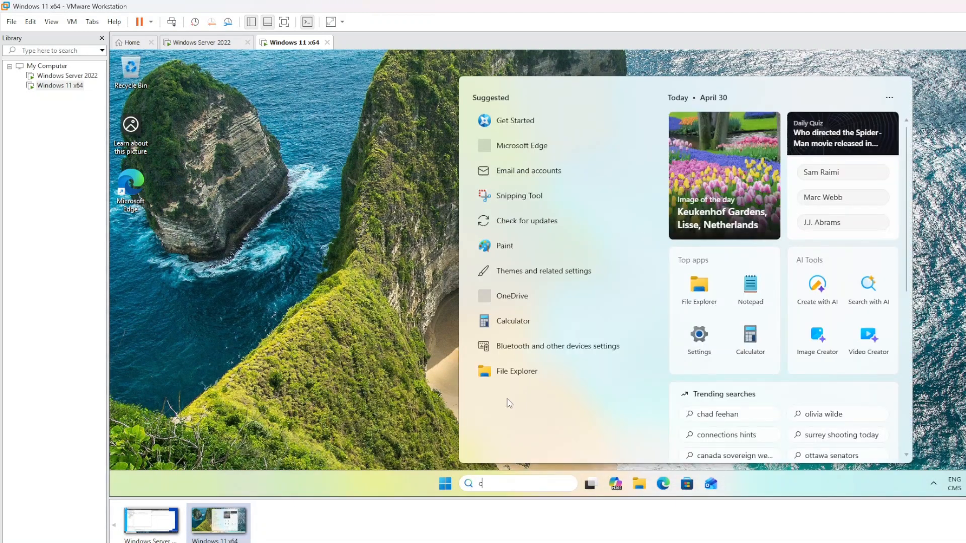
{"action": "type", "text": "cmd"}
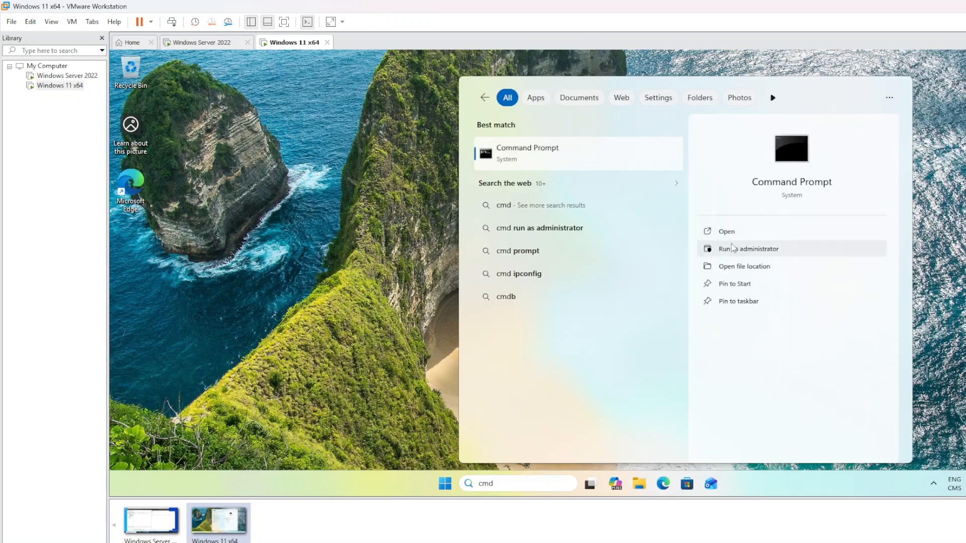
{"action": "left_click", "coordinate": [734, 232]}
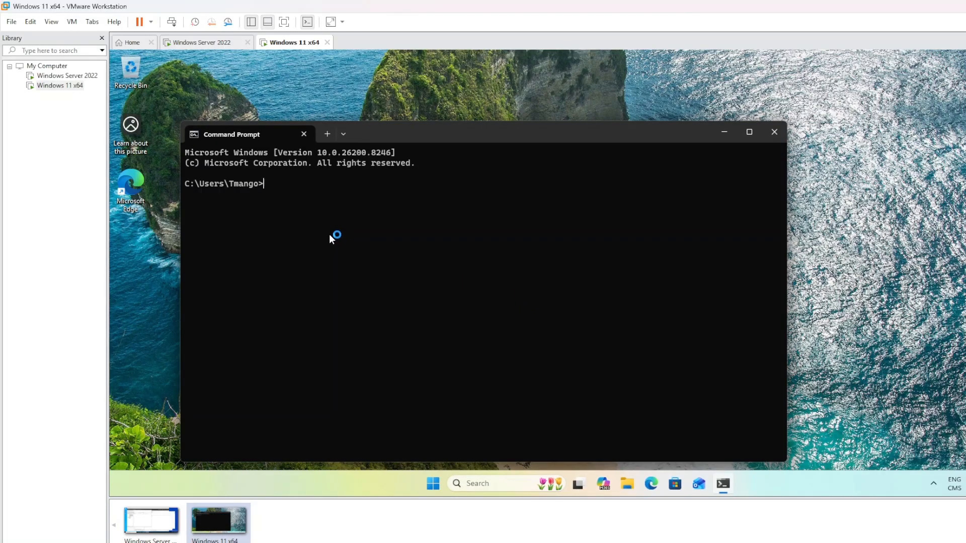
{"action": "double_click", "coordinate": [329, 232]}
{"action": "left_click", "coordinate": [341, 203]}
Switch the keyboard layout to ENG US and run gpupdate /force
{"action": "type", "text": "gpupdate éforce"}
{"action": "key", "text": "BackSpace"}
{"action": "key", "text": "BackSpace"}
{"action": "key", "text": "BackSpace"}
{"action": "key", "text": "BackSpace"}
{"action": "key", "text": "BackSpace"}
{"action": "key", "text": "BackSpace"}
{"action": "key", "text": "BackSpace"}
{"action": "left_click", "coordinate": [955, 484]}
{"action": "left_click", "coordinate": [898, 389]}
{"action": "type", "text": "/force"}
{"action": "key", "text": "Return"}
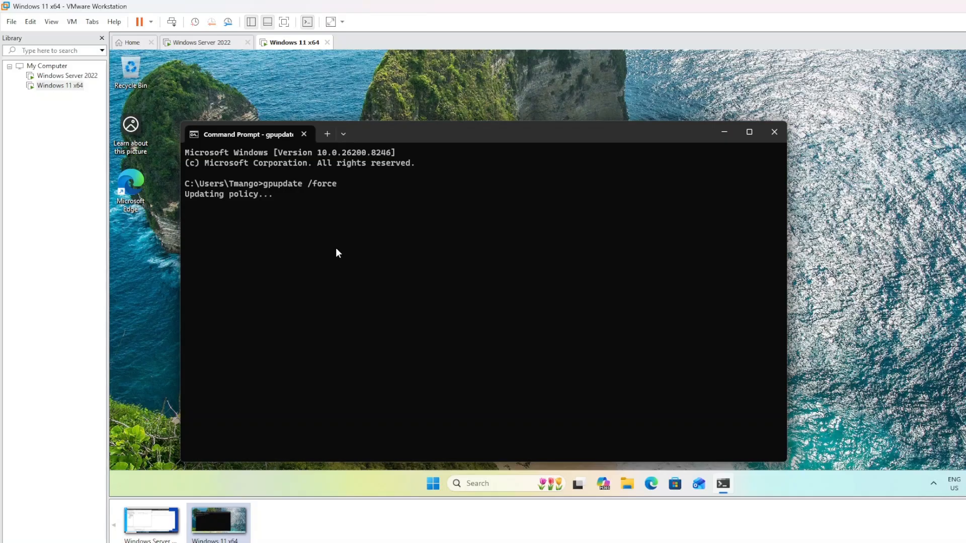
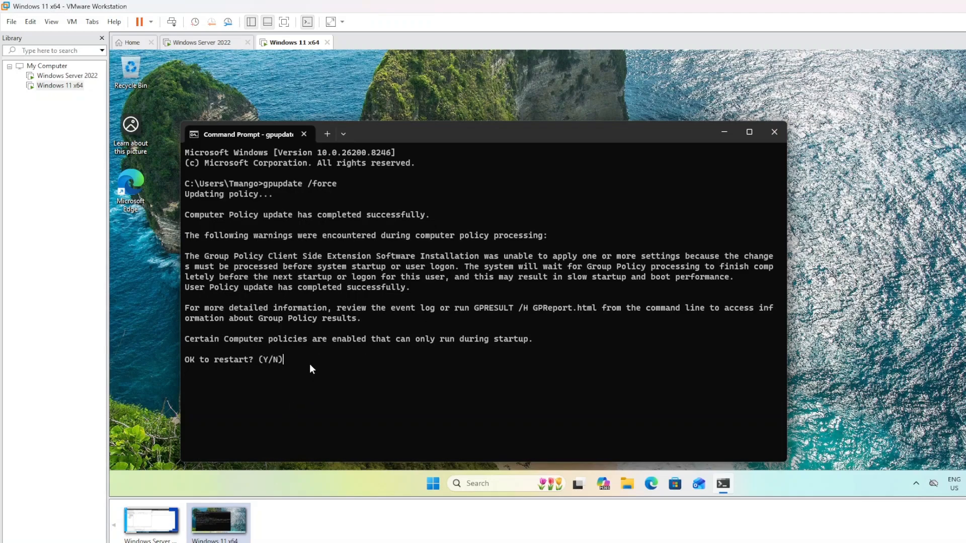
Answer y to the gpupdate restart prompt and close the sign-out notice so the VM reboots
{"action": "type", "text": "y"}
{"action": "key", "text": "Return"}
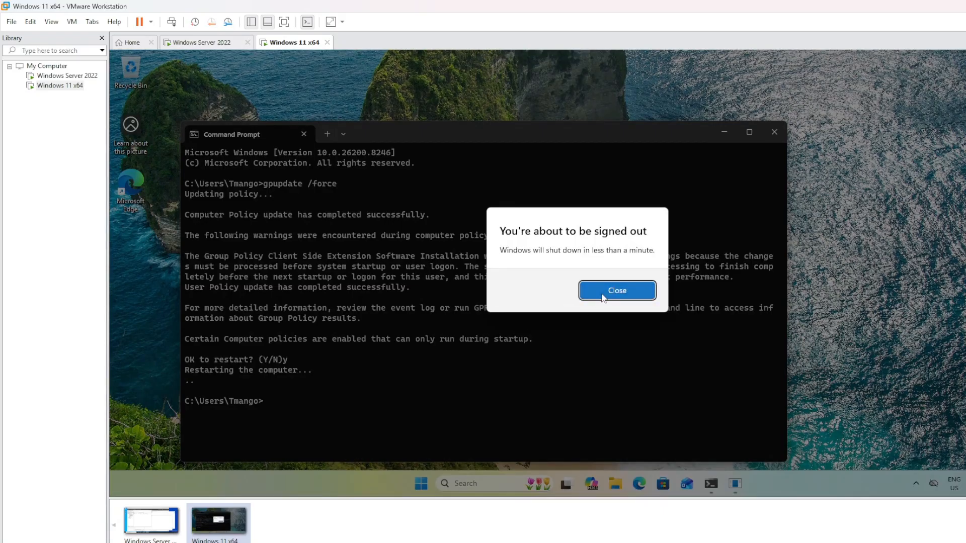
{"action": "left_click", "coordinate": [602, 296]}
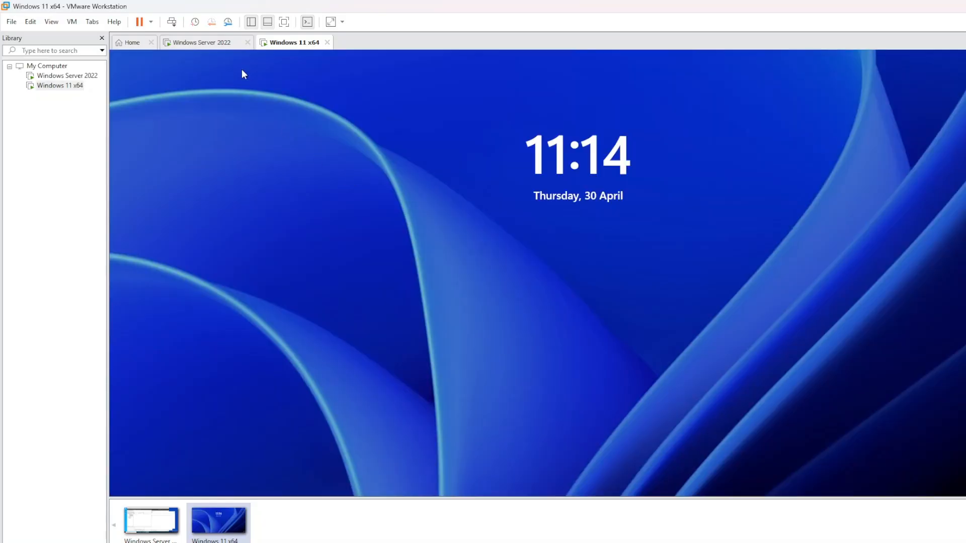
Sign back in to the restarted VM with the domain account's password, correcting a mistyped entry
{"action": "left_click", "coordinate": [171, 22]}
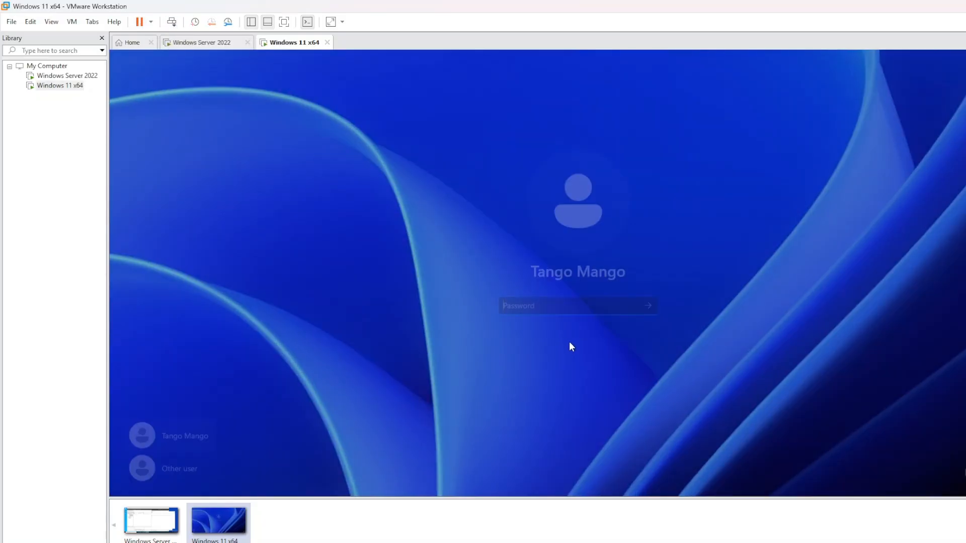
{"action": "type", "text": "•••••••"}
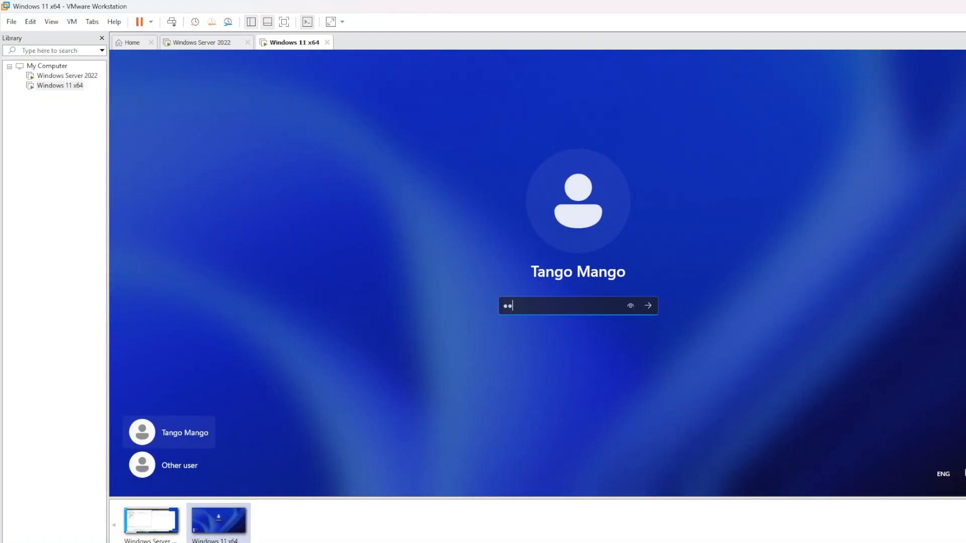
{"action": "key", "text": "BackSpace"}
{"action": "key", "text": "BackSpace"}
{"action": "key", "text": "BackSpace"}
{"action": "key", "text": "BackSpace"}
{"action": "key", "text": "BackSpace"}
{"action": "key", "text": "BackSpace"}
{"action": "key", "text": "BackSpace"}
{"action": "type", "text": "••••••••••••"}
{"action": "key", "text": "Return"}
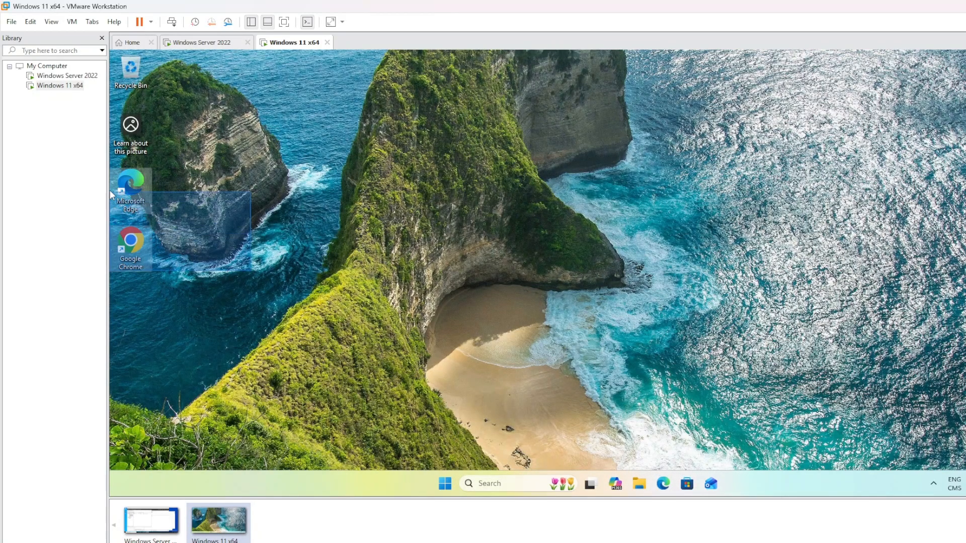
{"action": "left_click_drag", "start_coordinate": [139, 259], "coordinate": [110, 246]}
{"action": "left_click", "coordinate": [189, 306]}
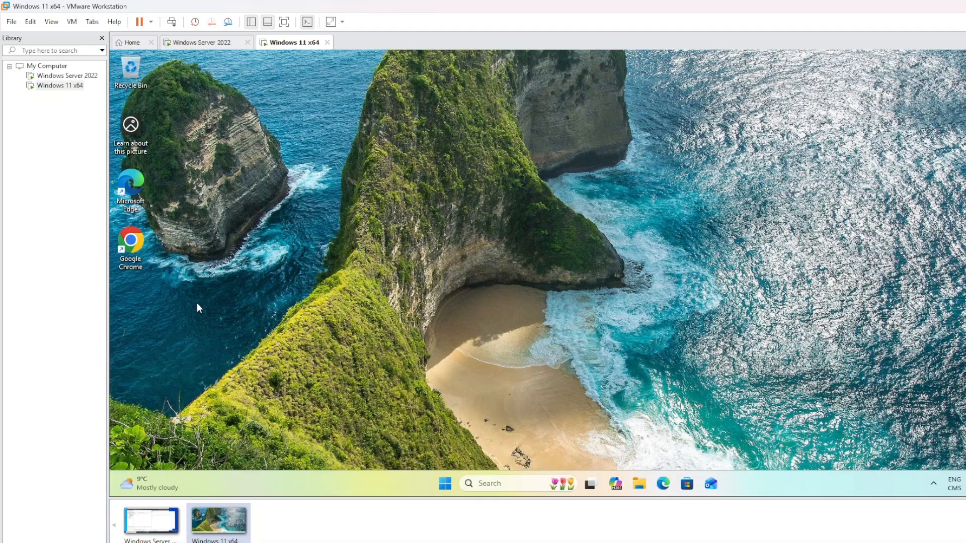
{"action": "left_click", "coordinate": [111, 242]}
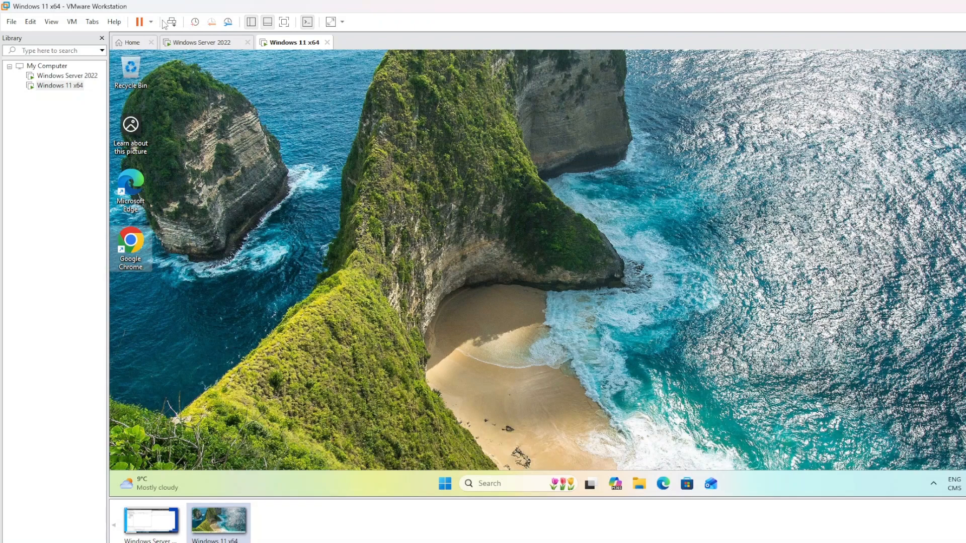
Sign out the current domain user through the Start menu account options, then wake the lock screen
{"action": "left_click", "coordinate": [447, 484]}
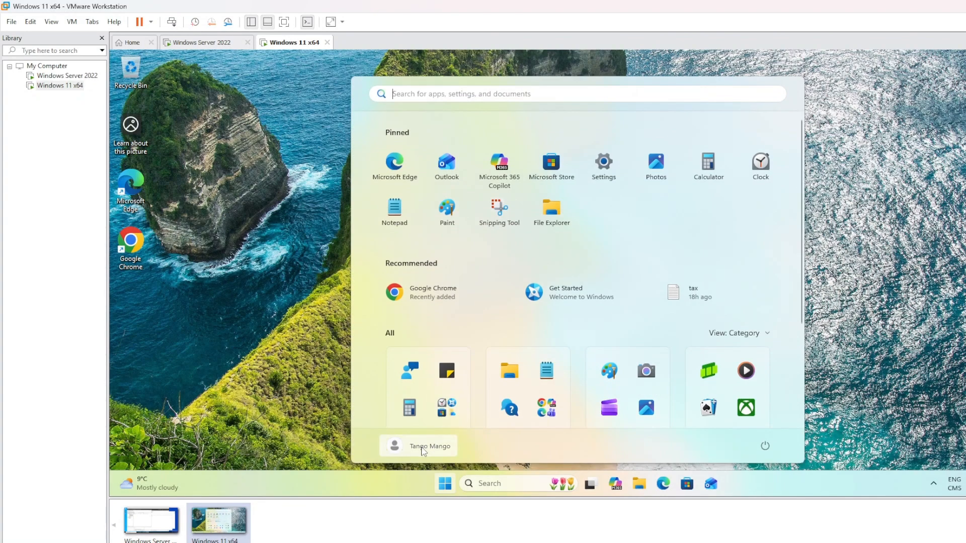
{"action": "left_click", "coordinate": [430, 446]}
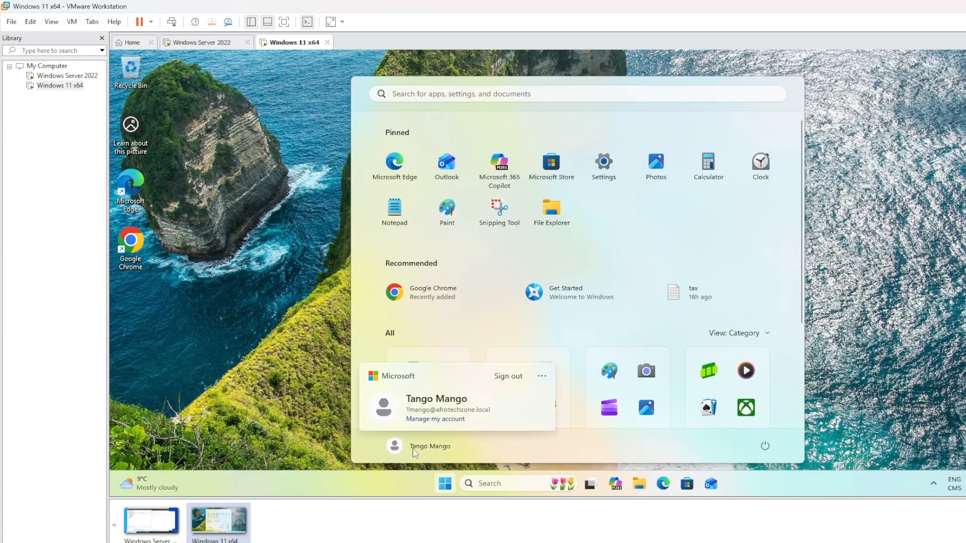
{"action": "left_click", "coordinate": [498, 376]}
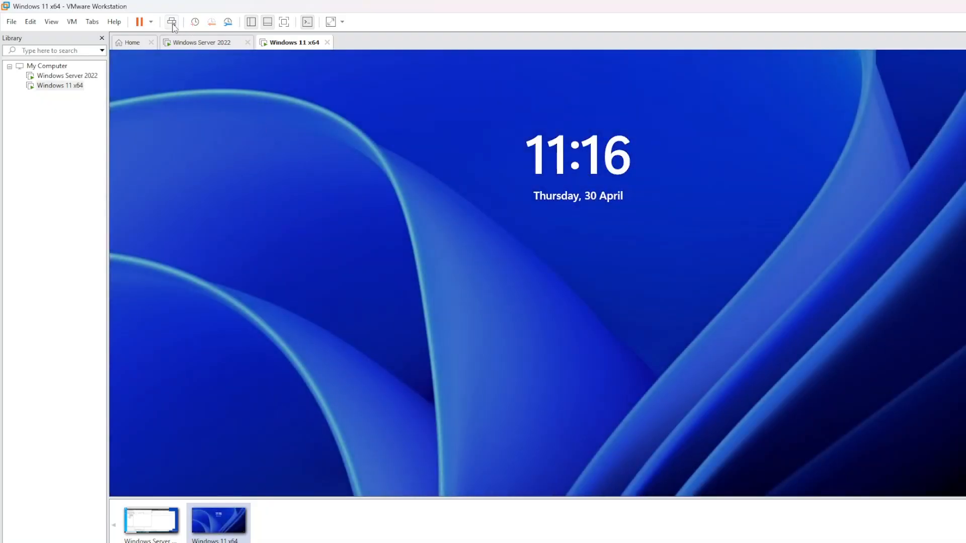
{"action": "left_click", "coordinate": [173, 25]}
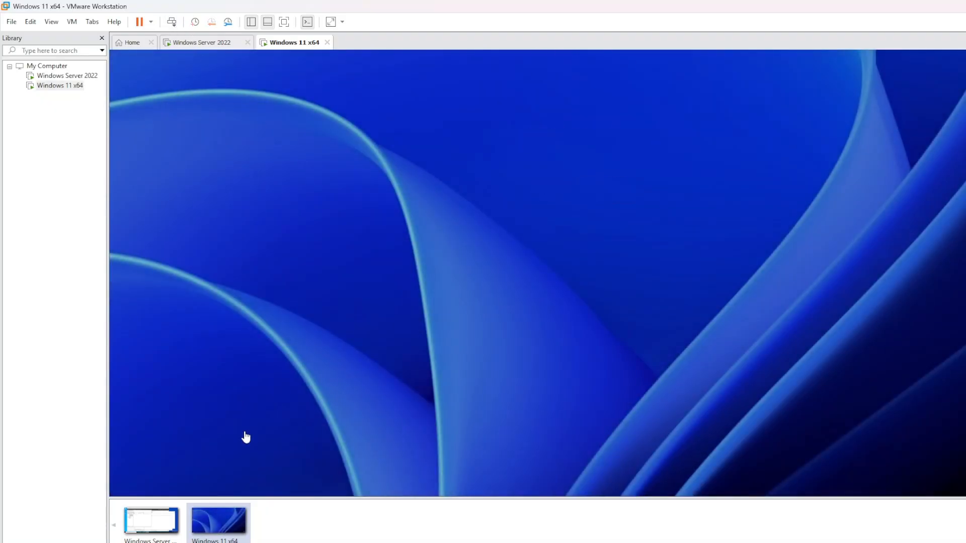
Sign in as another domain user with their username and password, then launch the desktop Google Chrome shortcut
{"action": "left_click", "coordinate": [162, 464]}
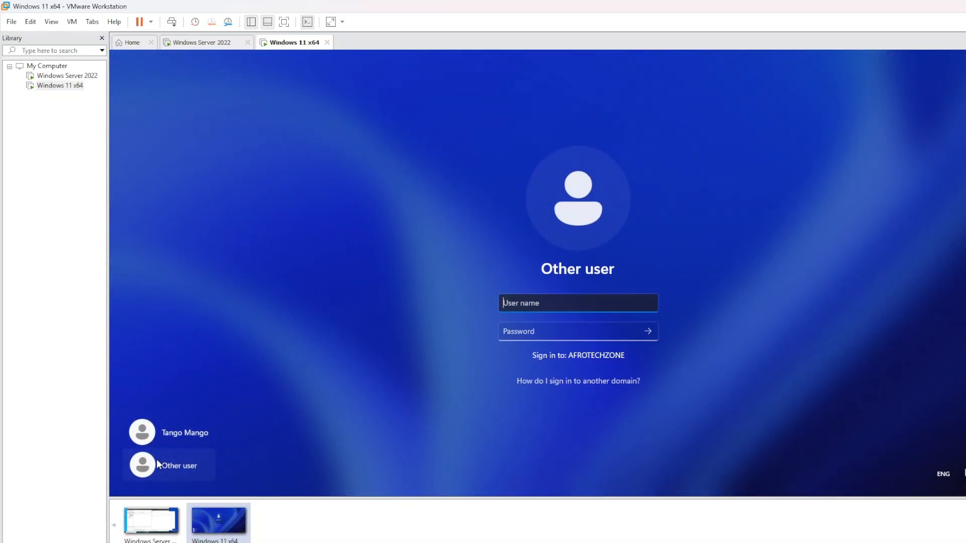
{"action": "type", "text": "janice"}
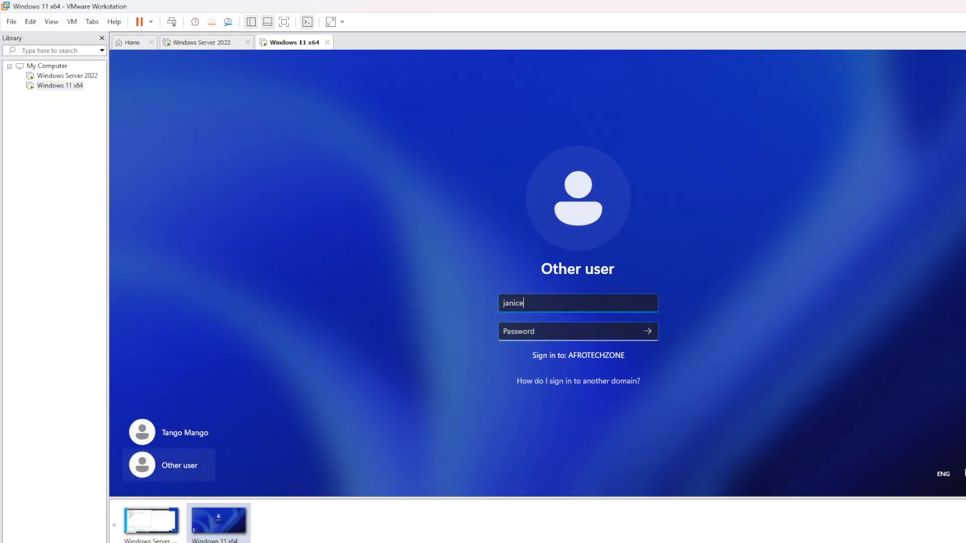
{"action": "key", "text": "Tab"}
{"action": "type", "text": "**********"}
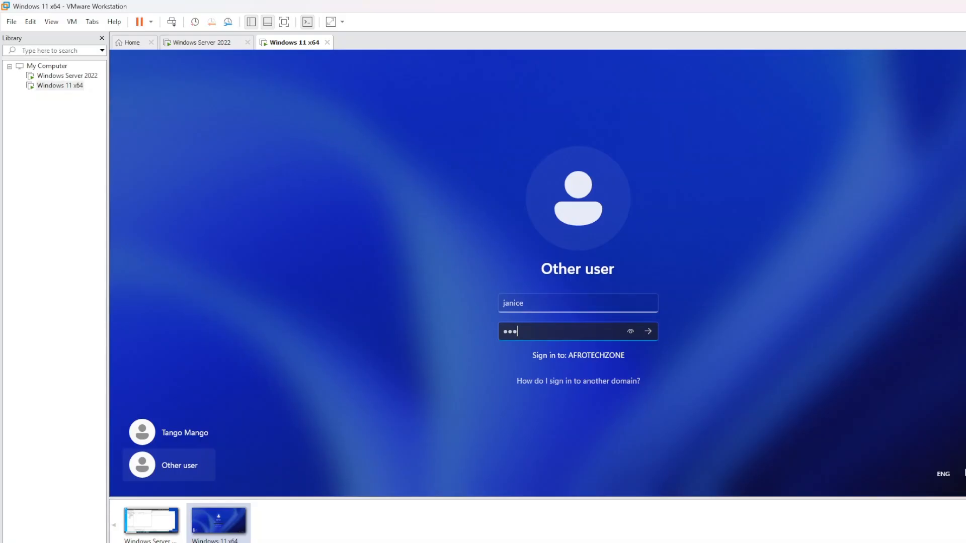
{"action": "type", "text": "*****"}
{"action": "key", "text": "Return"}
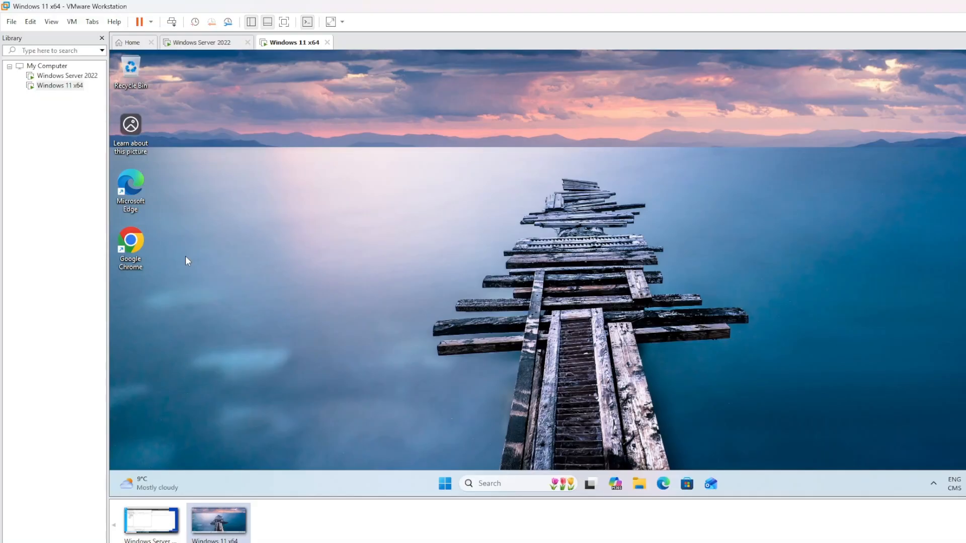
{"action": "double_click", "coordinate": [130, 242]}
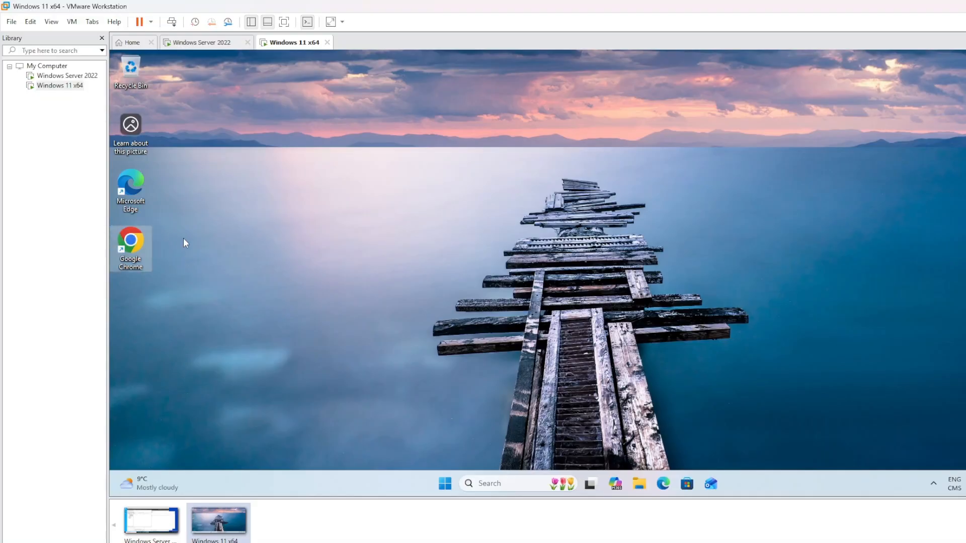